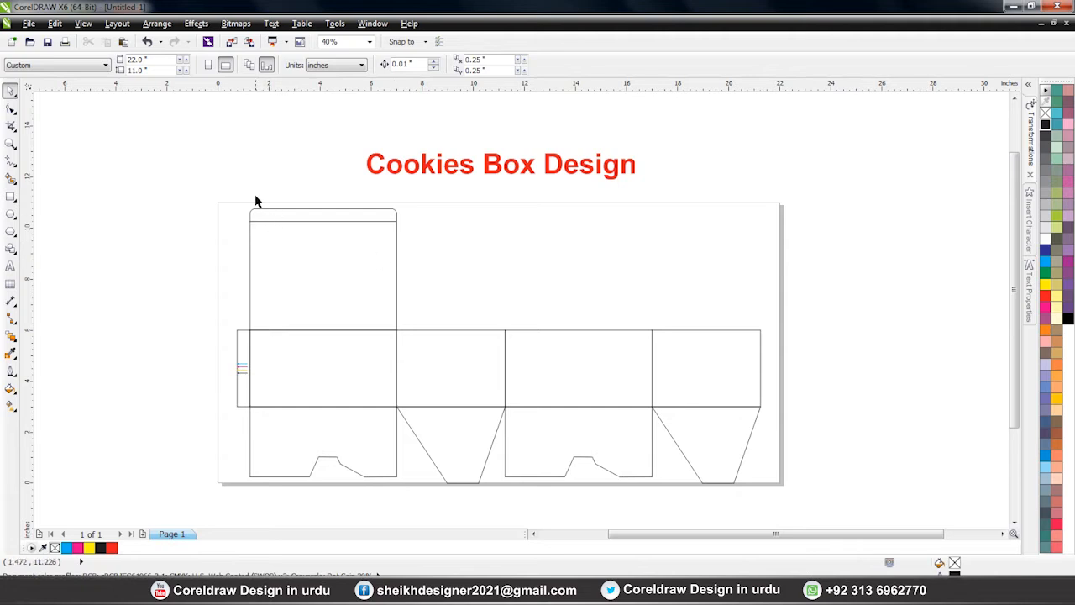
click(247, 236)
click(343, 243)
drag(300, 268, 762, 427)
click(569, 263)
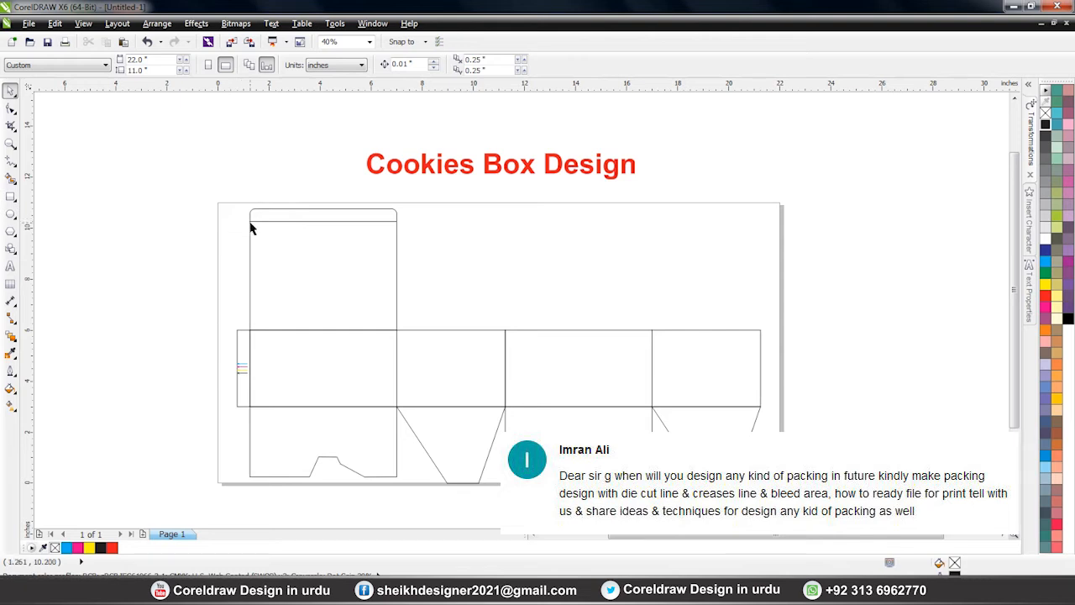
mouse_move(210, 192)
mouse_down()
mouse_move(722, 499)
mouse_move(795, 499)
mouse_up()
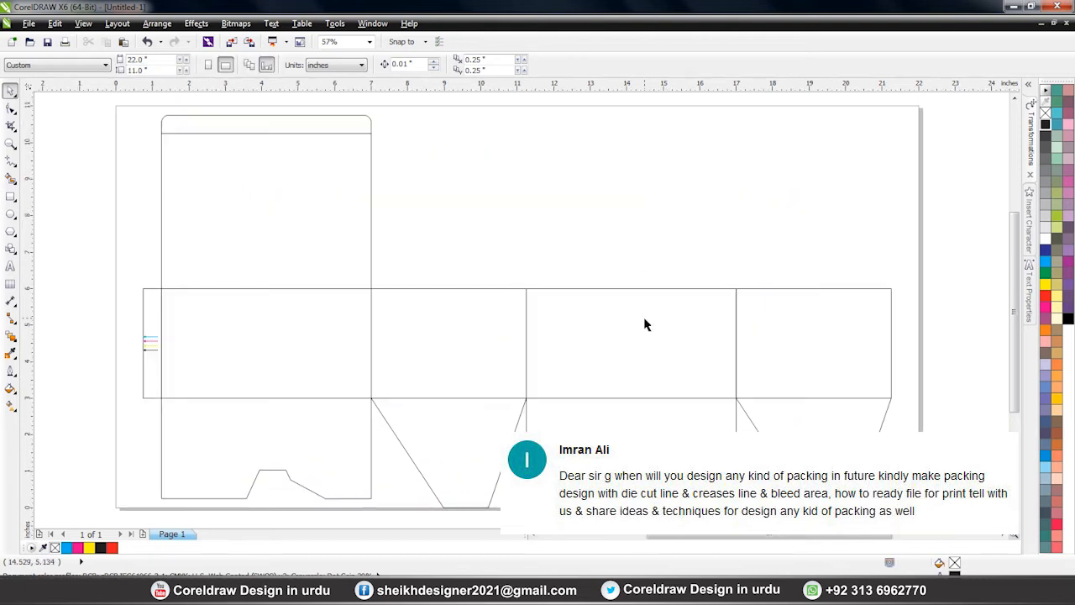
scroll(542, 272, down, 1)
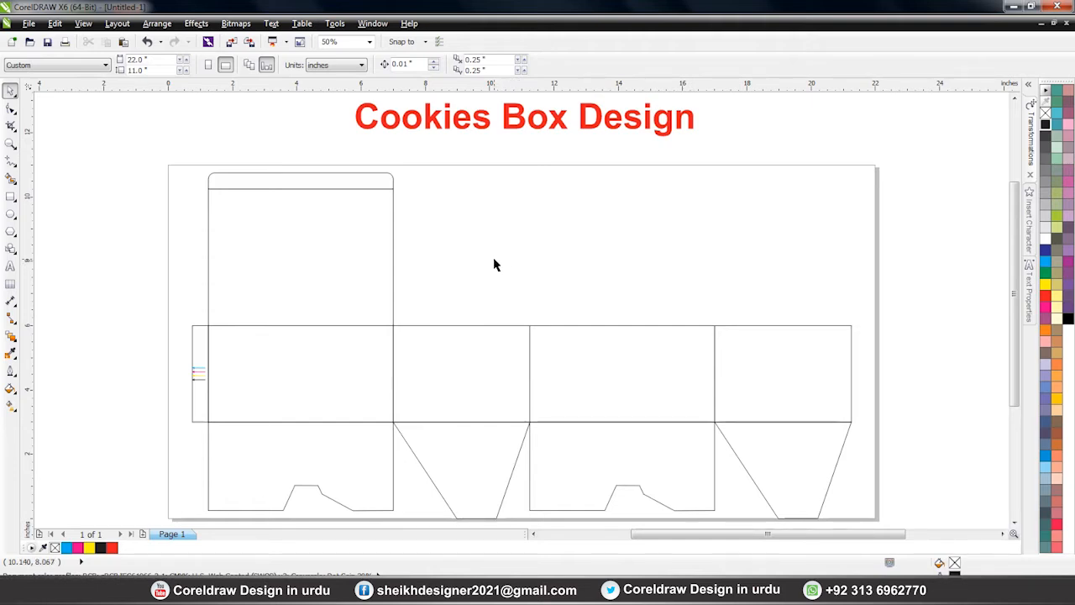
Step: Switch to the cookies box folder and examine the butter bowl, cookies and vector images and the taxt document
click(67, 592)
right_click(428, 396)
mouse_move(445, 392)
click(588, 403)
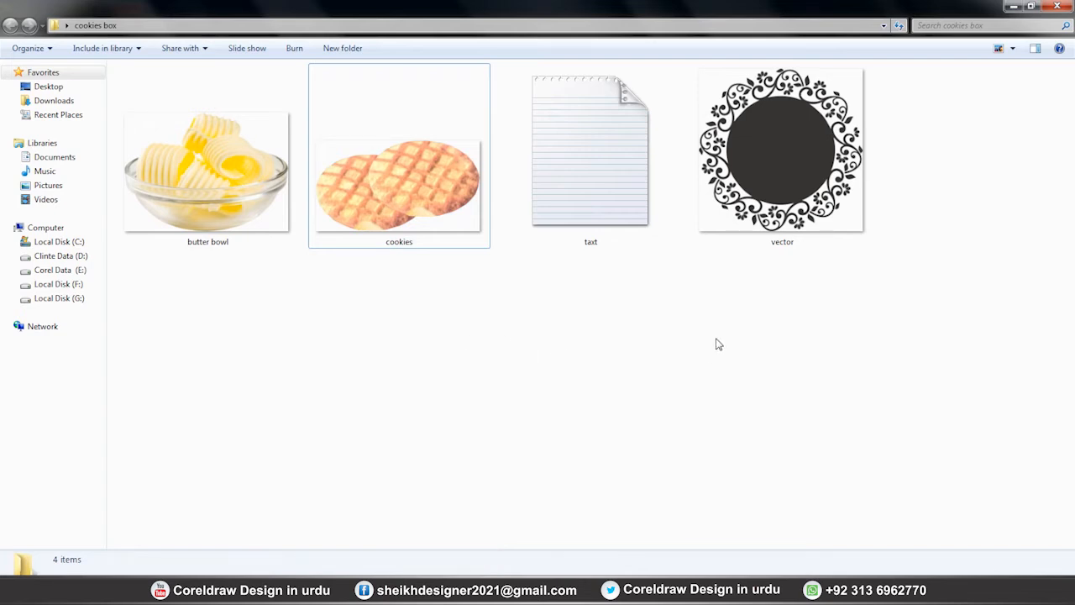
click(778, 159)
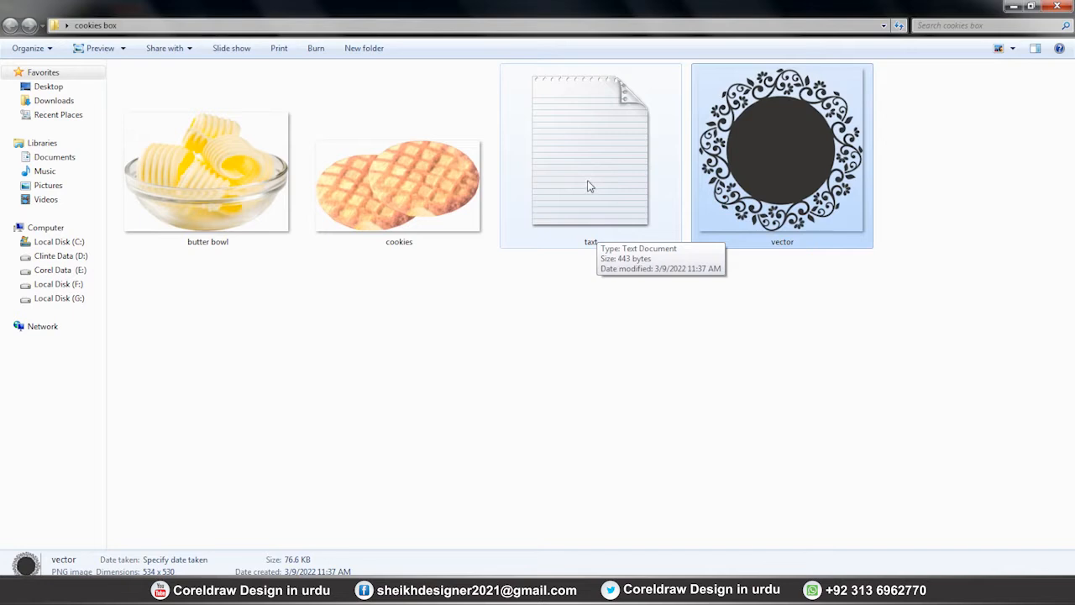
double_click(590, 185)
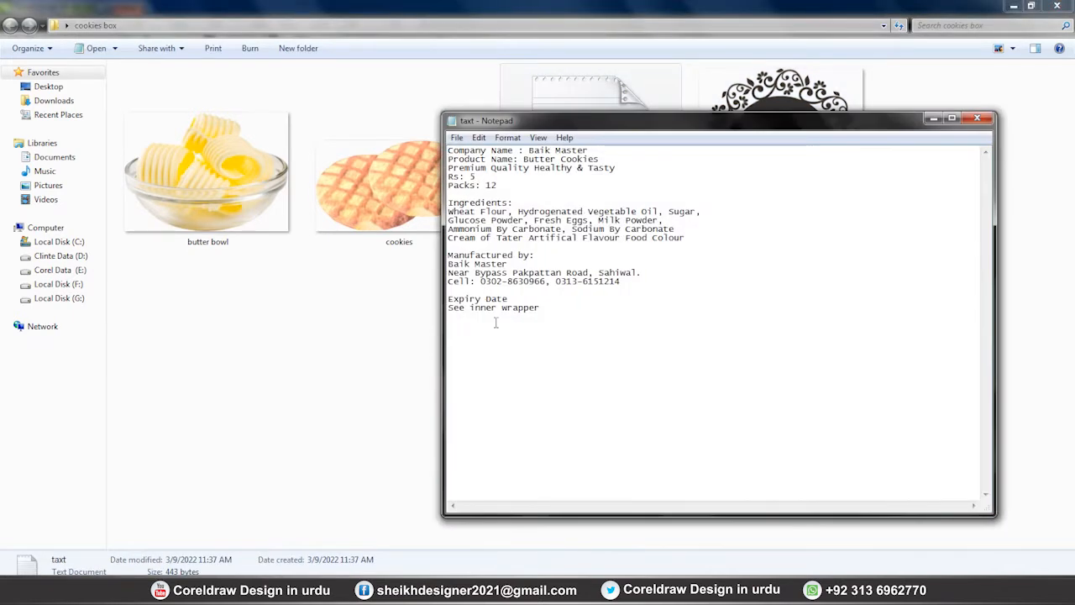
click(390, 199)
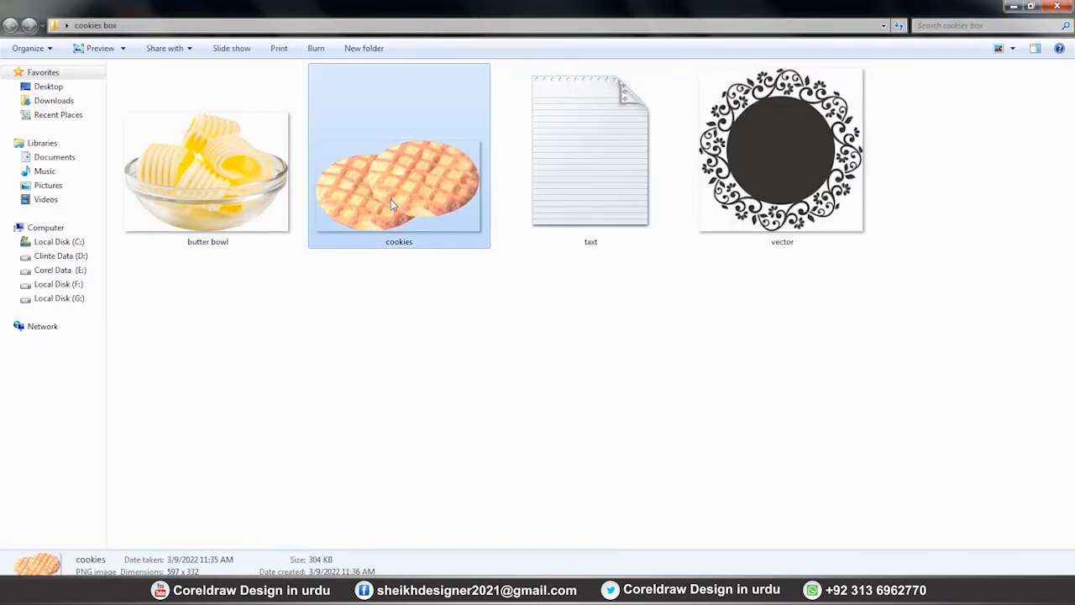
click(219, 205)
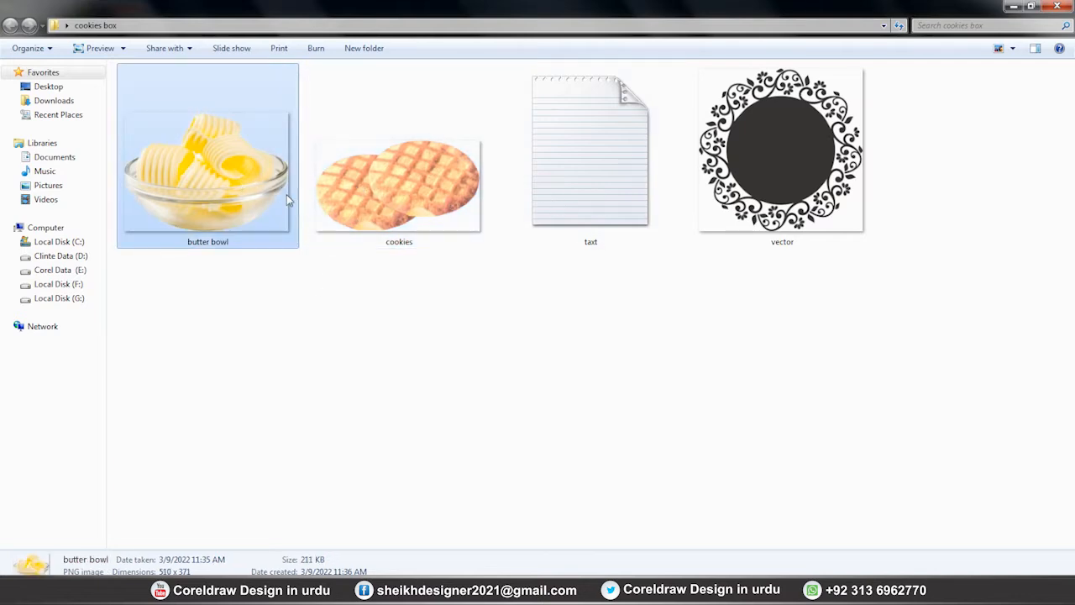
click(776, 202)
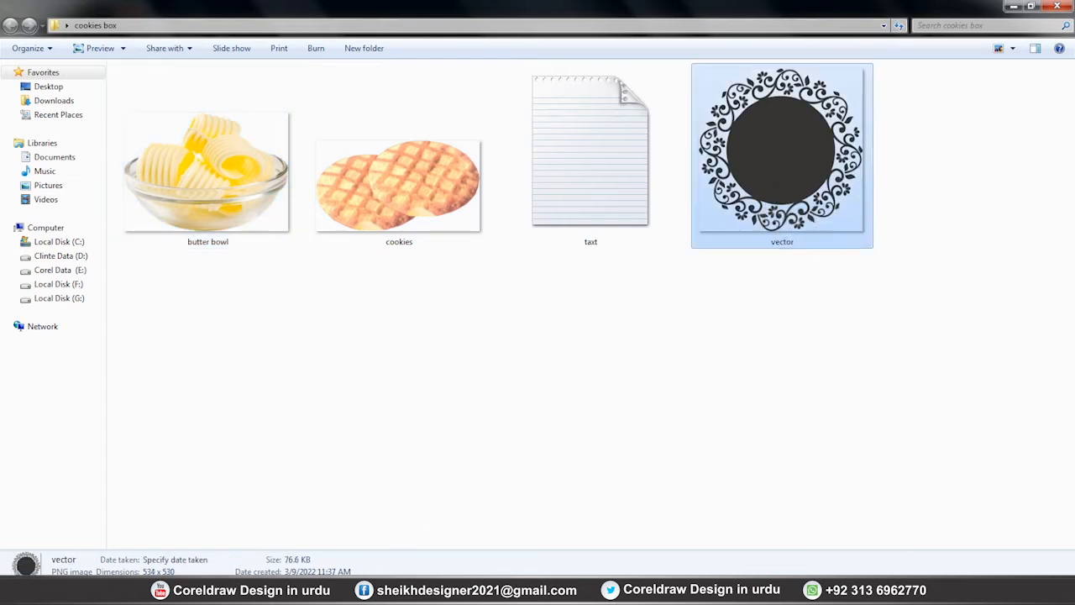
Step: Copy the company name "Baik Master" from the taxt document
double_click(603, 223)
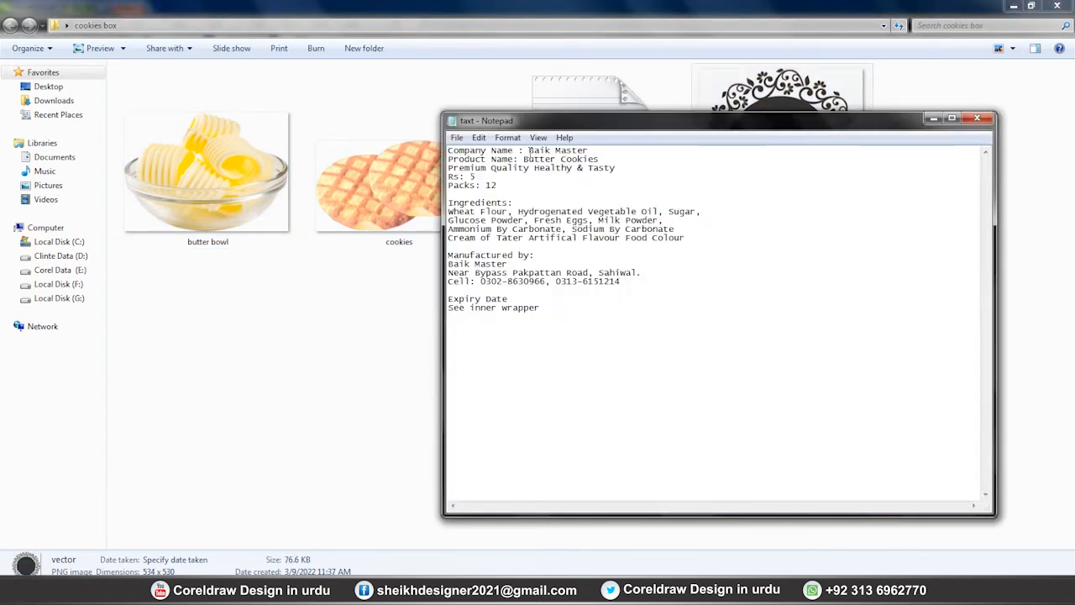
drag(529, 153, 579, 151)
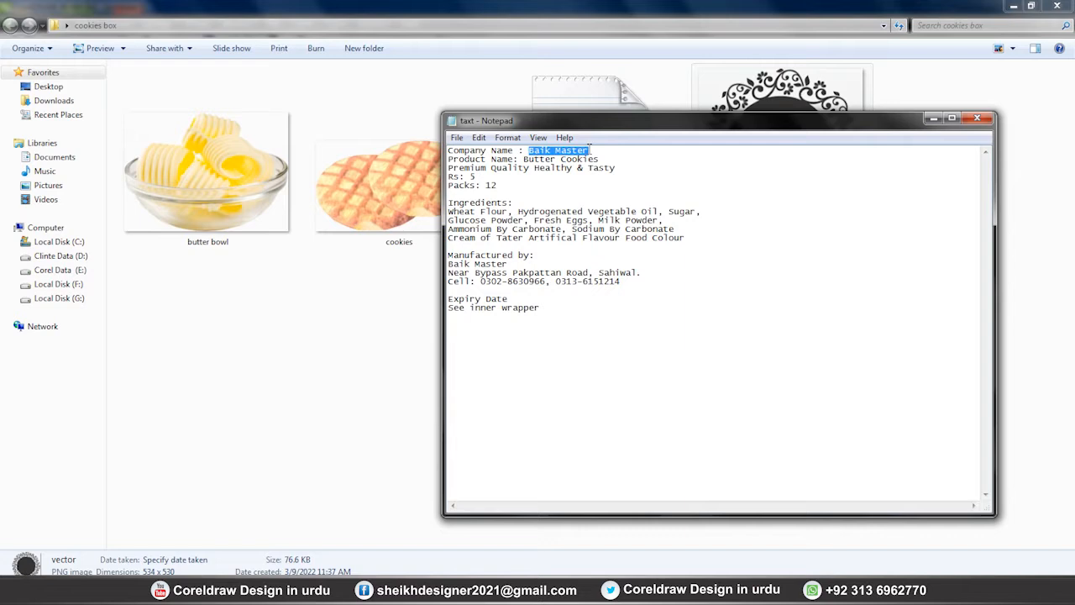
click(548, 149)
drag(530, 150, 589, 150)
right_click(570, 152)
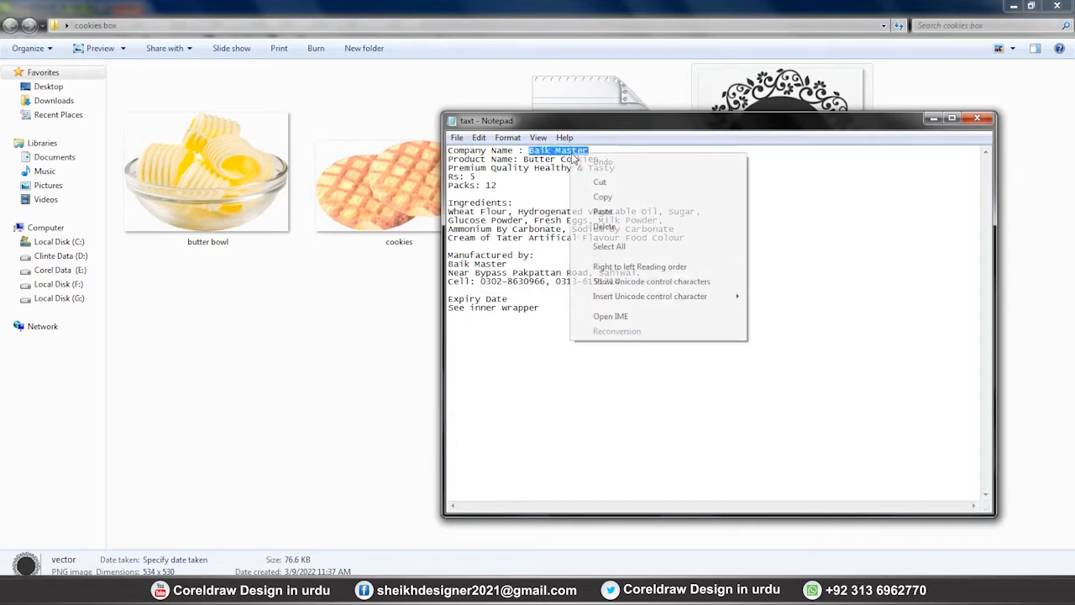
click(603, 199)
Step: Switch to CorelDRAW and draw a rectangle about 0.94 by 0.58 in near the upper-right corner of the box's third panel
key(alt+Tab)
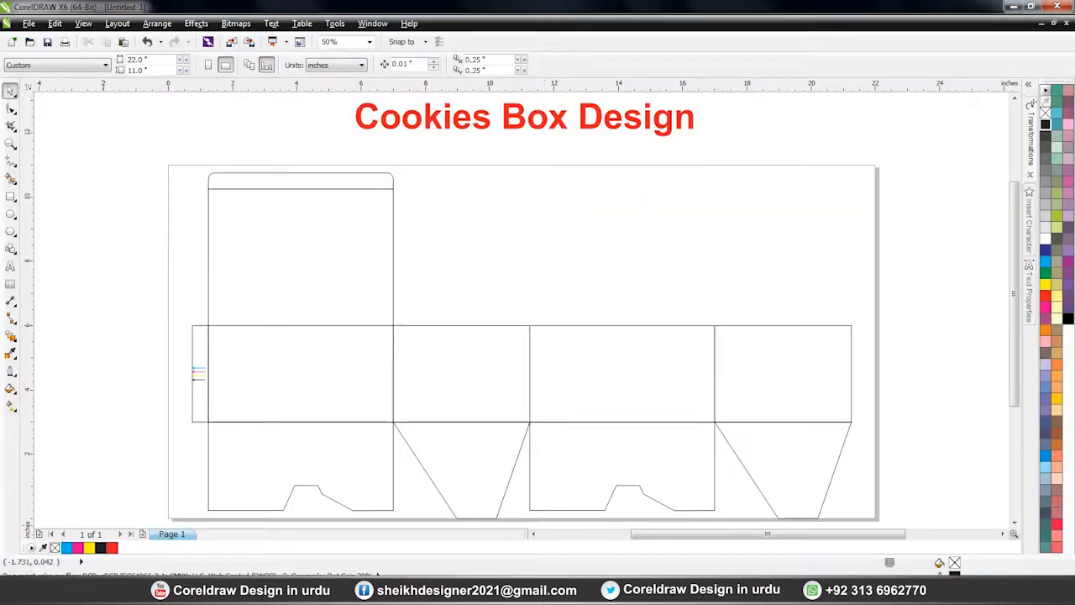
key(F2)
drag(495, 296, 775, 432)
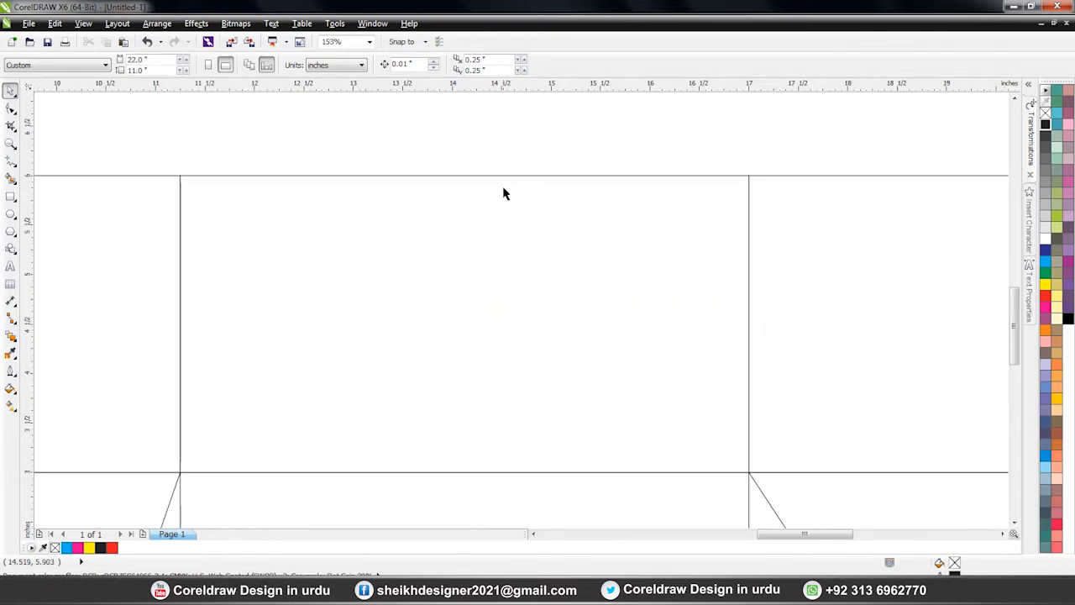
click(10, 197)
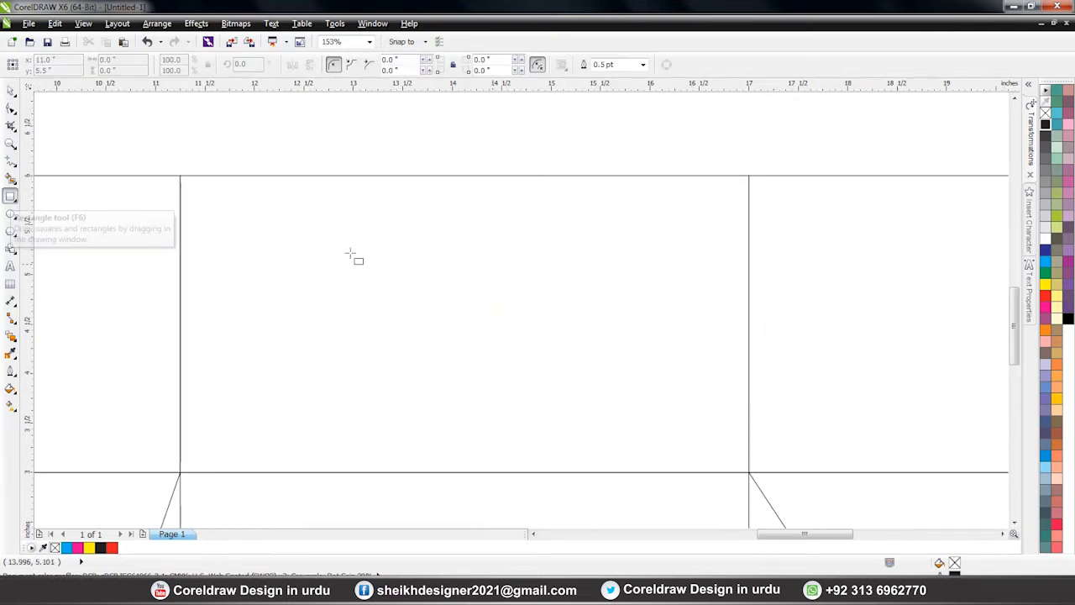
drag(607, 202, 760, 287)
key(space)
click(127, 225)
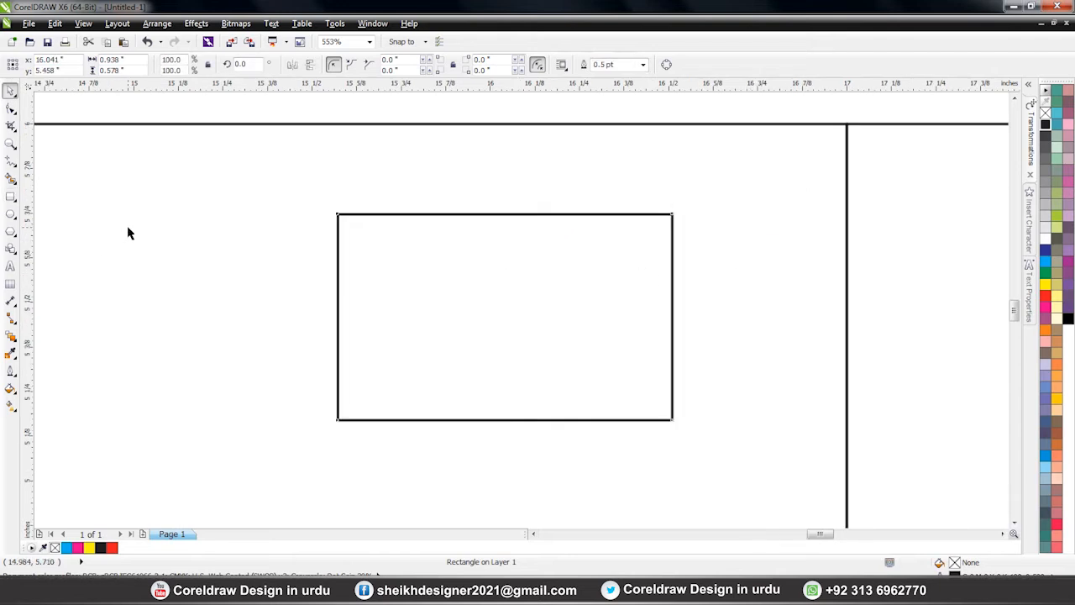
Step: Draw an ellipse about 0.79 by 0.46 in inside the small rectangle
click(10, 215)
drag(377, 233, 660, 396)
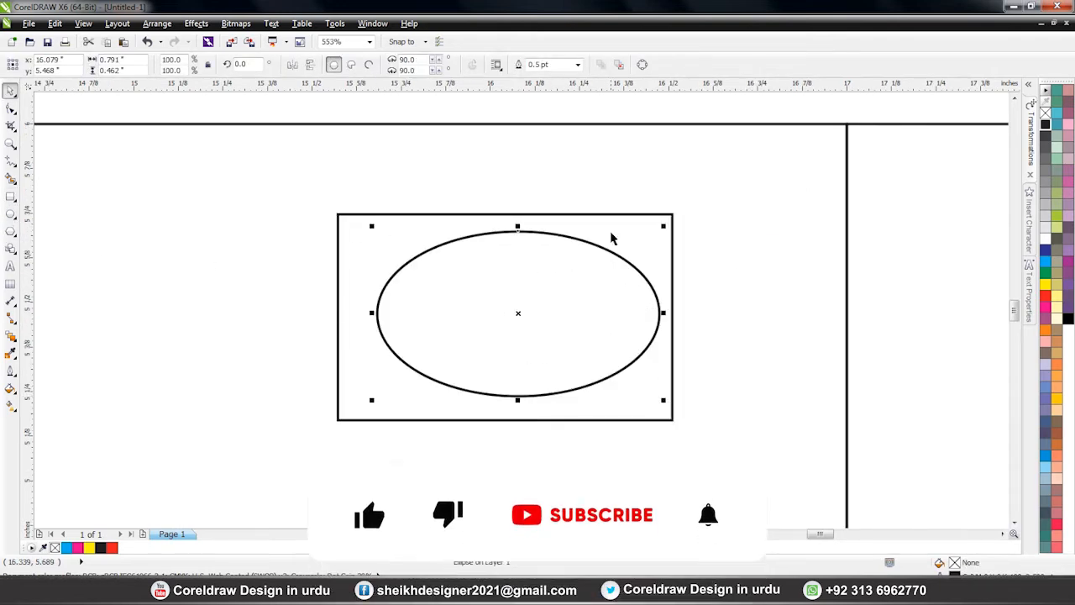
key(space)
Step: Centre the ellipse on the rectangle horizontally and vertically, and enlarge it to about 0.82 by 0.48 in
shift+click(609, 215)
key(c)
key(e)
shift+click(608, 214)
drag(651, 231, 656, 228)
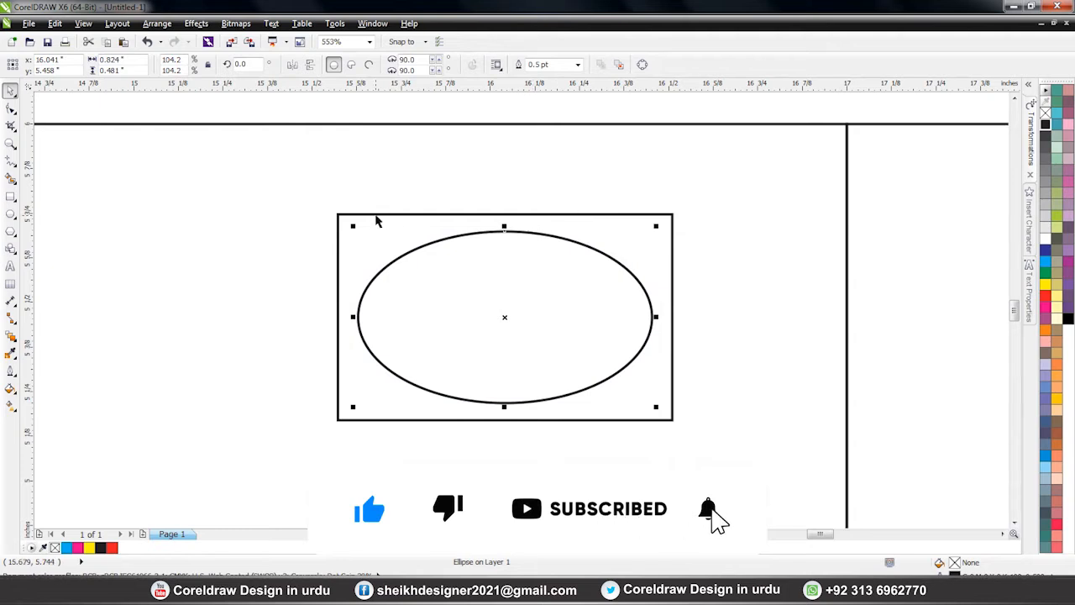
Step: Fill the small rectangle around the ellipse with red (M:100 Y:100)
click(379, 215)
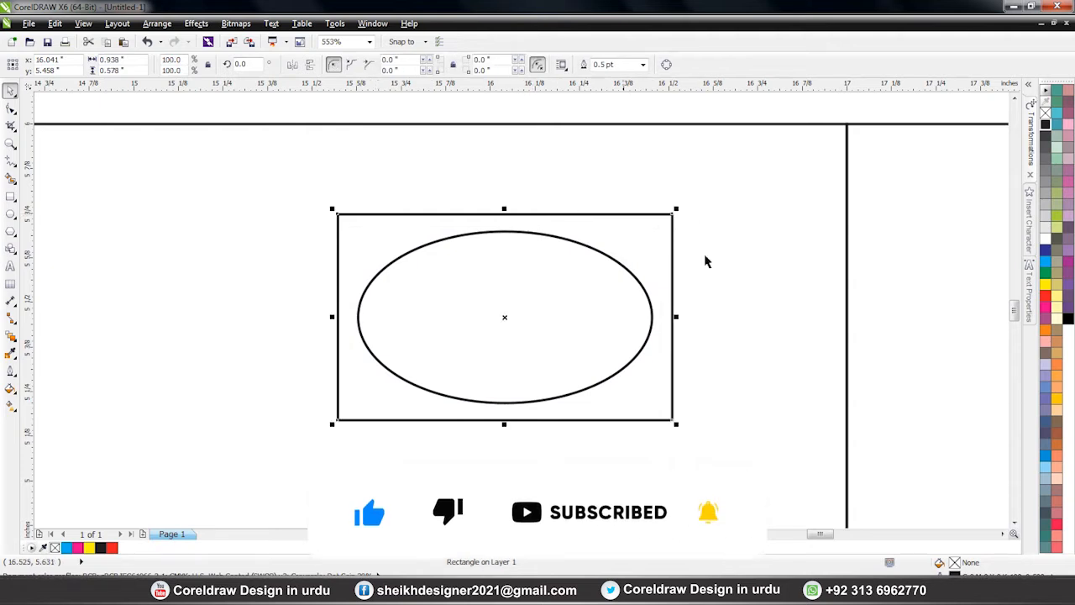
click(401, 259)
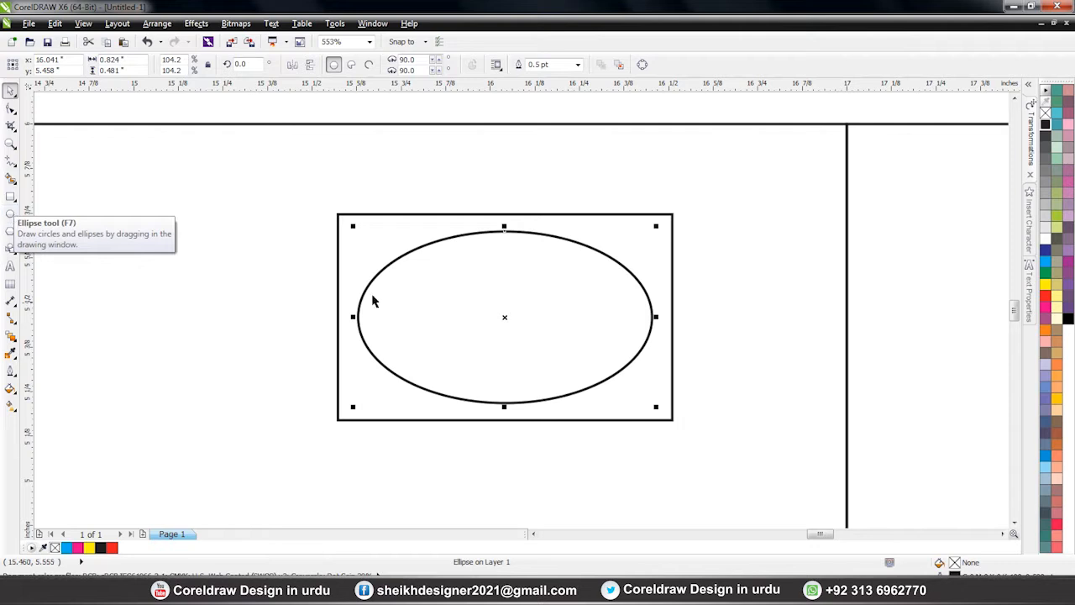
click(423, 212)
click(421, 216)
click(1046, 301)
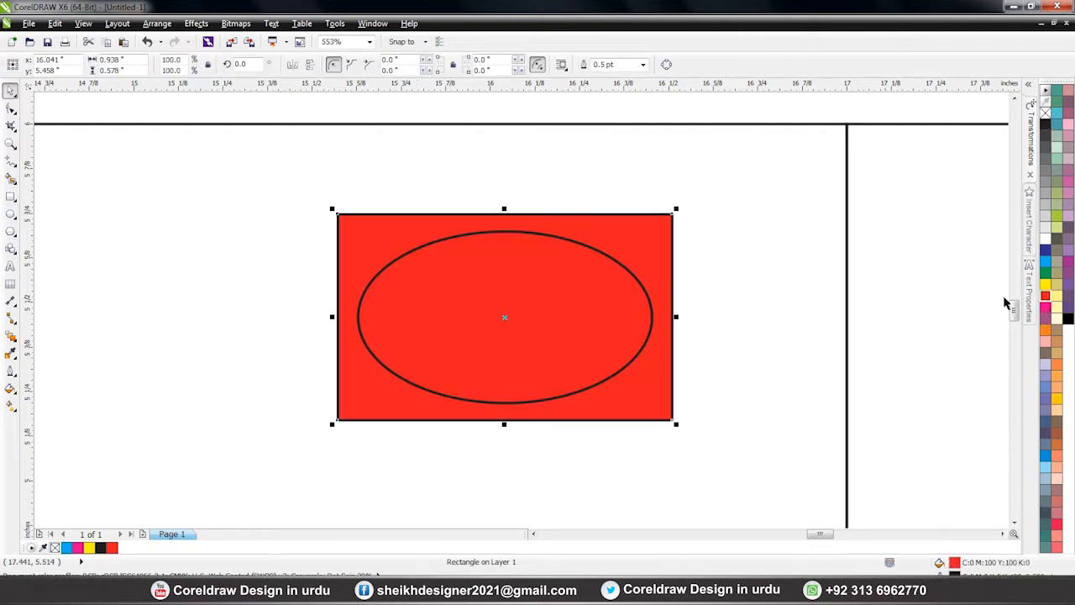
Step: Fill the ellipse with white and remove its outline
click(726, 261)
click(613, 261)
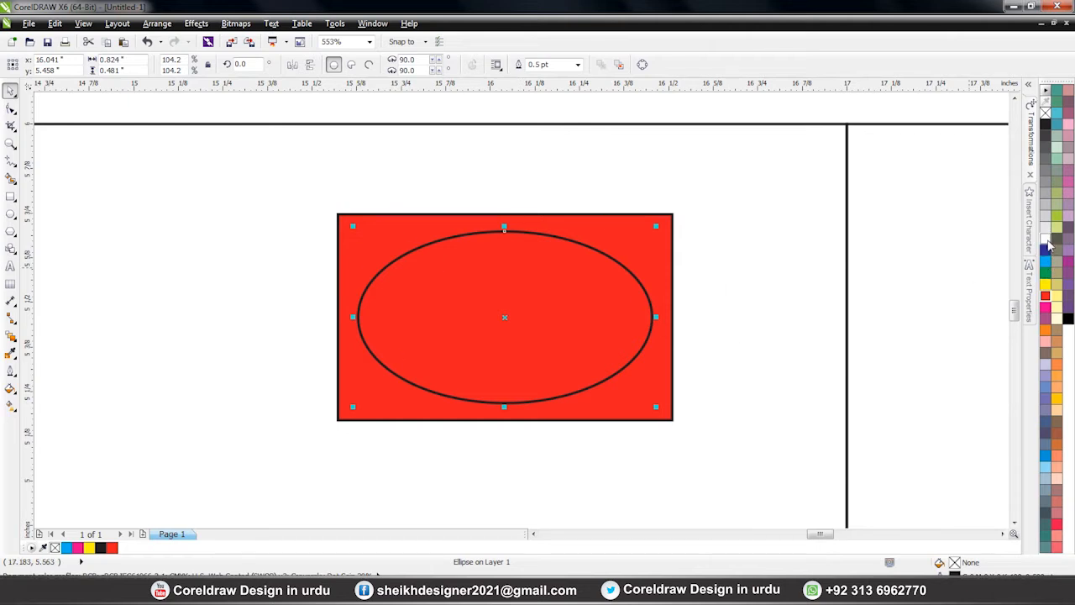
click(1046, 241)
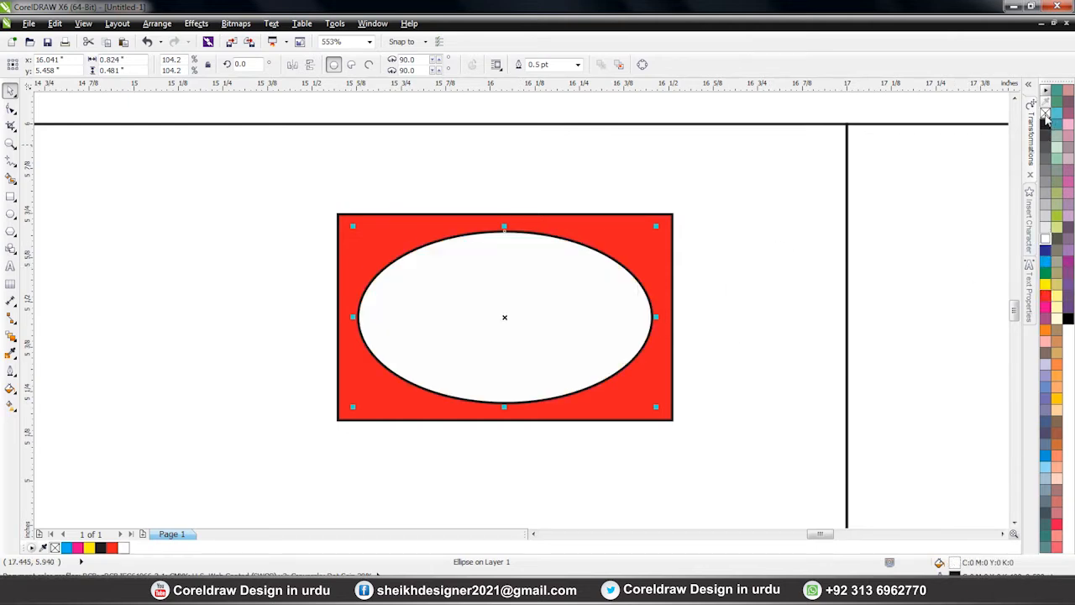
right_click(1045, 114)
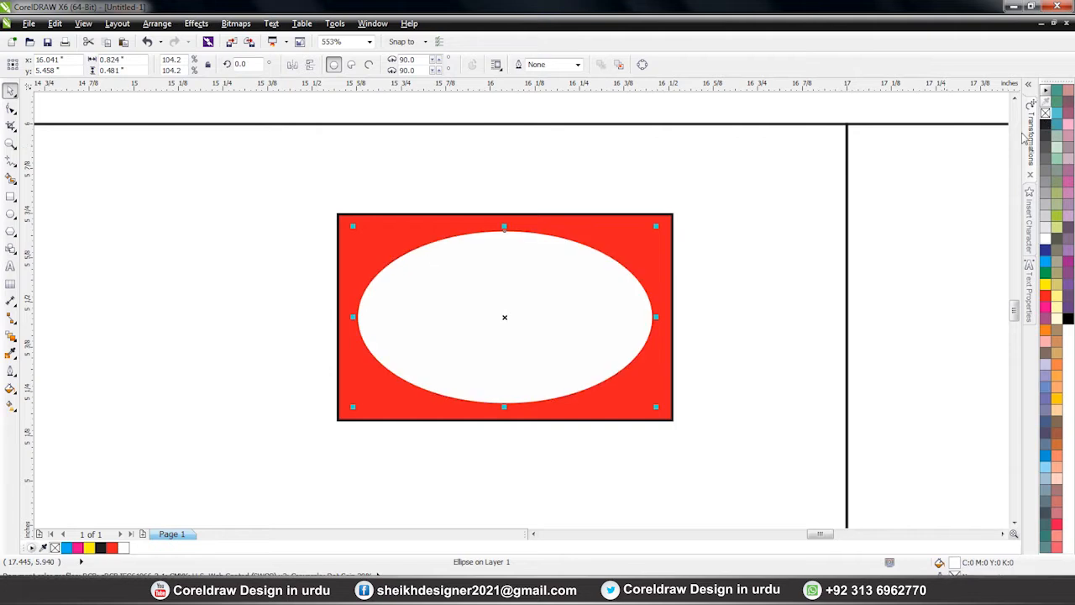
Step: Set the red rectangle's outline width to 1 pt with Behind fill and Scale with image enabled
click(611, 230)
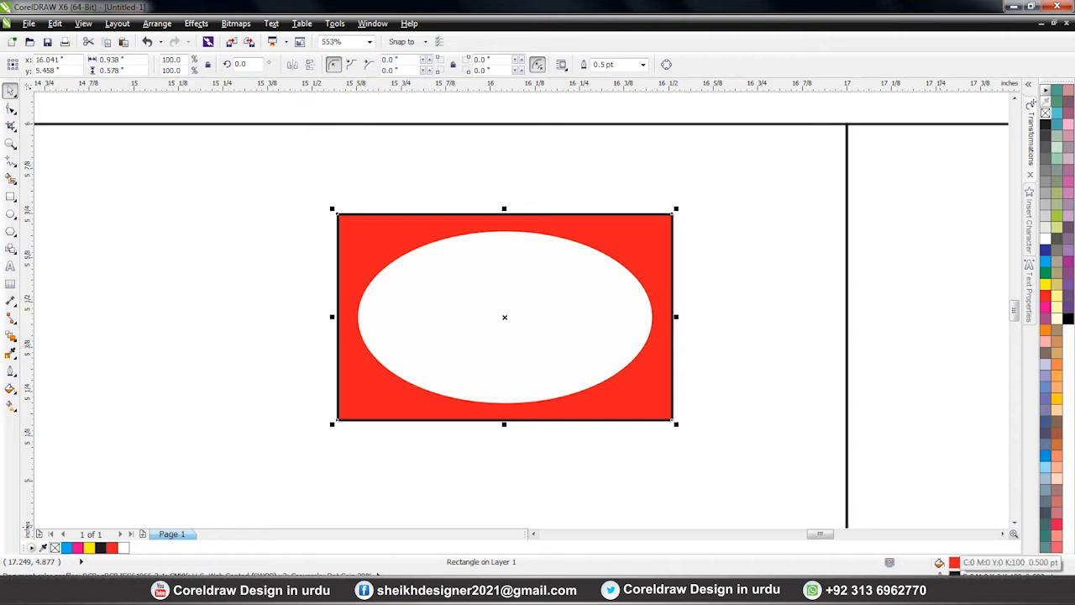
double_click(955, 573)
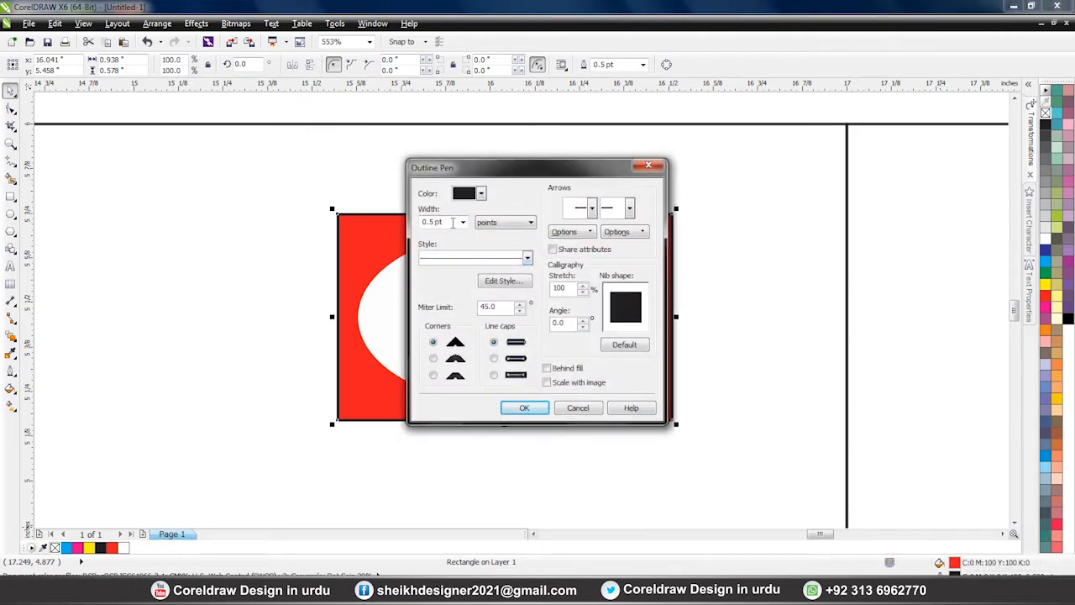
drag(454, 222, 422, 222)
text(1)
click(571, 370)
click(524, 409)
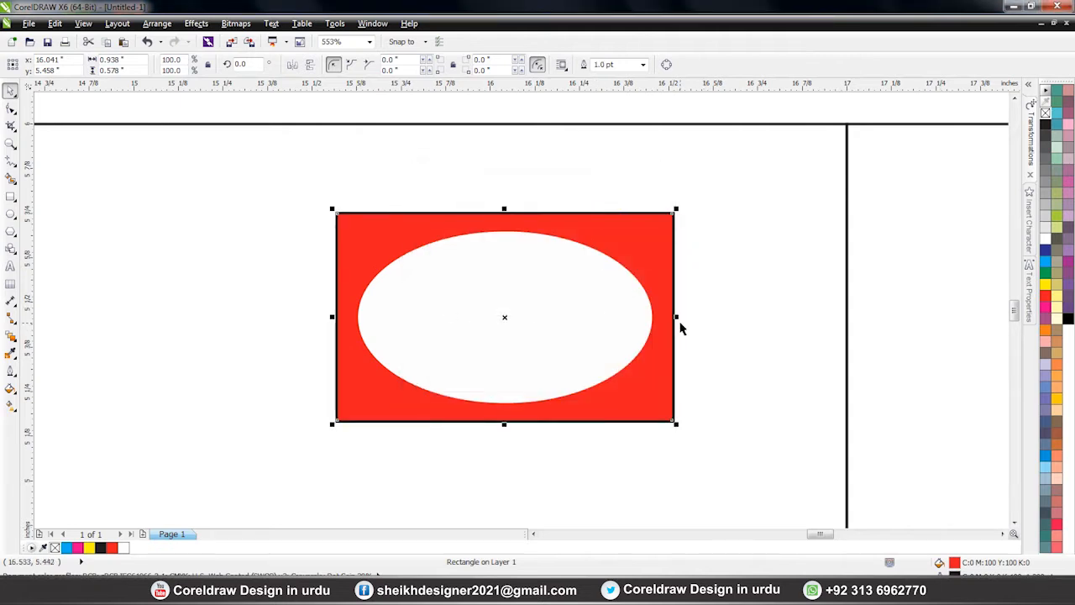
Step: Set the red rectangle's outline width to 2 pt and its outline colour to white
key(F12)
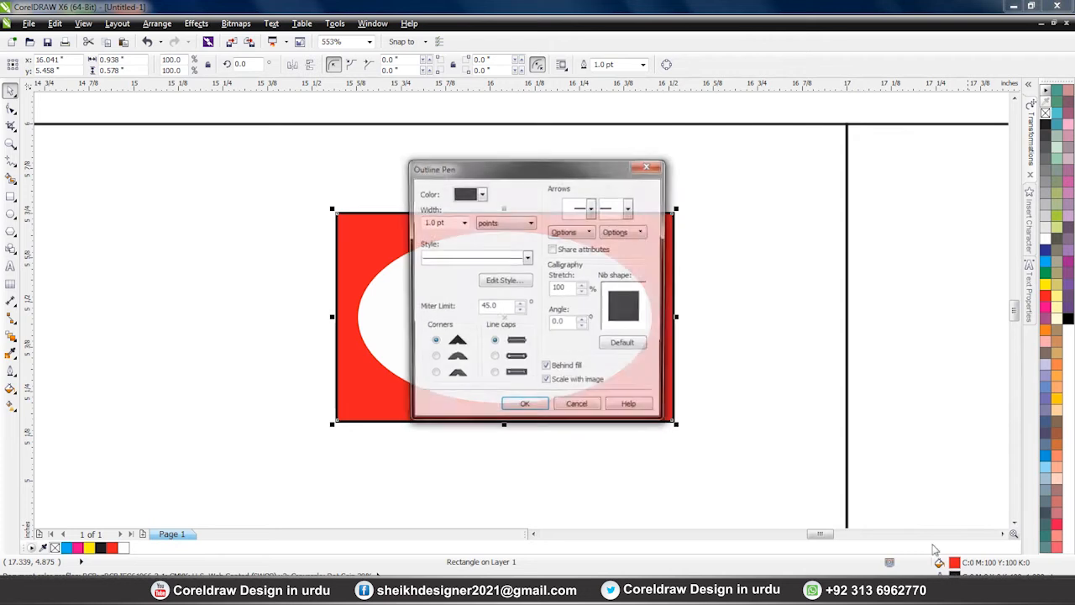
double_click(445, 222)
text(2)
key(Return)
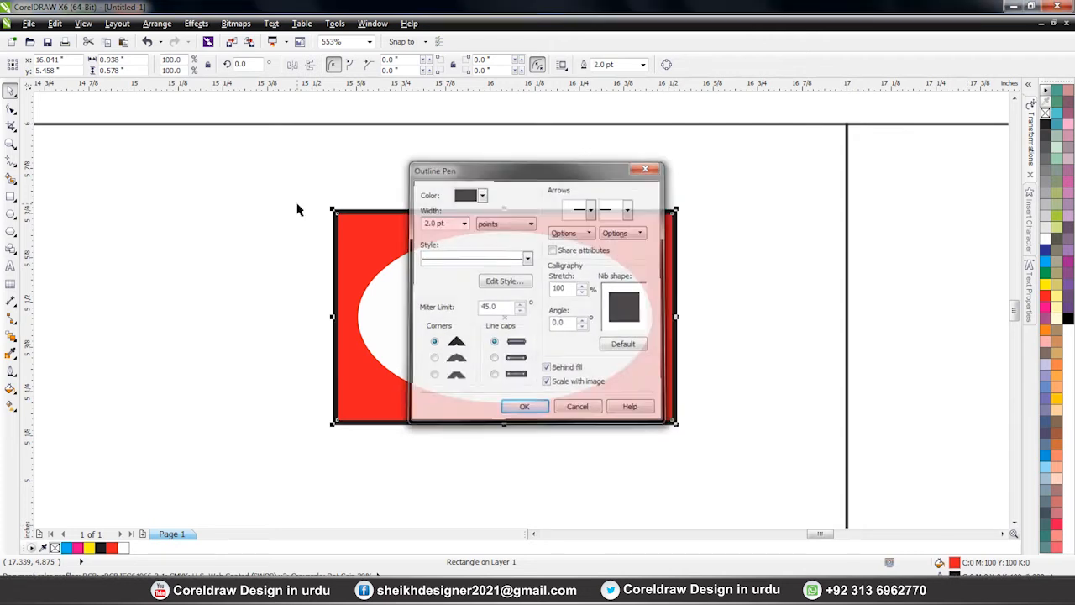
right_click(1047, 243)
click(785, 302)
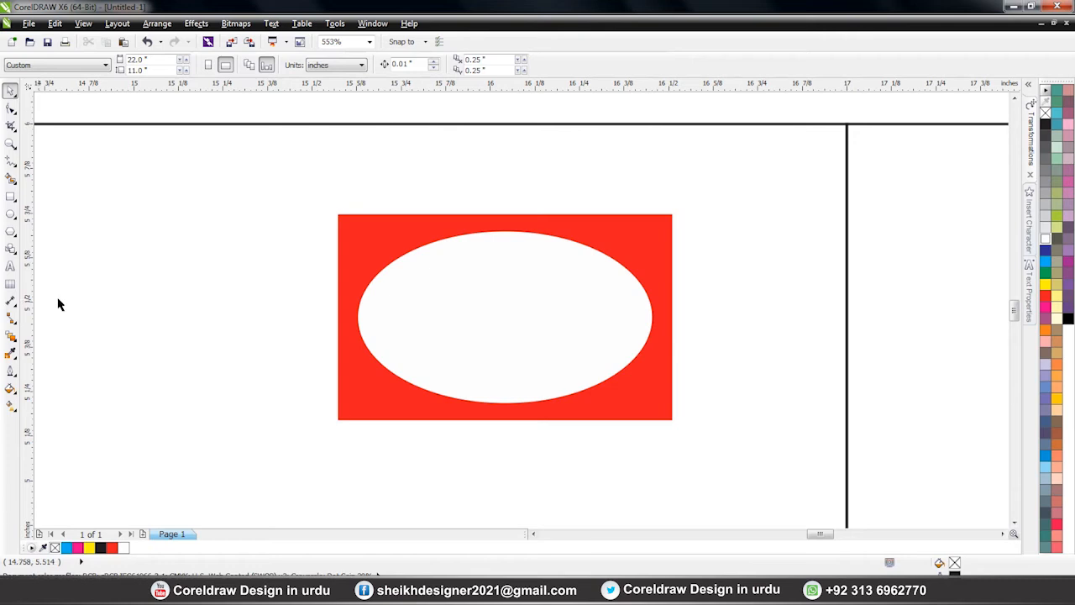
Step: Add the artistic text "Baik Master" in 24 pt Arial and move it below the red rectangle
click(11, 267)
click(178, 346)
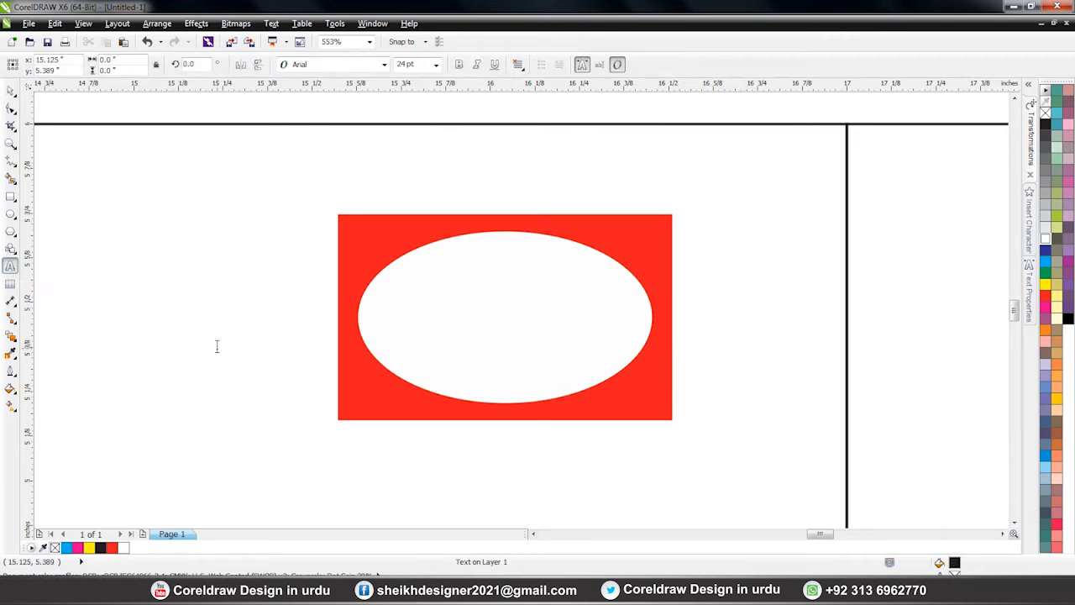
text(Baik Master)
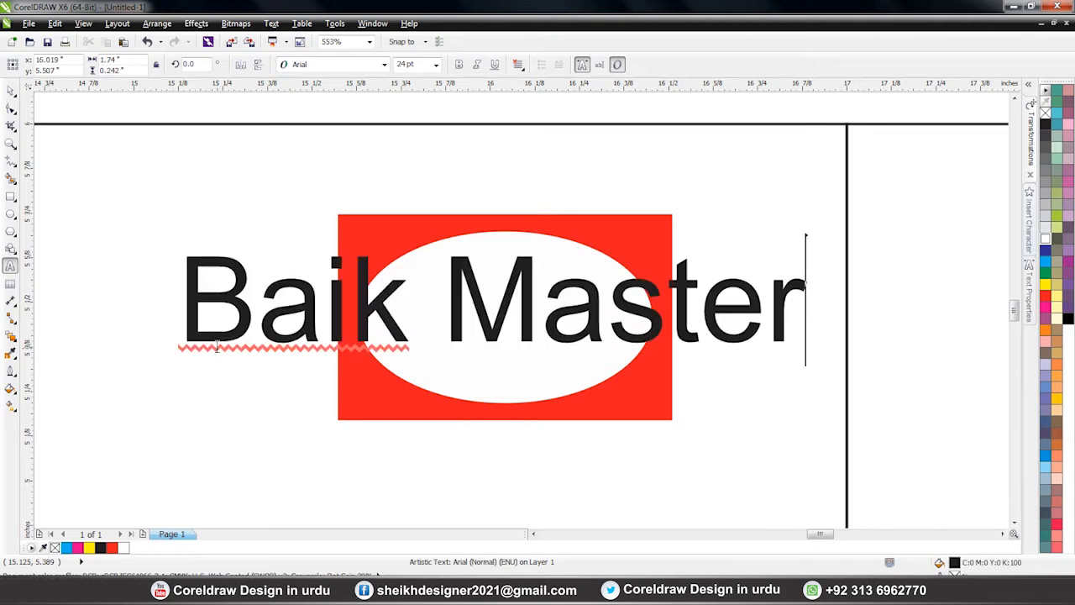
key(ctrl+space)
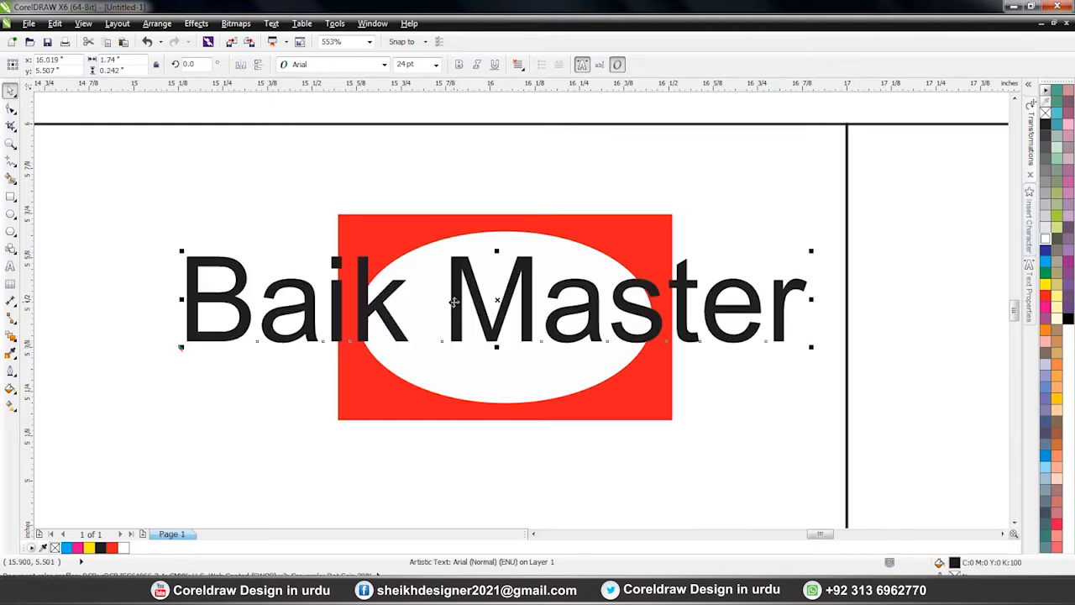
scroll(453, 302, down, 3)
scroll(538, 350, up, 3)
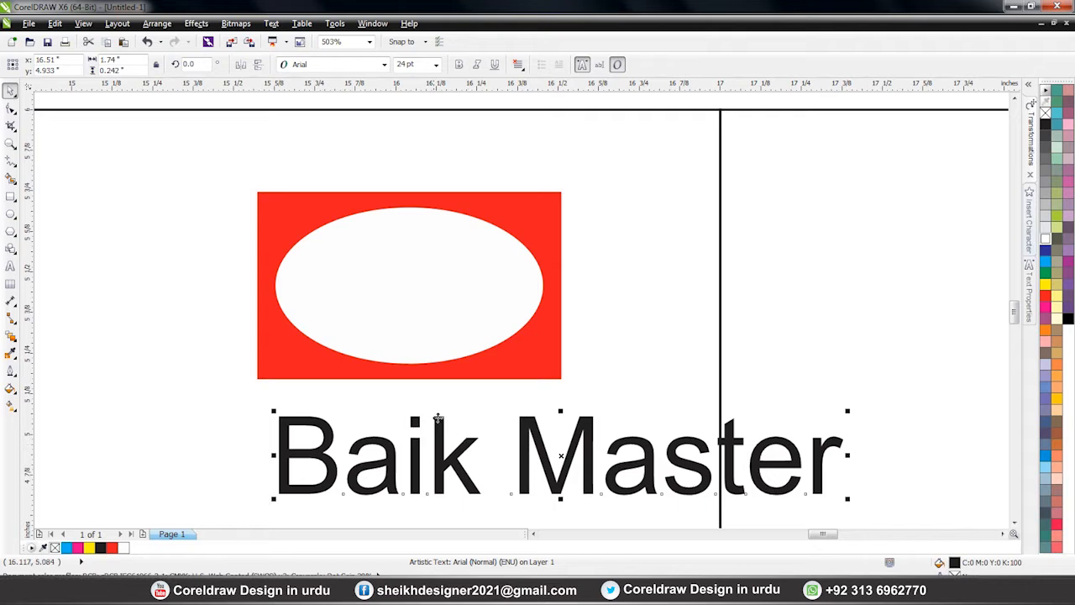
Step: Break the "Baik Master" text apart into separate words and move "Baik" onto the white ellipse
click(159, 24)
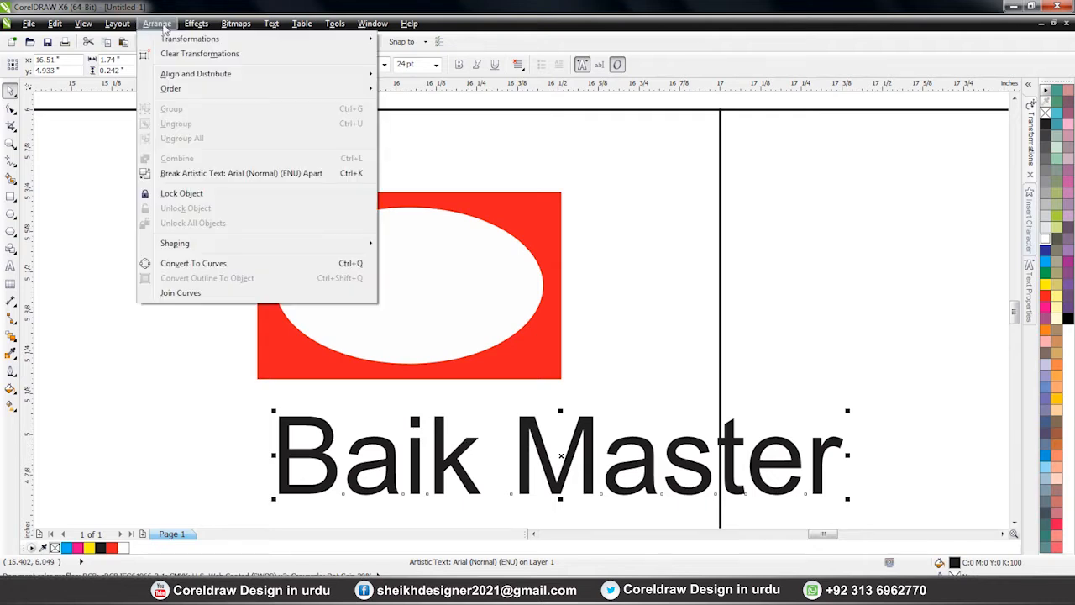
click(221, 178)
click(182, 278)
drag(546, 471, 561, 490)
drag(472, 468, 481, 285)
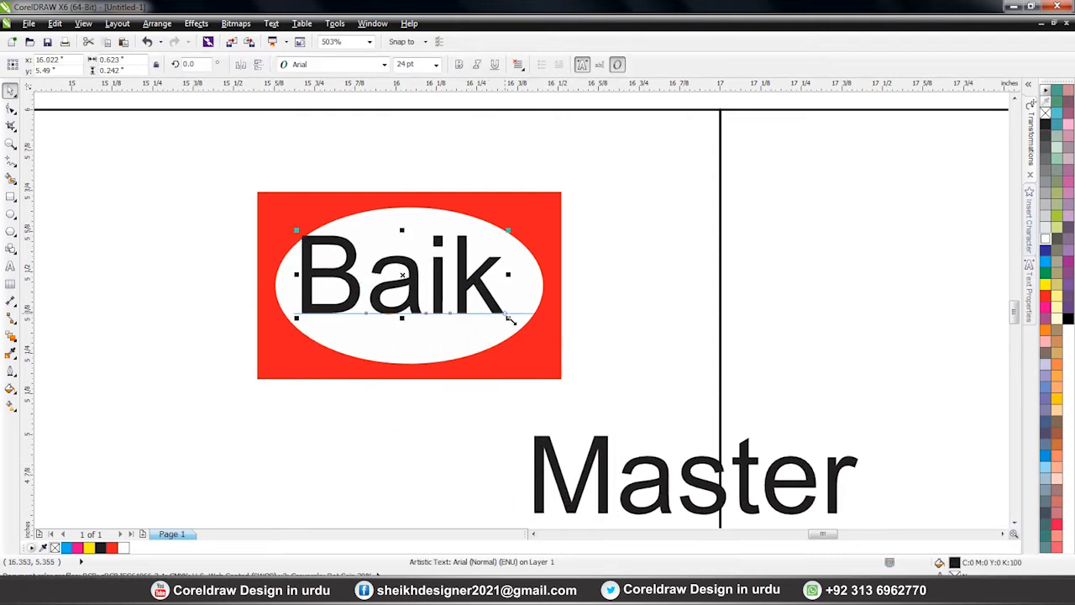
Step: Set "Baik" in bold Times New Roman, shrink it slightly and position it in the ellipse's upper part
click(338, 67)
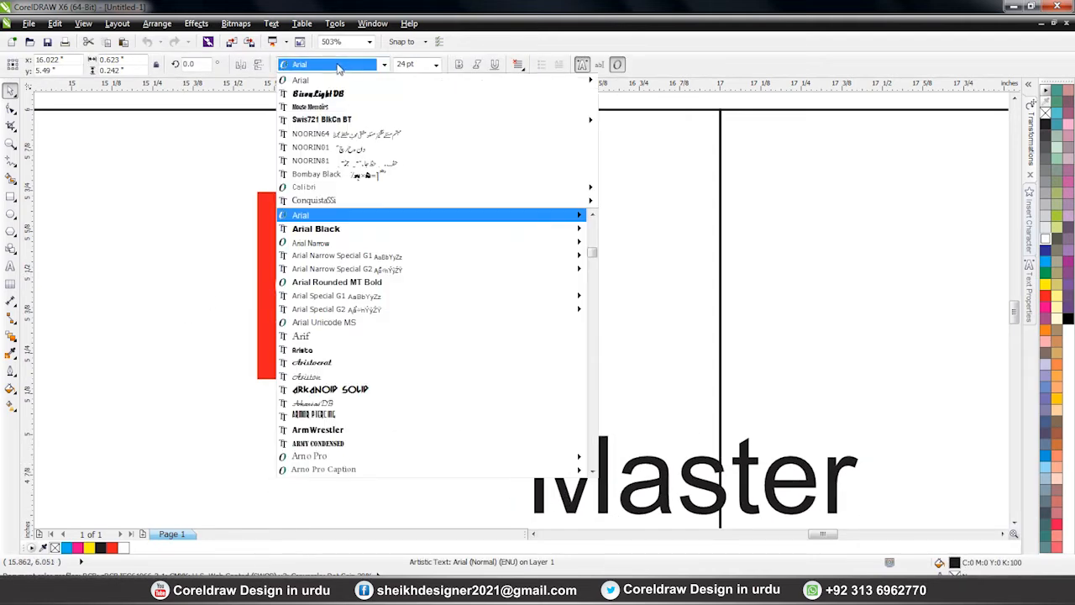
text(time)
scroll(458, 343, down, 1)
scroll(458, 343, down, 1)
click(386, 406)
click(460, 65)
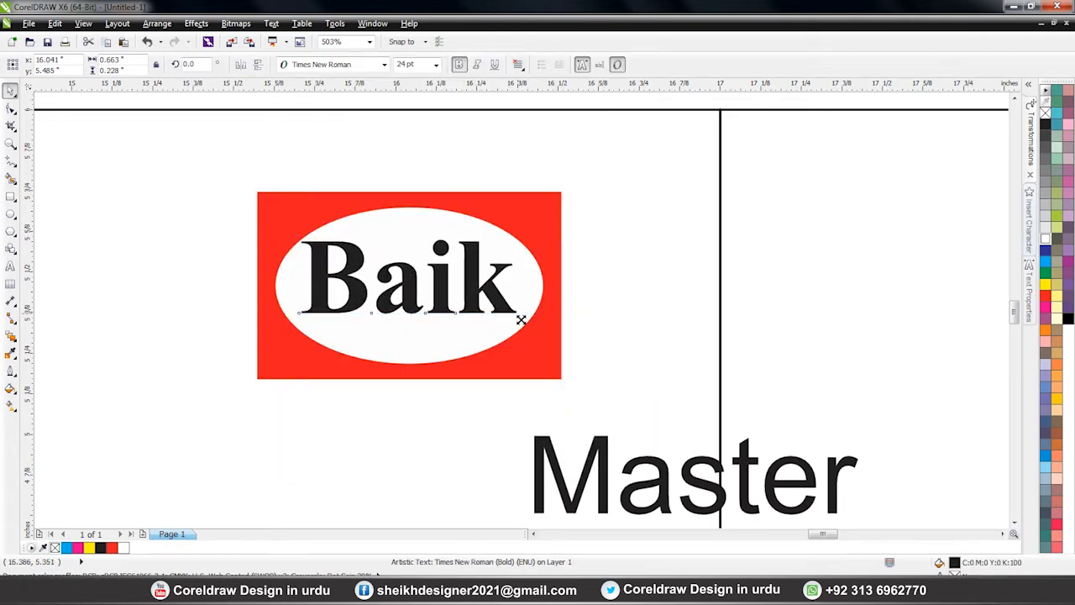
drag(521, 319, 516, 316)
drag(470, 272, 470, 265)
Step: Scale "Master" down to about 8.76 pt and place it directly below "Baik" in the ellipse
click(596, 453)
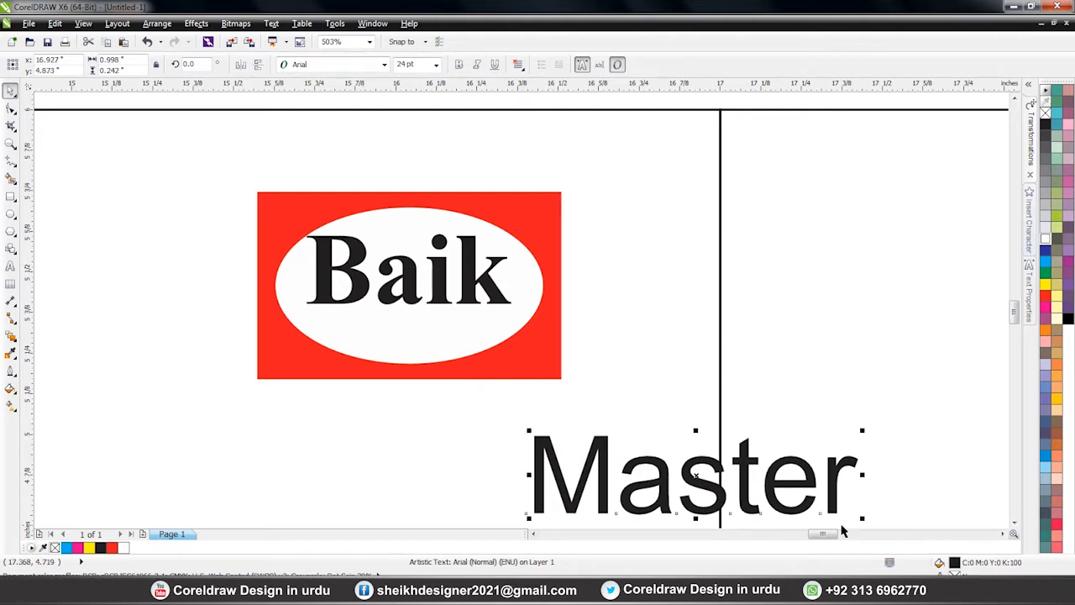
drag(862, 518, 660, 469)
drag(596, 453, 424, 332)
Step: Widen the letter spacing of "Master" until the word is about 0.56 inches wide
scroll(483, 340, up, 2)
key(F10)
drag(655, 379, 727, 384)
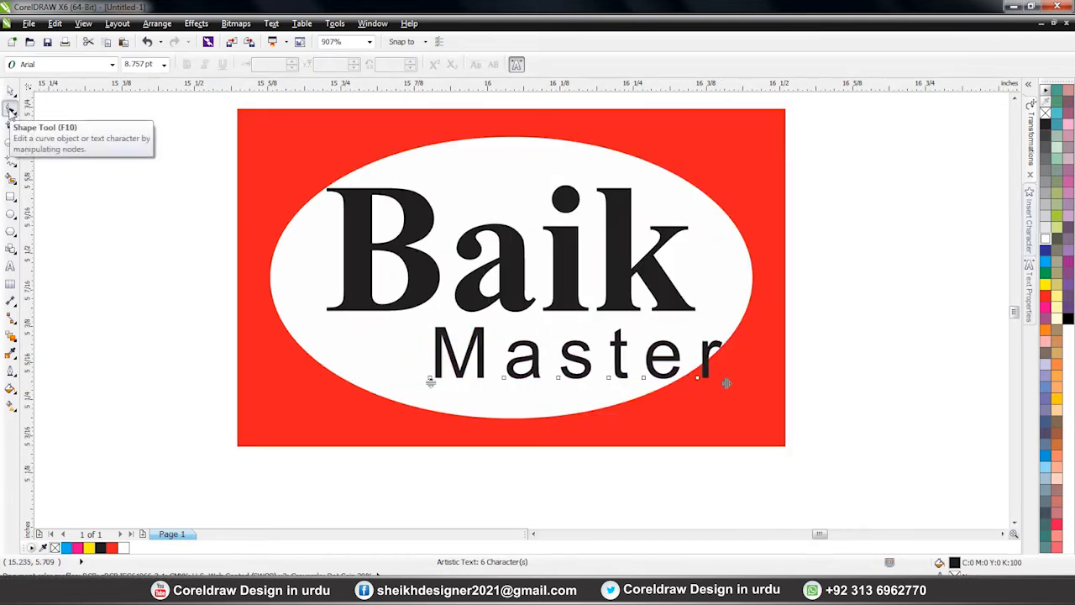
drag(727, 384, 753, 385)
key(space)
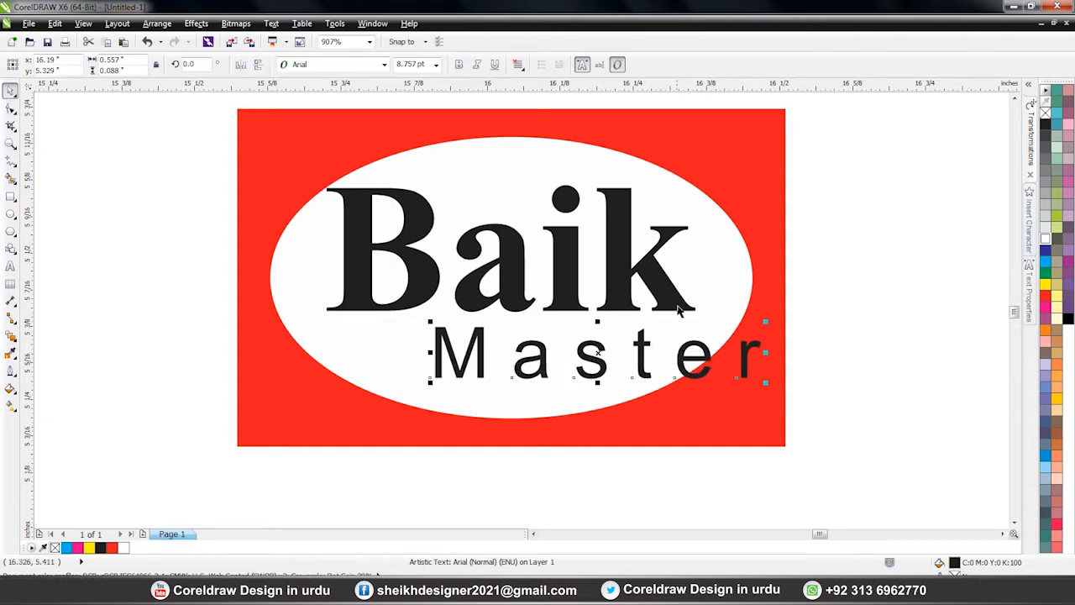
Step: Centre "Master" horizontally under "Baik" and shrink it slightly to fit the ellipse
shift+click(666, 297)
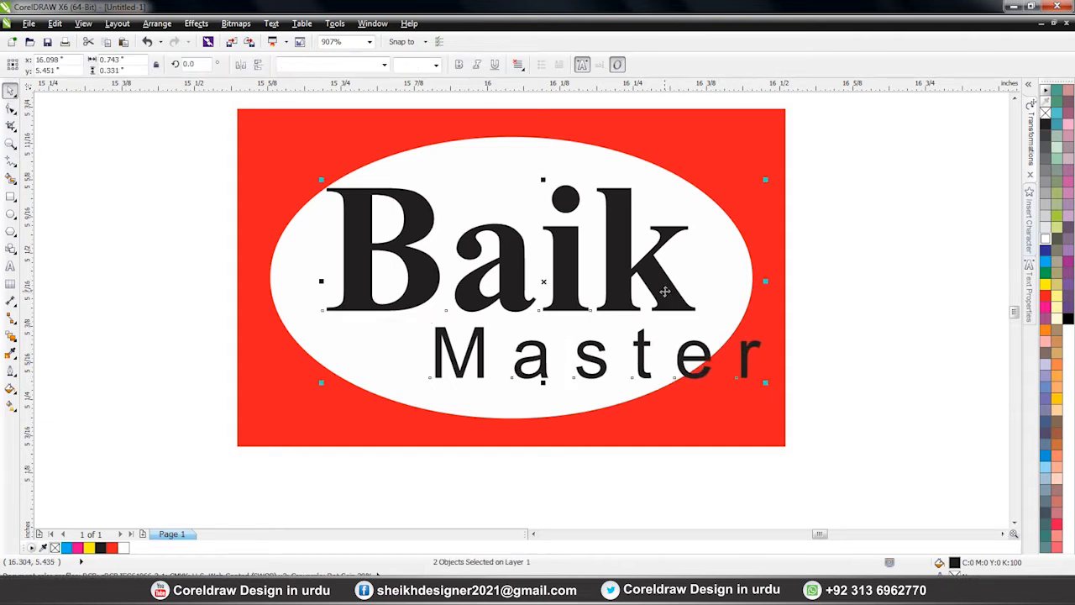
key(c)
click(660, 356)
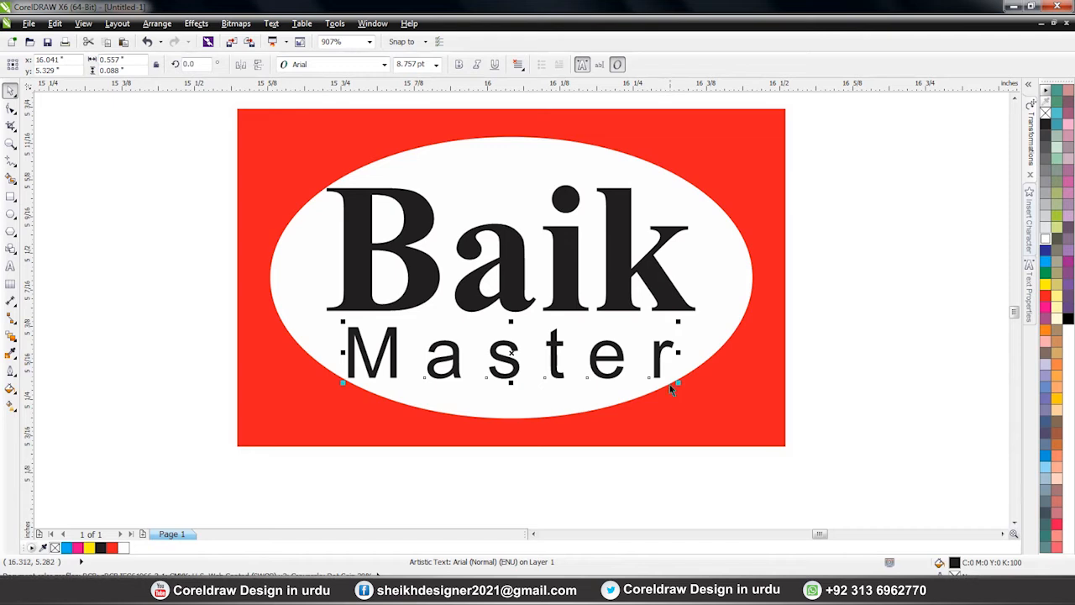
drag(680, 384, 672, 383)
shift+click(569, 304)
Step: Group the red rectangle, white ellipse and both words into one logo
scroll(498, 298, down, 5)
drag(367, 156, 626, 388)
drag(344, 160, 619, 396)
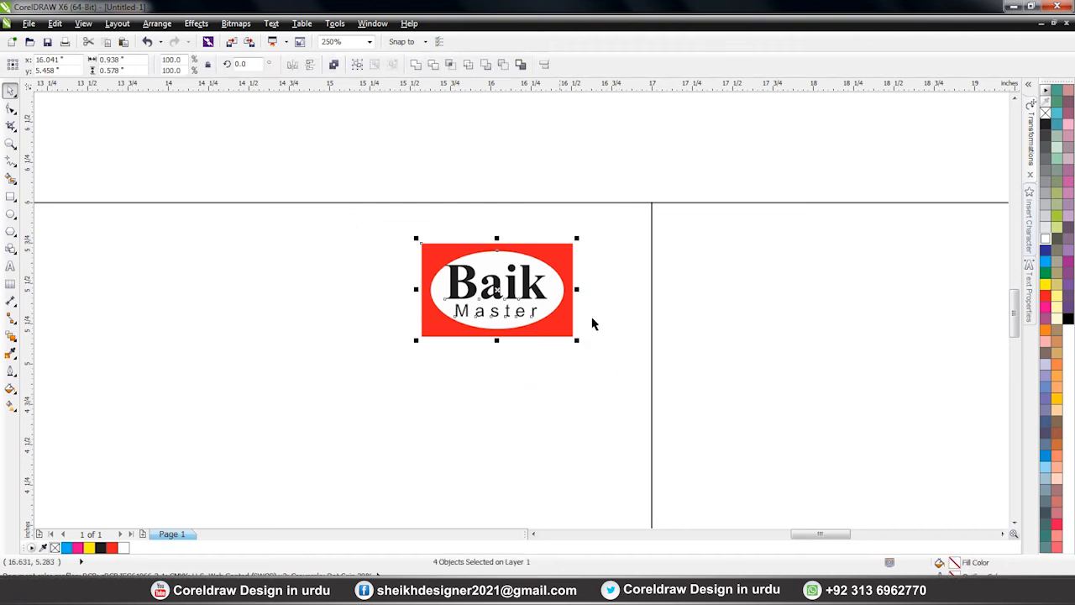
click(359, 65)
Step: Switch to the taxt file in Notepad and copy the product name "Butter Cookies"
scroll(651, 241, down, 2)
key(F2)
drag(394, 210, 754, 396)
click(464, 155)
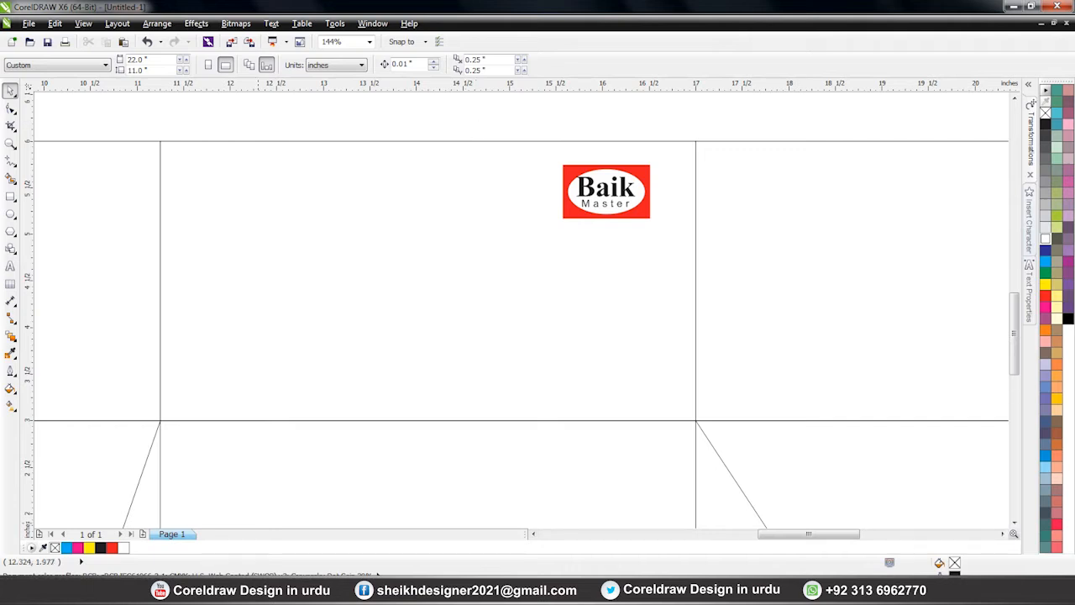
key(alt+Tab)
click(505, 163)
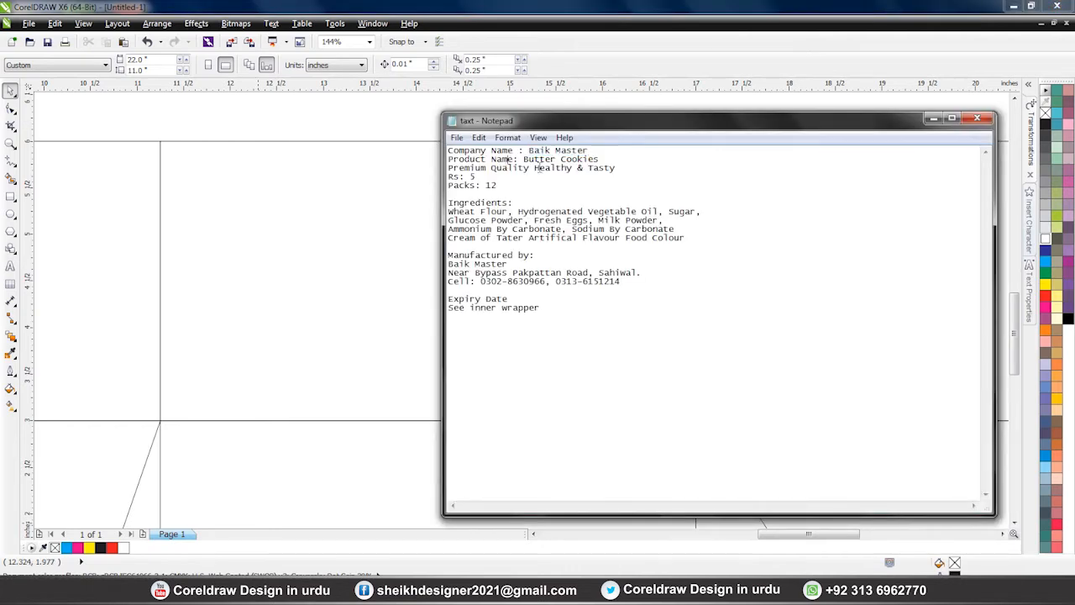
drag(524, 159, 600, 158)
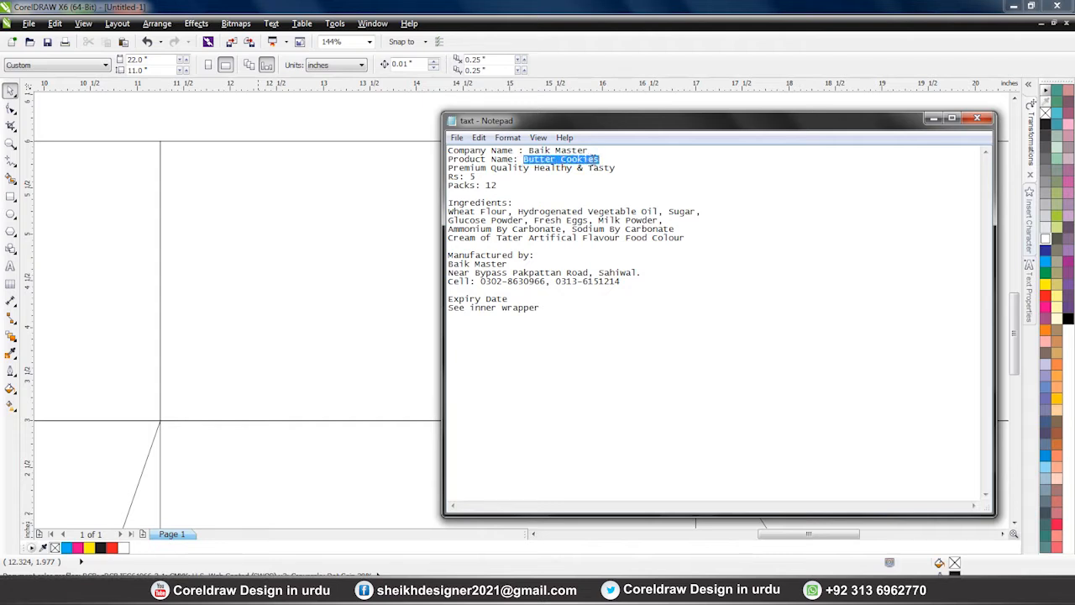
right_click(591, 160)
click(628, 208)
Step: Return to CorelDRAW and paste "Butter Cookies" as 24 pt Arial artistic text on the logo panel, below the logo
click(372, 339)
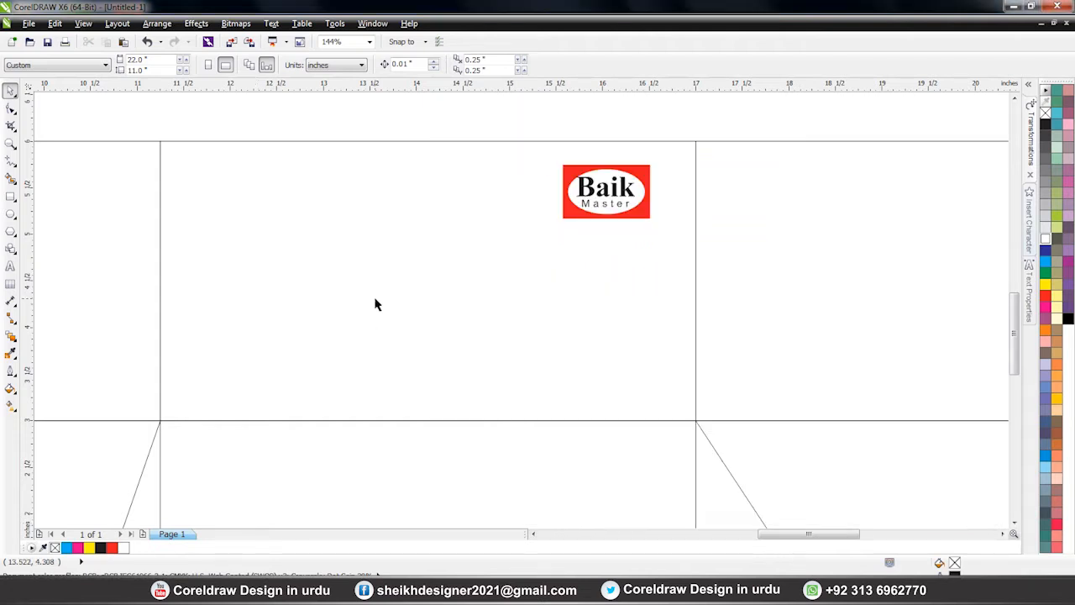
click(11, 267)
click(262, 304)
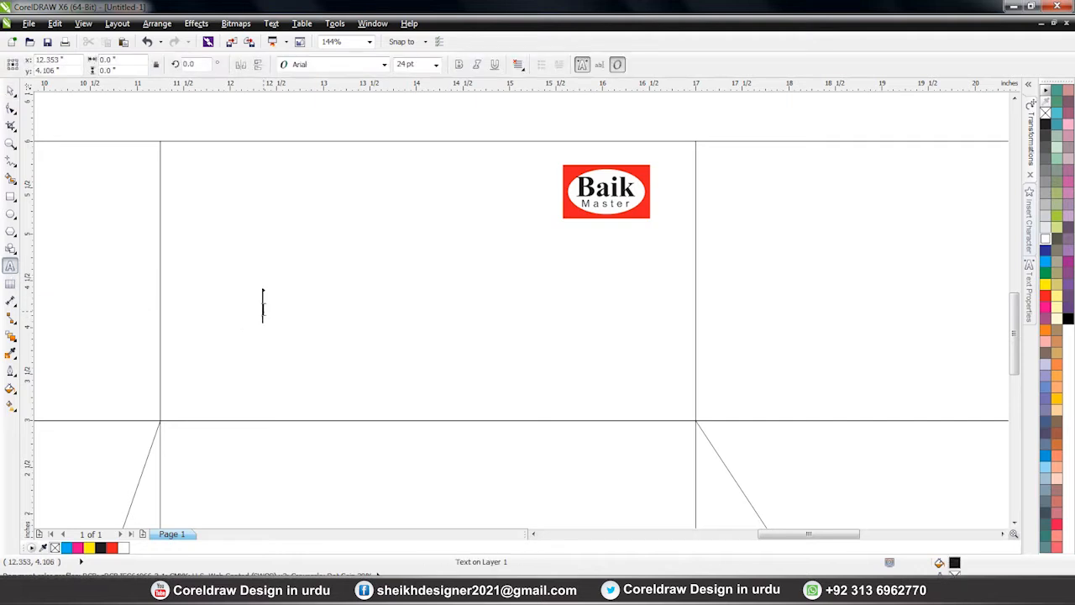
right_click(262, 304)
click(294, 398)
key(ctrl+v)
key(ctrl+space)
drag(322, 265, 487, 286)
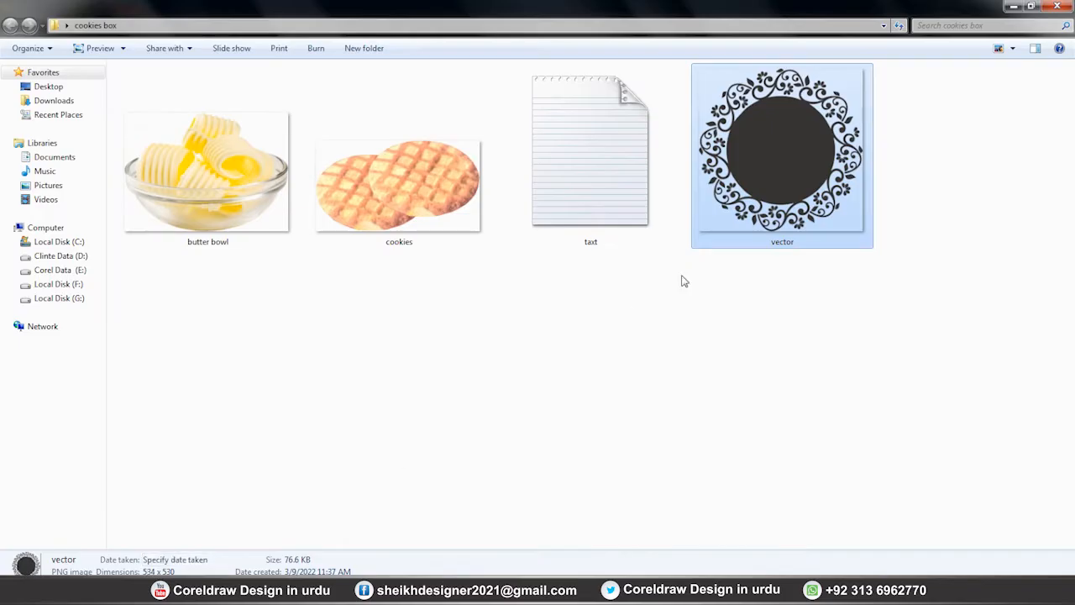
Step: Switch to the cookies box folder in Windows Explorer and copy the vector image file
click(693, 299)
click(797, 171)
right_click(781, 180)
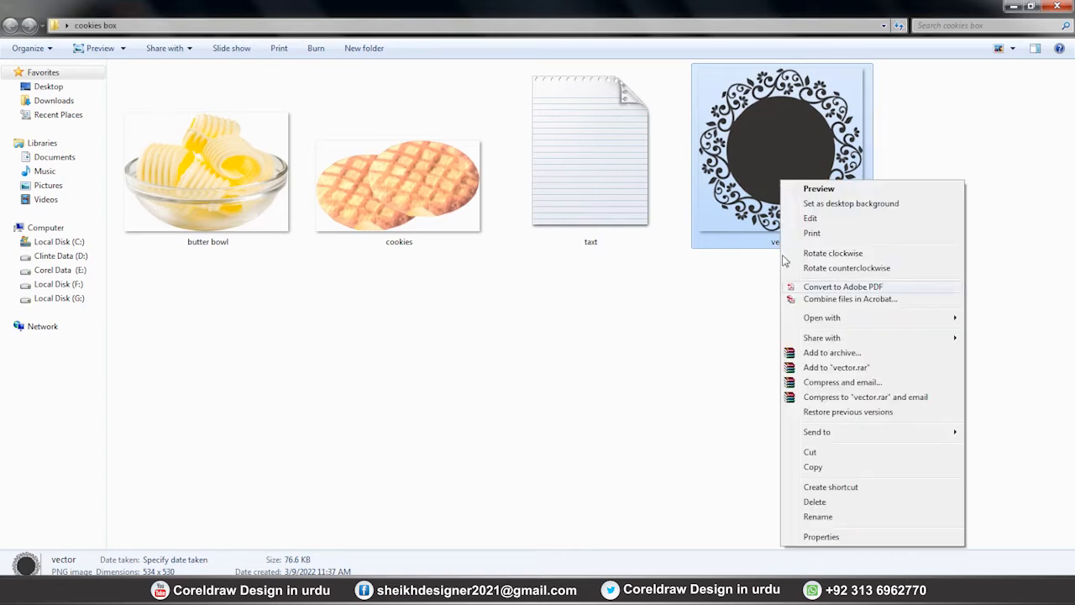
click(814, 467)
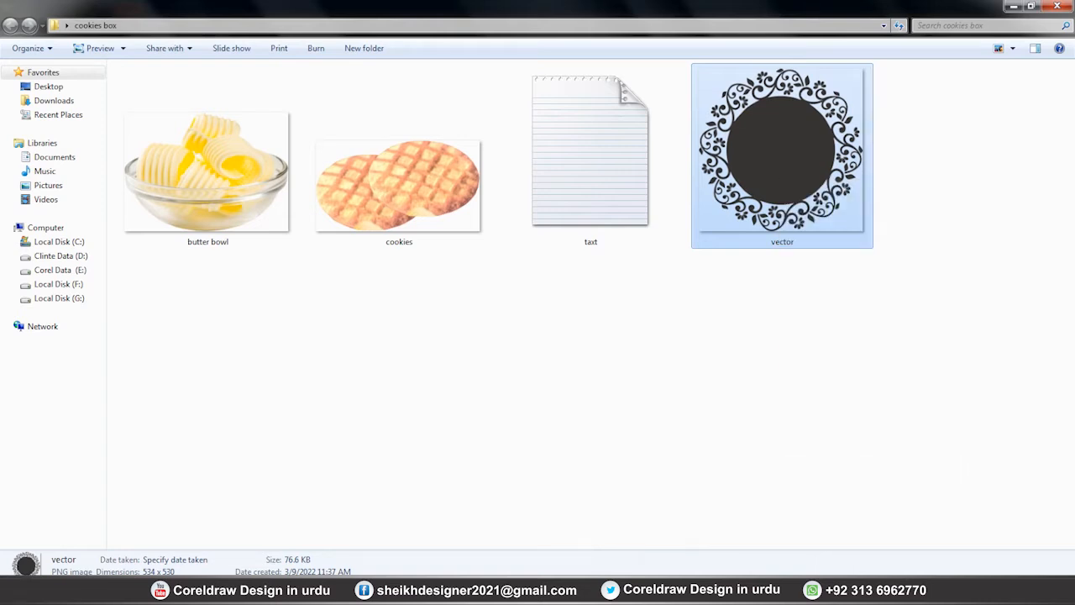
Step: Return to CorelDRAW, paste the floral circle image and place it beside the "Butter Cookies" text
key(alt+Tab)
right_click(341, 335)
click(384, 418)
drag(180, 214, 332, 289)
drag(141, 122, 709, 439)
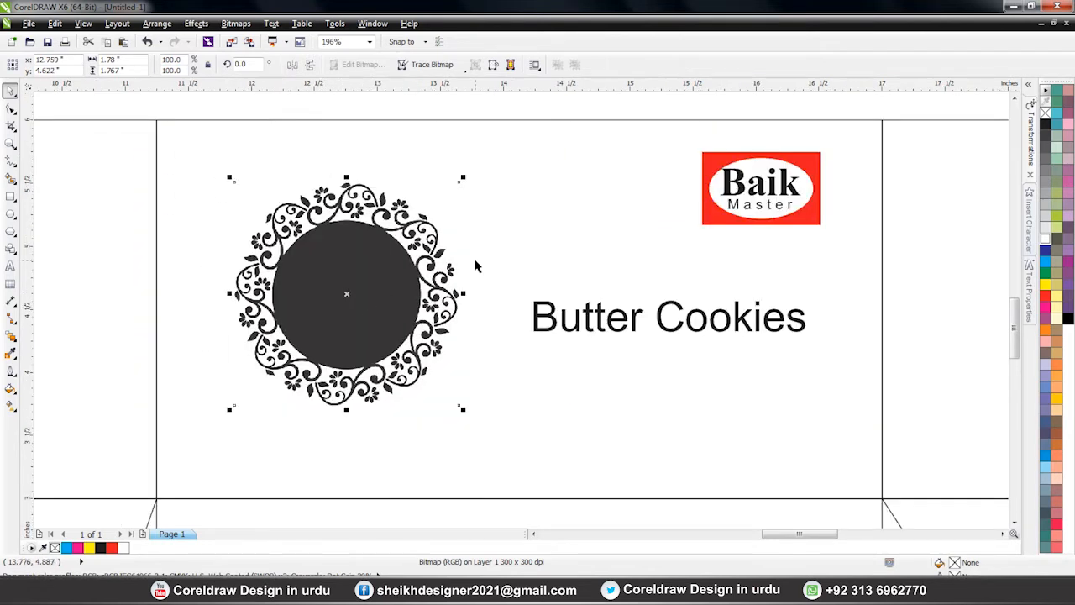
Step: Convert the floral circle bitmap to vector with Quick Trace and delete the original bitmap
click(434, 67)
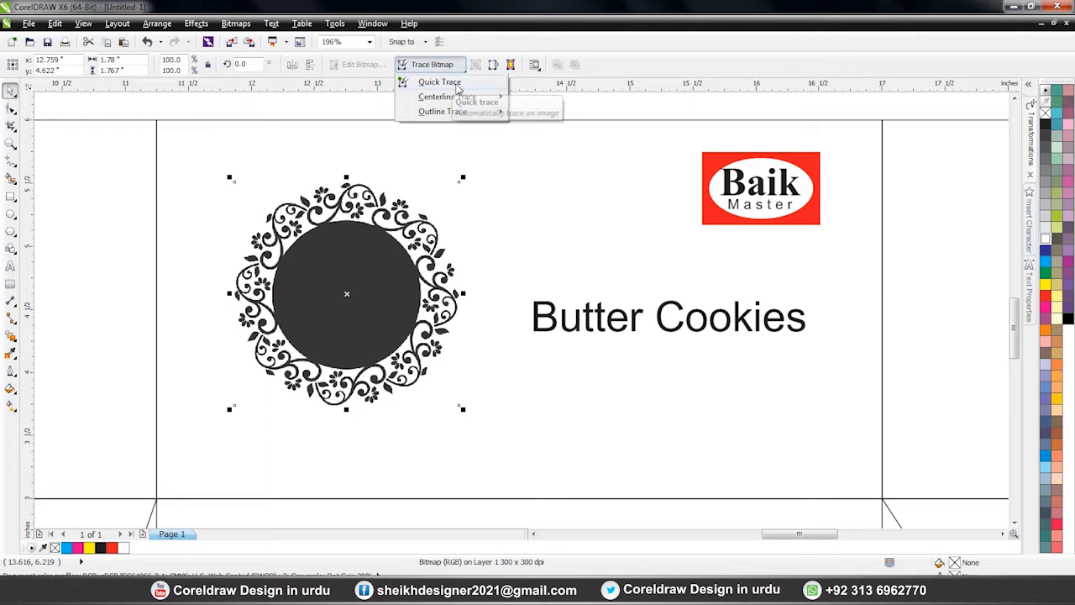
click(454, 84)
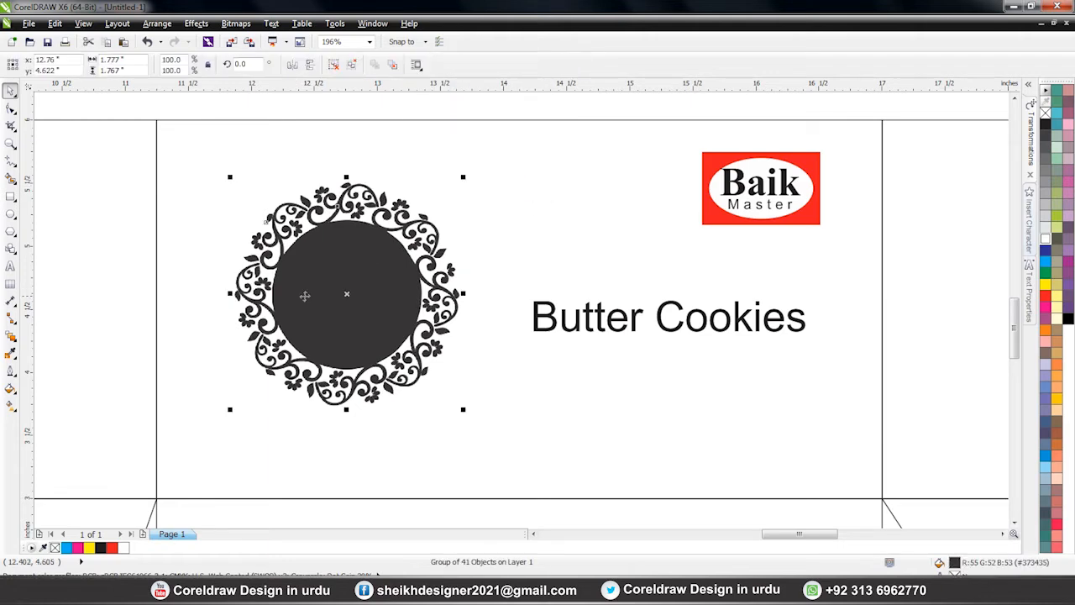
scroll(403, 298, down, 2)
drag(402, 298, 452, 162)
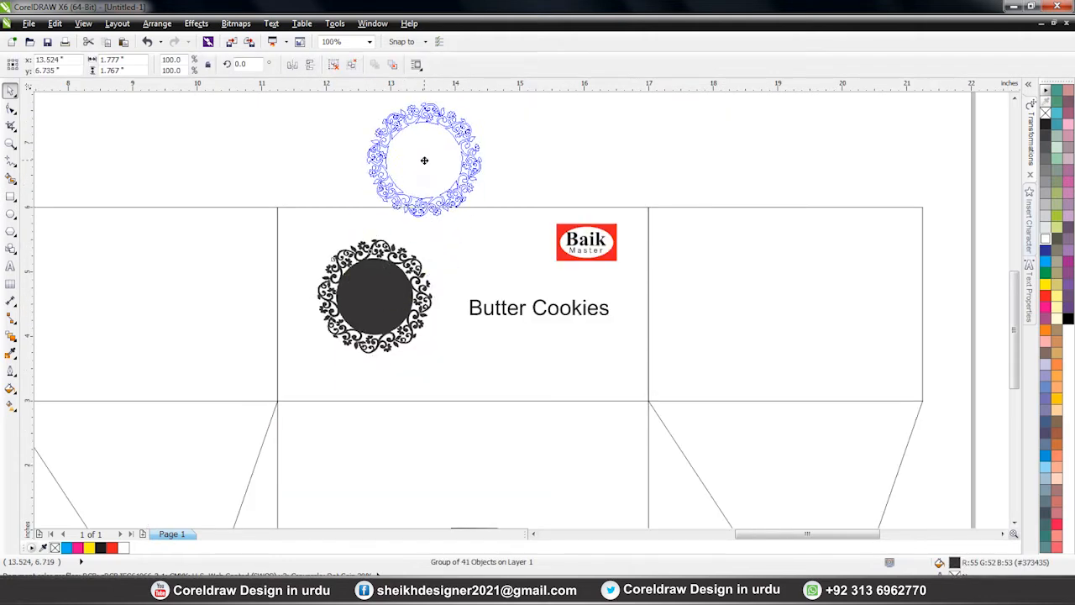
click(386, 277)
key(Delete)
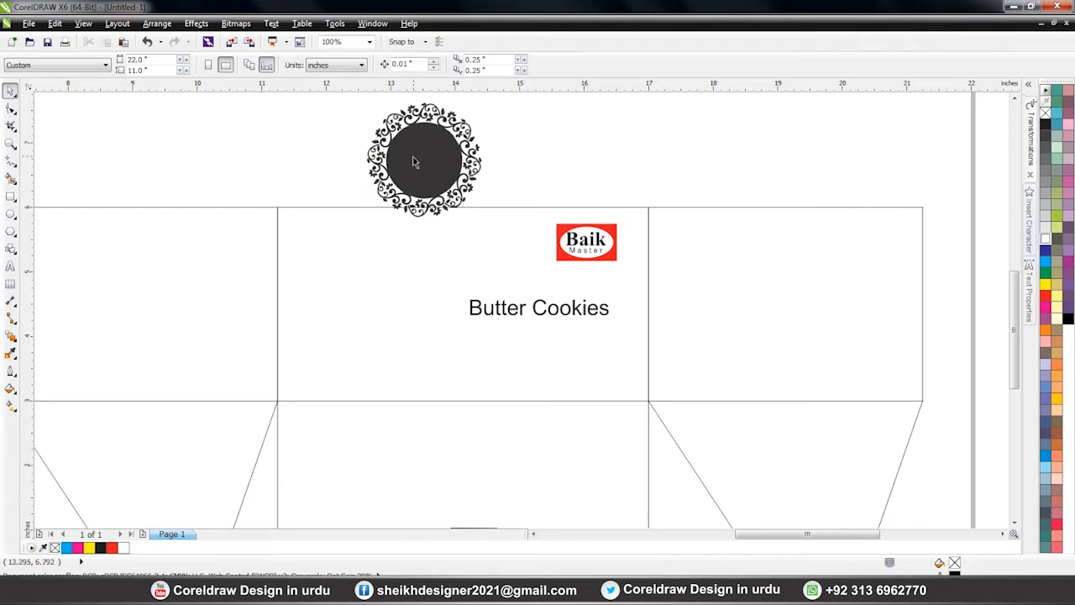
Step: Move the traced floral circle back onto the panel and fill it with red
drag(413, 161, 380, 291)
key(F2)
drag(265, 175, 727, 420)
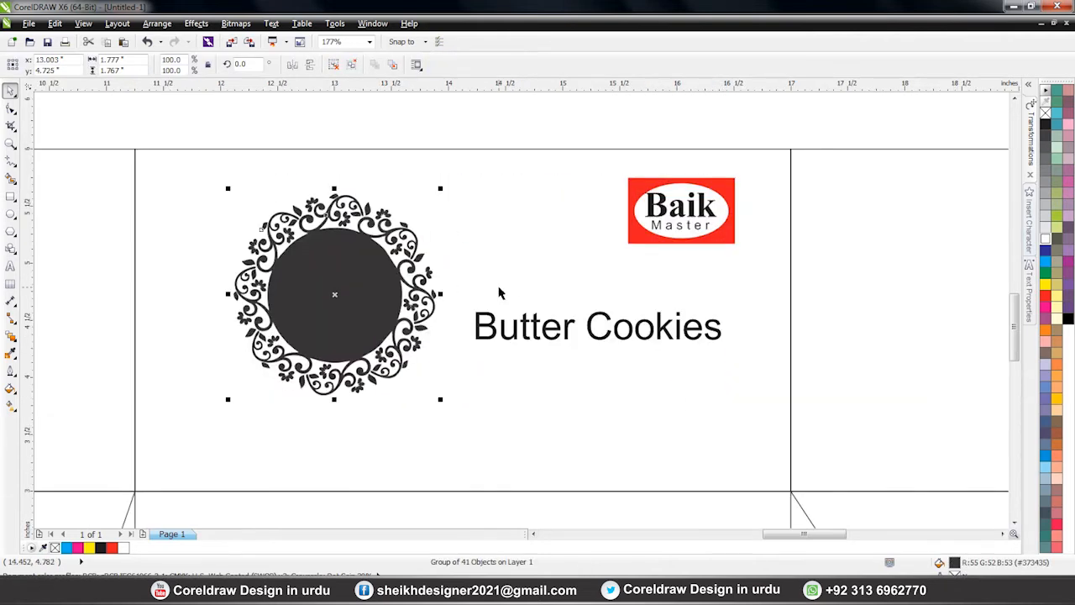
click(1045, 300)
click(472, 235)
Step: Move the floral circle to the panel's lower centre-right, then shrink the logo and move it into the upper-right corner
drag(337, 286, 588, 347)
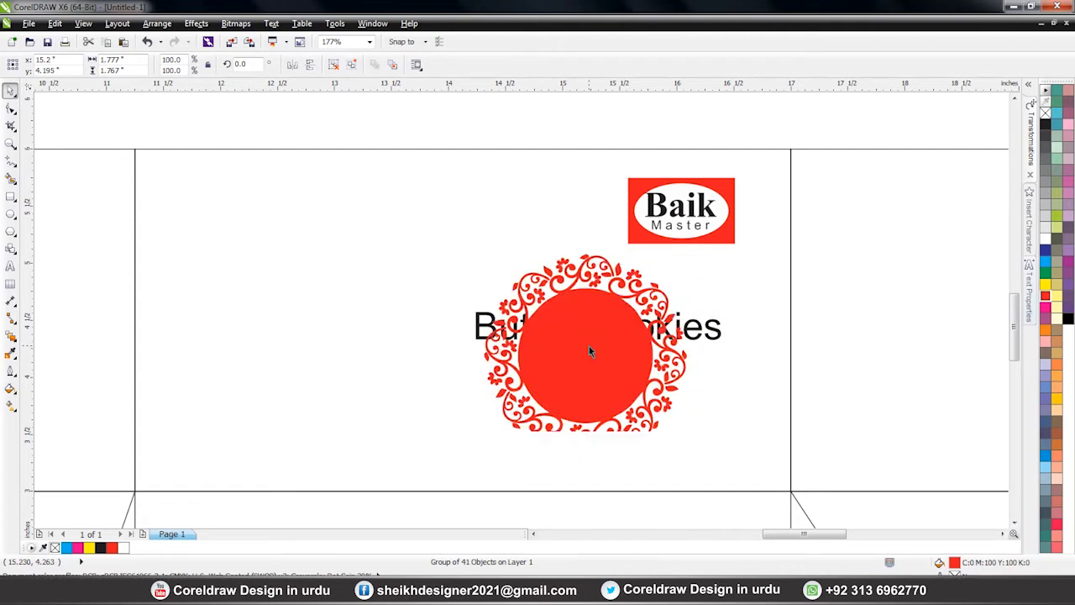
drag(579, 149, 782, 291)
drag(622, 248, 643, 245)
drag(697, 195, 729, 190)
Step: Move "Butter Cookies" to the panel's upper-left area and break it apart into separate words
drag(697, 332, 493, 215)
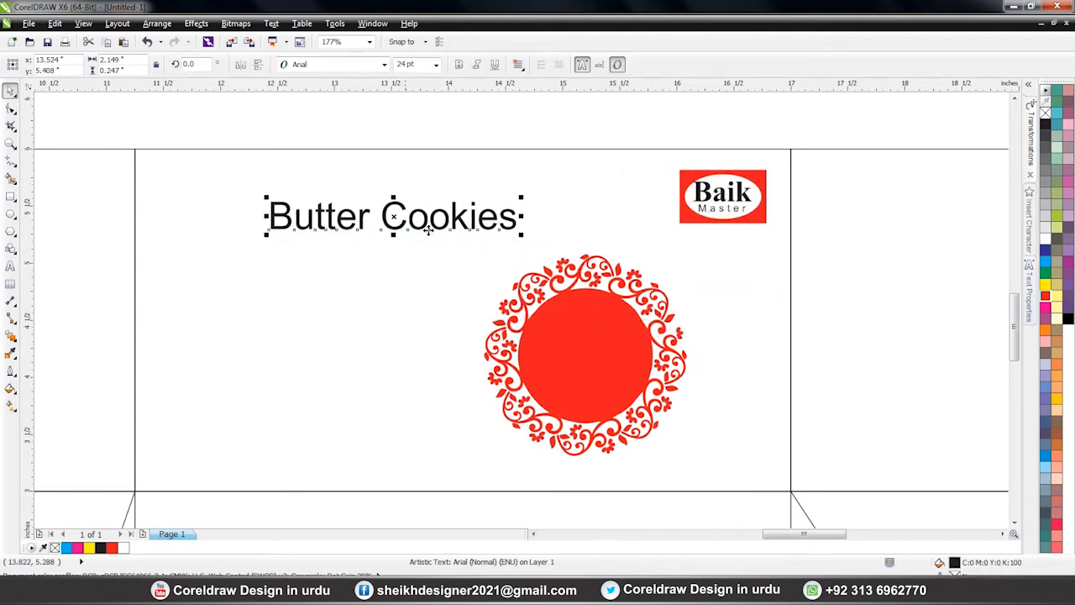
click(157, 23)
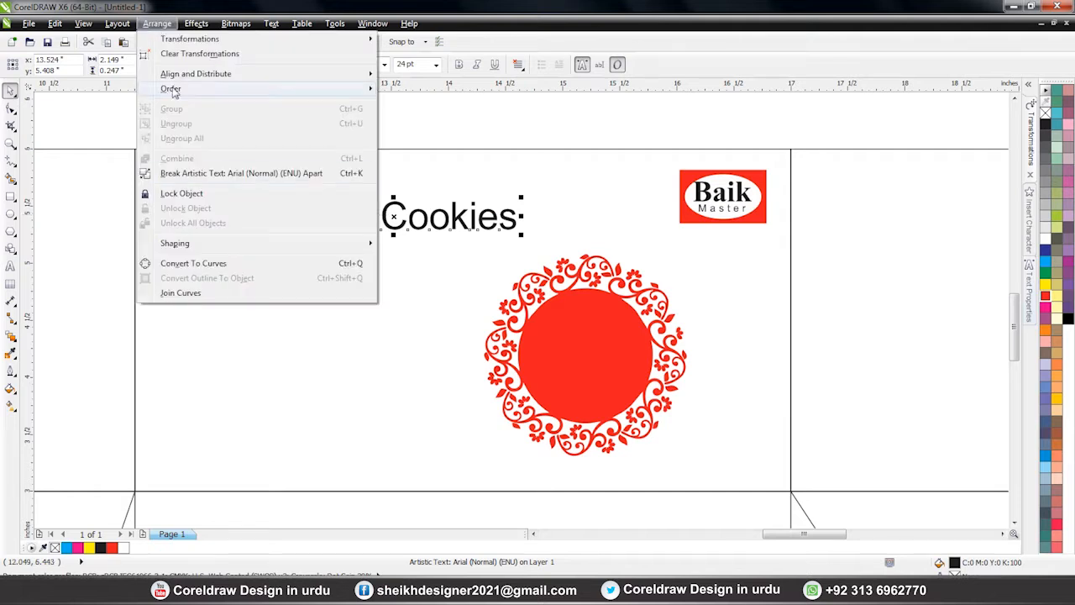
click(202, 174)
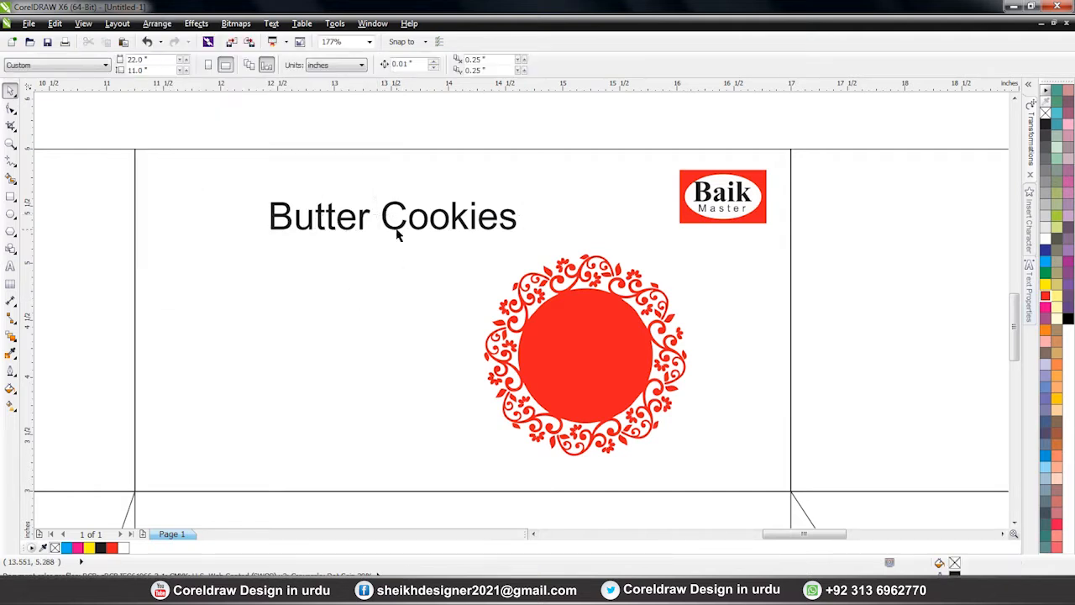
Step: Place "Cookies" below "Butter" and align the two words on their vertical centres
drag(291, 220, 278, 242)
drag(217, 176, 461, 293)
key(c)
click(453, 305)
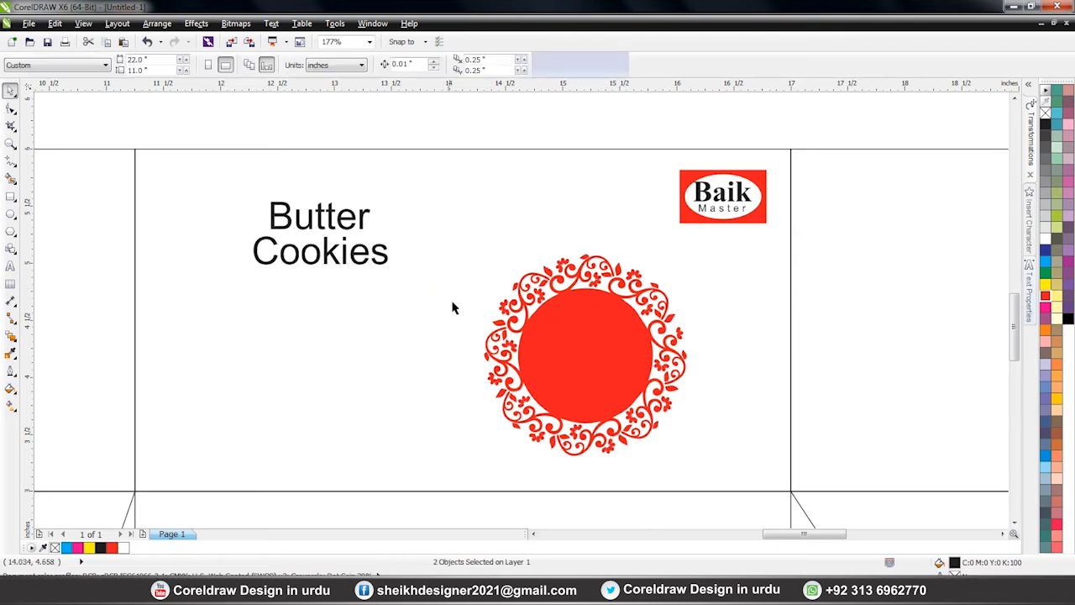
Step: Enlarge the word "Butter" and centre it again over "Cookies"
click(377, 215)
drag(381, 204, 420, 176)
drag(230, 176, 474, 296)
key(c)
Step: Draw a circle over the ornament's solid red disc and scale it to about 1.185 inches to match the disc's edge
click(648, 367)
key(F2)
drag(416, 221, 753, 478)
click(771, 339)
click(550, 270)
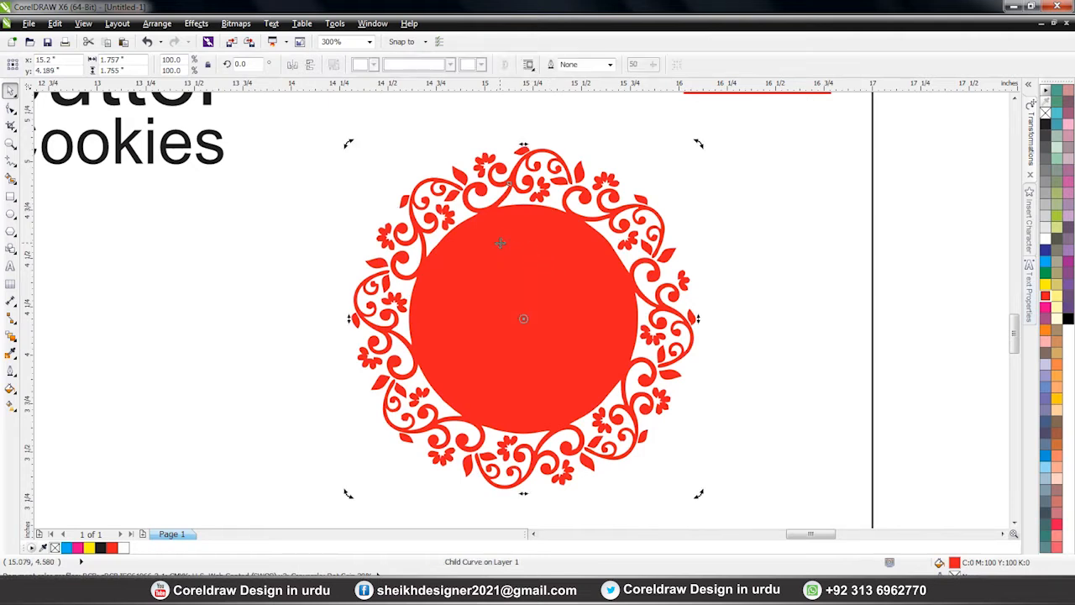
click(758, 233)
click(10, 214)
drag(423, 217, 628, 422)
key(space)
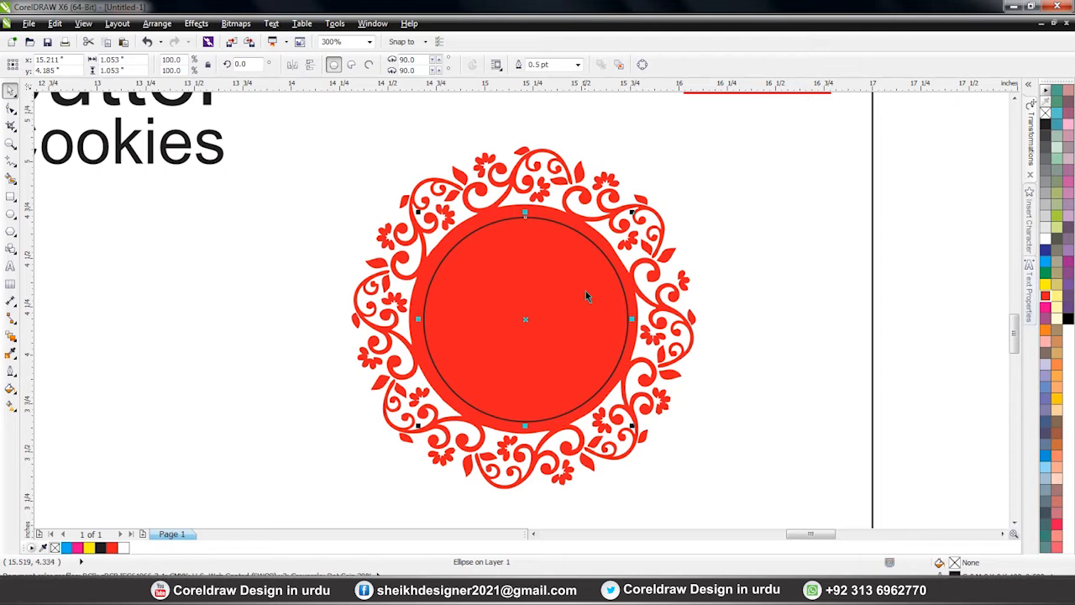
drag(628, 213, 640, 199)
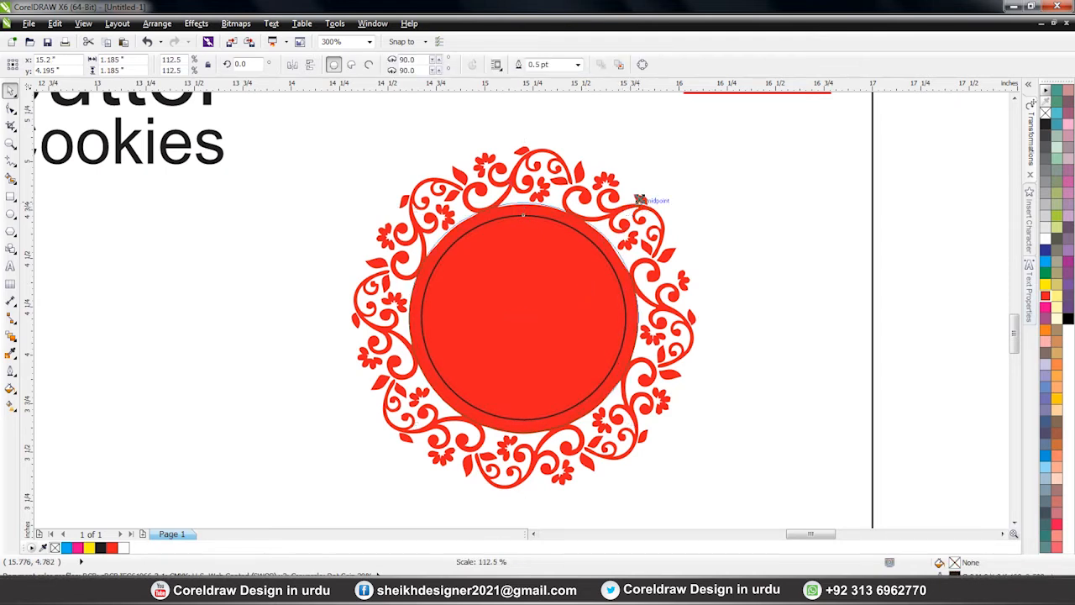
drag(640, 199, 640, 199)
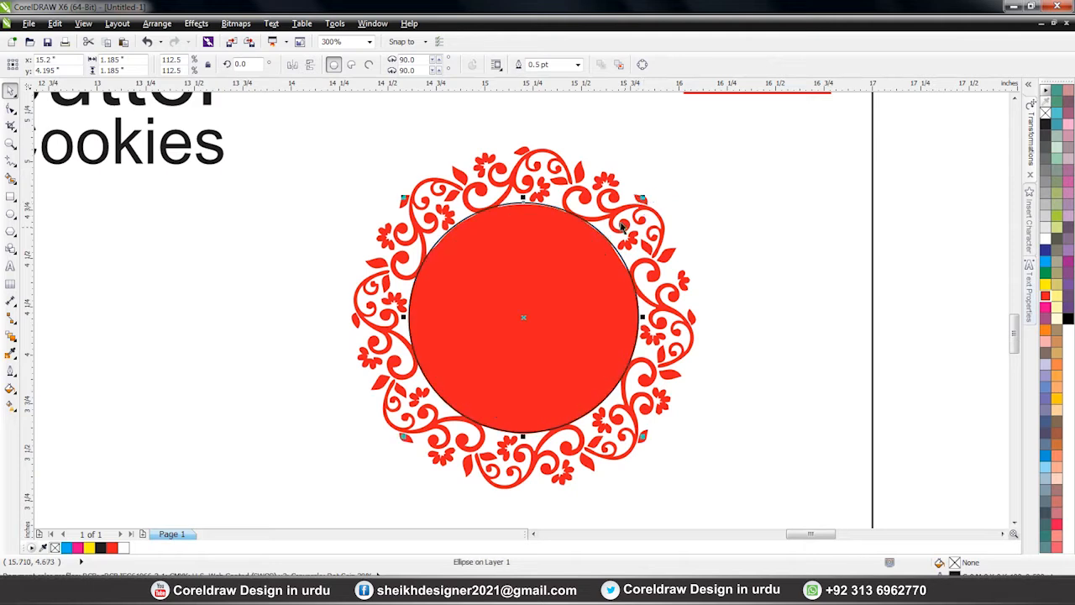
Step: Fill the new circle over the ornament's disc with red and set its outline width to 4 pt
click(1045, 297)
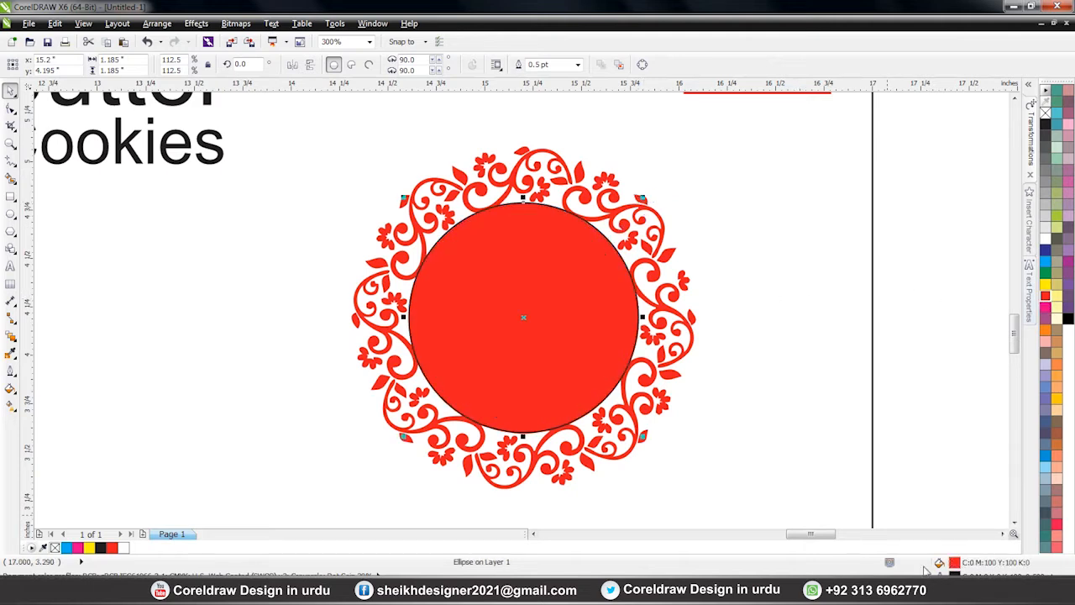
double_click(954, 573)
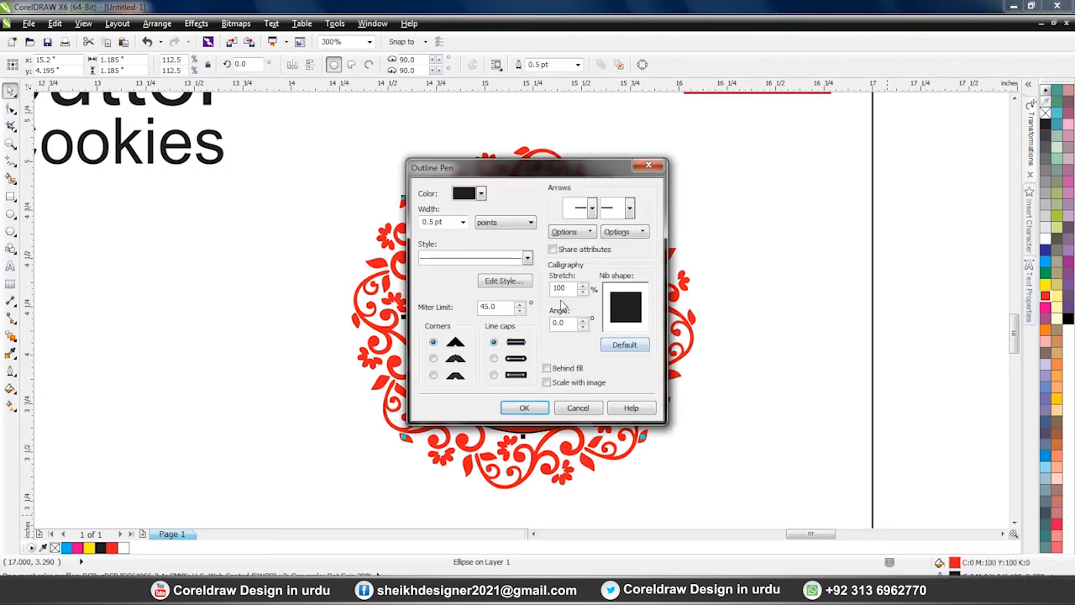
drag(451, 221, 333, 224)
text(4)
key(Return)
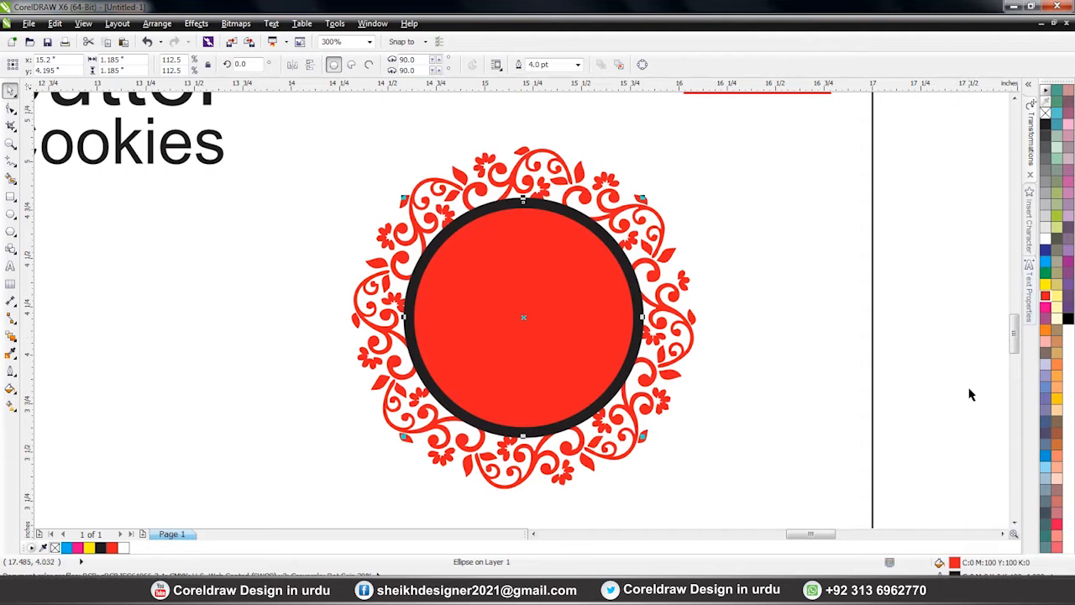
Step: Place the circle's outline behind its fill and colour the outline white
double_click(956, 574)
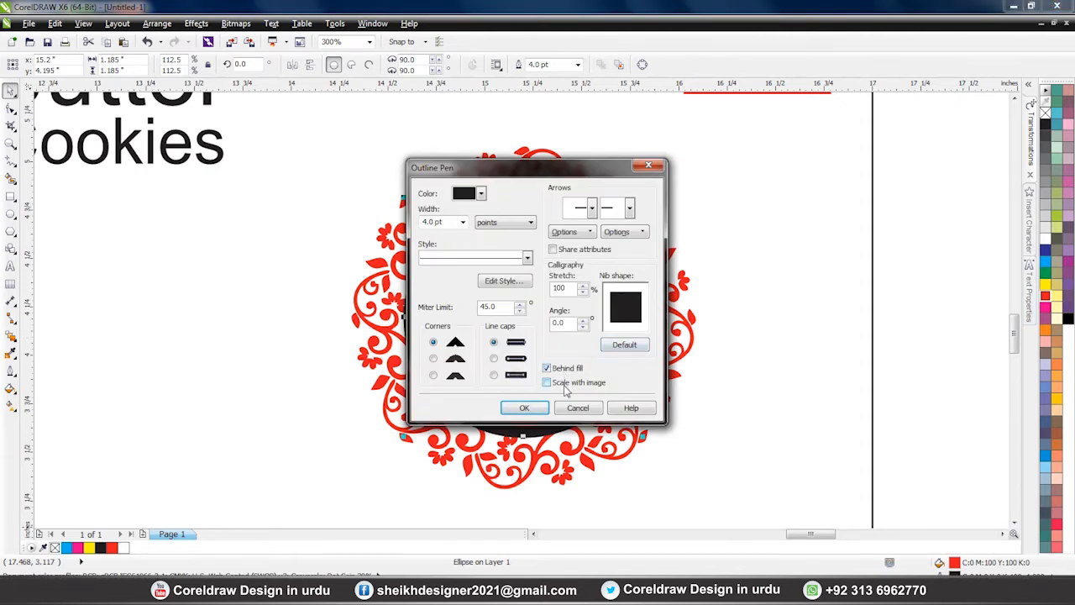
click(524, 407)
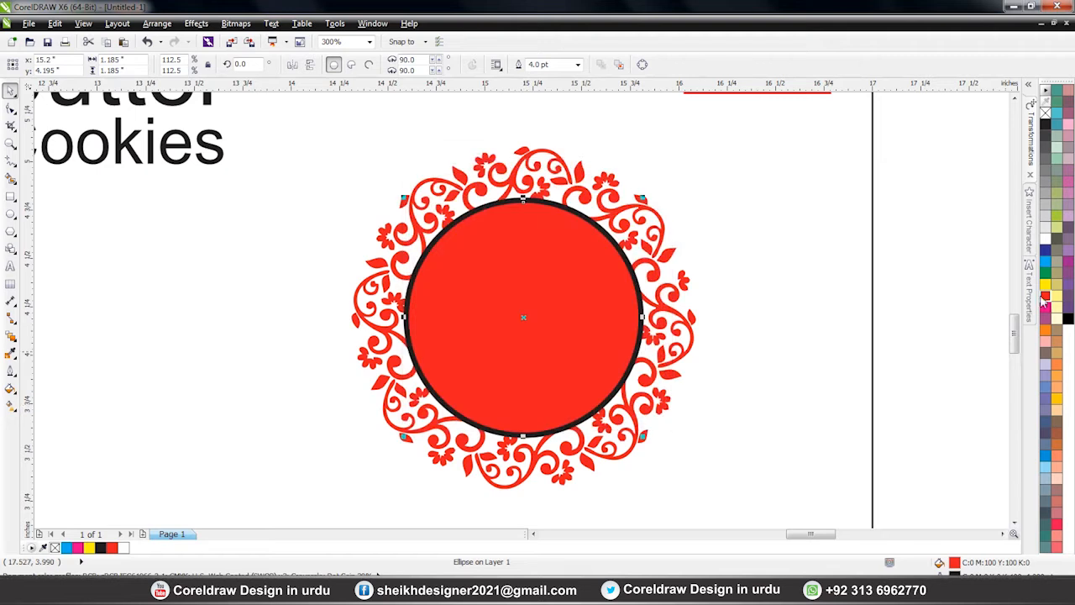
right_click(1045, 240)
click(731, 287)
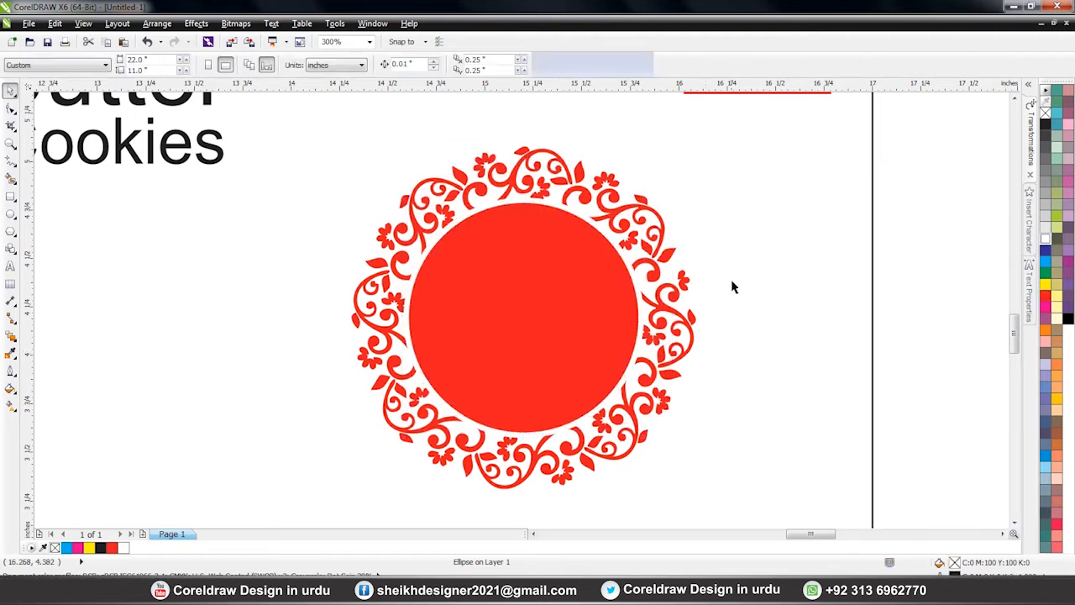
Step: Enlarge the red circle about its centre so it covers the inner part of the floral ring
scroll(598, 317, down, 1)
drag(467, 225, 700, 436)
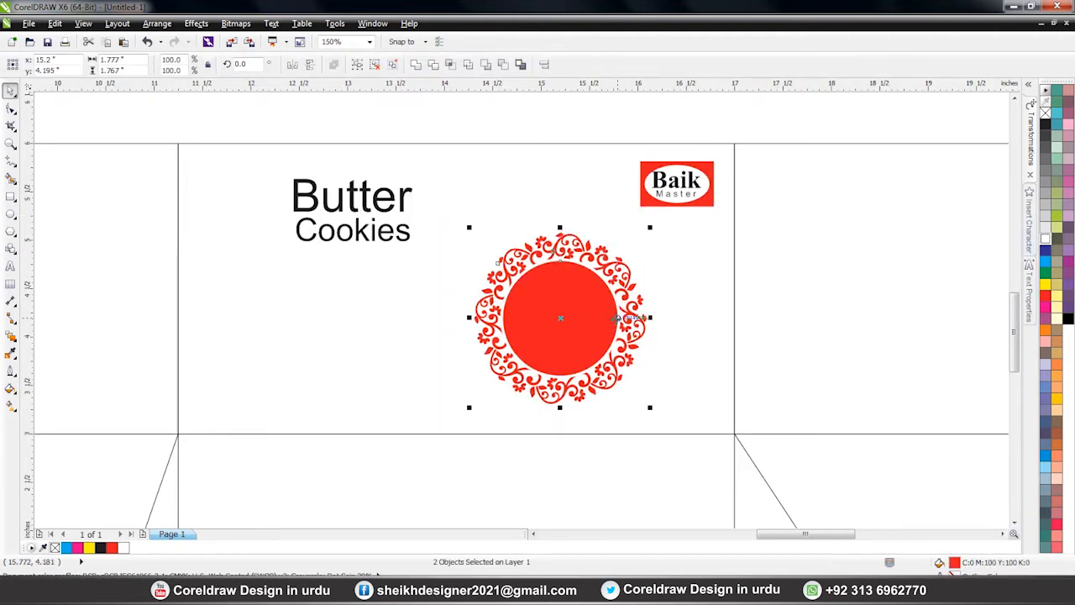
click(665, 262)
click(587, 291)
drag(622, 255, 631, 247)
key(Escape)
Step: Group the circle with the floral ring, shift the group up slightly and enlarge it to about 2.06 inches wide
drag(612, 380, 681, 426)
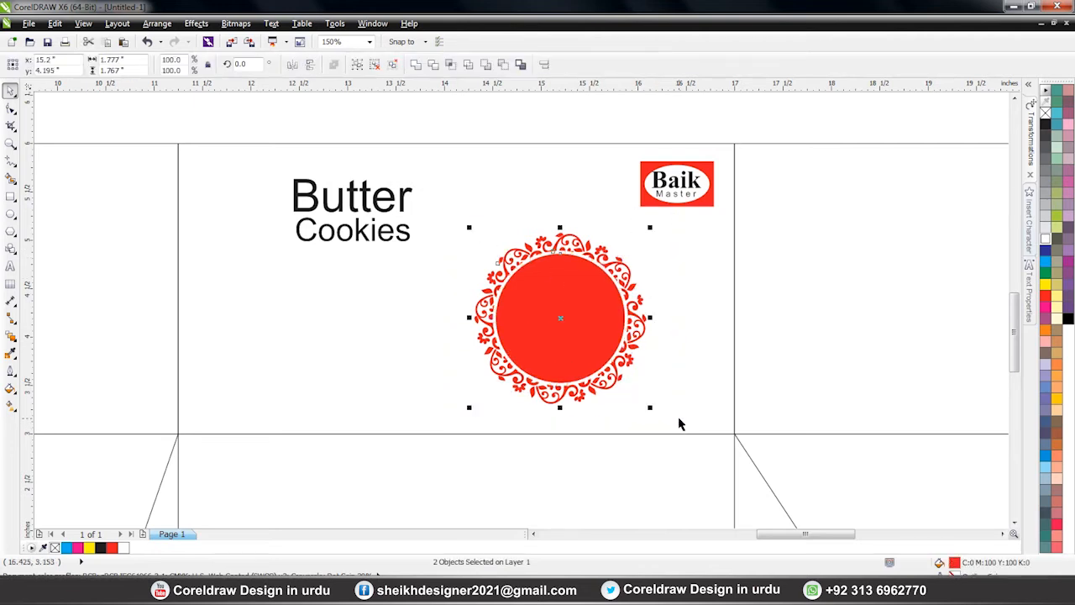
key(ctrl+g)
drag(628, 328, 627, 316)
drag(650, 215, 665, 201)
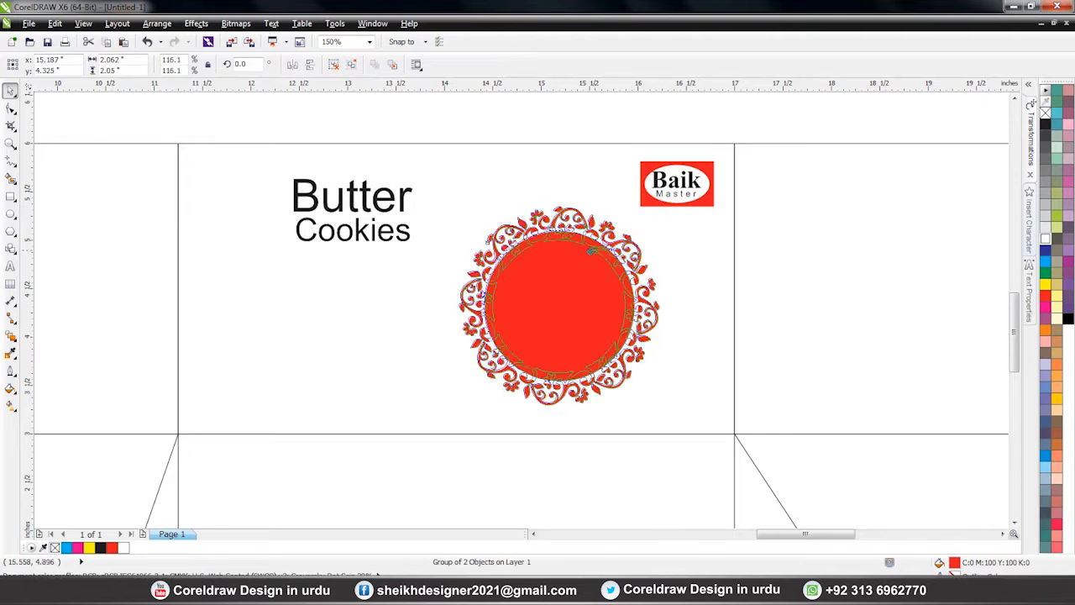
Step: Set the font of the words "Butter" and "Cookies" to BisonLight DB
click(368, 209)
shift+click(338, 220)
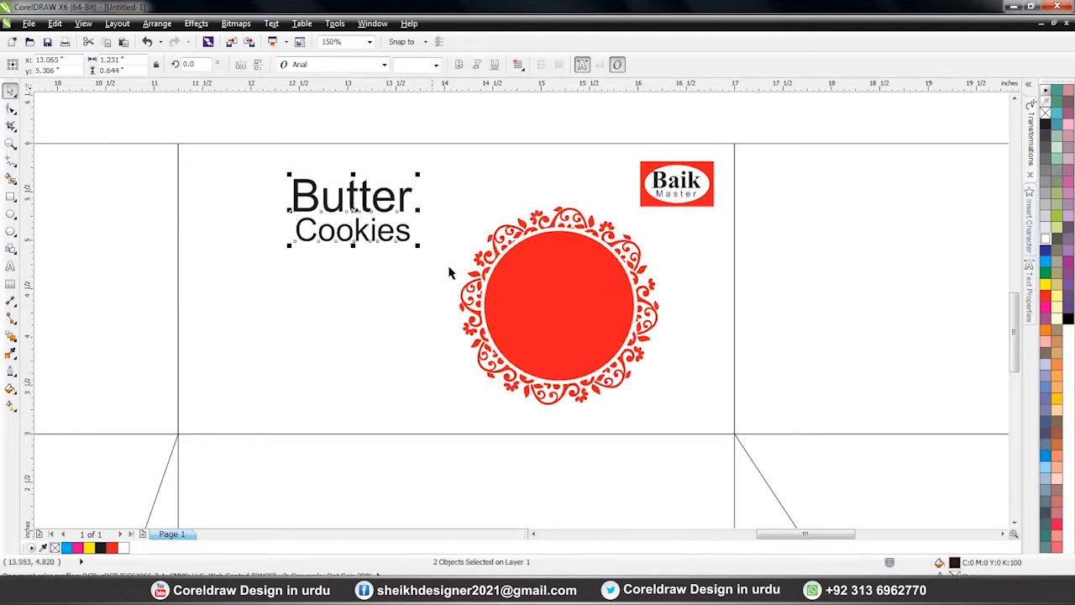
click(332, 65)
click(328, 108)
click(368, 235)
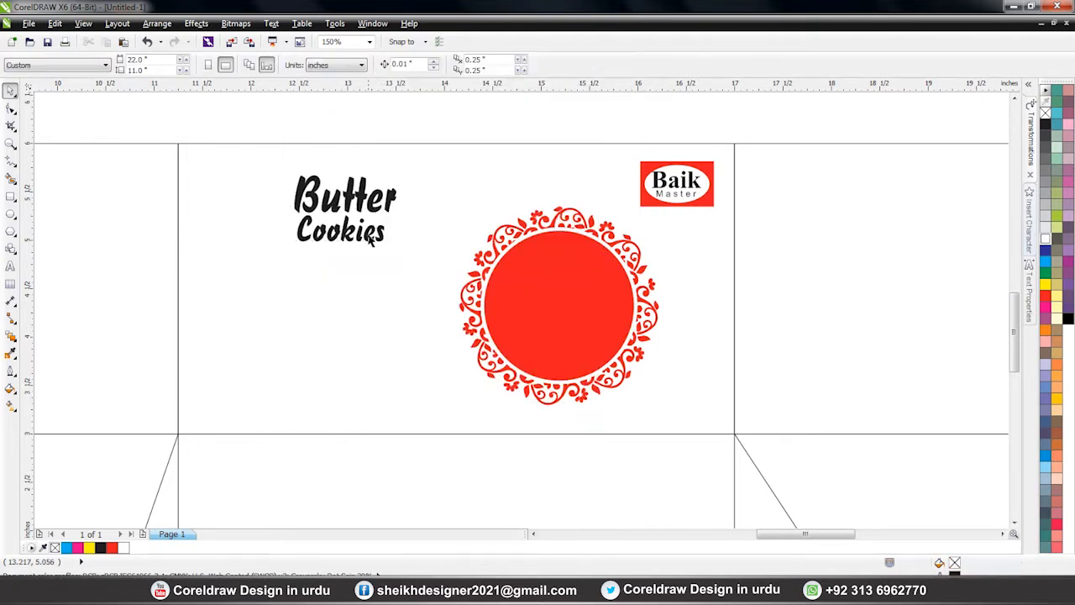
Step: Enlarge "Butter" to about 1.29 inches wide, centre it over "Cookies" and move both words onto the red disc
click(358, 198)
drag(399, 173, 423, 162)
drag(263, 141, 451, 251)
key(c)
drag(363, 200, 567, 304)
Step: Colour the title on the red disc with "Cookies" in white and "Butter" in yellow
scroll(713, 431, up, 3)
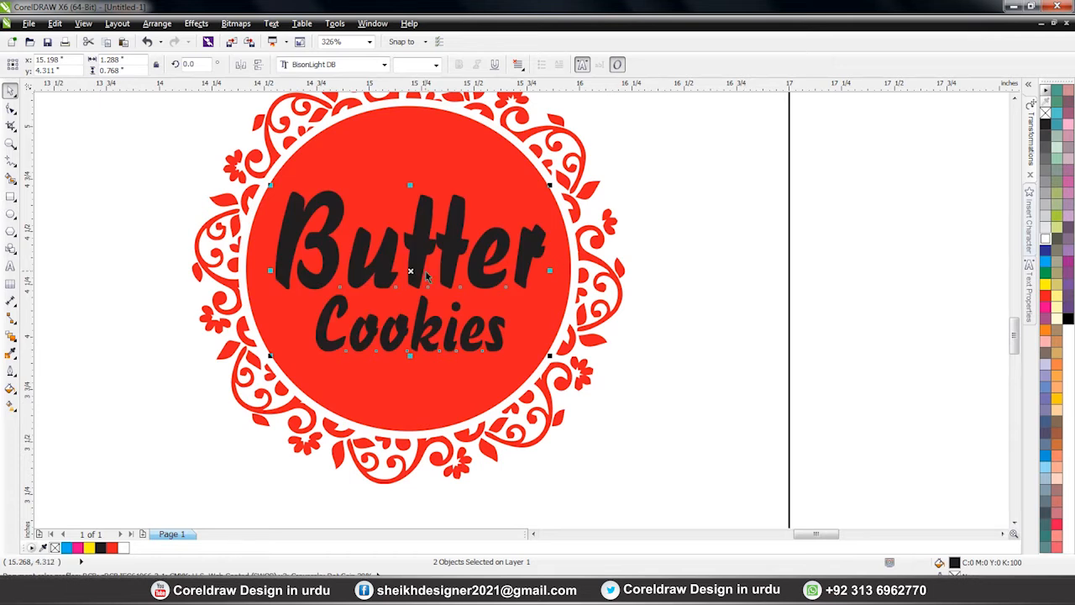
click(1045, 240)
click(684, 259)
click(507, 263)
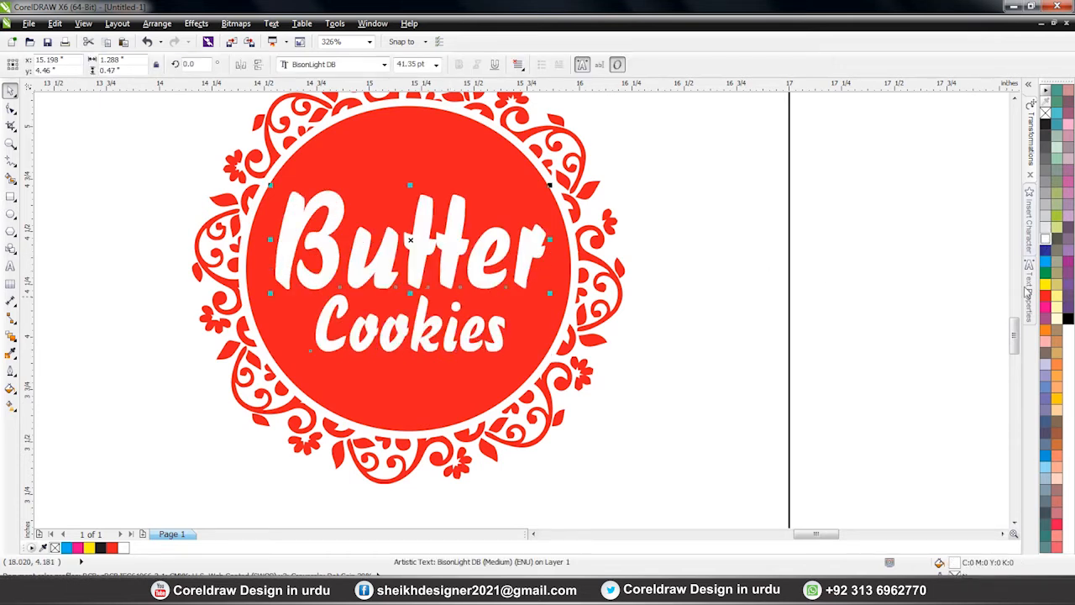
click(1045, 284)
Step: Group the two title words and centre them horizontally and vertically on the red floral ornament
click(502, 309)
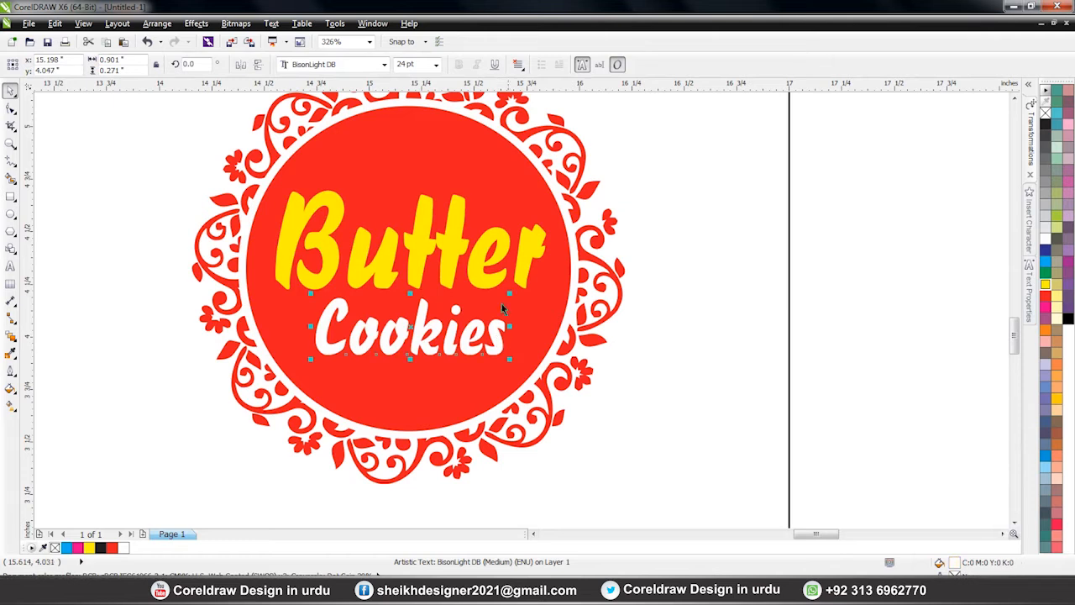
shift+click(501, 260)
key(ctrl+g)
shift+click(470, 155)
key(c)
key(e)
Step: Enlarge the ornament and title together and nudge them into place below the Baik Master logo
scroll(677, 299, down, 4)
key(F2)
drag(398, 179, 788, 380)
click(477, 210)
drag(439, 176, 738, 447)
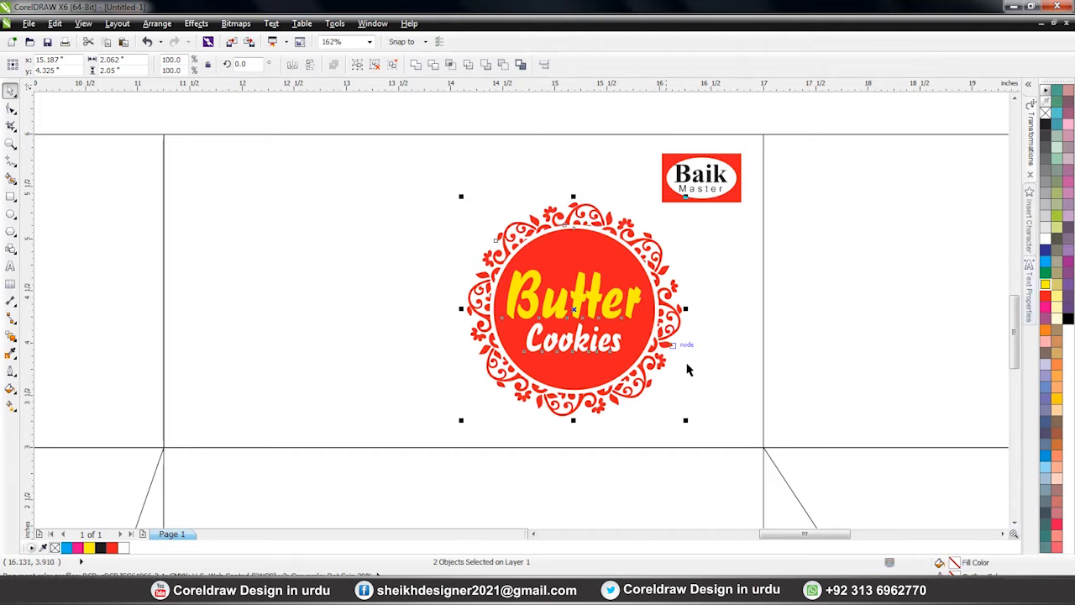
drag(464, 196, 446, 179)
drag(596, 292, 600, 297)
click(398, 233)
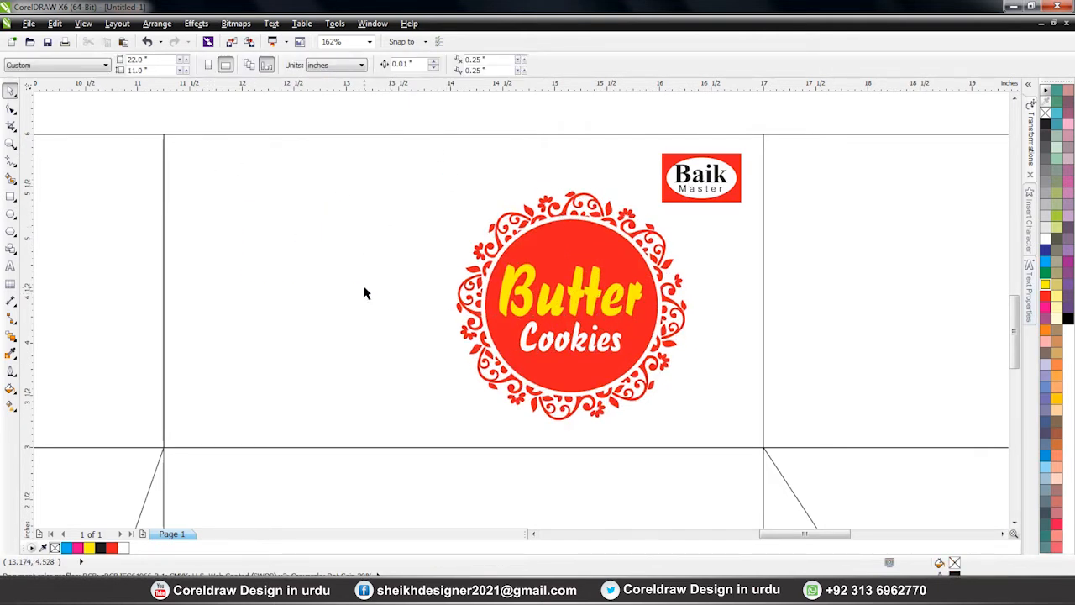
Step: Switch to the cookies box folder and copy the butter bowl and cookies images
click(92, 593)
click(231, 182)
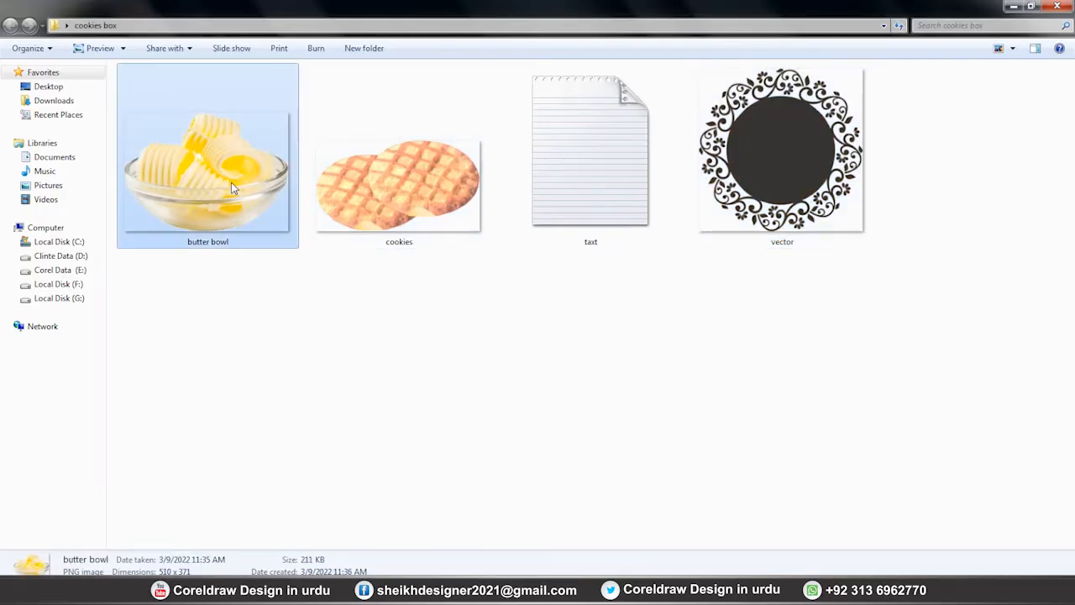
click(410, 206)
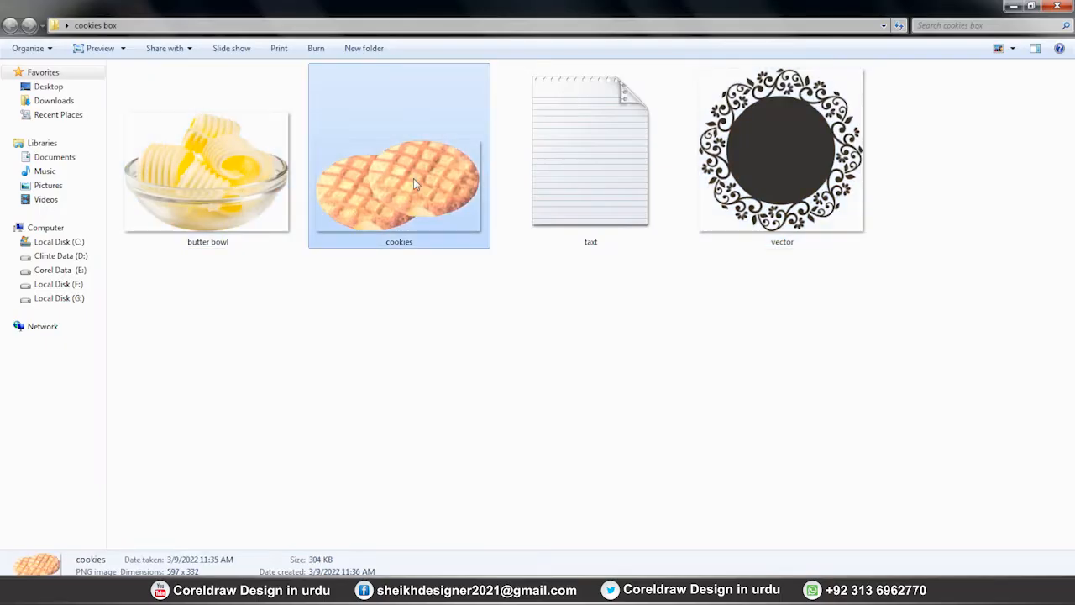
click(228, 186)
drag(457, 294, 213, 153)
right_click(213, 153)
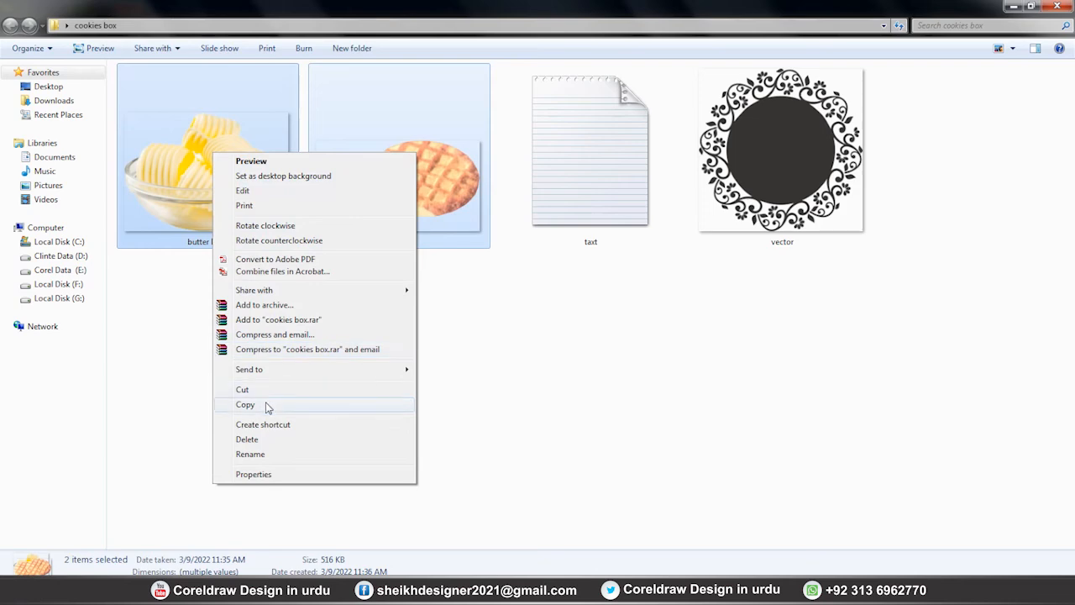
click(245, 404)
Step: Switch back to CorelDRAW, paste the two images and move them just below the front panel
key(alt+Tab)
right_click(304, 289)
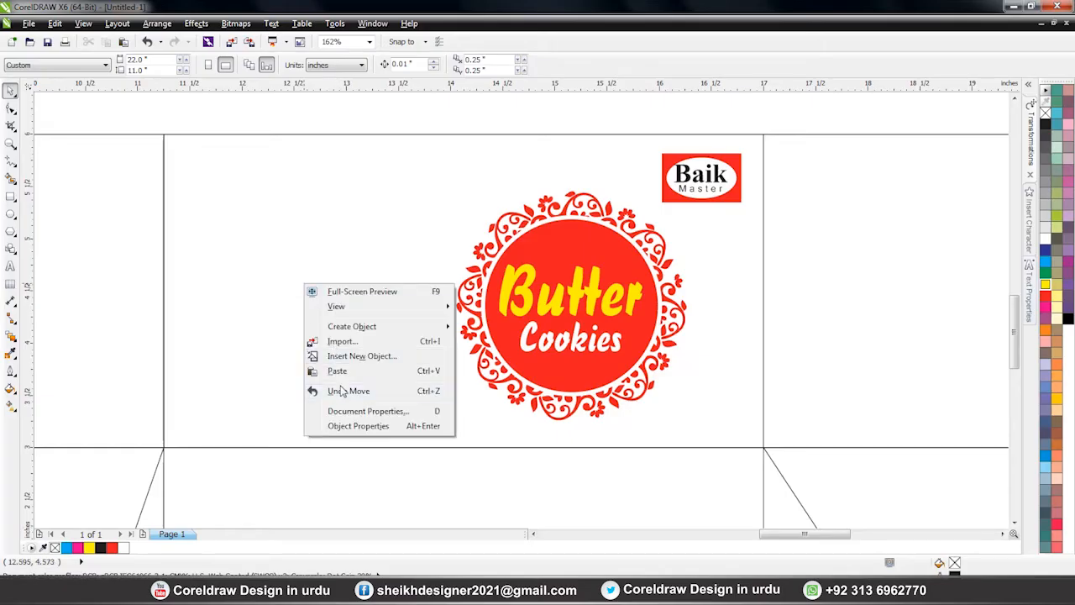
click(340, 367)
scroll(417, 300, down, 3)
drag(307, 237, 388, 380)
scroll(333, 302, up, 2)
drag(251, 211, 559, 446)
click(470, 273)
scroll(356, 209, down, 3)
scroll(502, 296, up, 4)
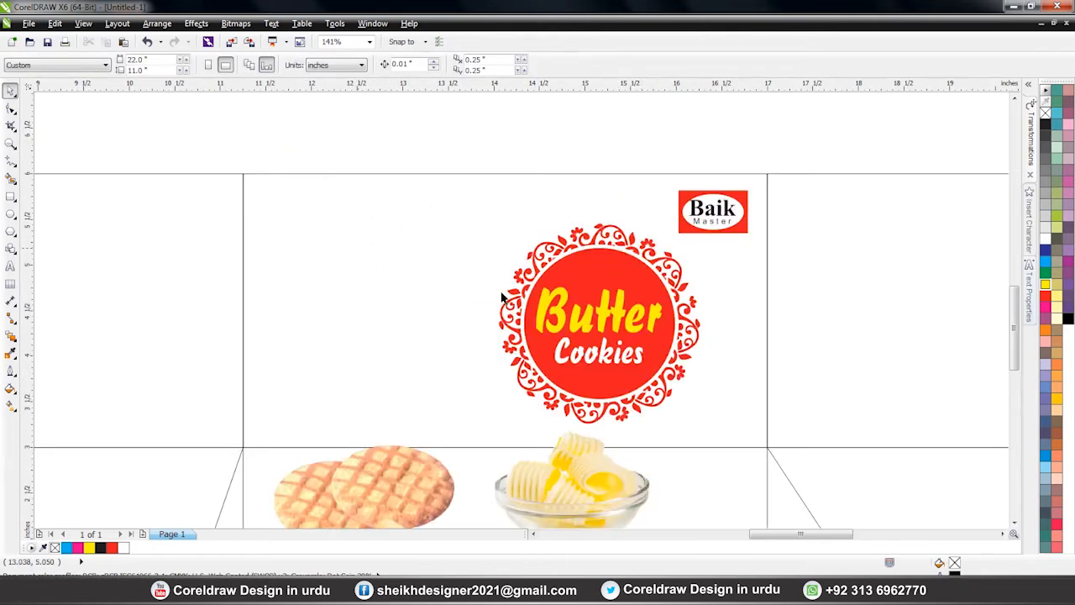
Step: Draw a rectangle about 1.63 inches wide spanning the full 3-inch panel height beside the ornament
click(10, 195)
mouse_move(287, 173)
mouse_down()
mouse_move(420, 434)
mouse_move(436, 447)
mouse_up()
key(space)
shift+click(466, 174)
shift+click(466, 174)
key(F2)
drag(165, 139, 885, 533)
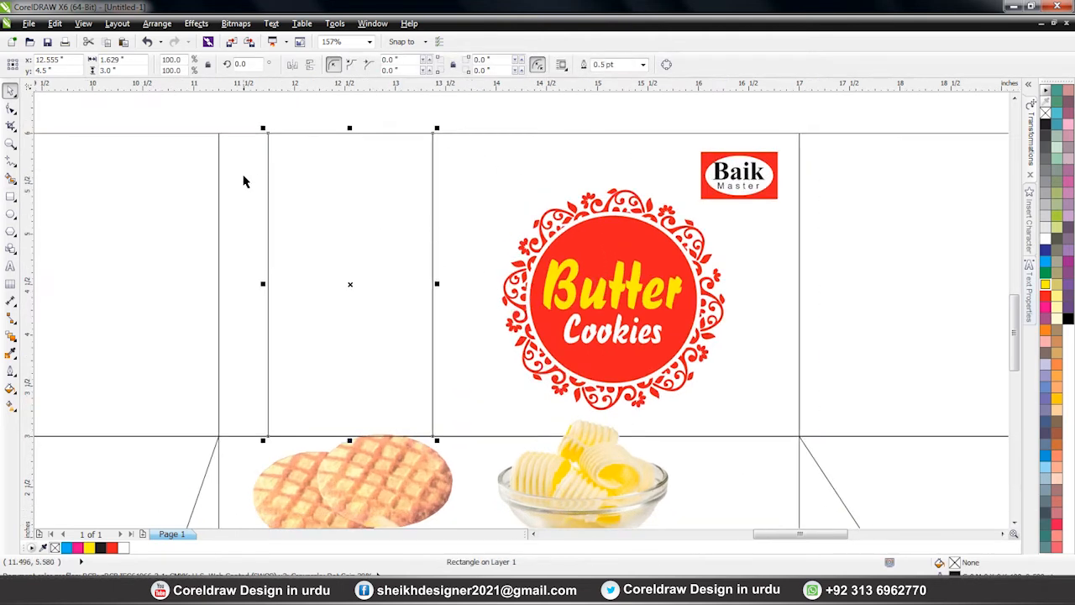
Step: Draw a small rectangle of about 0.173 by 0.033 inches across the tall rectangle's left edge and duplicate it just below
scroll(240, 215, up, 3)
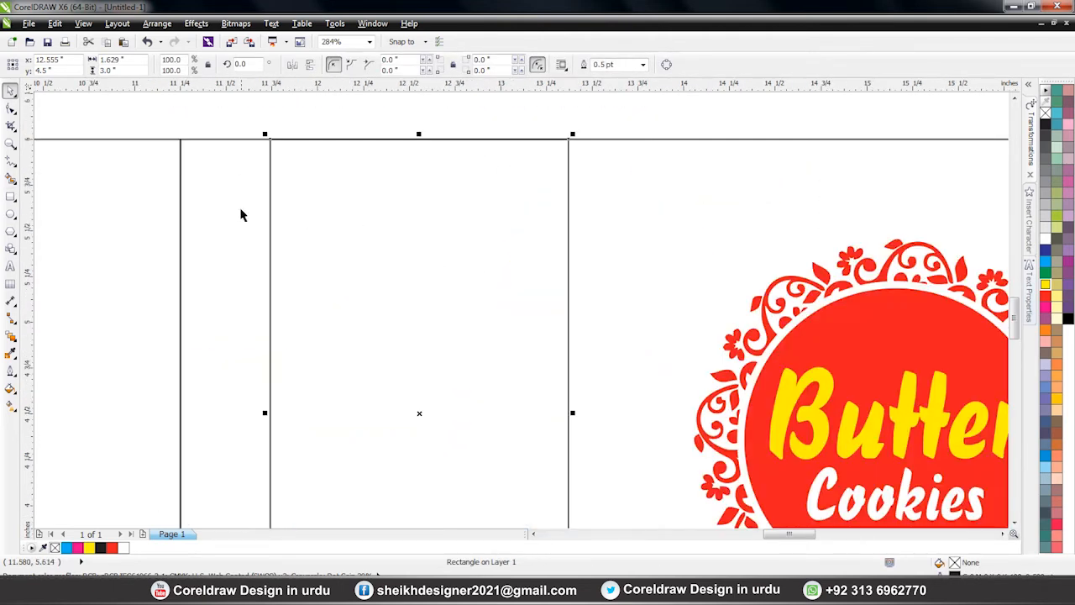
click(11, 197)
drag(254, 159, 273, 175)
key(space)
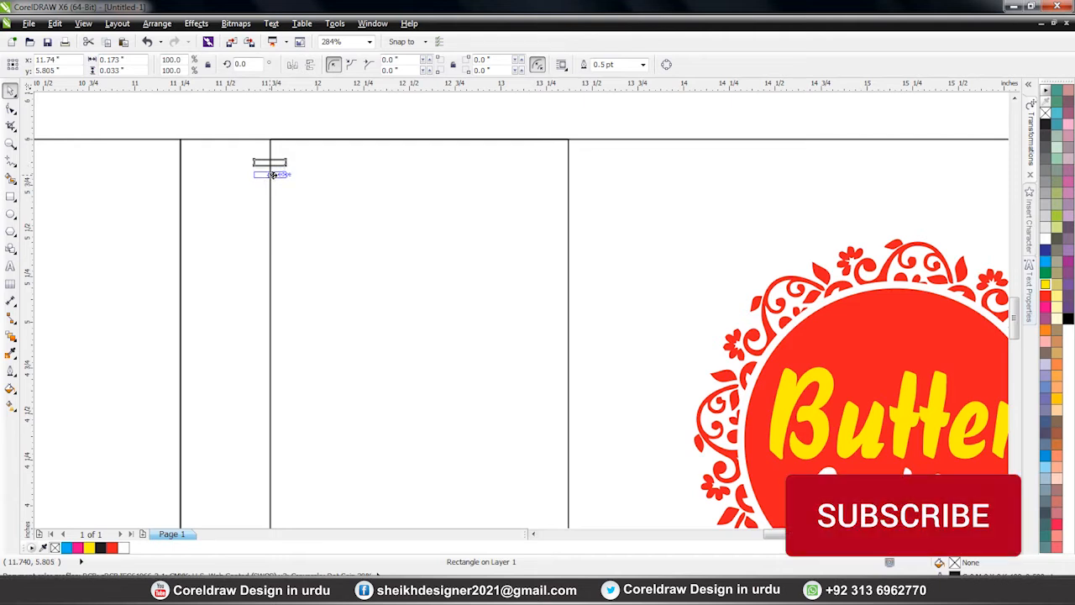
drag(273, 175, 273, 177)
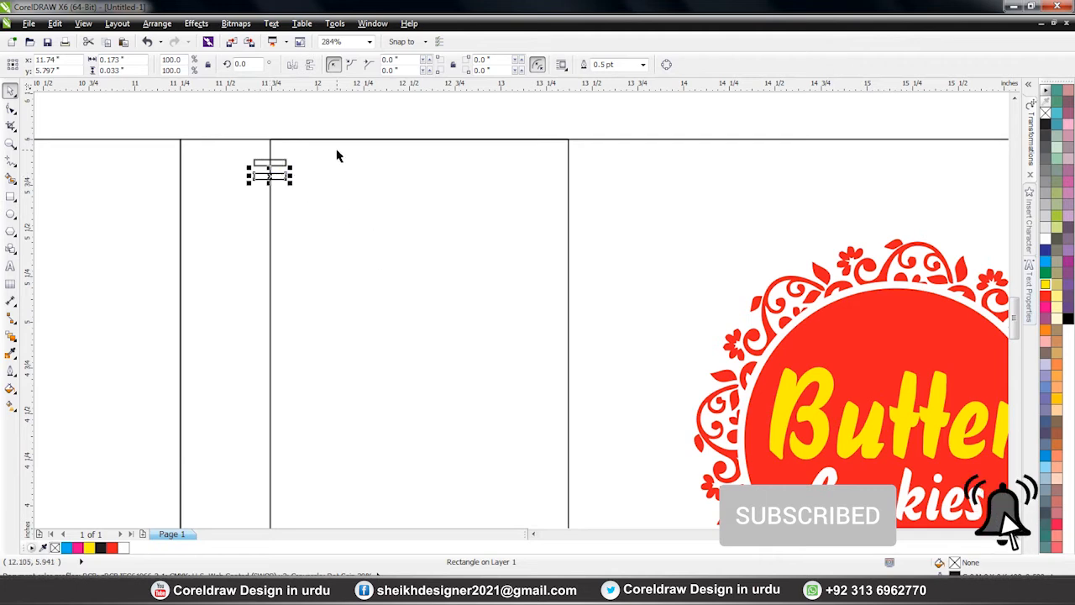
Step: Repeat the small rectangle's duplication down the tall rectangle's left edge until the column passes the panel's bottom edge
scroll(336, 149, down, 2)
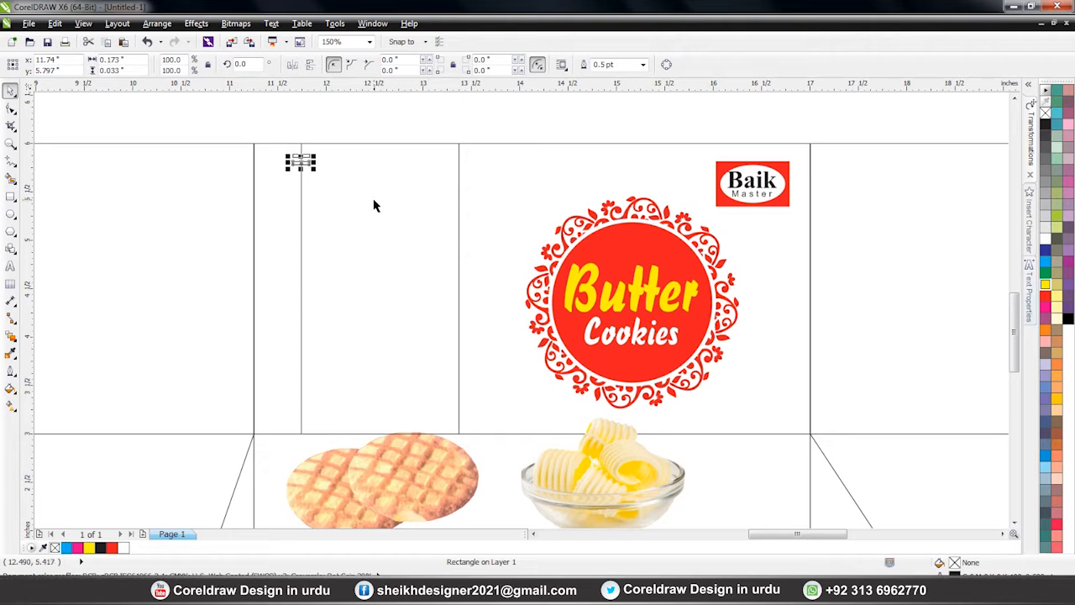
key(ctrl+r)
key(ctrl+r)
key(ctrl+r)
key(ctrl+r)
key(ctrl+r)
key(ctrl+r)
key(ctrl+r)
key(ctrl+r)
key(ctrl+r)
key(ctrl+r)
key(ctrl+r)
key(ctrl+r)
key(ctrl+r)
key(ctrl+r)
key(ctrl+r)
key(ctrl+r)
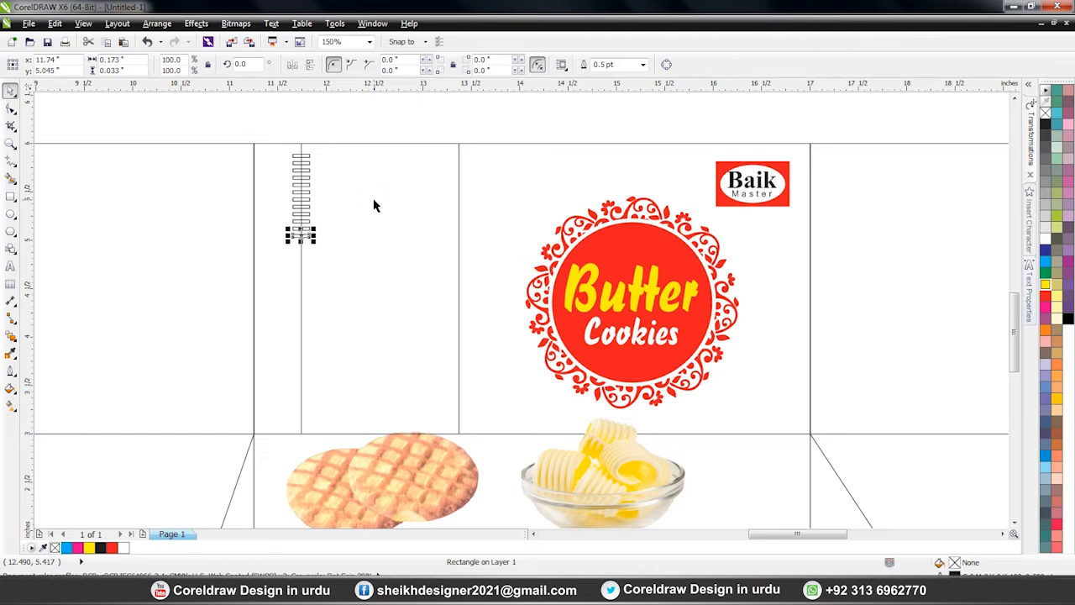
key(ctrl+r)
key(ctrl+r)
key(ctrl+r)
key(ctrl+r)
key(ctrl+r)
key(ctrl+r)
key(ctrl+r)
key(ctrl+r)
key(ctrl+r)
key(ctrl+r)
key(ctrl+r)
key(ctrl+r)
key(ctrl+r)
key(ctrl+r)
key(ctrl+r)
key(ctrl+r)
key(ctrl+r)
key(ctrl+r)
key(ctrl+r)
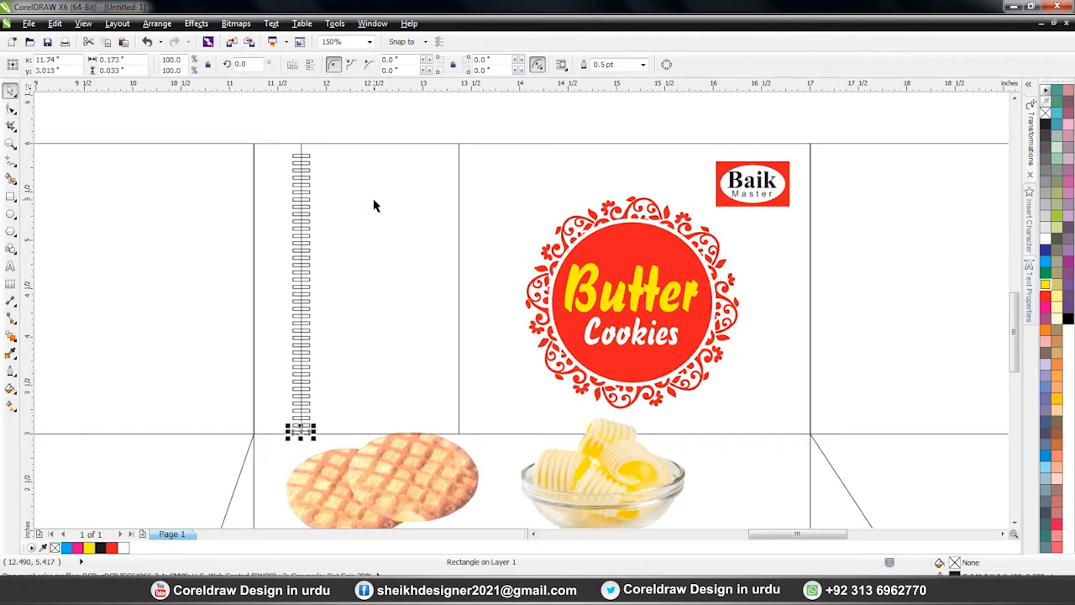
Step: Group the column of small rectangles and centre it vertically on the tall rectangle
drag(269, 116, 355, 442)
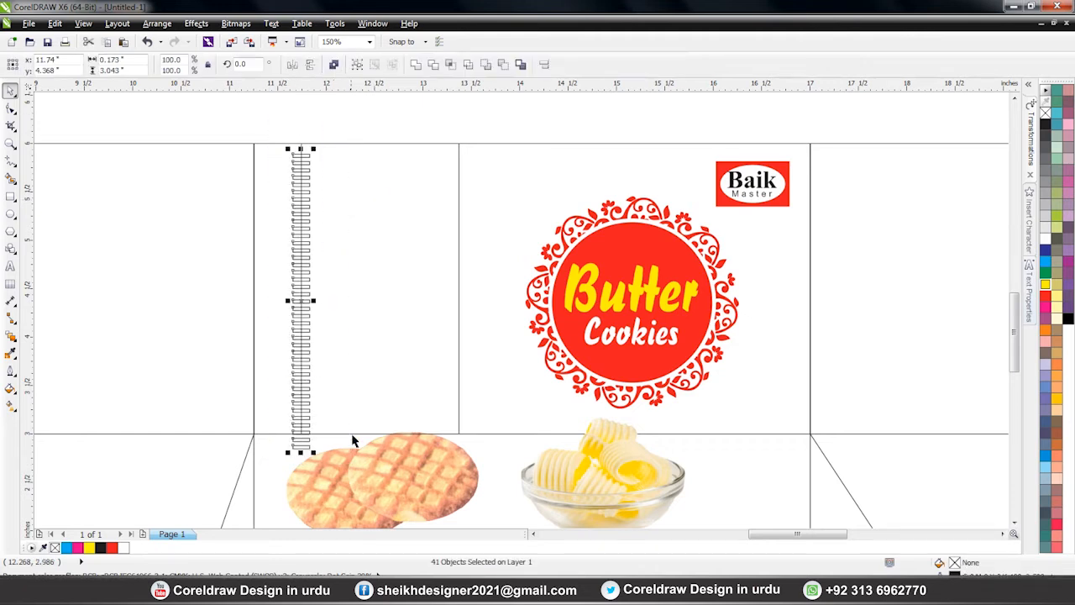
click(356, 65)
shift+click(460, 179)
key(e)
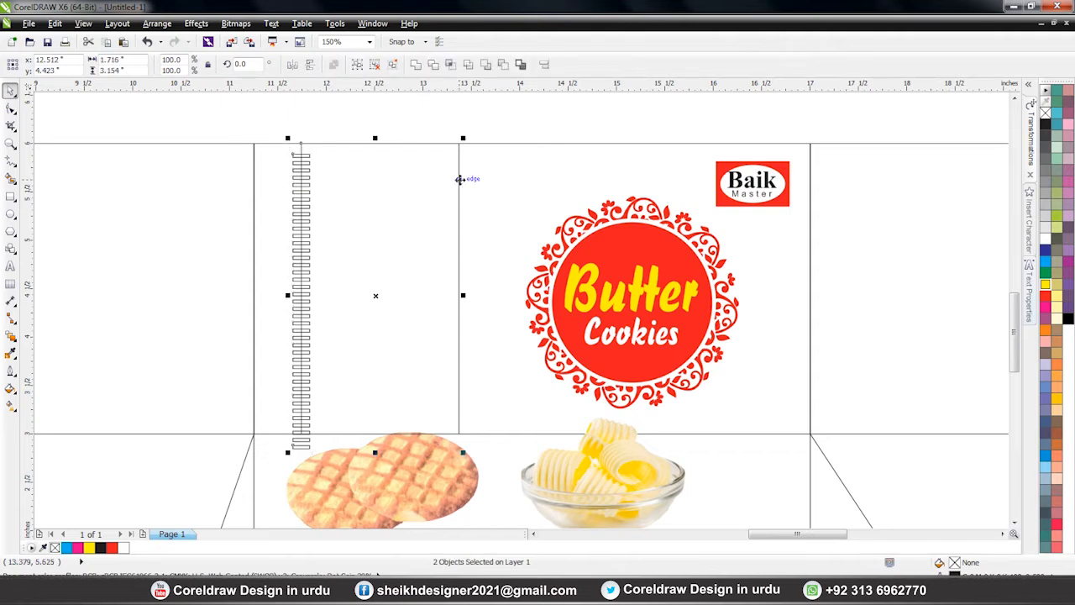
shift+click(463, 174)
Step: Copy the column of small rectangles onto the tall rectangle's right edge and group both columns
drag(304, 288, 461, 271)
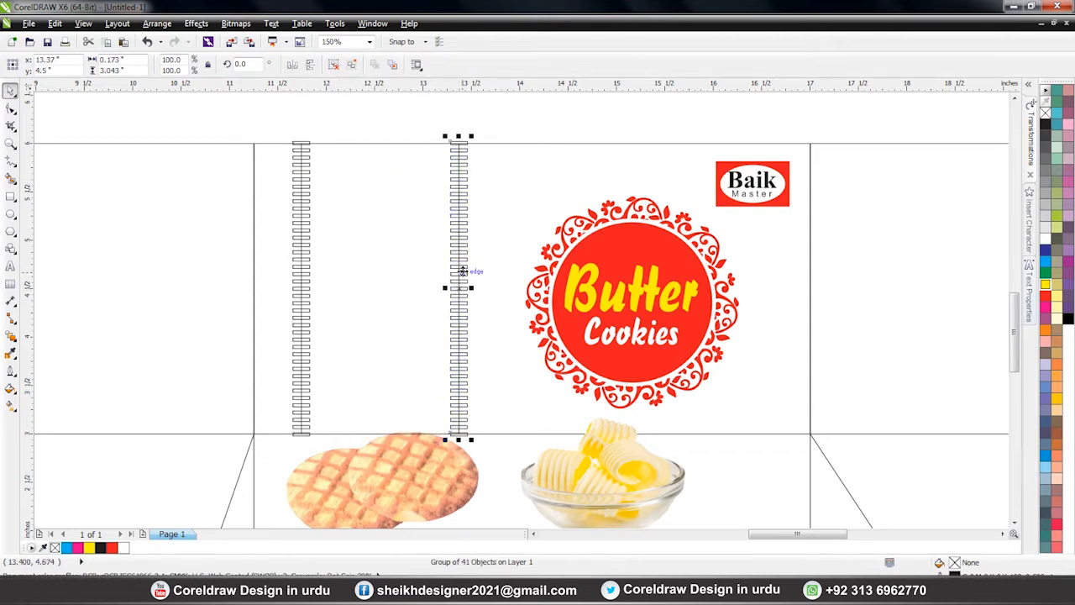
shift+click(295, 216)
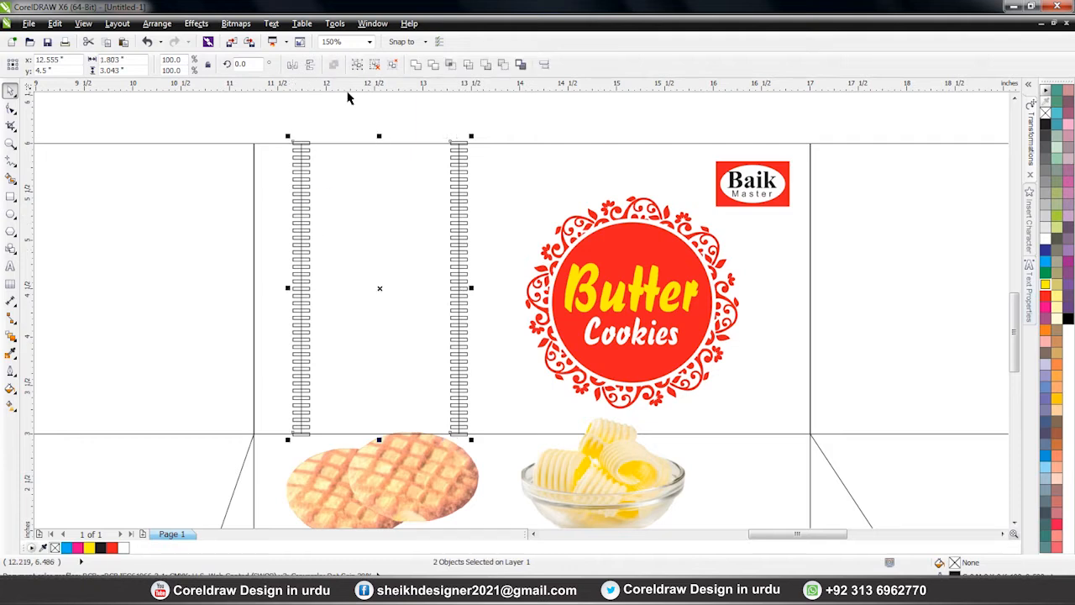
click(352, 65)
drag(524, 195, 524, 195)
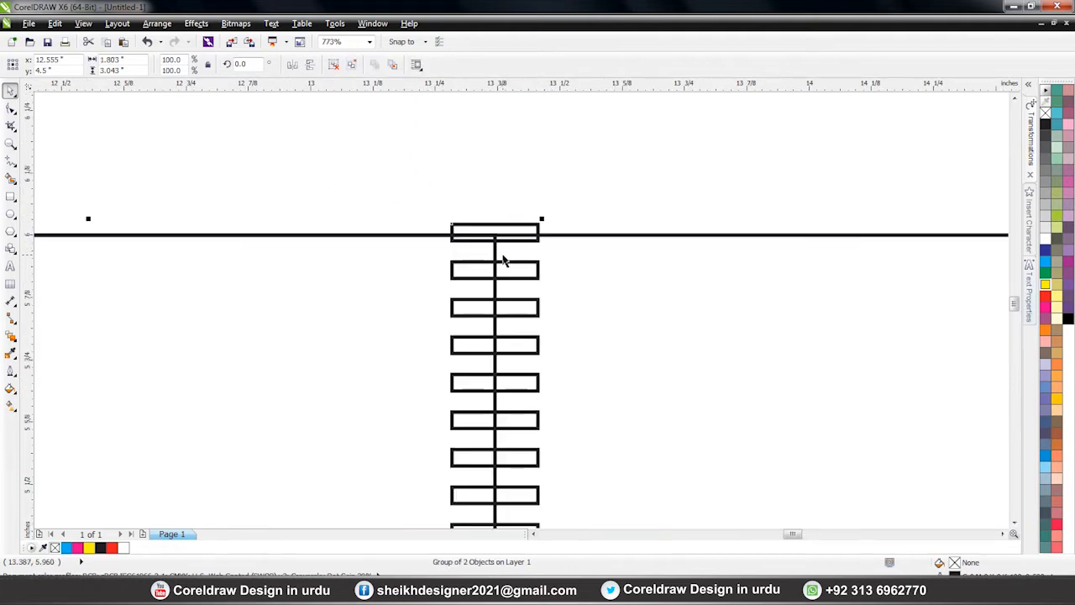
key(ctrl+u)
key(ctrl+g)
key(F3)
click(451, 196)
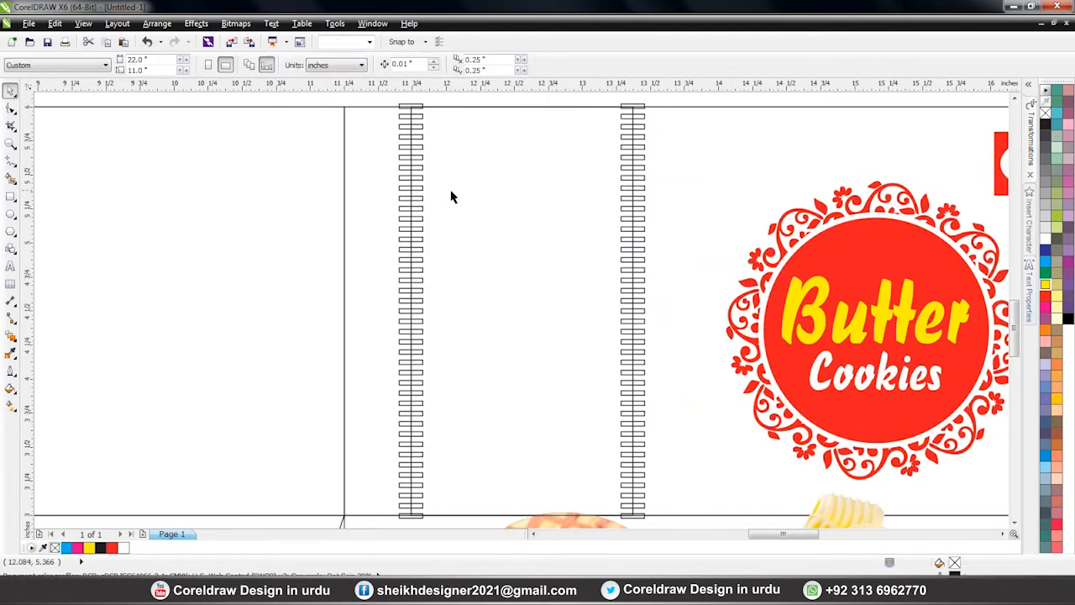
click(423, 182)
scroll(412, 204, down, 1)
key(F2)
drag(337, 123, 716, 453)
key(Escape)
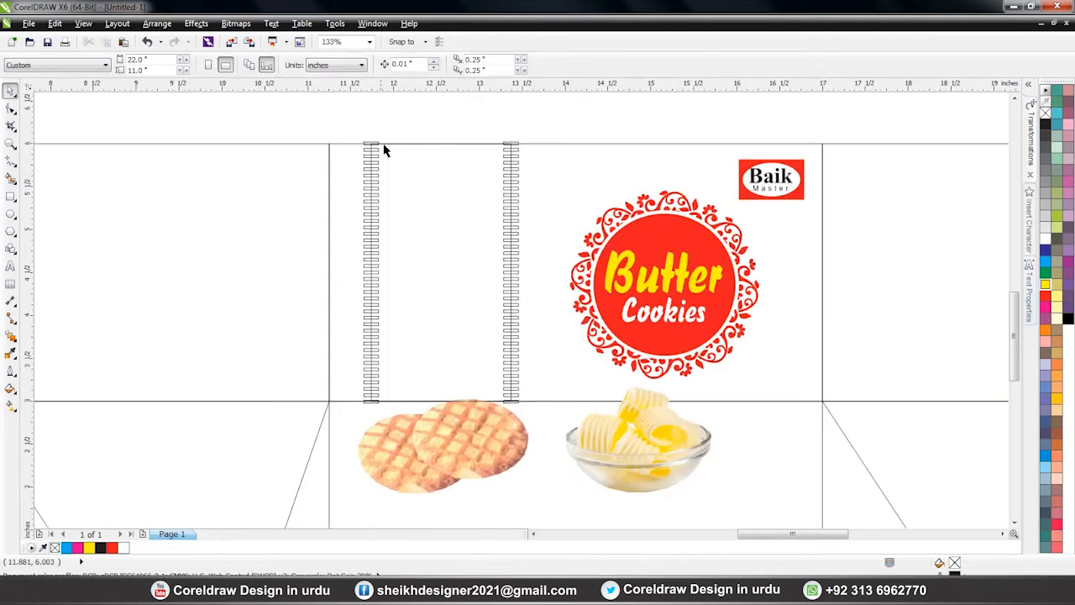
Step: Fill the tall rectangle and its edge columns with red and remove their outlines
drag(554, 420, 562, 423)
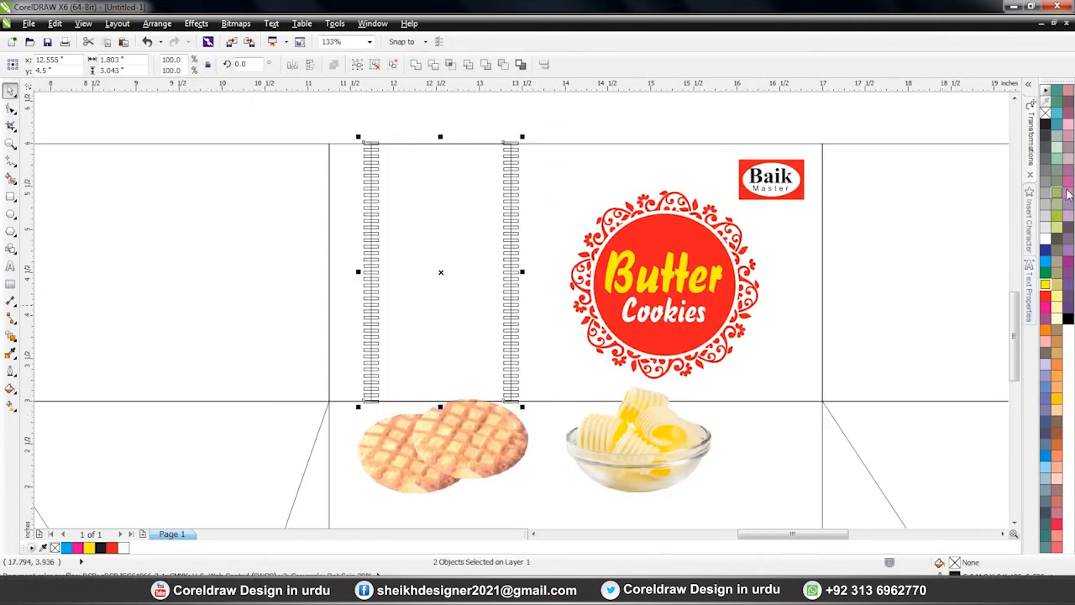
click(1045, 296)
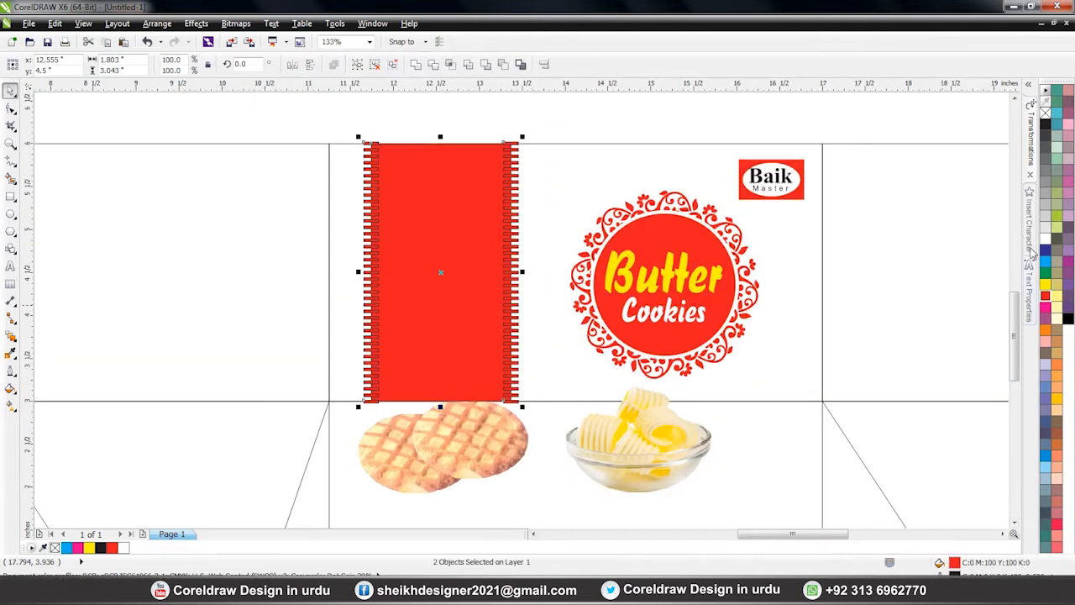
right_click(1046, 112)
Step: Stretch the notched band to about 2.14 by 3.18 inches as a single group and shift it slightly left
drag(440, 134, 439, 127)
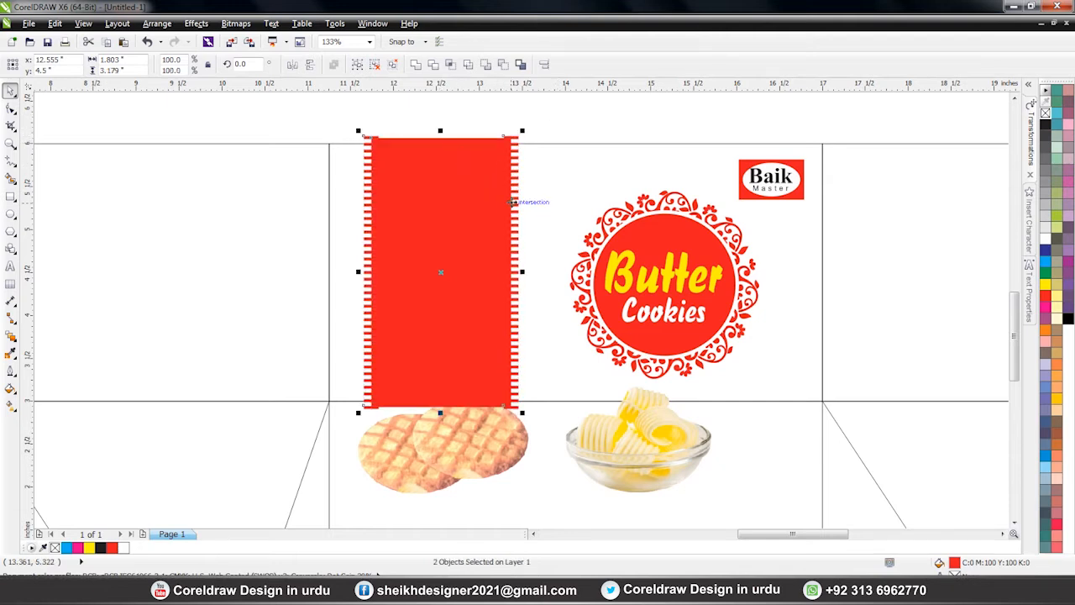
key(ctrl+g)
click(476, 459)
click(490, 277)
drag(522, 273, 551, 272)
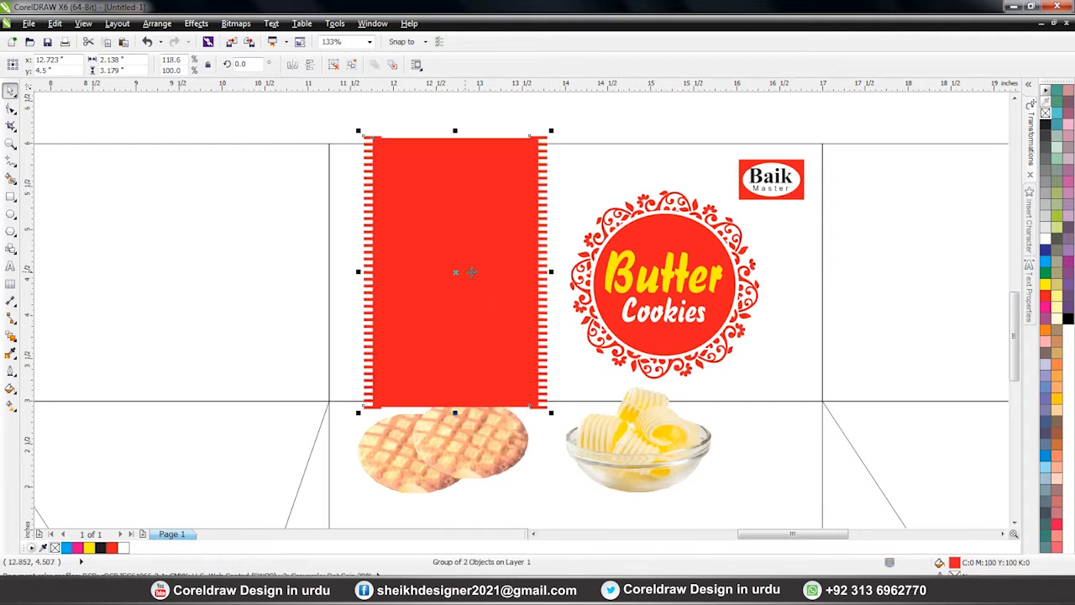
drag(449, 271, 440, 271)
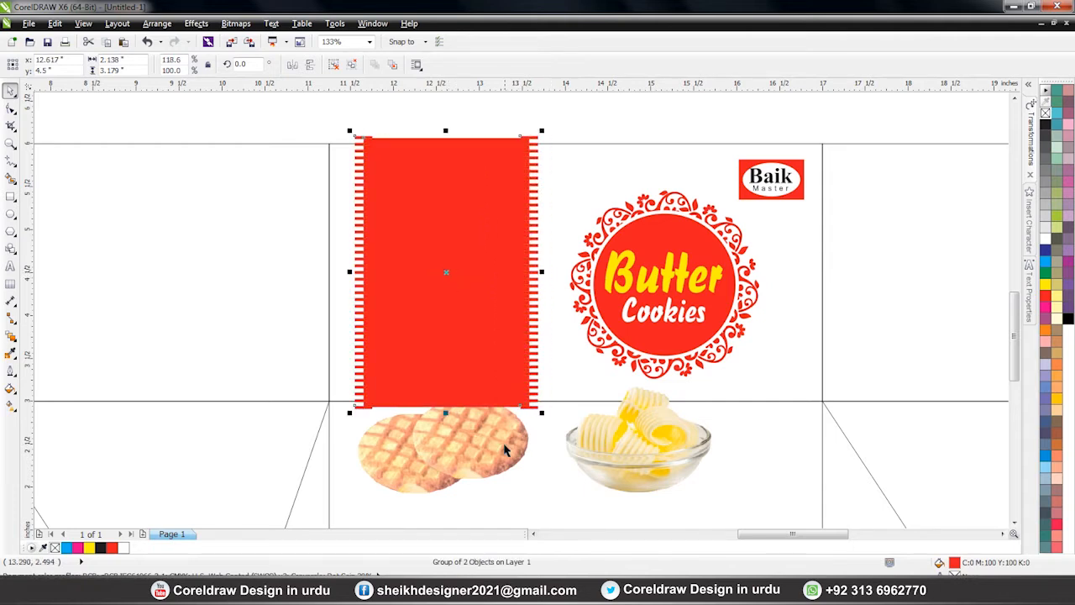
Step: Move the butter bowl image onto the lower half of the red band and bring it to the front
click(648, 458)
drag(643, 451, 458, 347)
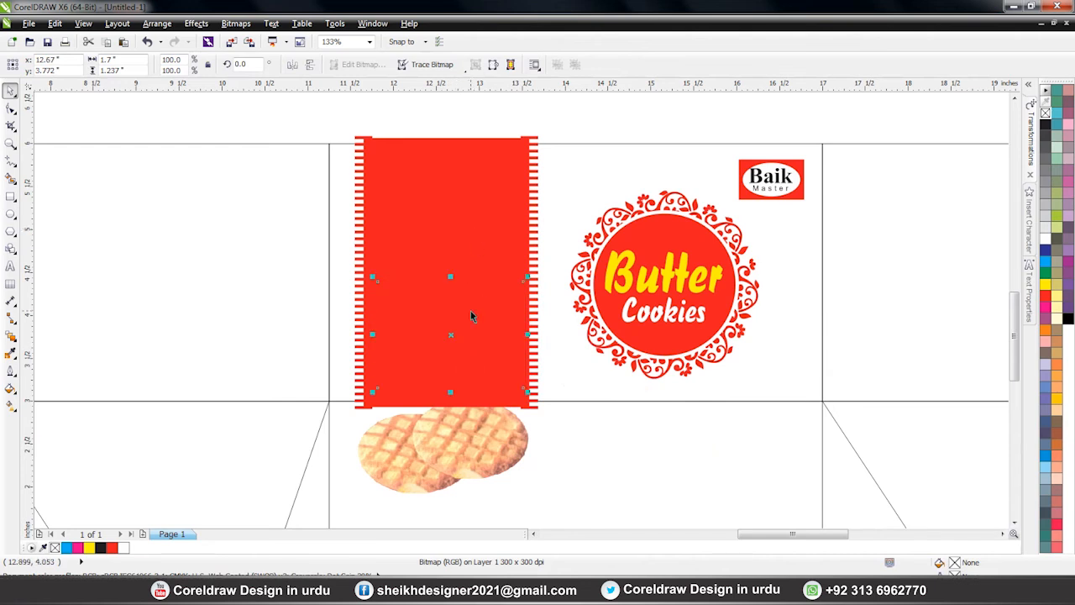
key(shift+Page_Up)
click(483, 253)
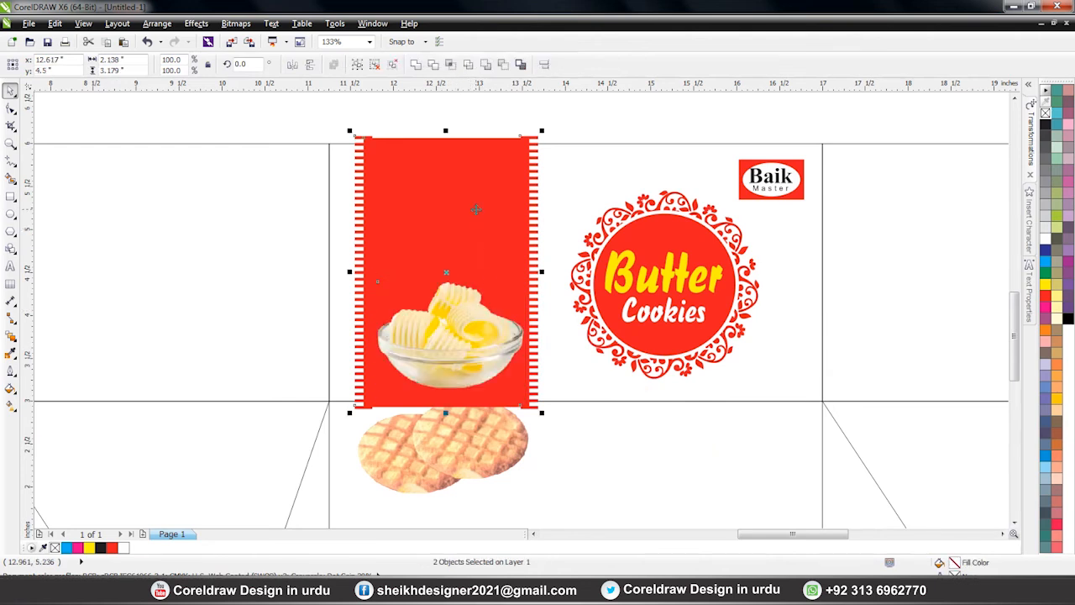
Step: Move the cookies image onto the band above the butter bowl, keeping the bowl in front
click(482, 446)
drag(482, 446, 470, 263)
key(shift+Page_Up)
click(472, 345)
key(shift+Page_Up)
Step: Widen the red band to about 2.38 inches, centre both images horizontally on it and shift everything slightly left
click(492, 168)
drag(541, 272, 559, 272)
click(473, 340)
shift+click(473, 340)
shift+click(480, 181)
key(c)
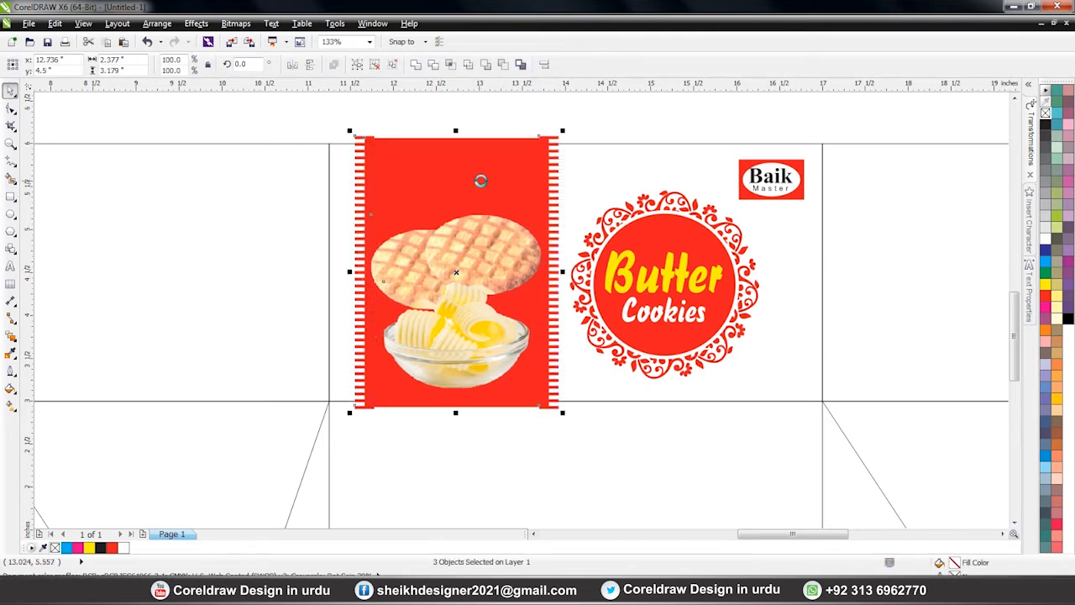
drag(487, 253, 483, 253)
Step: Enlarge the Butter Cookies badge to about 2.37 inches wide and nudge it slightly right
click(678, 267)
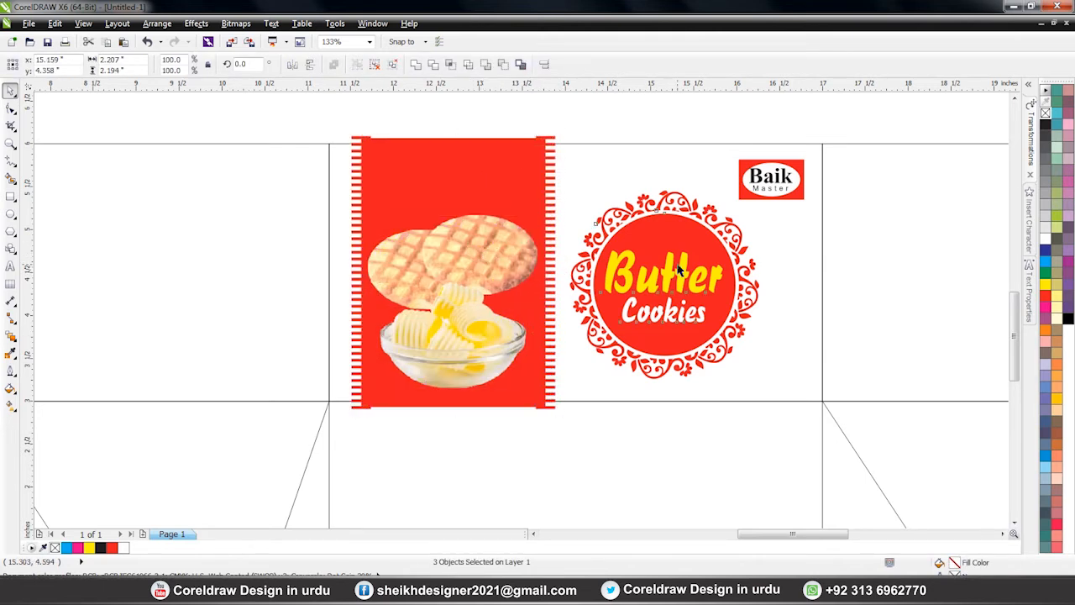
key(F2)
drag(264, 112, 949, 447)
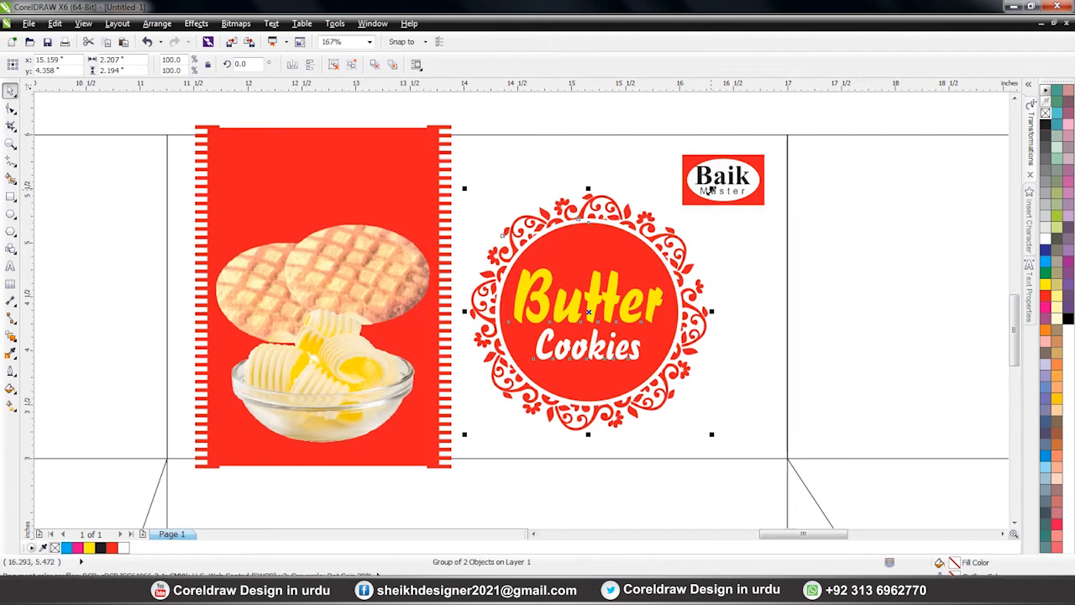
drag(711, 187, 721, 180)
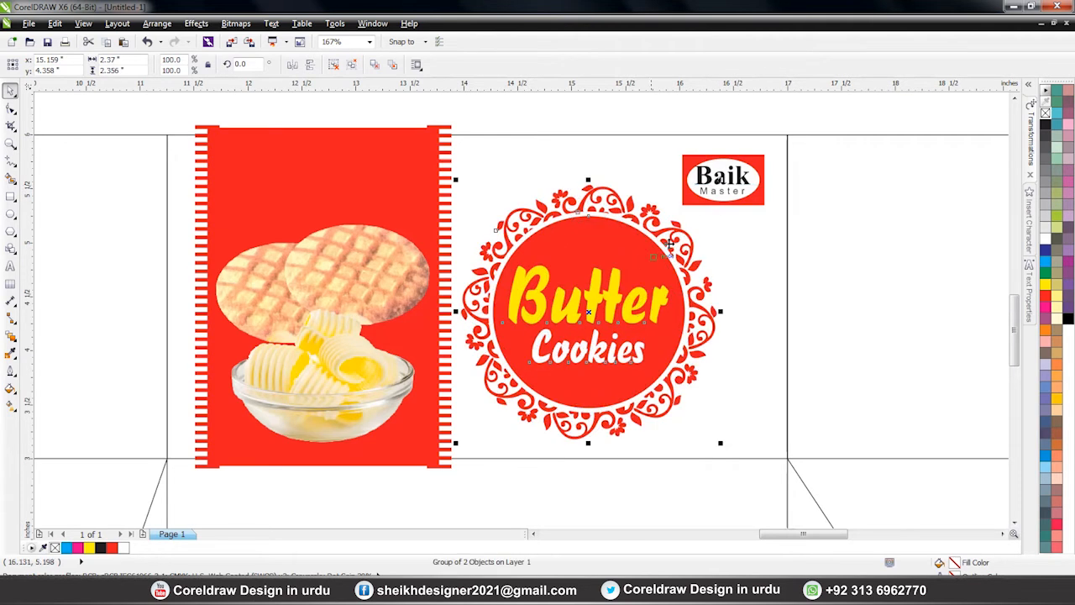
drag(643, 261, 647, 261)
Step: Lower the cookies image slightly so it sits closer behind the butter bowl
click(375, 269)
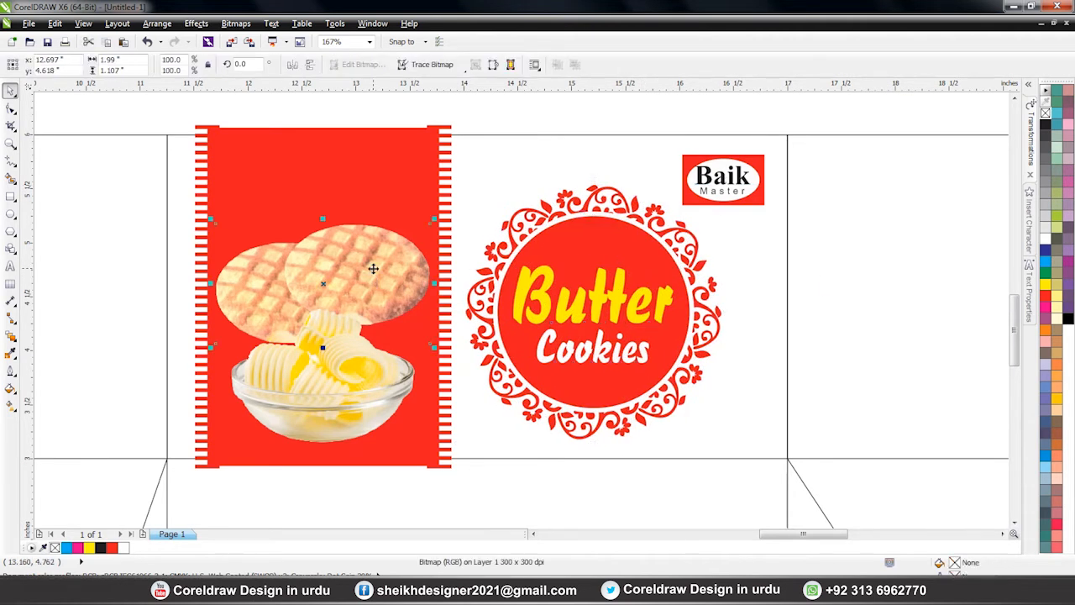
drag(387, 277, 389, 284)
click(349, 410)
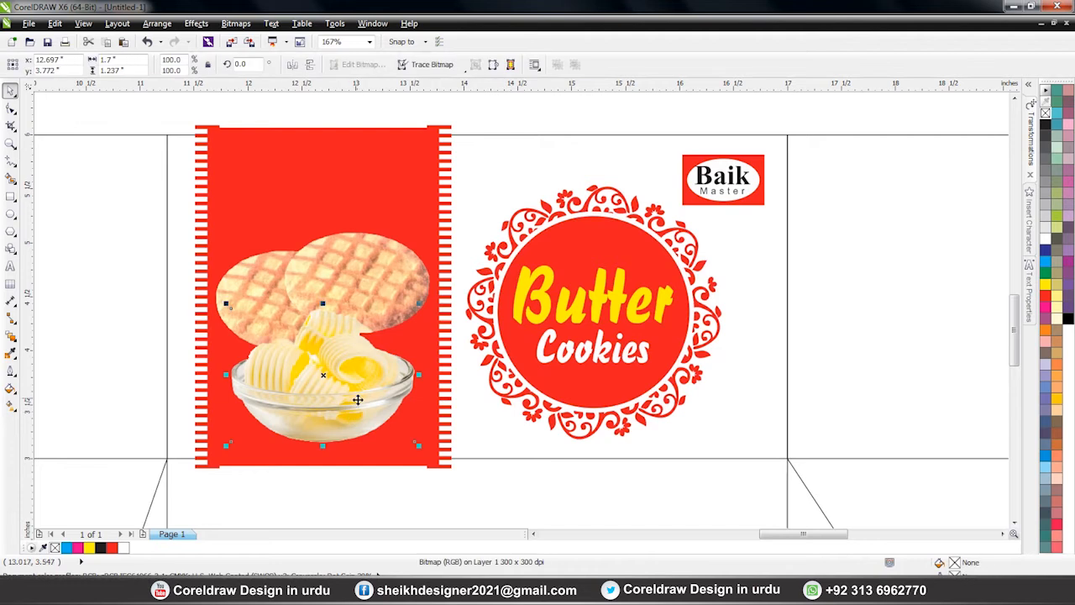
Step: PowerClip the red band inside the front panel rectangle so its overhanging ends are trimmed
click(319, 168)
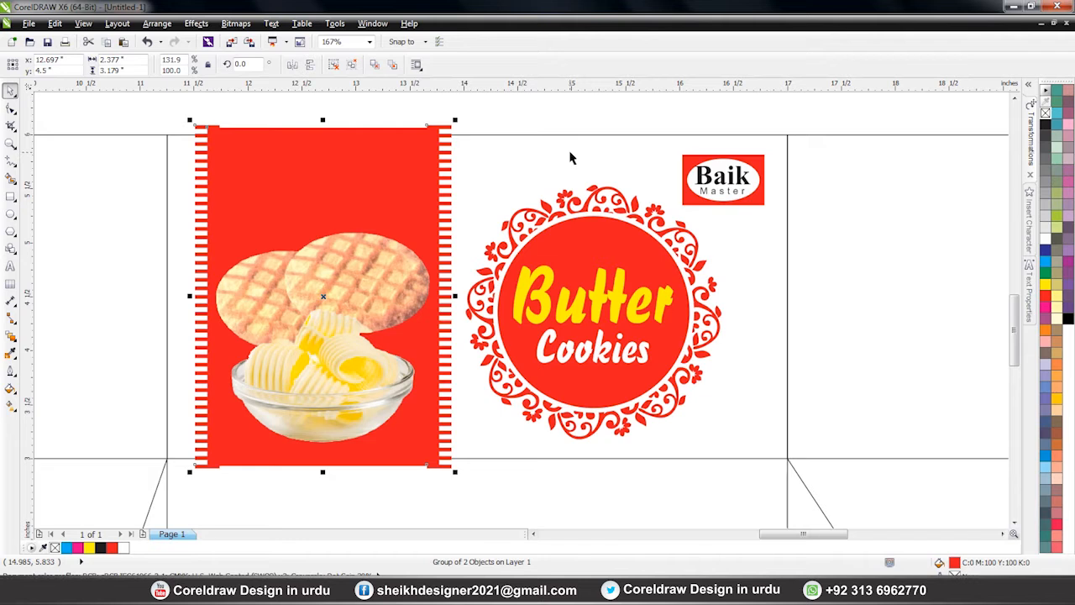
click(194, 26)
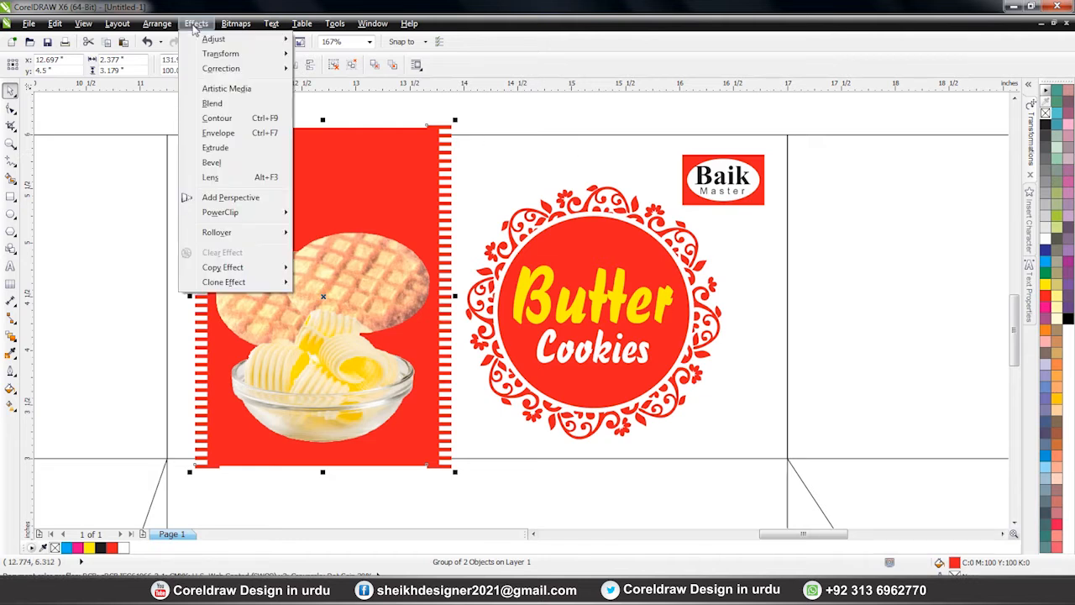
mouse_move(249, 215)
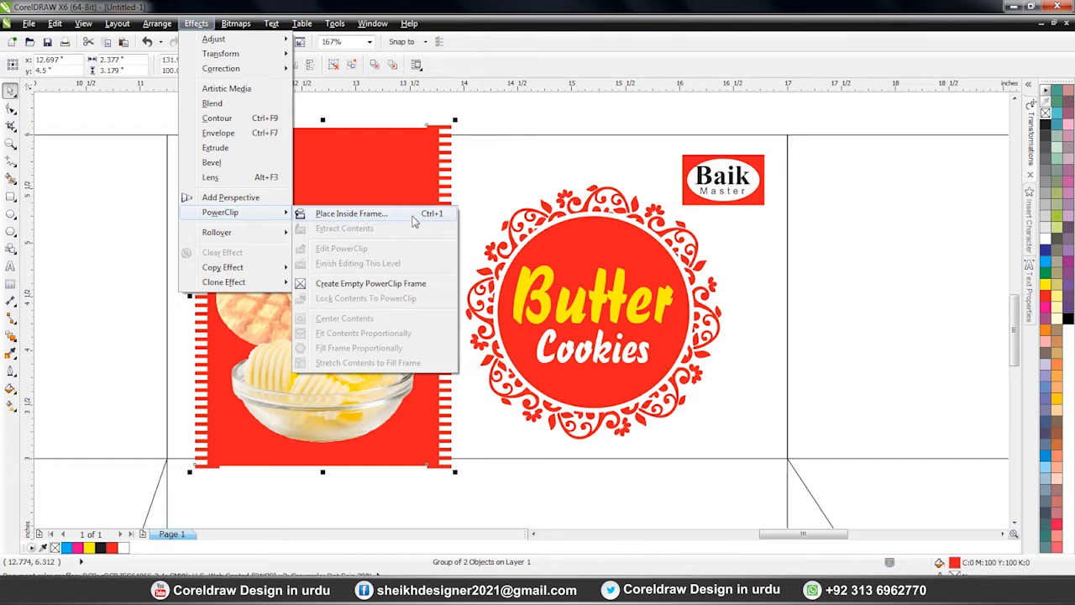
click(363, 218)
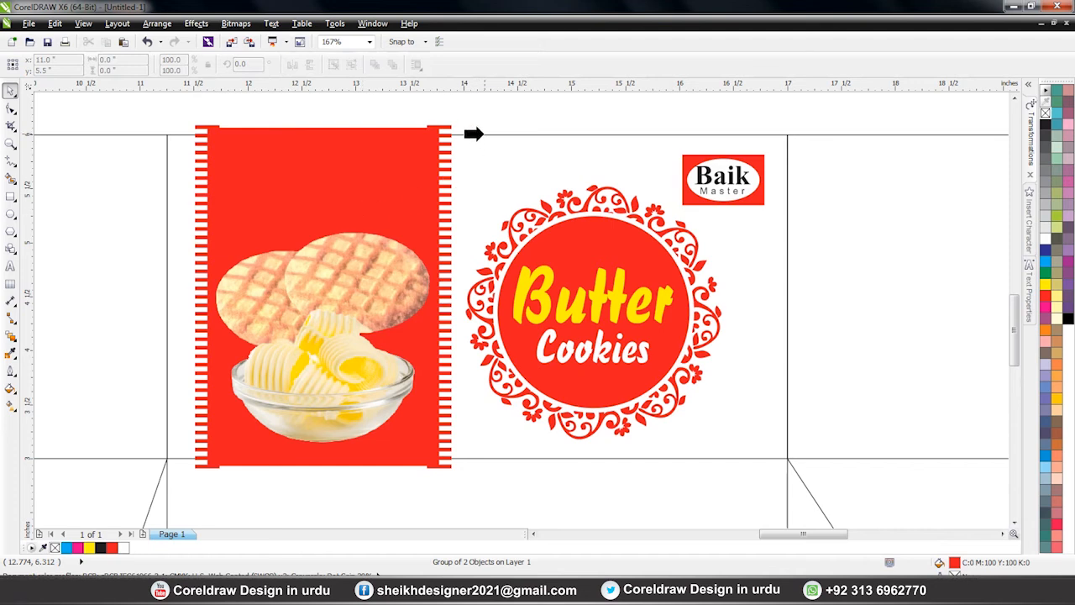
click(473, 134)
Step: Add upward perspective drop shadows from the bases of the butter bowl and the cookies image
click(353, 343)
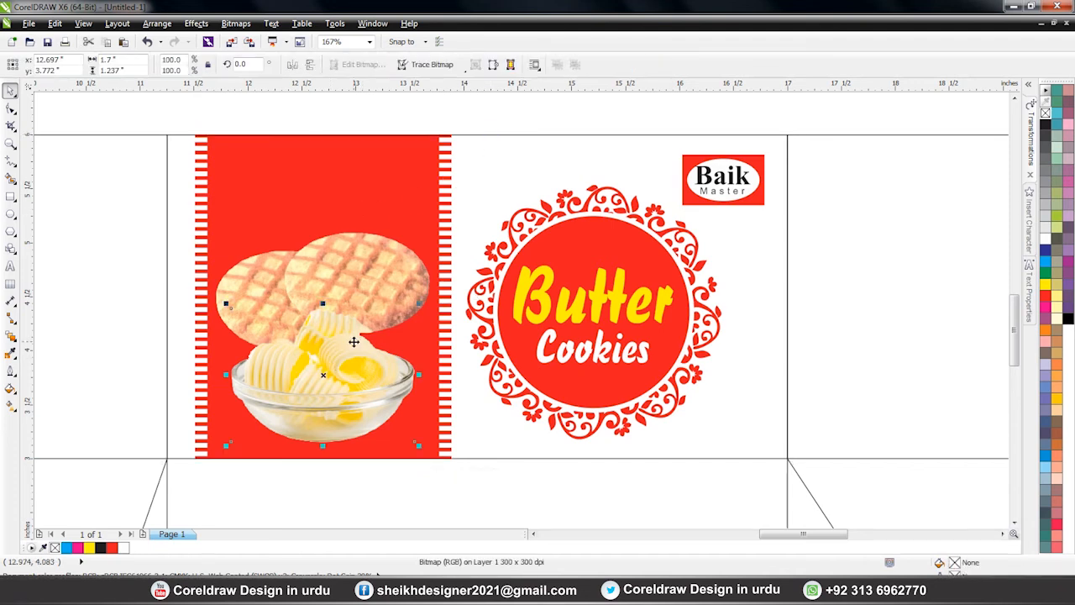
click(376, 293)
click(310, 385)
click(12, 337)
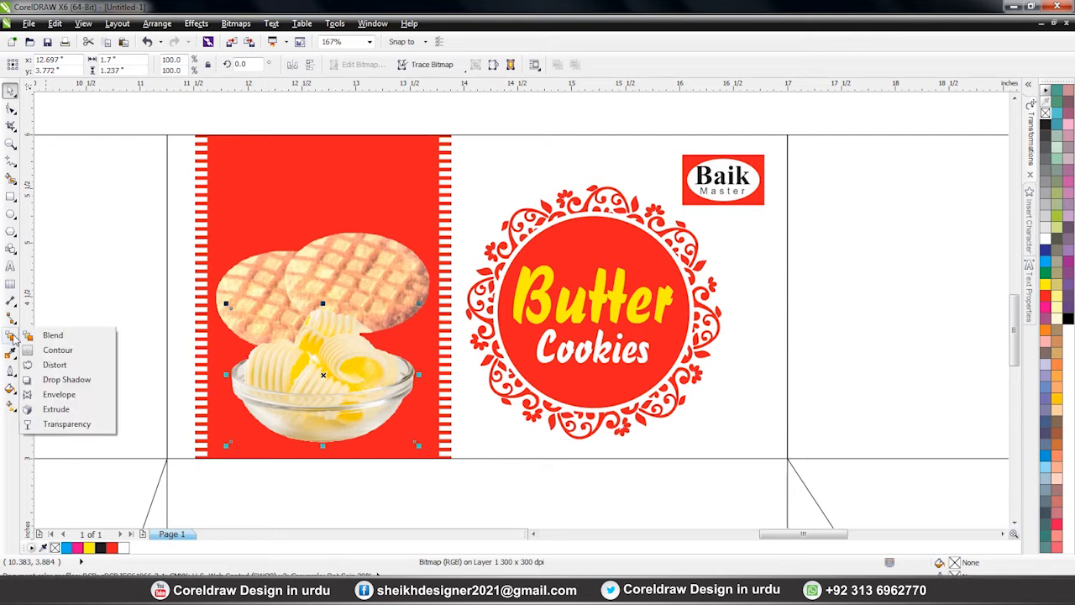
click(65, 379)
drag(320, 442, 322, 358)
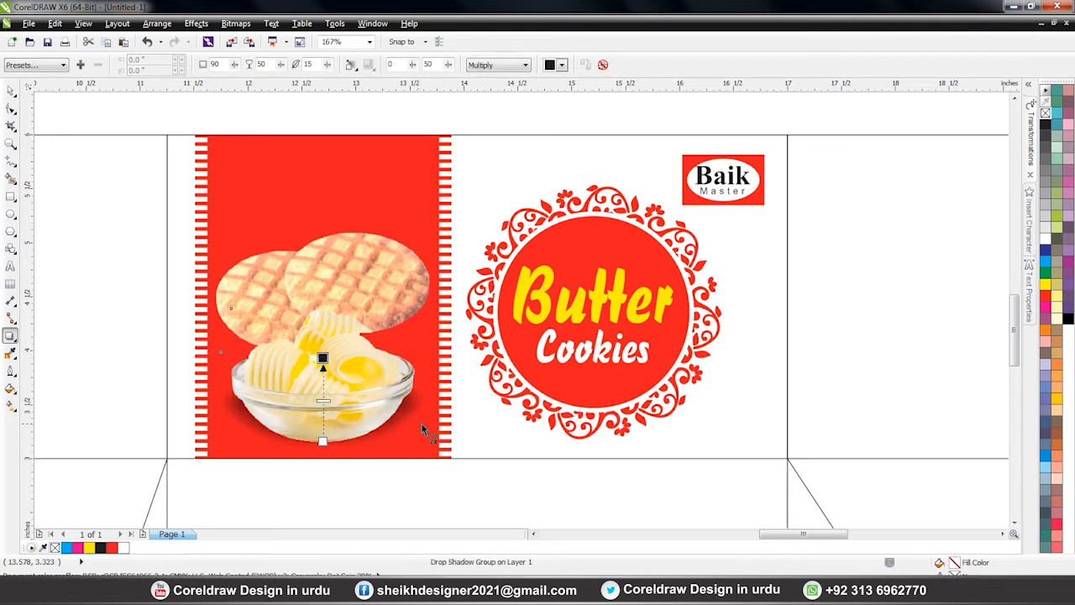
click(348, 298)
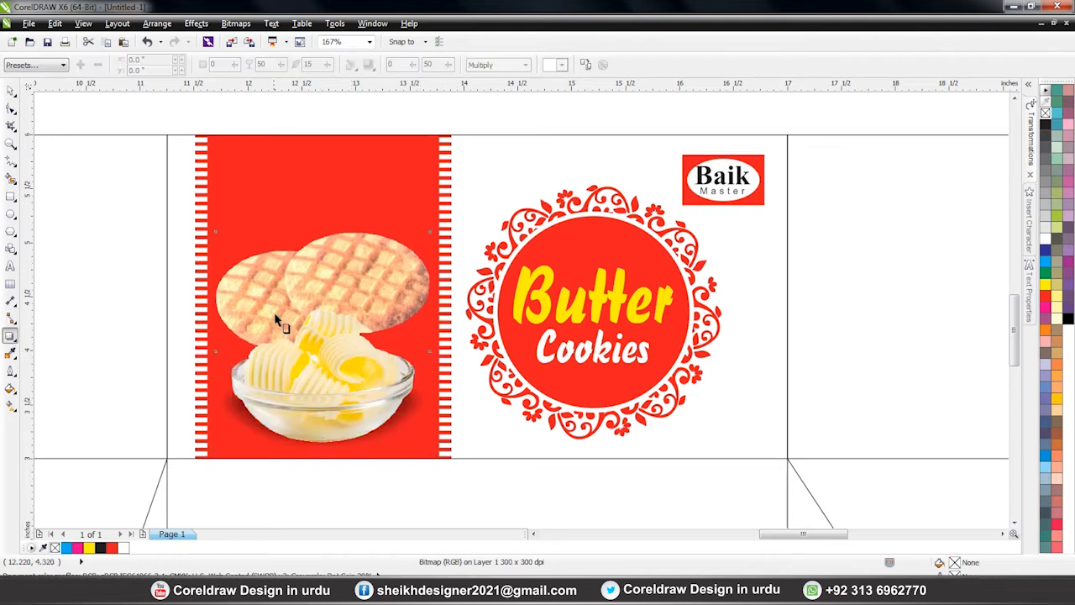
drag(322, 351, 325, 265)
Step: Scale the cookies and butter bowl together to about 92% and nudge them slightly down
drag(123, 200, 483, 464)
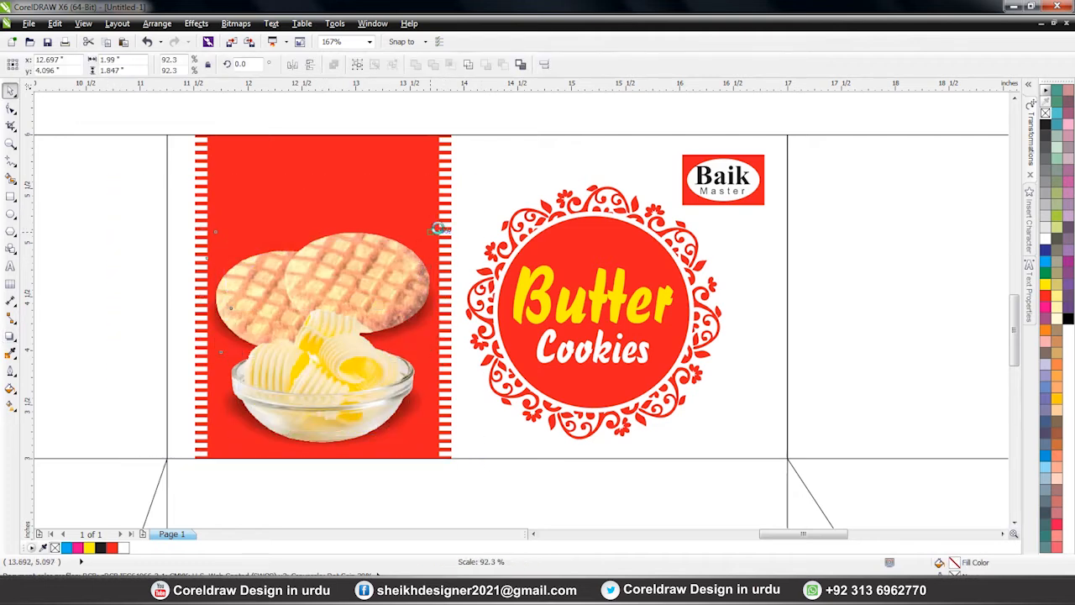
drag(368, 281, 367, 287)
scroll(397, 247, down, 2)
key(F2)
drag(228, 137, 685, 399)
key(Escape)
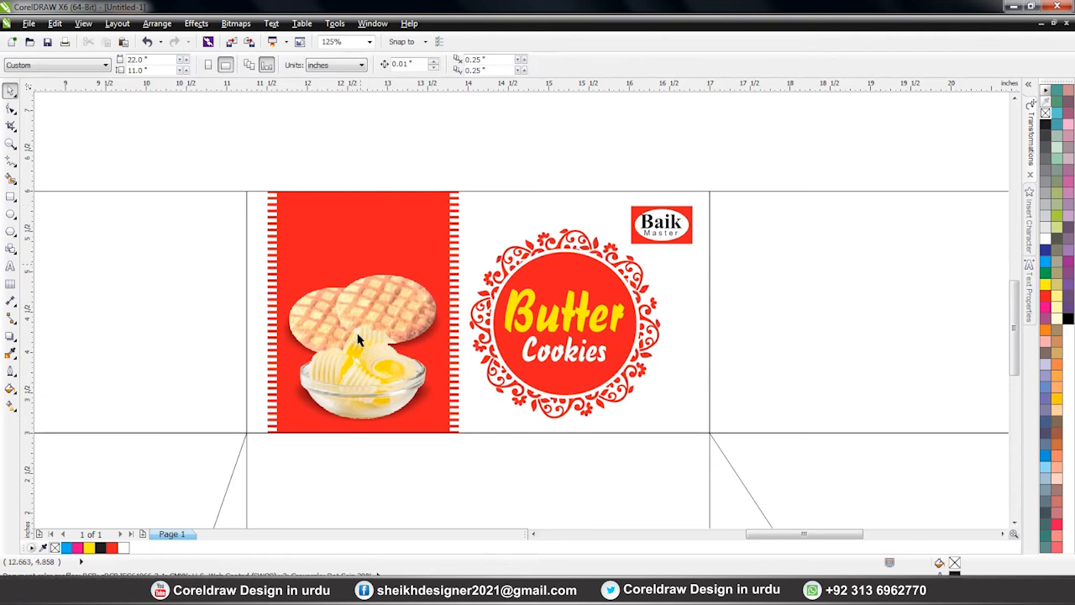
Step: Switch to the Notepad text file and copy the line "Premium Quality Healthy & Tasty"
key(alt+Tab)
click(493, 178)
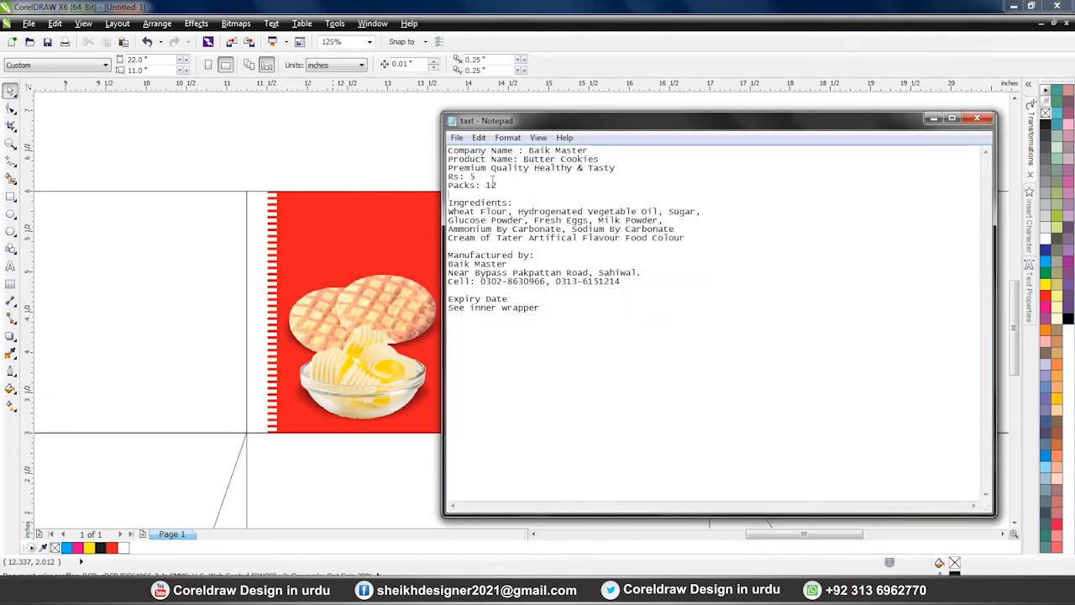
drag(614, 169, 460, 168)
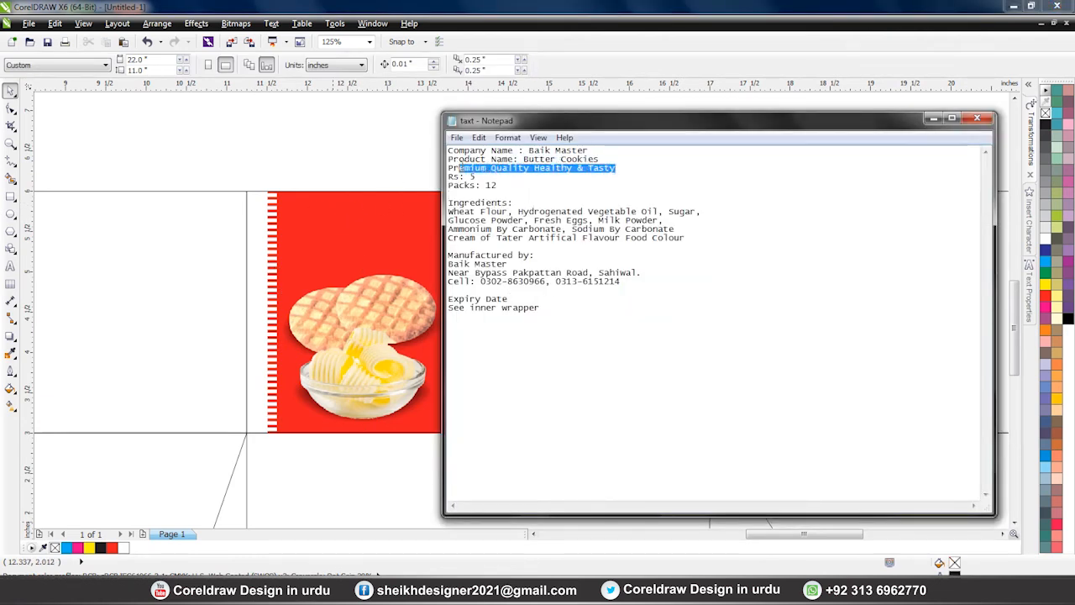
right_click(467, 169)
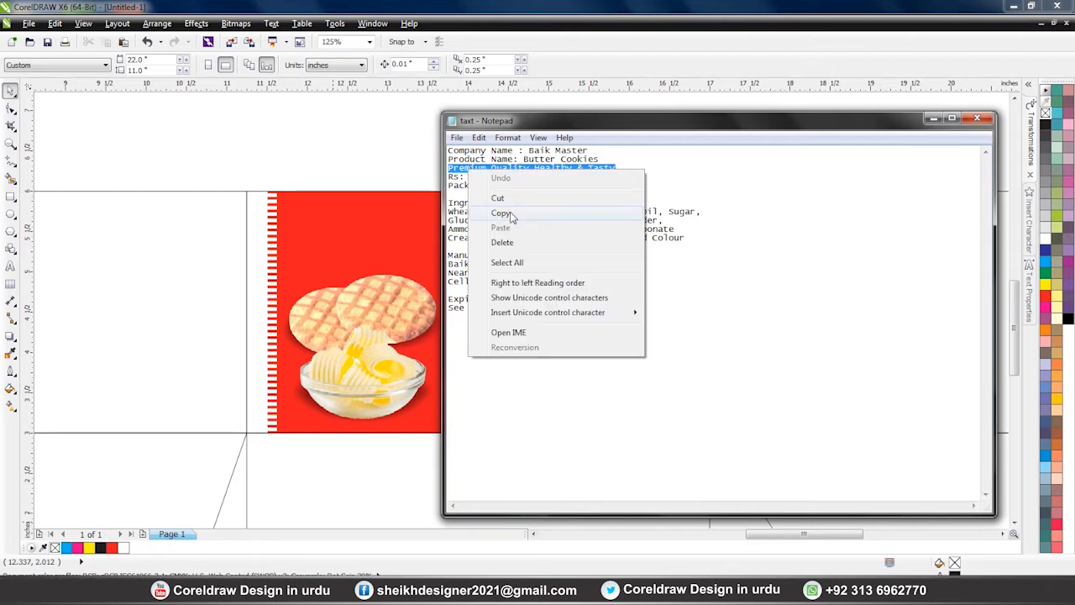
click(512, 214)
Step: Return to CorelDRAW, paste the copied line as artistic text and place it above the front panel
click(314, 295)
click(10, 266)
click(122, 278)
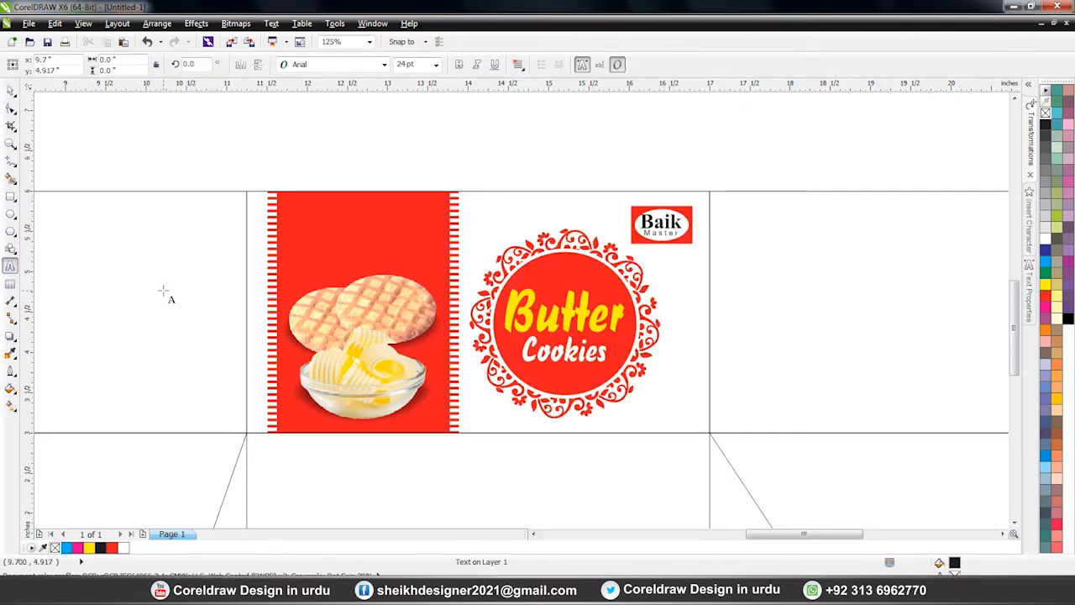
key(ctrl+v)
key(ctrl+space)
drag(298, 273, 355, 143)
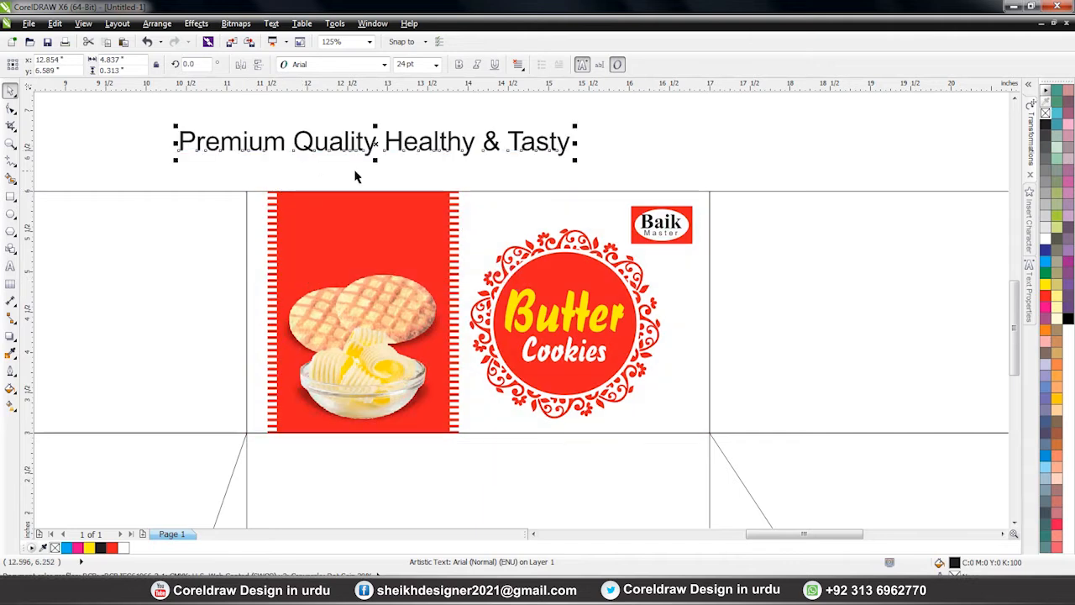
Step: Break the slogan into two lines before "Healthy" and indent the second line with spaces
double_click(386, 141)
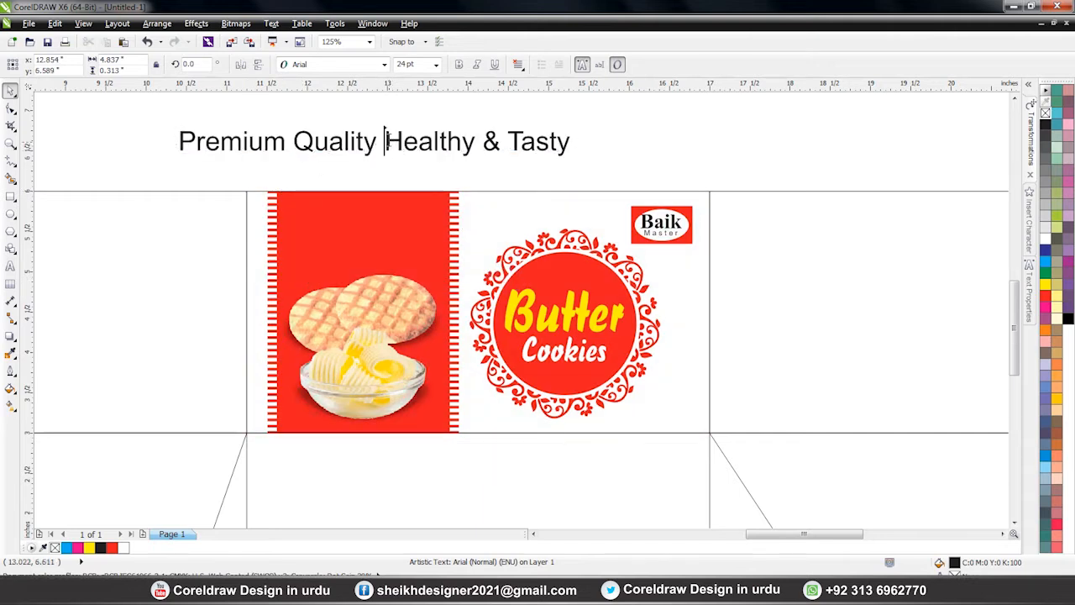
key(Return)
key(ctrl+space)
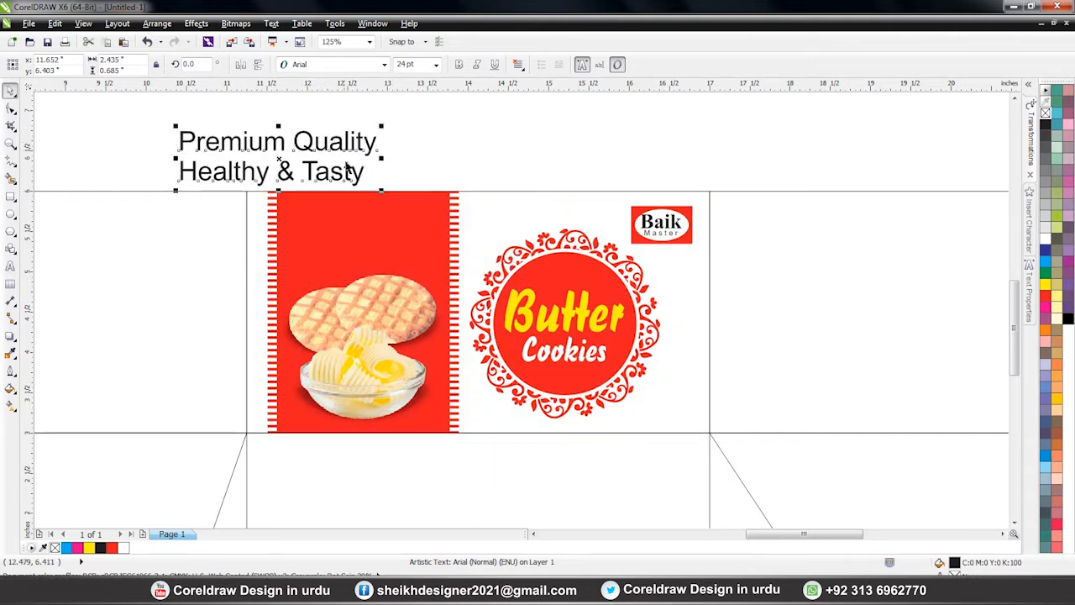
double_click(312, 168)
key(Home)
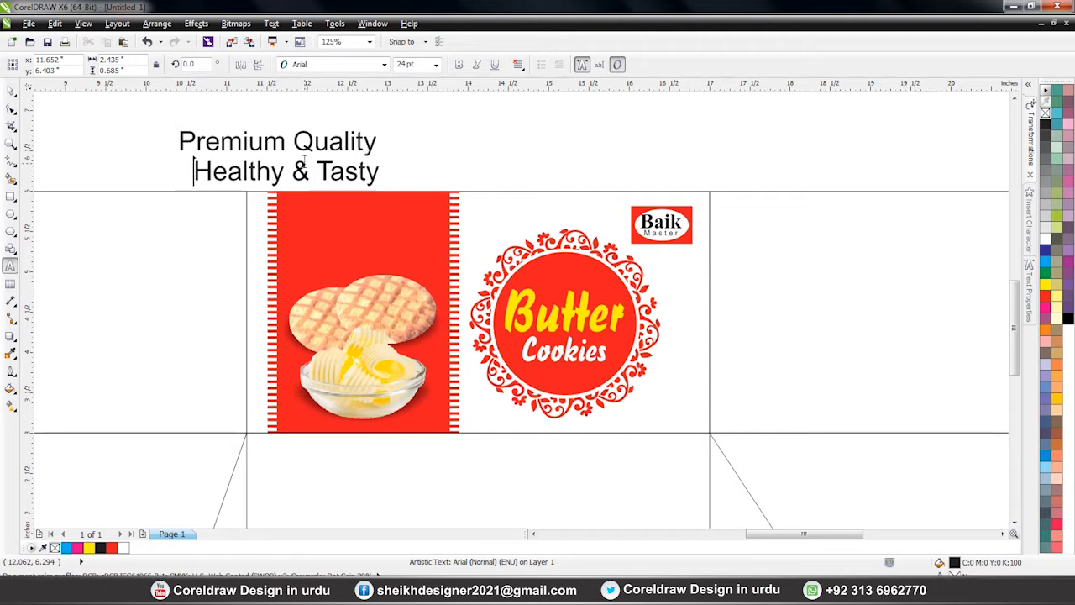
click(10, 93)
click(10, 92)
Step: Set the slogan in Times New Roman italic and shrink it to about 14.6 pt
click(314, 67)
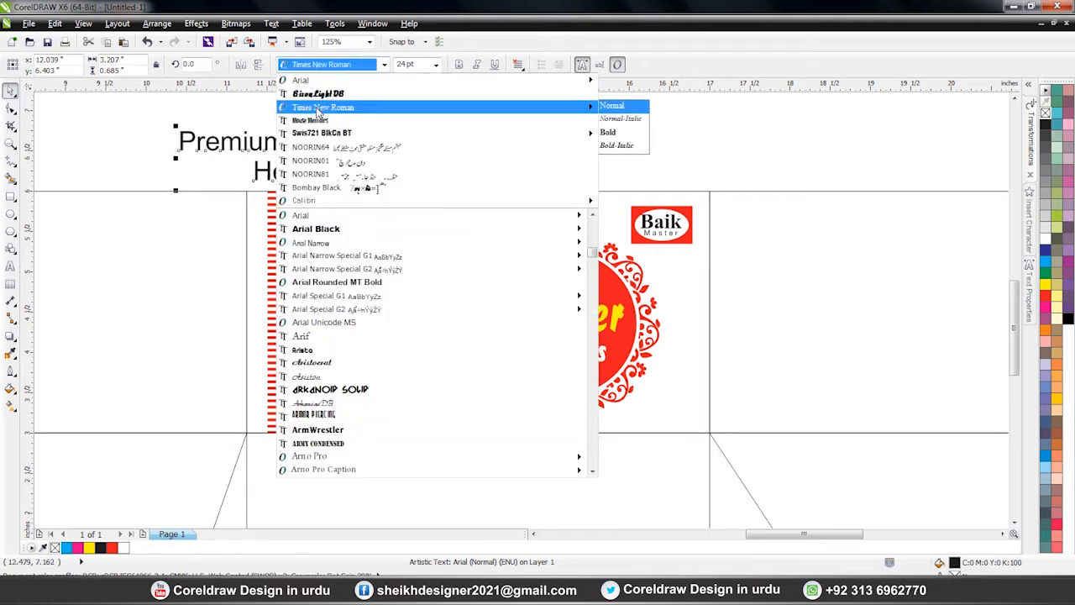
click(319, 106)
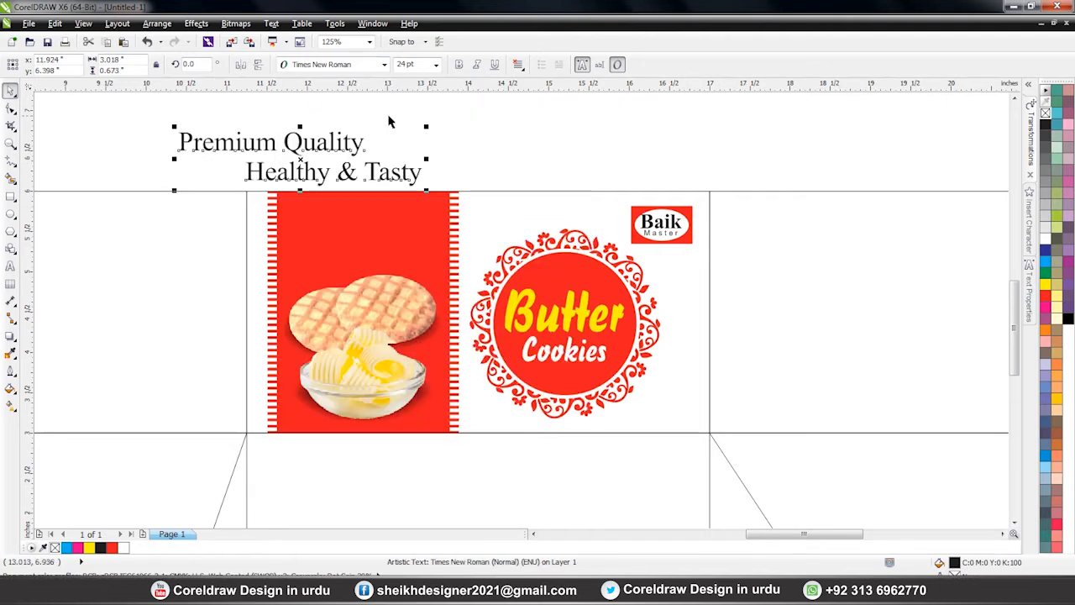
click(477, 64)
drag(426, 191, 375, 178)
Step: Centre the slogan horizontally on the red band
shift+click(395, 220)
key(c)
shift+click(401, 224)
shift+click(379, 284)
key(c)
shift+click(381, 277)
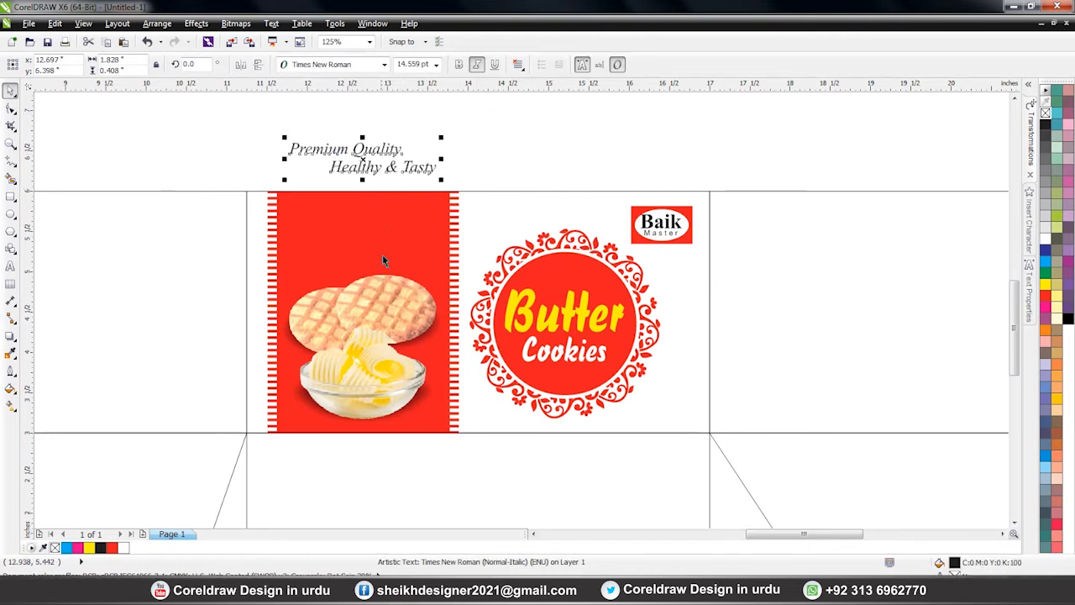
Step: Move the slogan straight down onto the band above the cookies and enlarge it to about 15 pt
scroll(286, 118, up, 2)
drag(408, 188, 410, 321)
drag(570, 293, 574, 289)
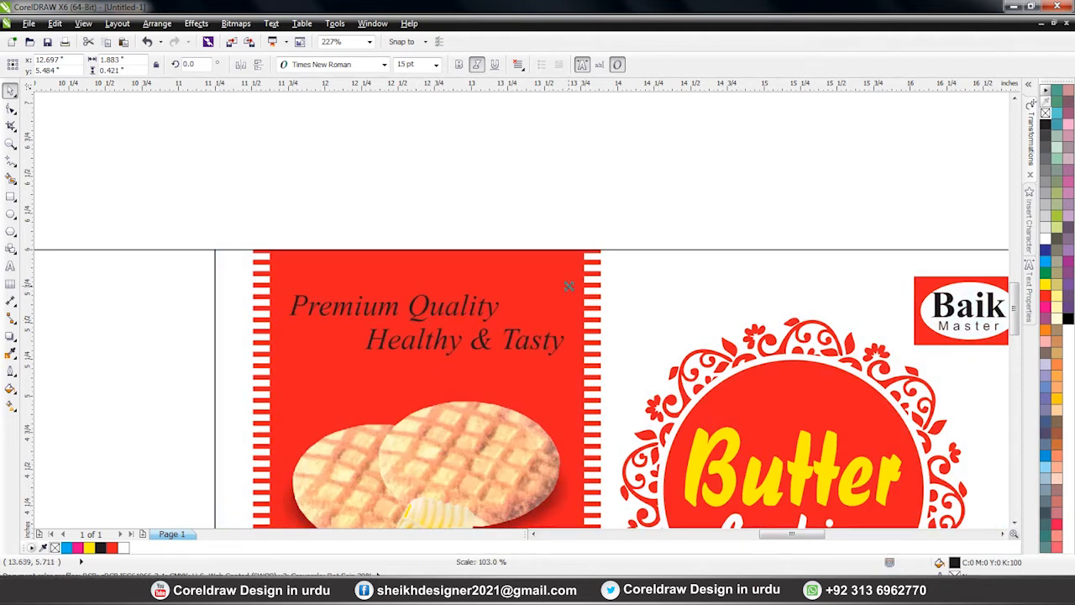
Step: Fill the slogan text on the red band with yellow
click(1046, 284)
click(700, 177)
scroll(391, 221, down, 4)
key(F2)
drag(324, 187, 633, 384)
Step: Increase the line spacing between the slogan's two lines with the Shape tool, making the text block about 0.47 inches high
click(342, 219)
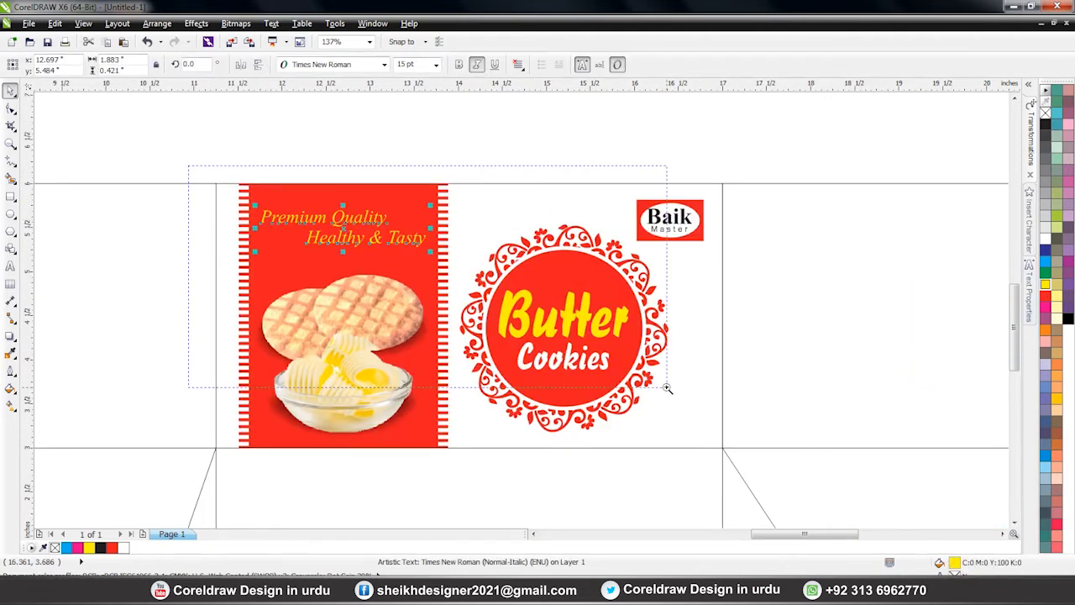
scroll(592, 317, up, 2)
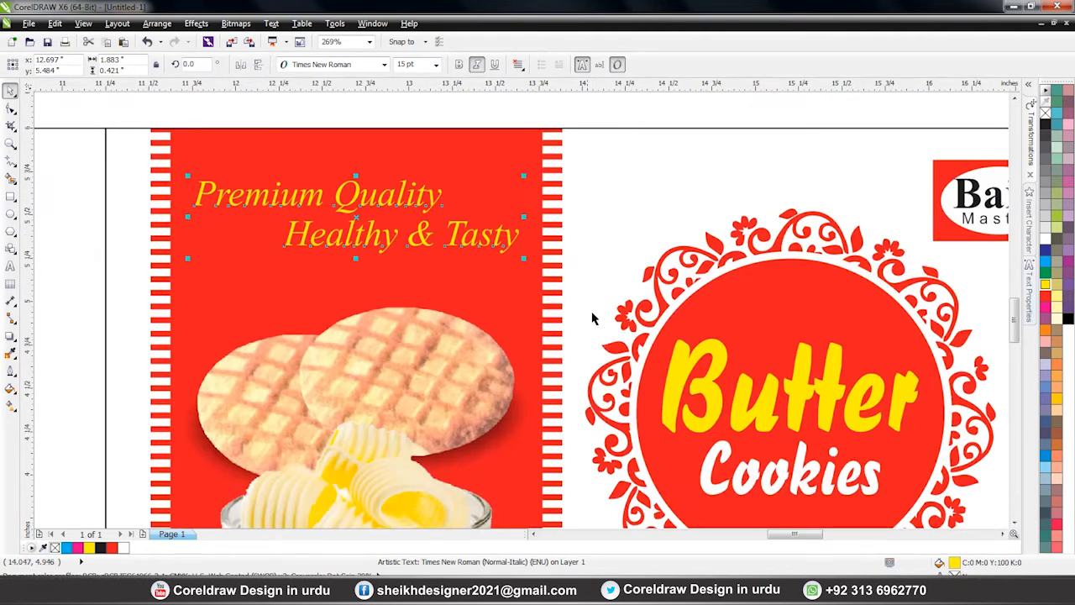
click(10, 111)
drag(188, 259, 188, 268)
key(space)
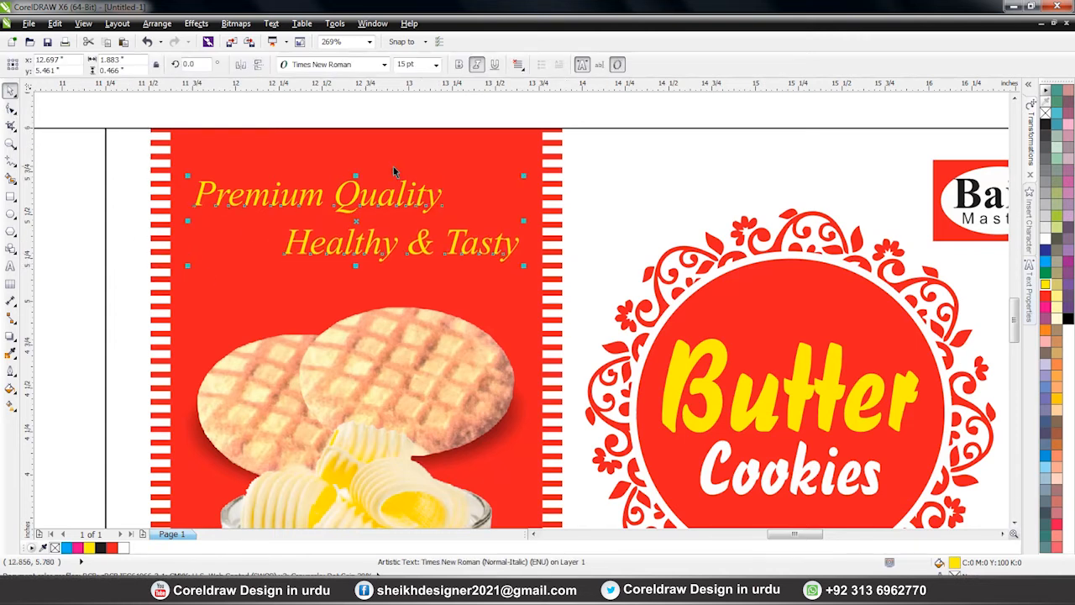
Step: Fill the panel rectangle behind the red band and the badge with yellow
scroll(334, 175, down, 2)
key(F2)
drag(194, 126, 756, 414)
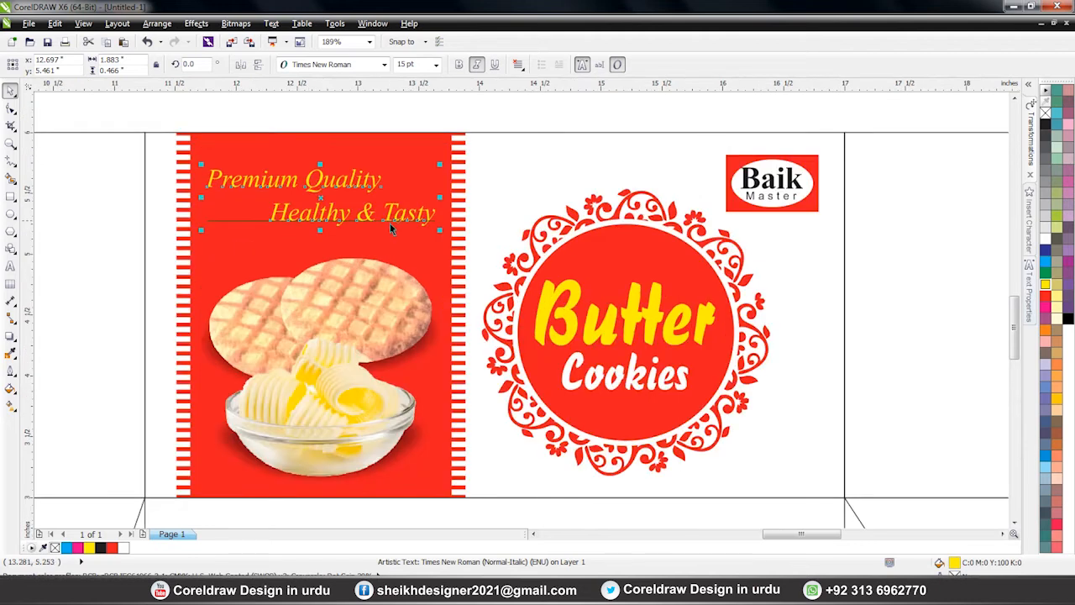
click(490, 149)
click(493, 133)
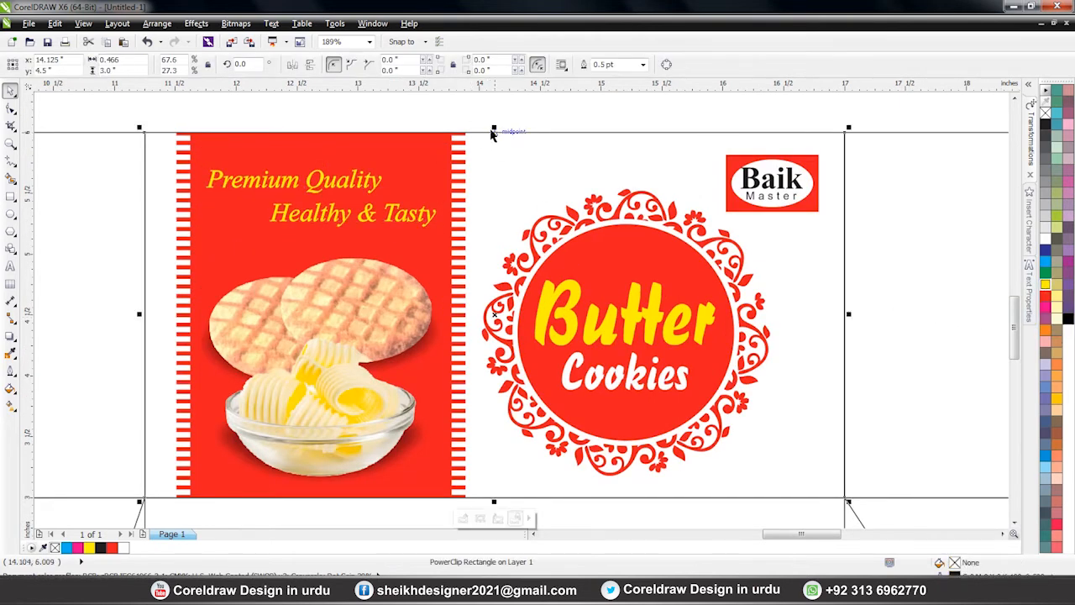
click(1046, 284)
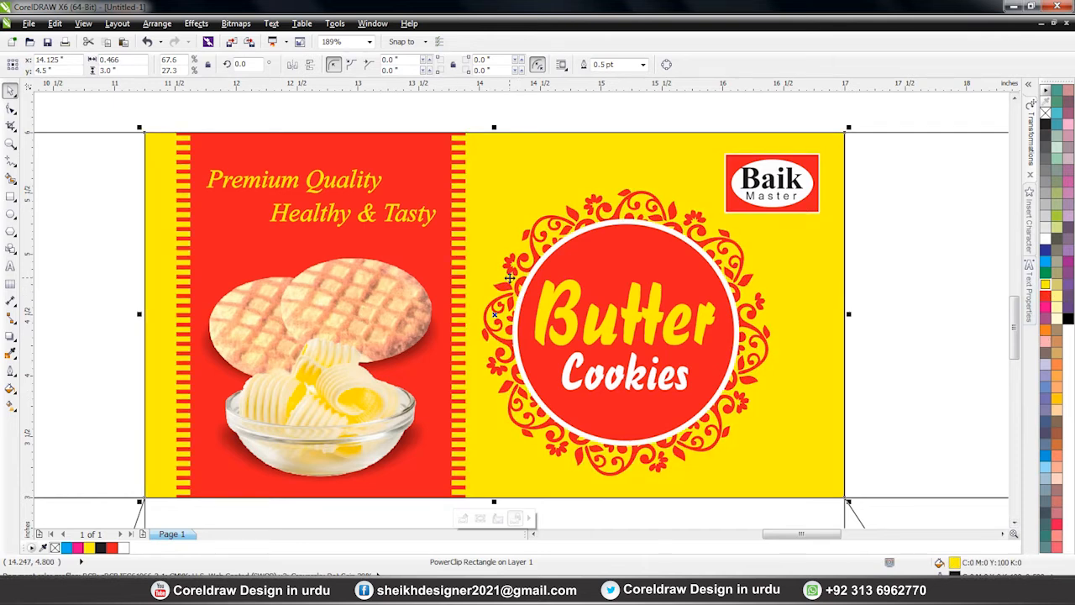
Step: Set the panel's uniform fill to a golden yellow of C 0, M 15, Y 100, K 0 in the CMYK model
double_click(958, 568)
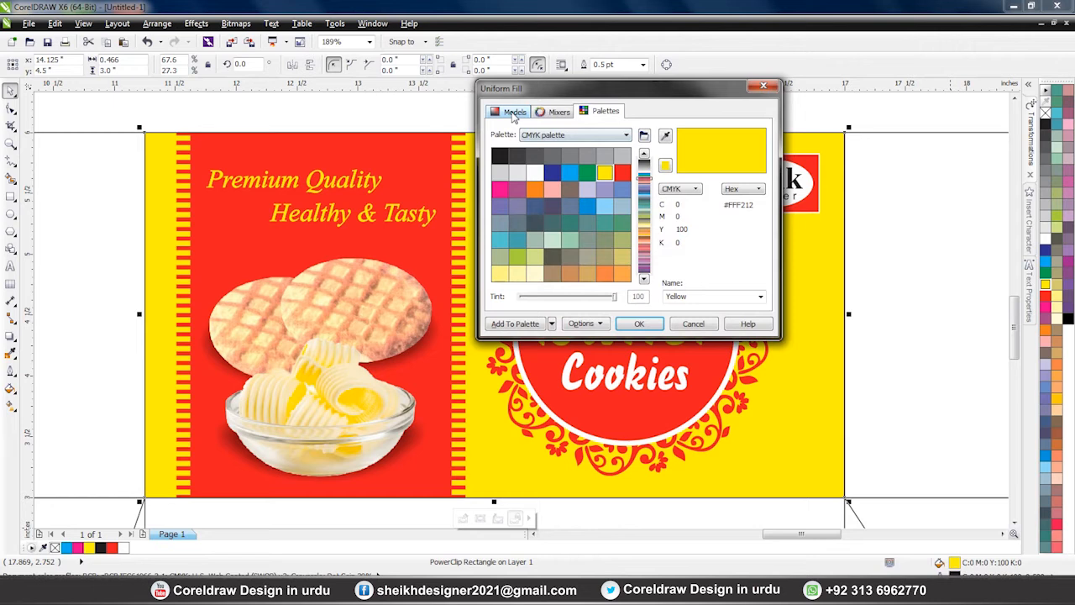
click(514, 113)
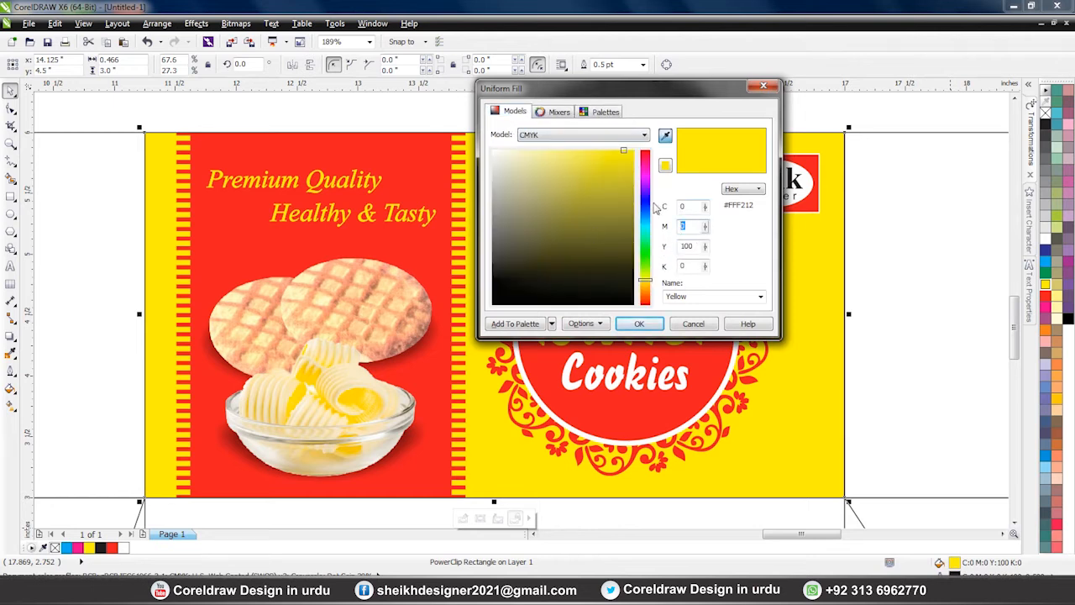
text(15)
click(687, 246)
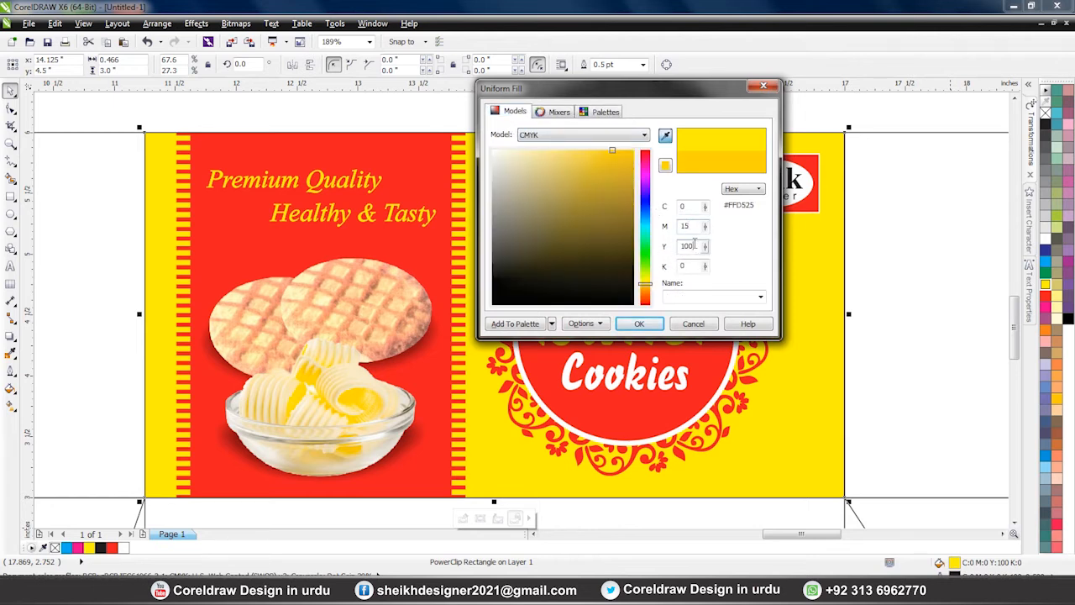
click(639, 324)
key(F3)
key(F2)
drag(273, 162, 752, 407)
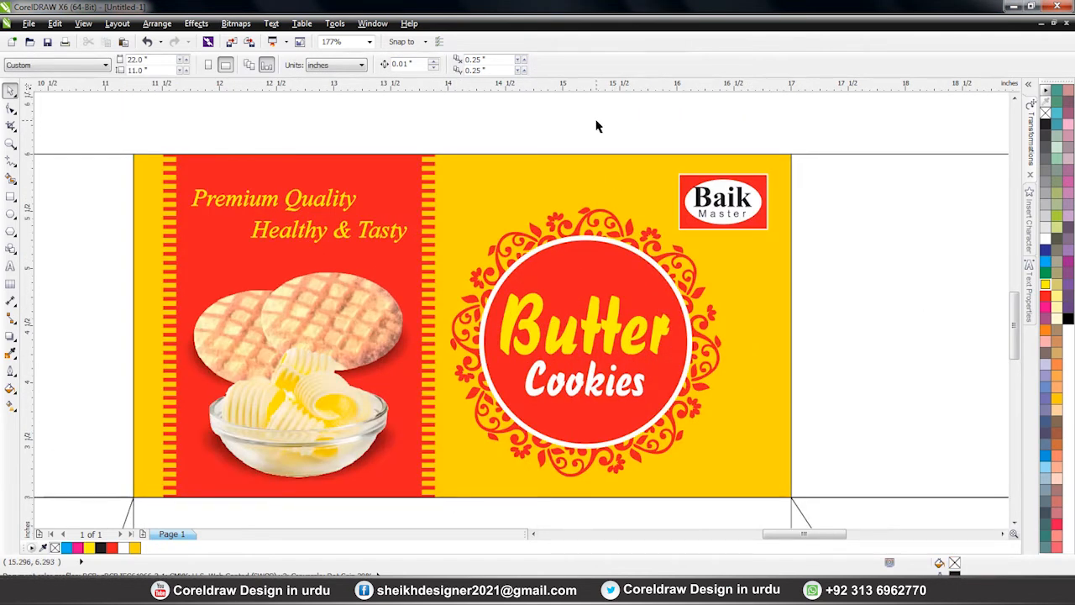
Step: Fill the empty side panel next to the finished panel with the same golden yellow from the document palette
click(606, 309)
key(F3)
key(F2)
drag(264, 173, 1008, 445)
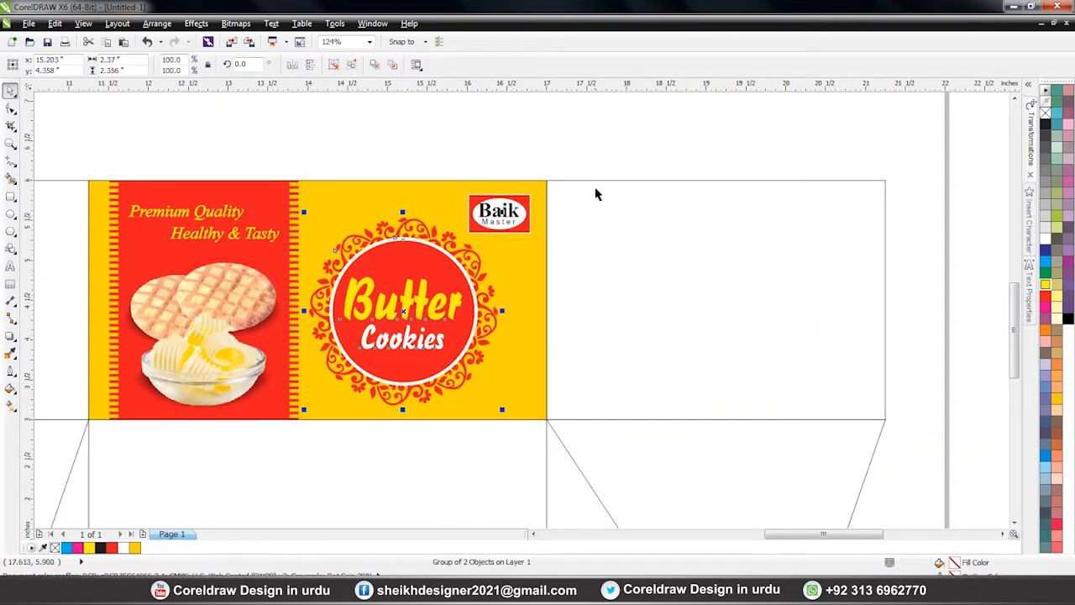
click(590, 180)
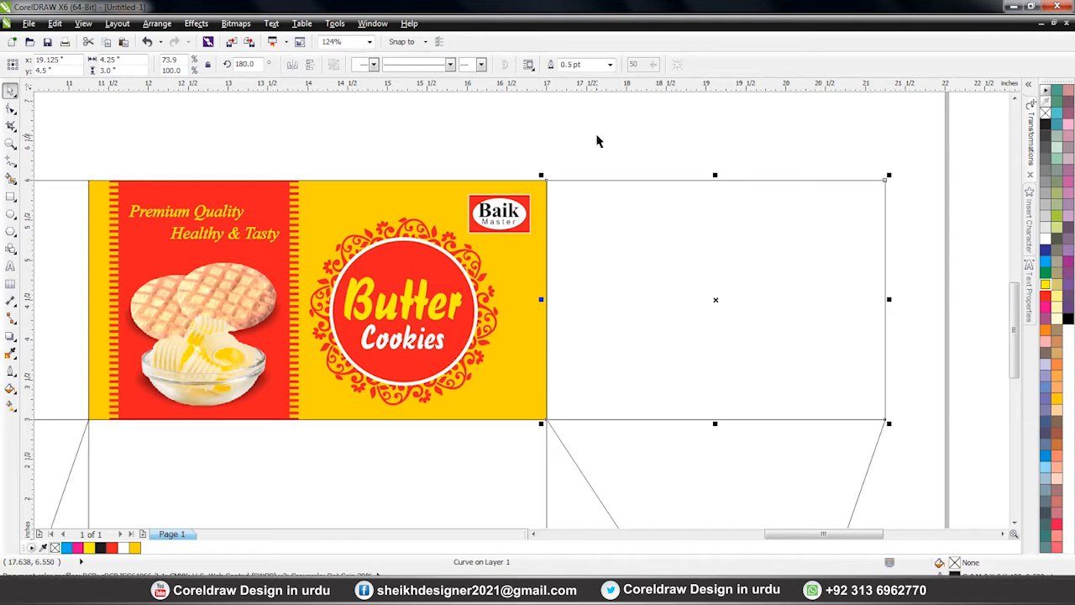
click(599, 141)
scroll(622, 225, down, 1)
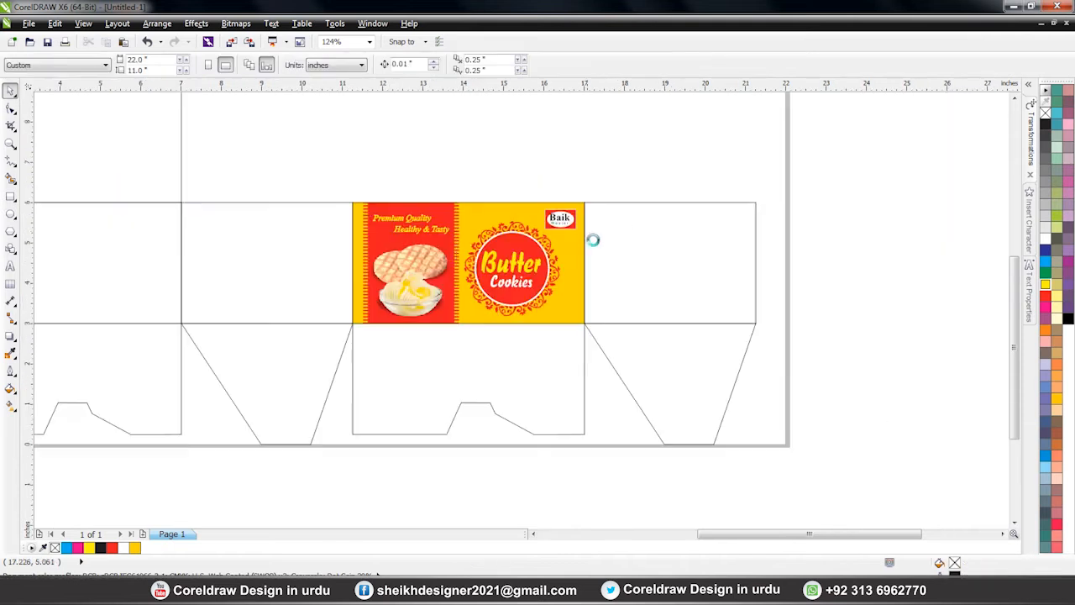
click(458, 268)
click(408, 152)
click(519, 225)
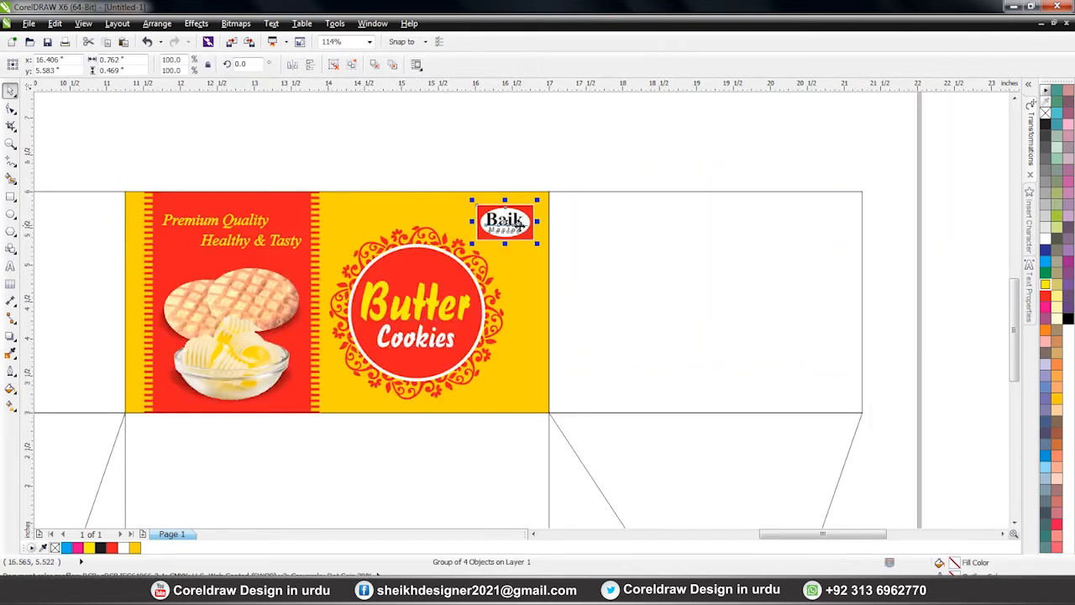
click(613, 192)
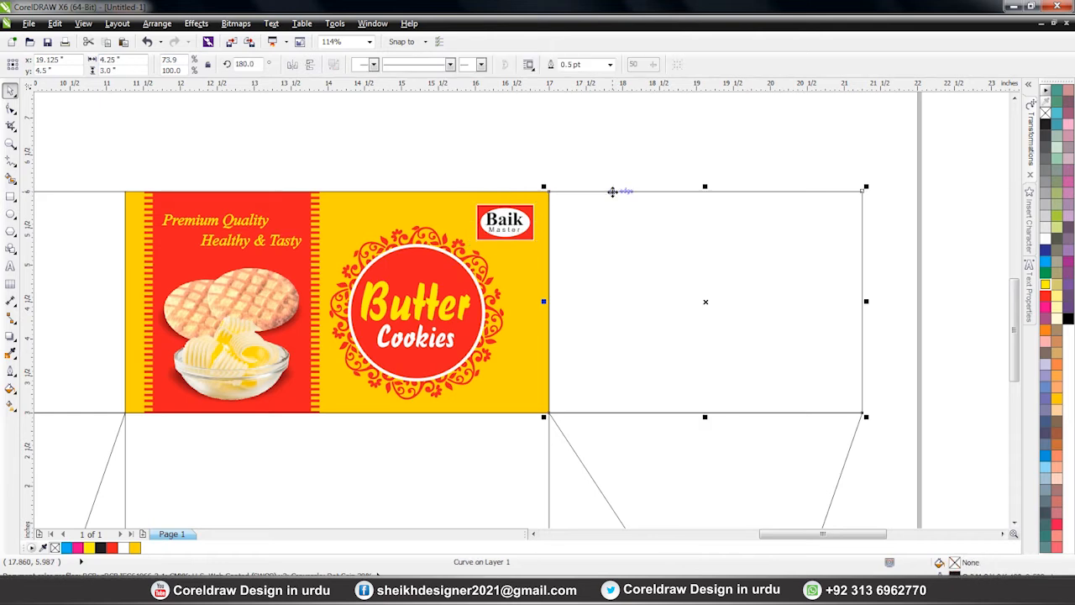
click(136, 549)
click(394, 488)
Step: Duplicate the Baik Master logo and the Butter Cookies badge horizontally onto the golden side panel
click(504, 224)
drag(502, 220, 816, 220)
drag(416, 303, 758, 301)
Step: Shrink the side panel's badge slightly and scale its logo down to about 0.72 by 0.44 inches
drag(854, 222, 848, 226)
click(886, 246)
click(823, 230)
key(F2)
drag(705, 162, 950, 333)
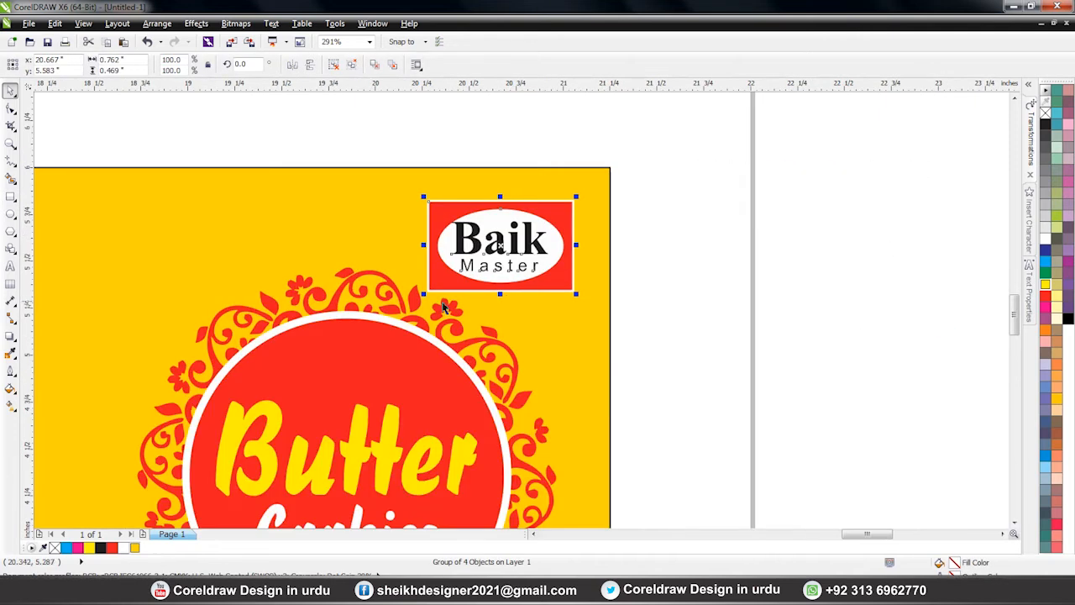
scroll(751, 302, down, 4)
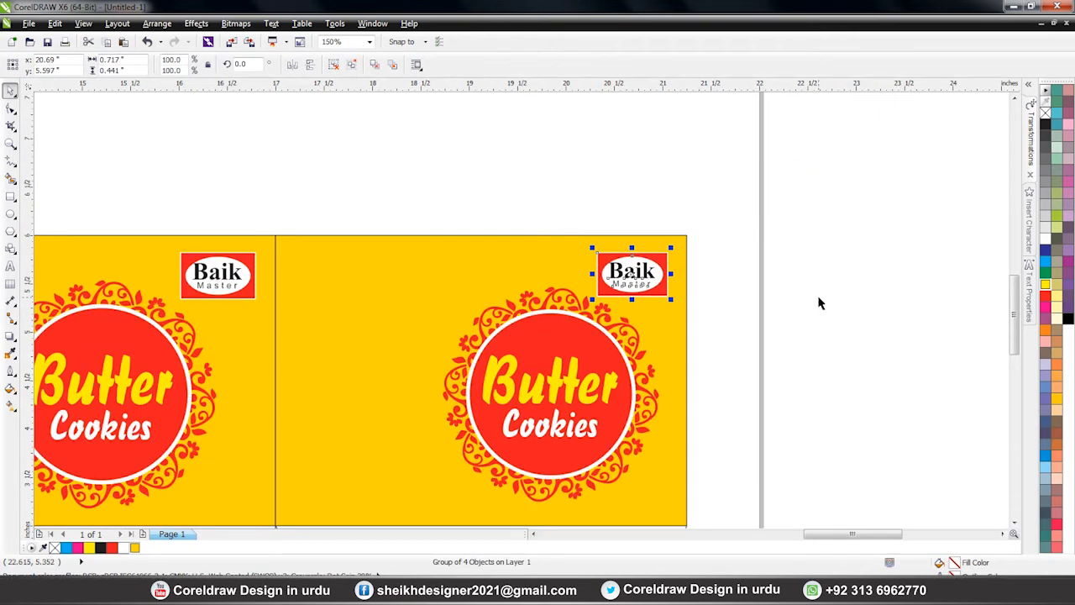
scroll(470, 403, up, 1)
Step: Edit the front panel's PowerClip, copy the notched red band inside it, and finish editing the contents
click(306, 328)
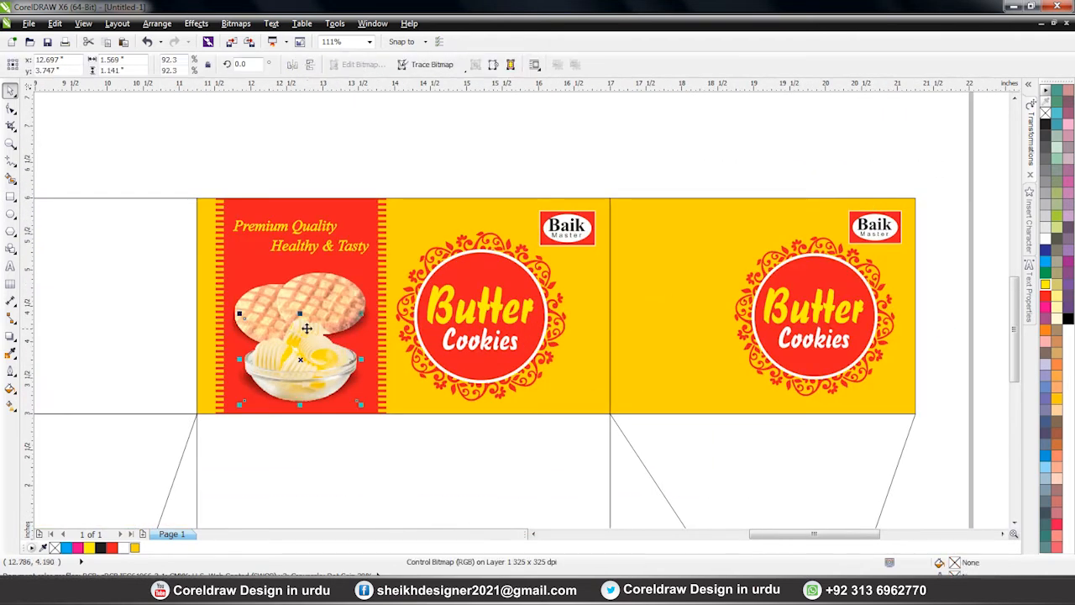
click(297, 234)
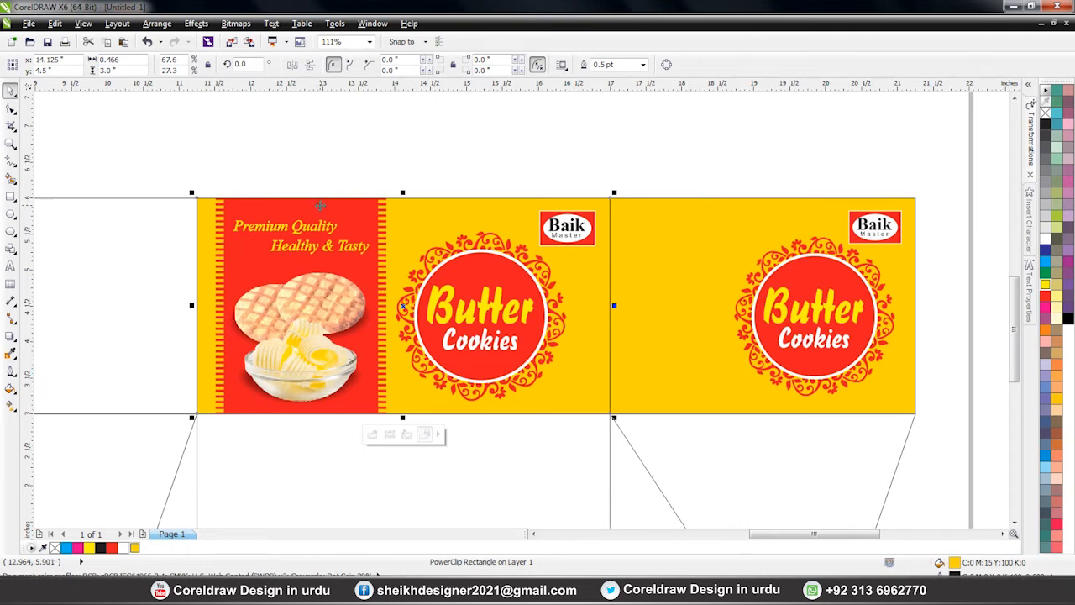
right_click(320, 204)
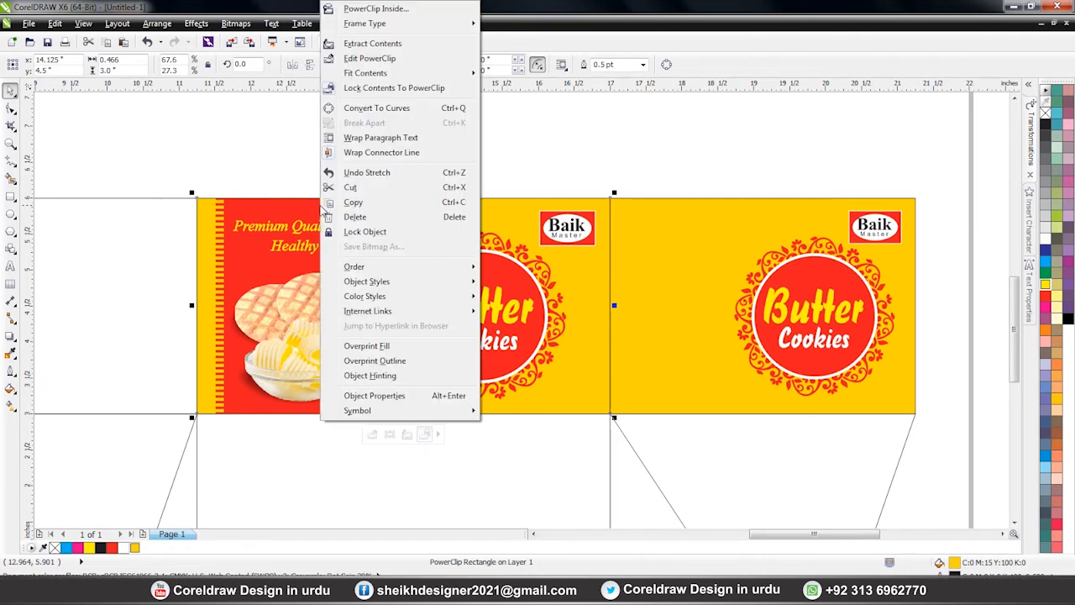
click(366, 59)
click(340, 227)
right_click(338, 233)
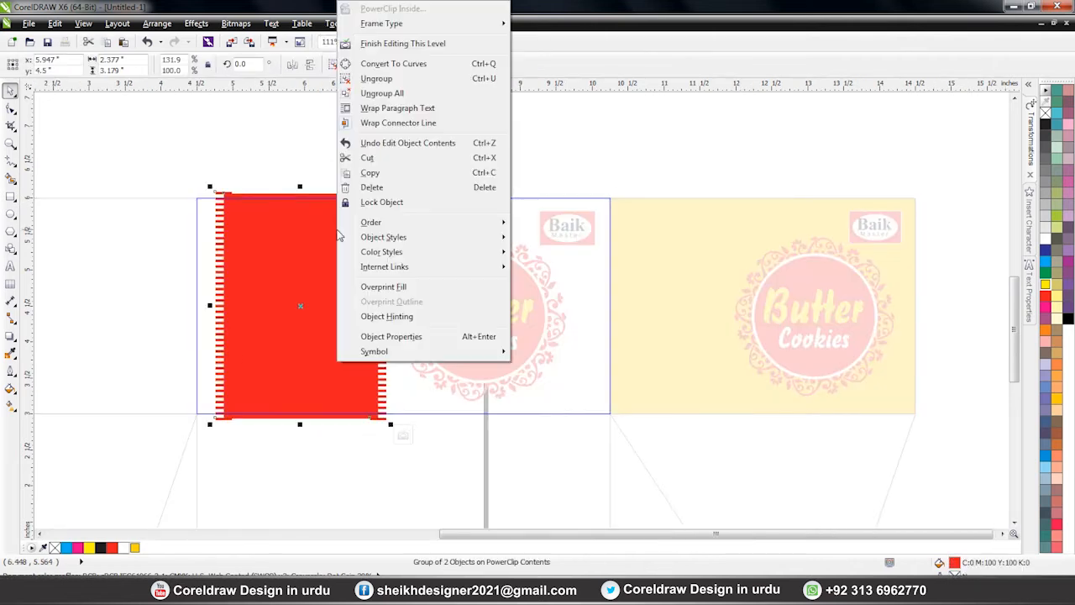
click(380, 173)
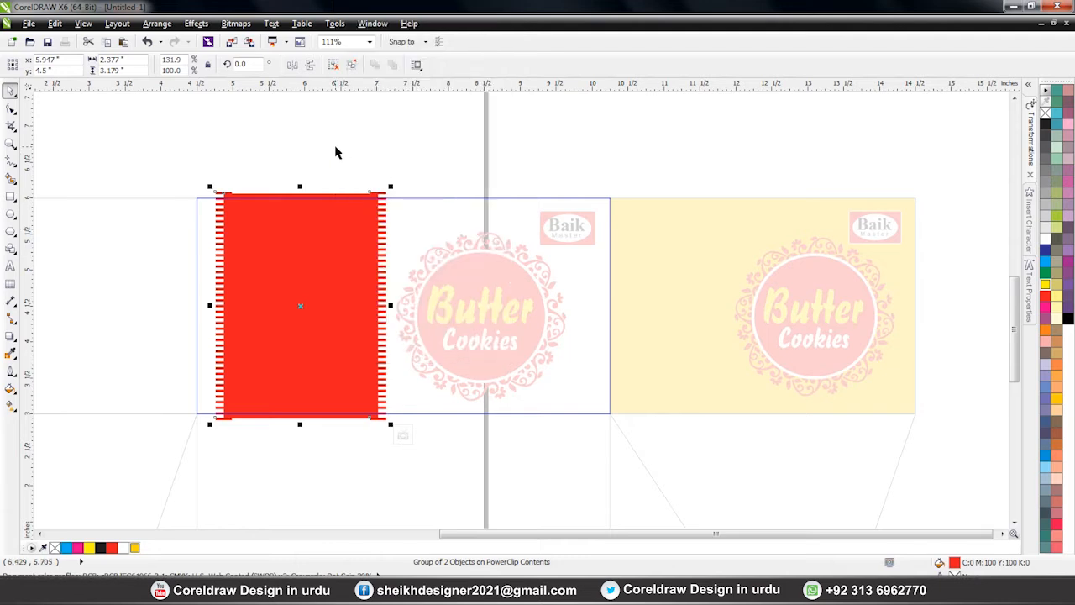
right_click(303, 202)
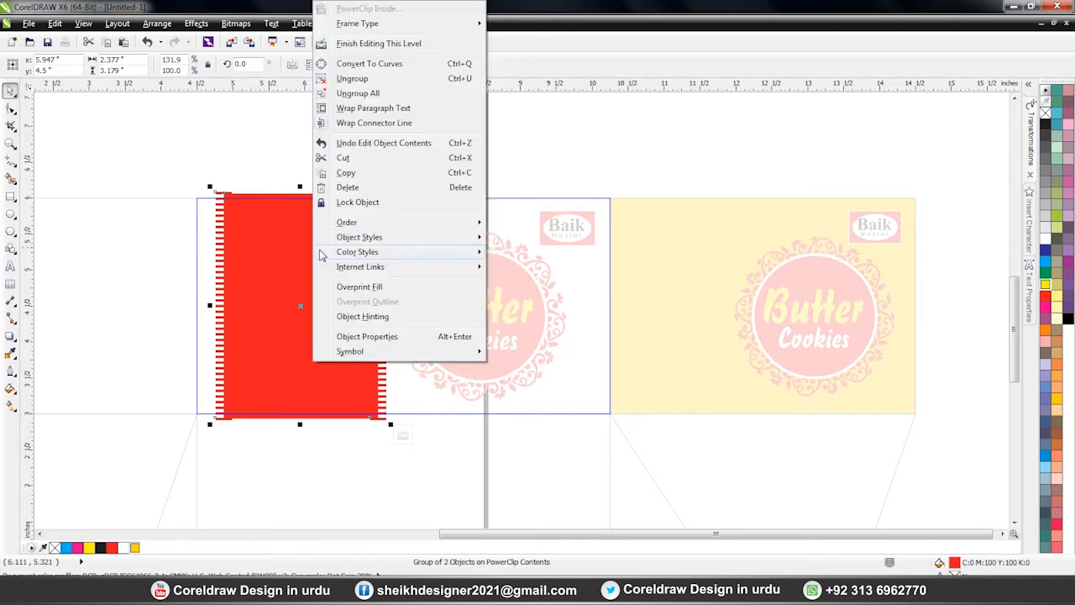
click(358, 42)
Step: Paste the red band, place it on the side panel, and narrow it to about 1.79 inches wide
right_click(408, 146)
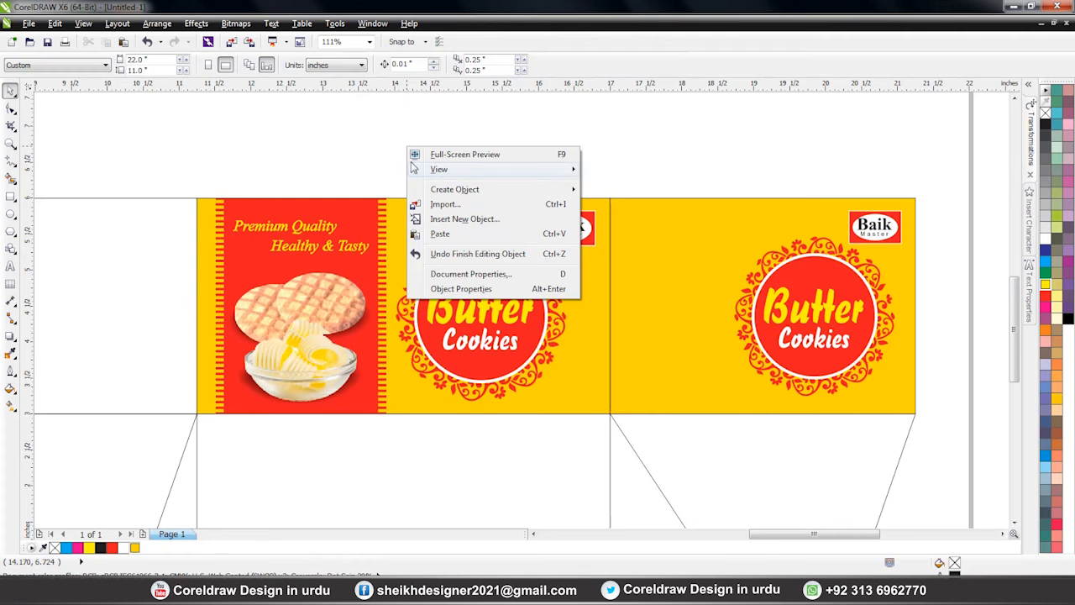
click(449, 243)
drag(327, 262, 729, 282)
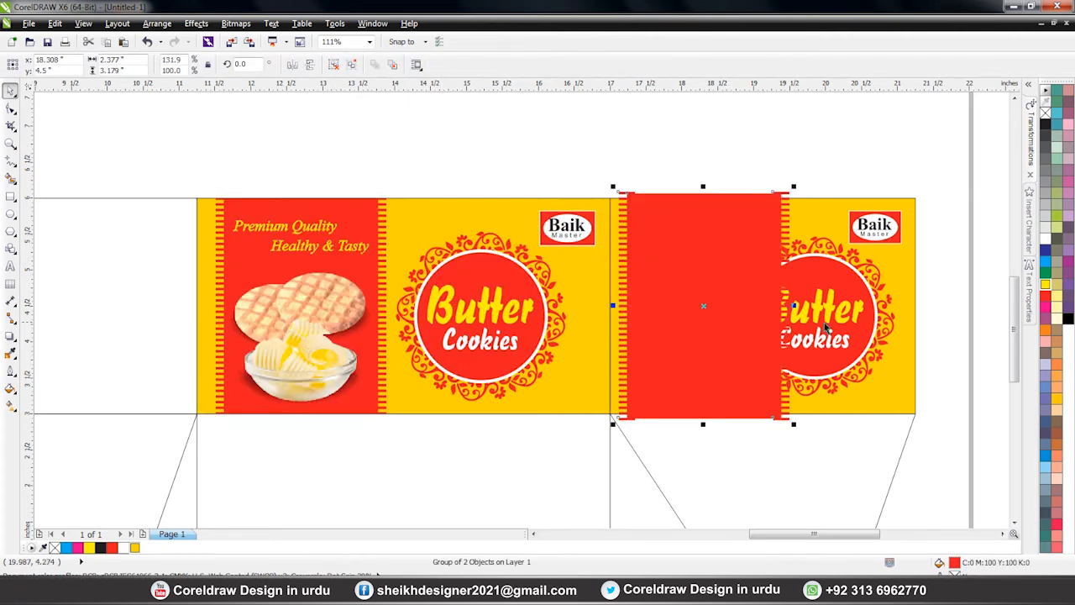
drag(795, 308, 747, 305)
Step: Shrink the side panel's badge and move it clear of the red band, then shift the band slightly towards the badge
click(817, 329)
drag(900, 233, 891, 241)
drag(835, 304, 848, 305)
drag(690, 278, 700, 296)
click(632, 136)
Step: Group the cookie and butter bowl images and copy the group horizontally onto the side panel's red band
click(326, 351)
drag(321, 353, 322, 341)
key(ctrl+z)
shift+click(336, 293)
drag(336, 292, 714, 307)
key(ctrl+z)
click(357, 67)
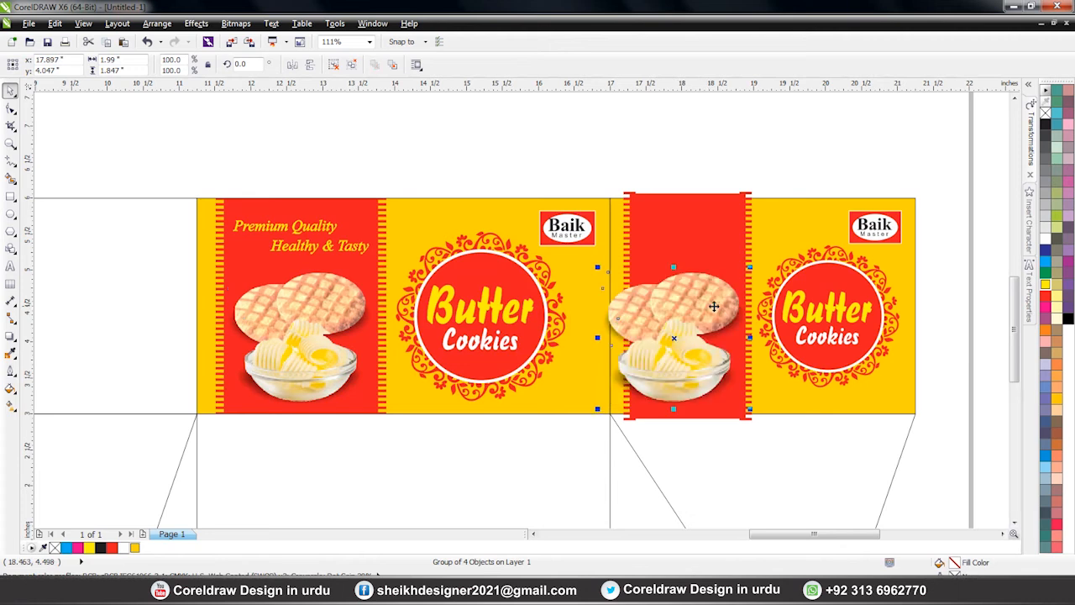
Step: Scale the copied image group down to about 1.61 by 1.49 inches and centre it horizontally on the side panel's band
drag(750, 267, 721, 293)
shift+click(707, 244)
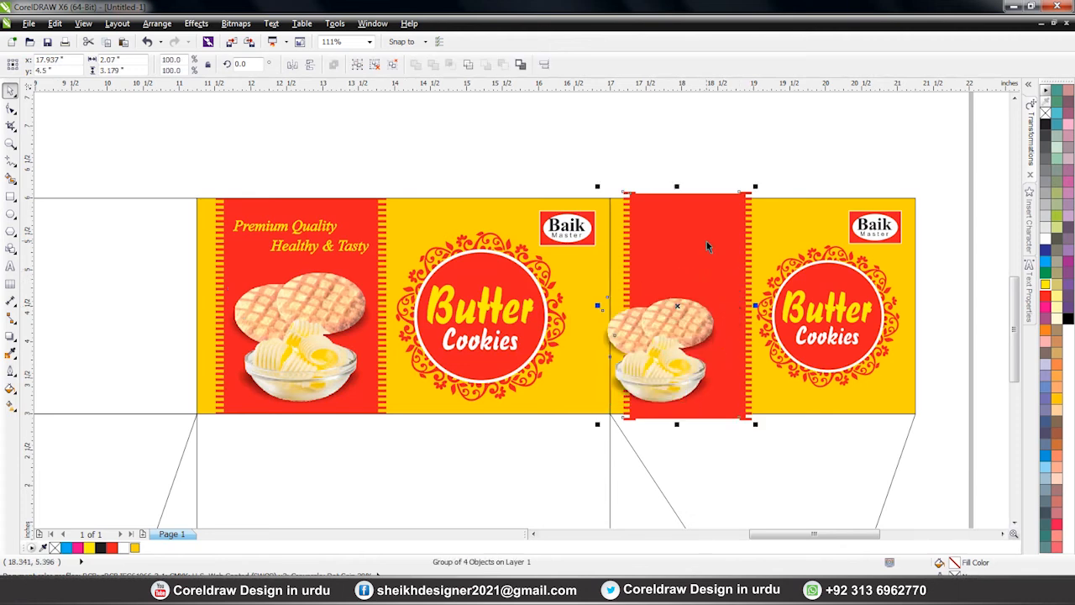
key(c)
shift+click(706, 245)
Step: Copy the slogan onto the side panel's band and shorten the indent before "Healthy" by deleting leading spaces
drag(328, 246, 729, 247)
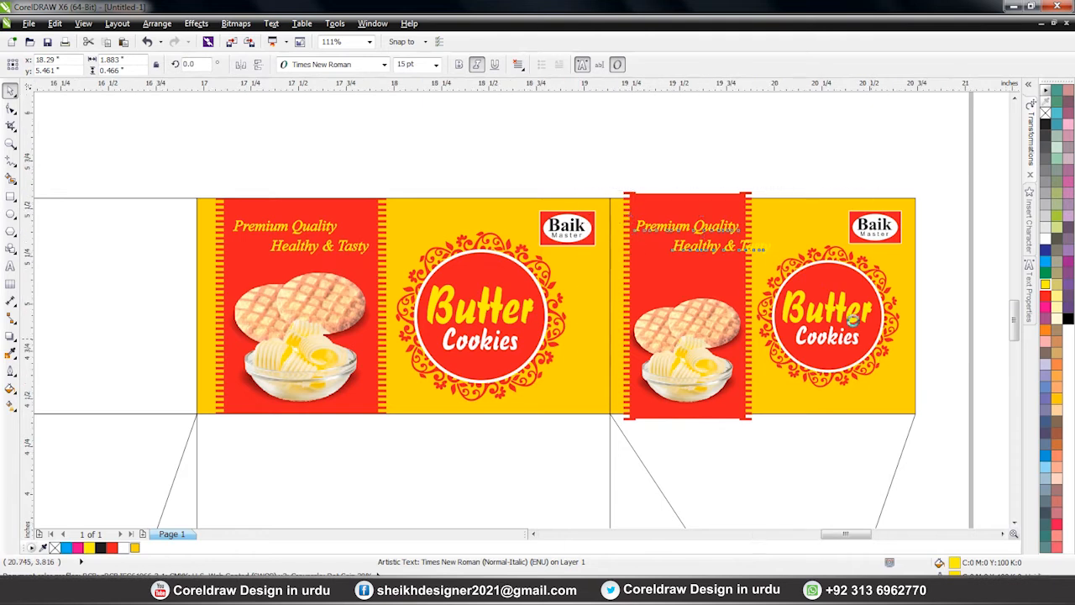
scroll(739, 243, up, 3)
double_click(528, 245)
key(Home)
key(shift+Right)
key(shift+Right)
key(shift+Right)
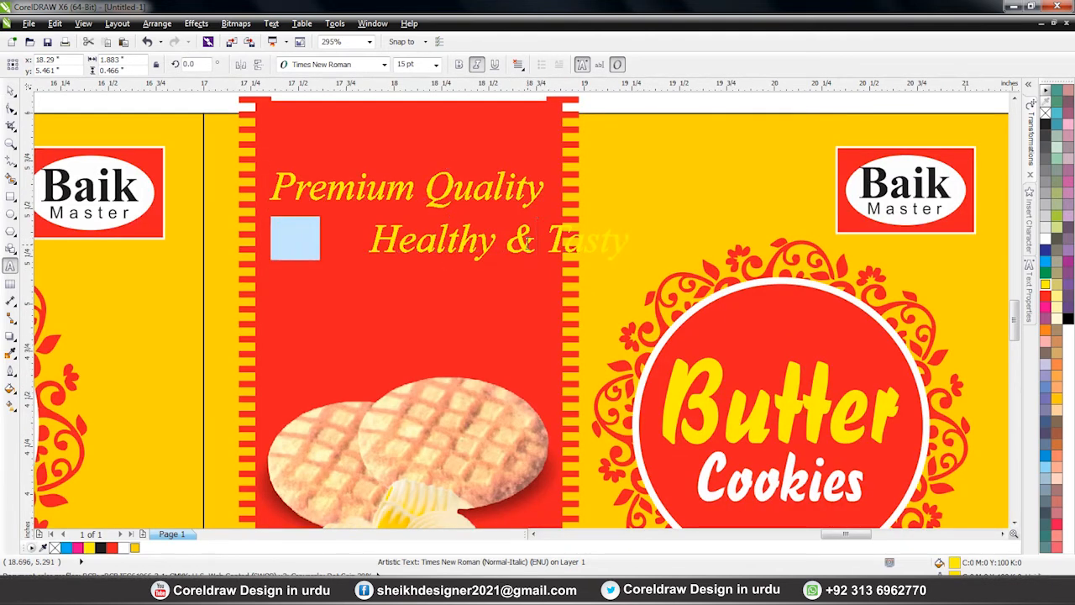
key(Delete)
key(ctrl+space)
Step: Centre the copied slogan horizontally on the side panel's band and shrink it slightly
shift+click(477, 120)
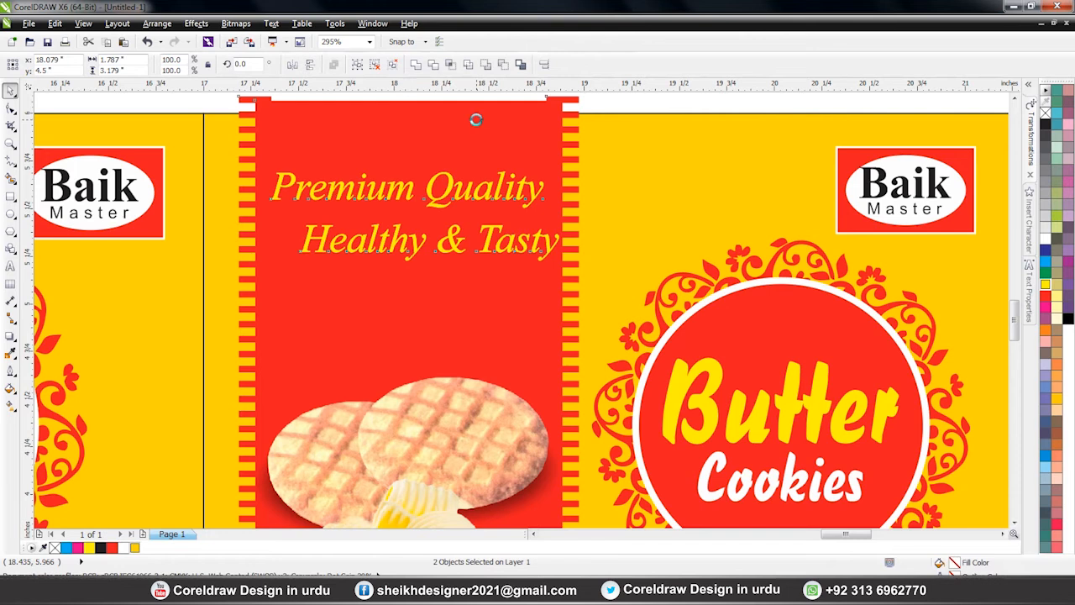
key(c)
click(518, 240)
drag(557, 268, 555, 265)
scroll(551, 252, down, 2)
Step: Enlarge the side panel's Butter Cookies badge to about 2.07 by 2.06 inches
click(481, 350)
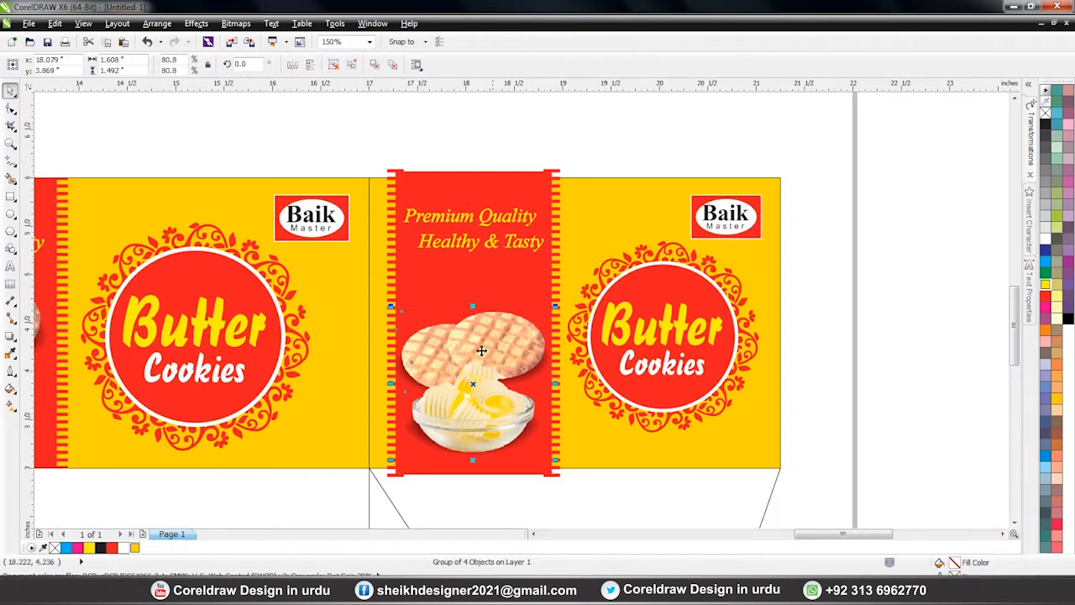
click(517, 290)
click(678, 335)
drag(764, 436, 771, 443)
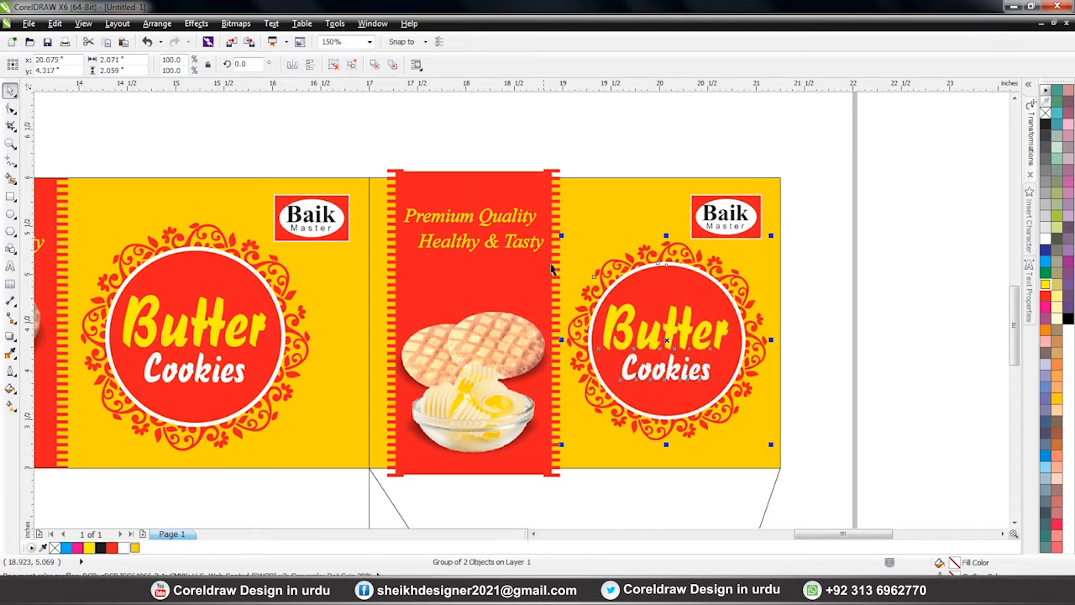
Step: Place the side panel's red band inside the golden panel shape as a PowerClip
click(506, 192)
click(195, 23)
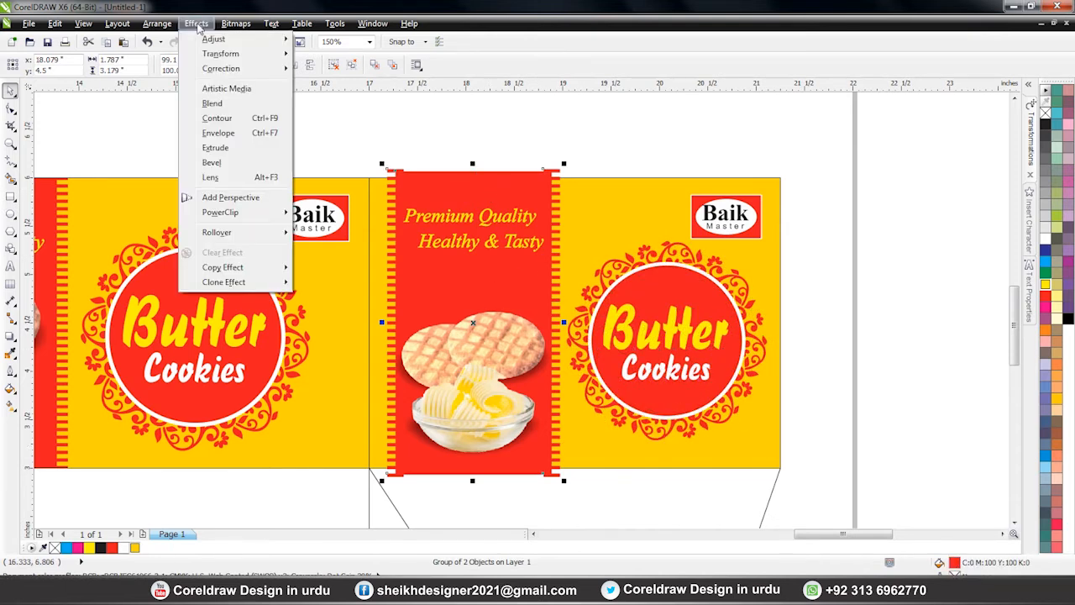
mouse_move(251, 218)
click(361, 215)
click(588, 191)
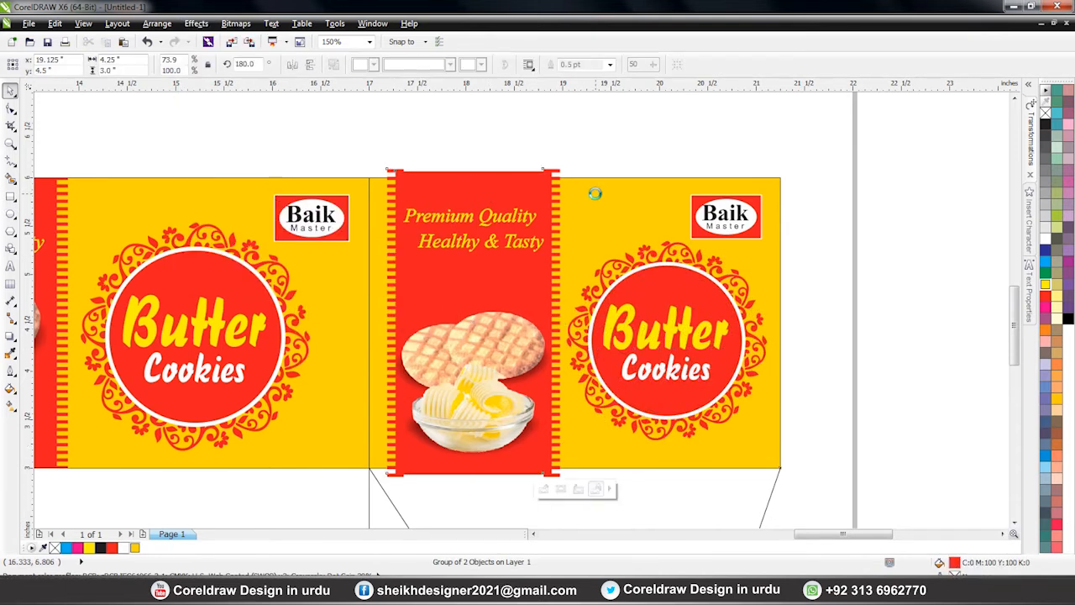
scroll(689, 209, down, 1)
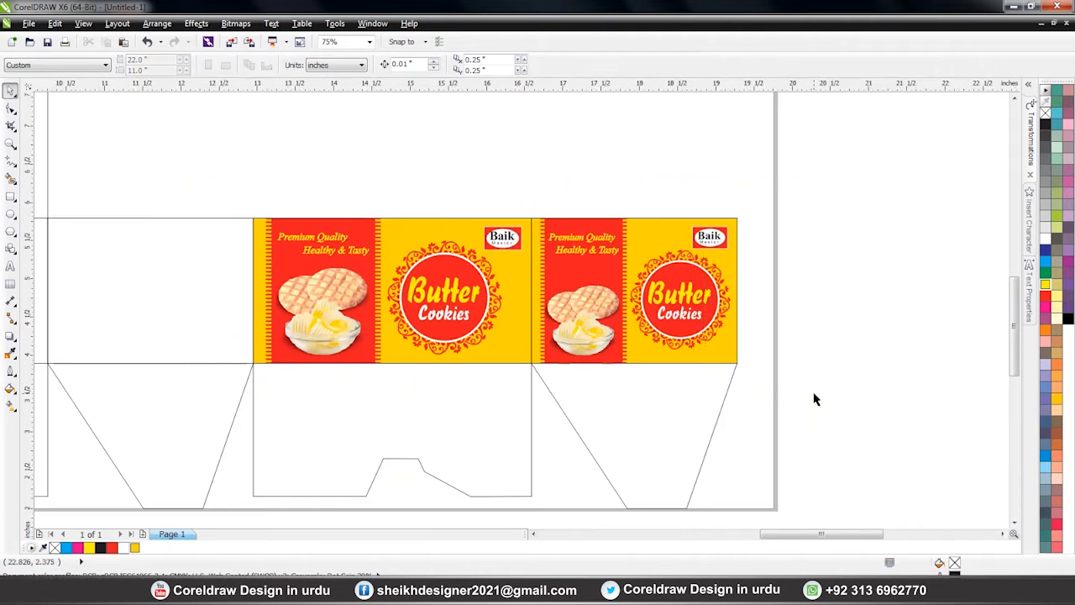
Step: Group the last side panel's artwork and the adjacent front panel's artwork as two separate groups
scroll(475, 198, up, 1)
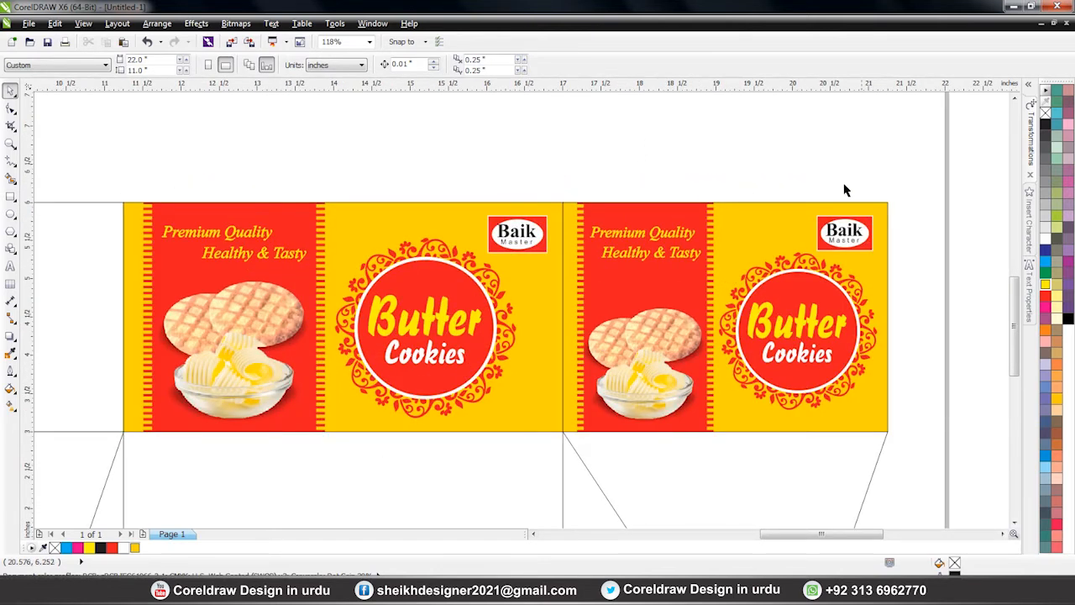
drag(914, 169, 559, 462)
drag(99, 177, 573, 443)
click(359, 65)
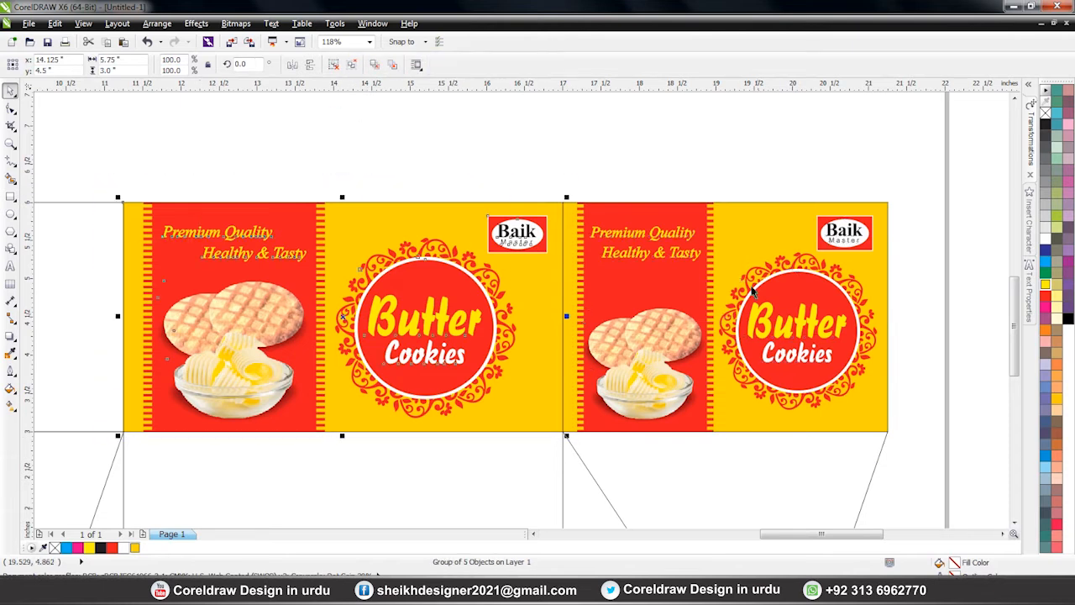
Step: Copy the front panel group onto the empty first panel and centre it horizontally beneath the lid panel
scroll(571, 354, down, 3)
scroll(570, 354, up, 2)
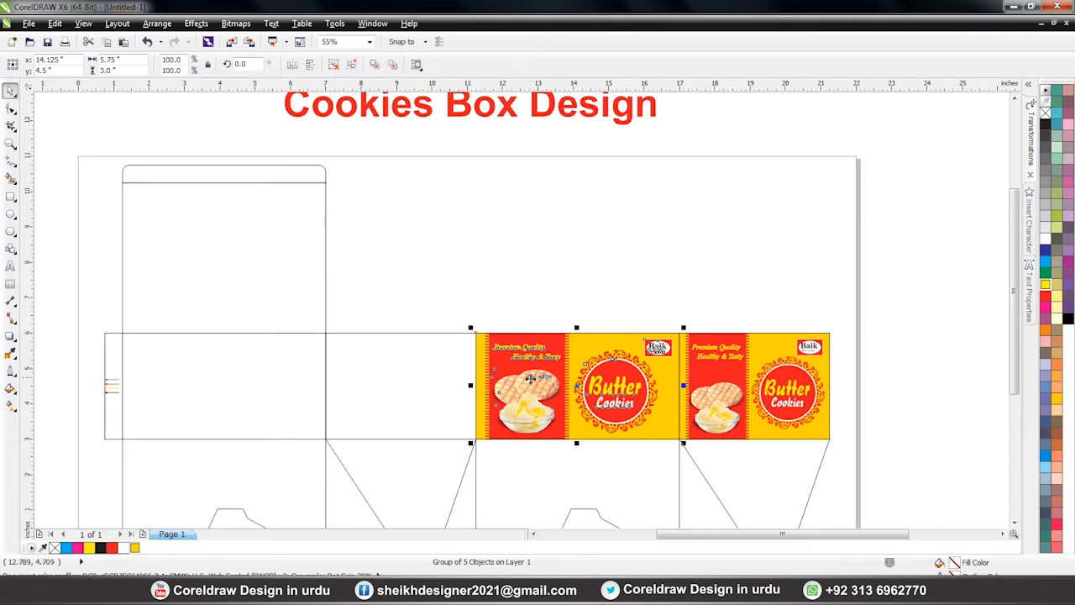
drag(526, 376, 421, 372)
drag(266, 368, 257, 369)
shift+click(326, 276)
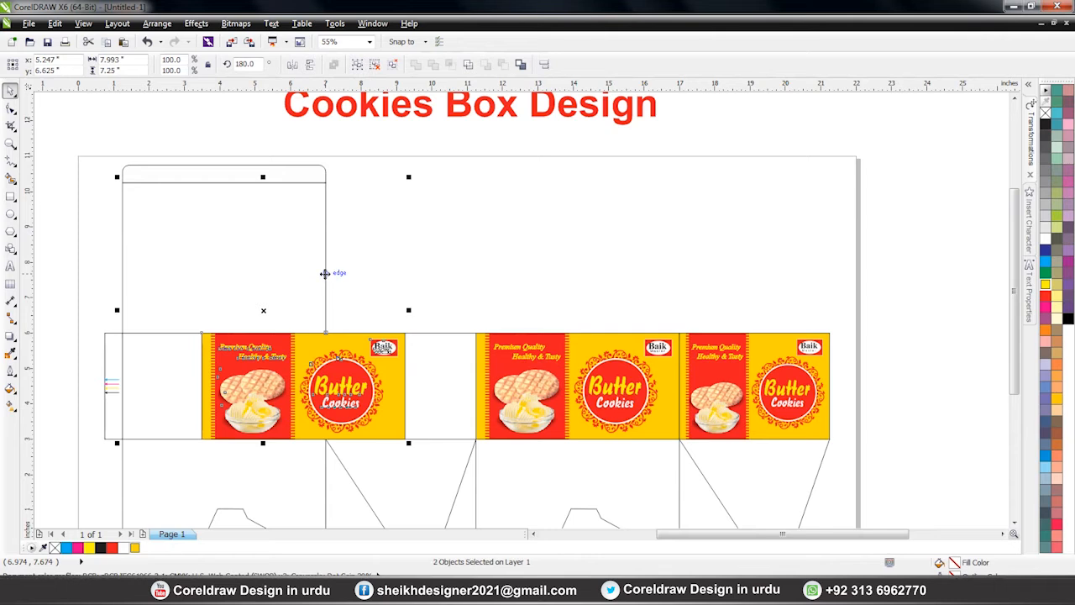
key(c)
click(379, 281)
click(288, 364)
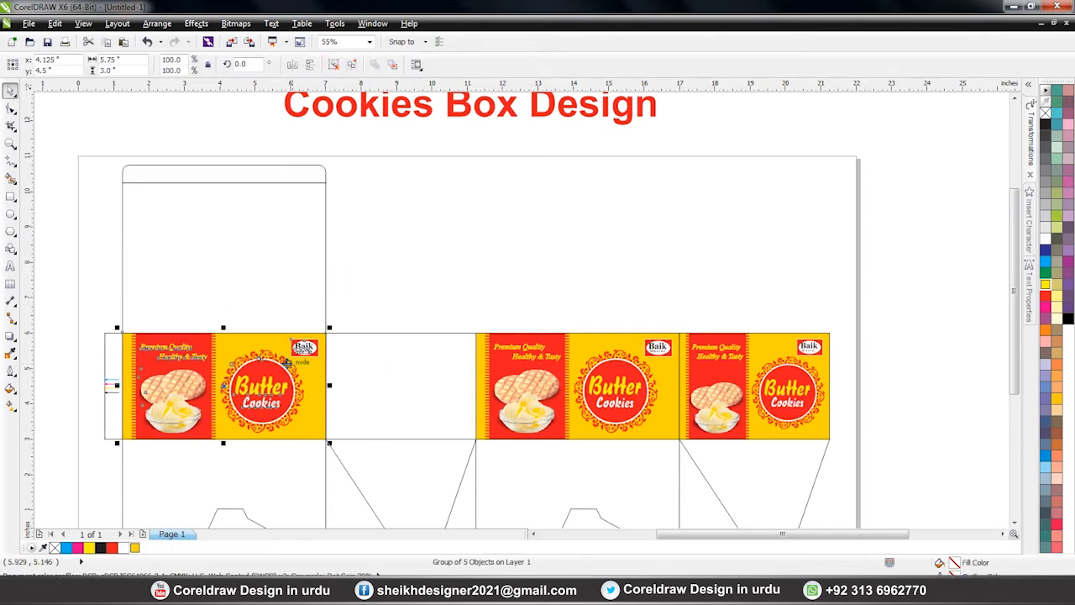
Step: Copy the side panel group into the empty second panel and centre it horizontally there
click(818, 363)
drag(766, 368, 447, 348)
shift+click(342, 334)
key(c)
click(441, 283)
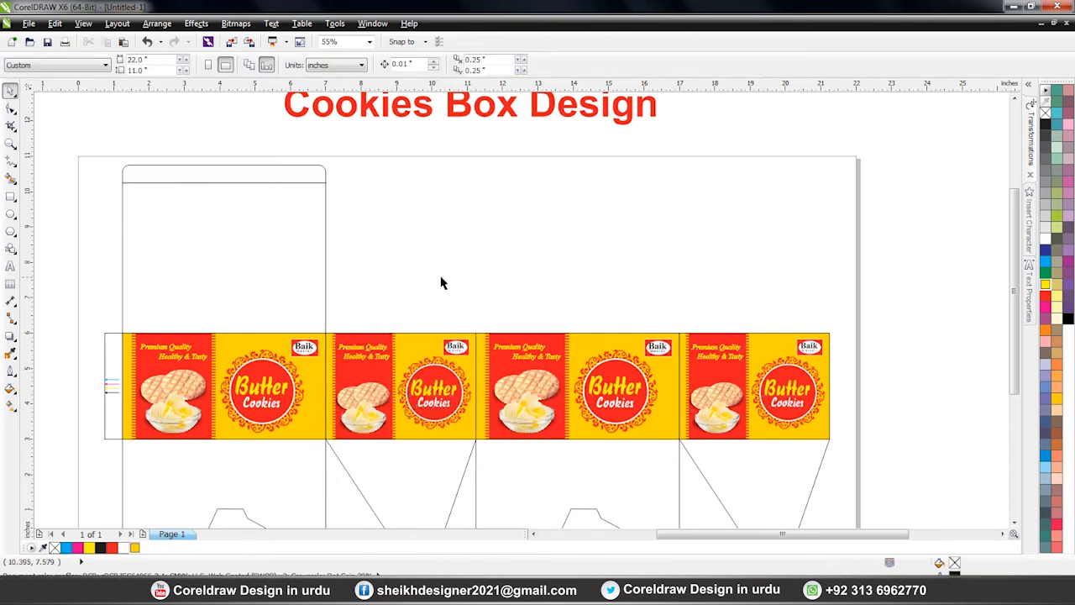
key(F2)
drag(84, 145, 867, 494)
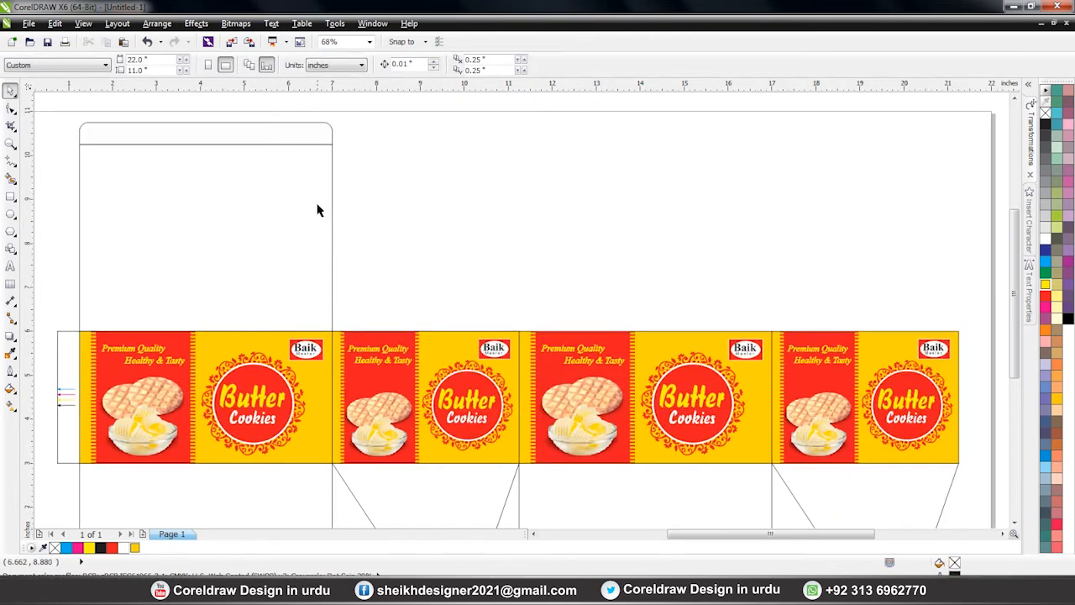
click(333, 209)
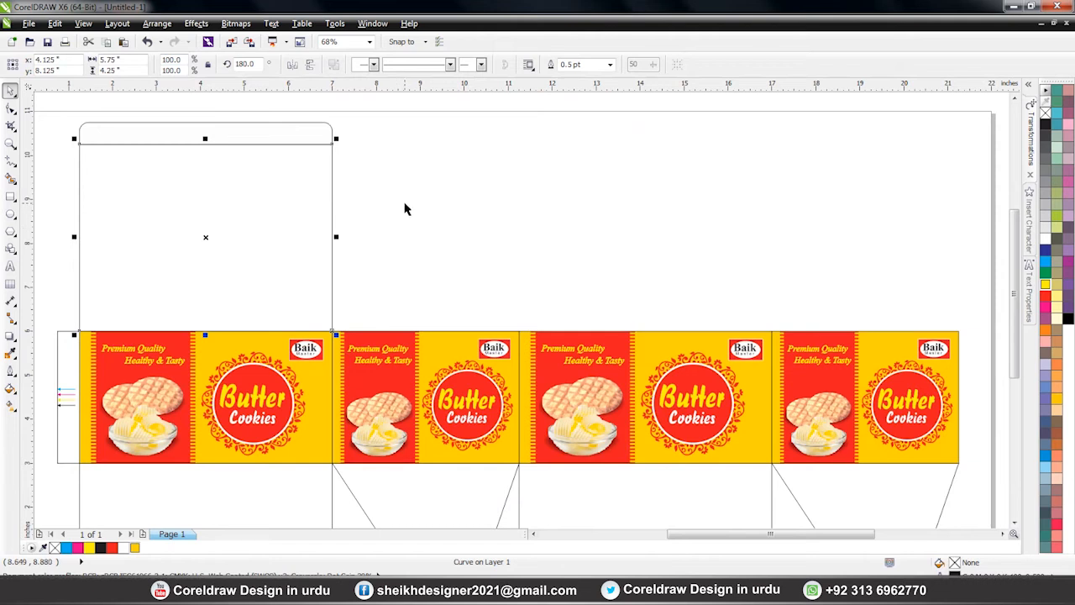
click(405, 204)
click(210, 385)
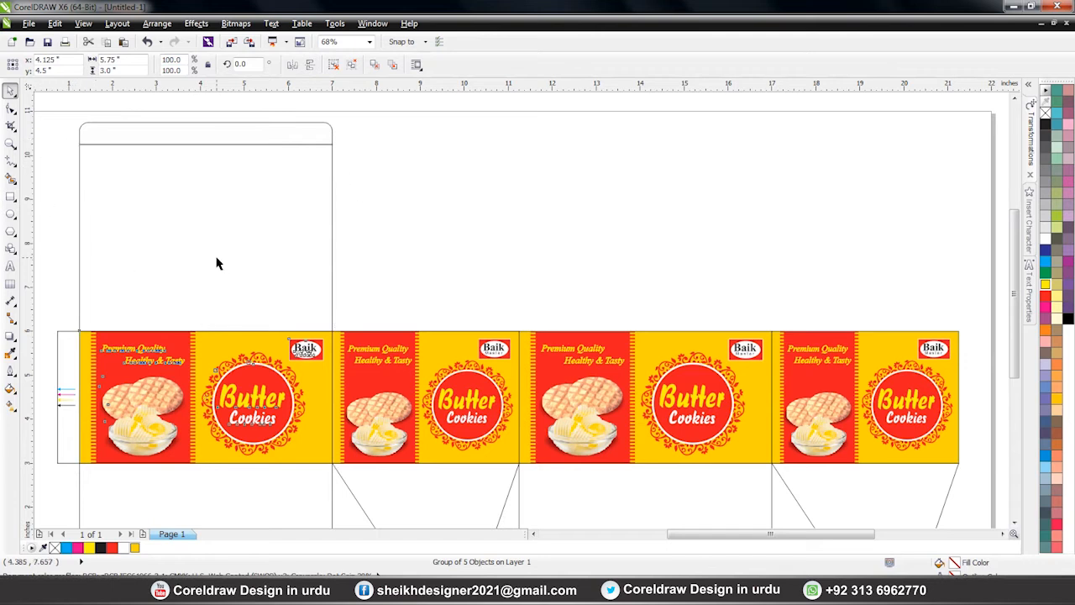
click(439, 246)
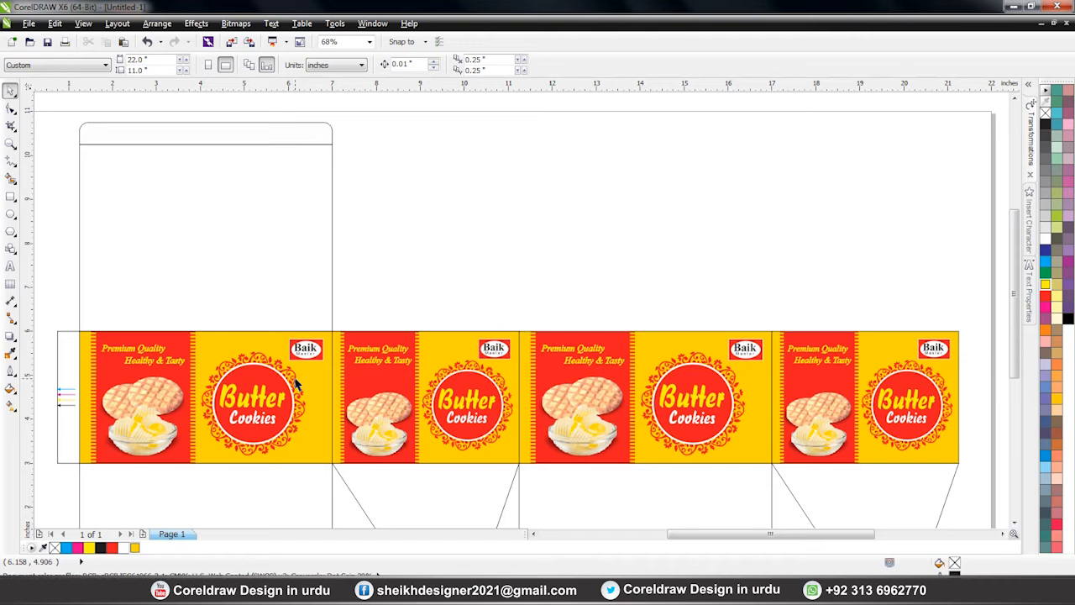
click(296, 384)
click(479, 260)
Step: Switch to the Notepad text file and copy the lines "Rs: 5" and "Packs: 12"
key(alt+Tab)
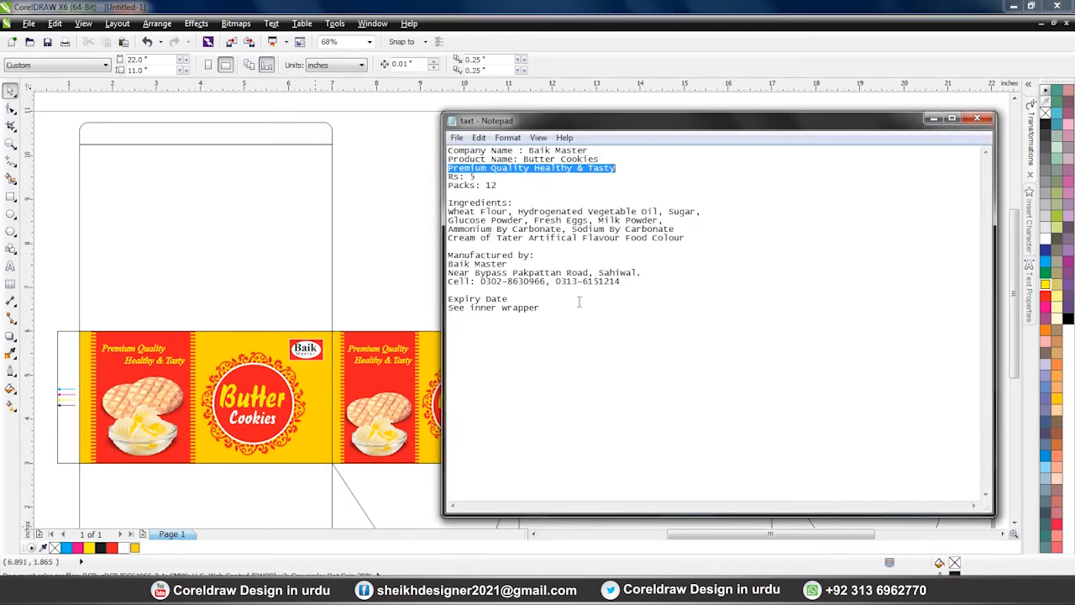
click(508, 189)
drag(507, 185, 447, 176)
right_click(449, 177)
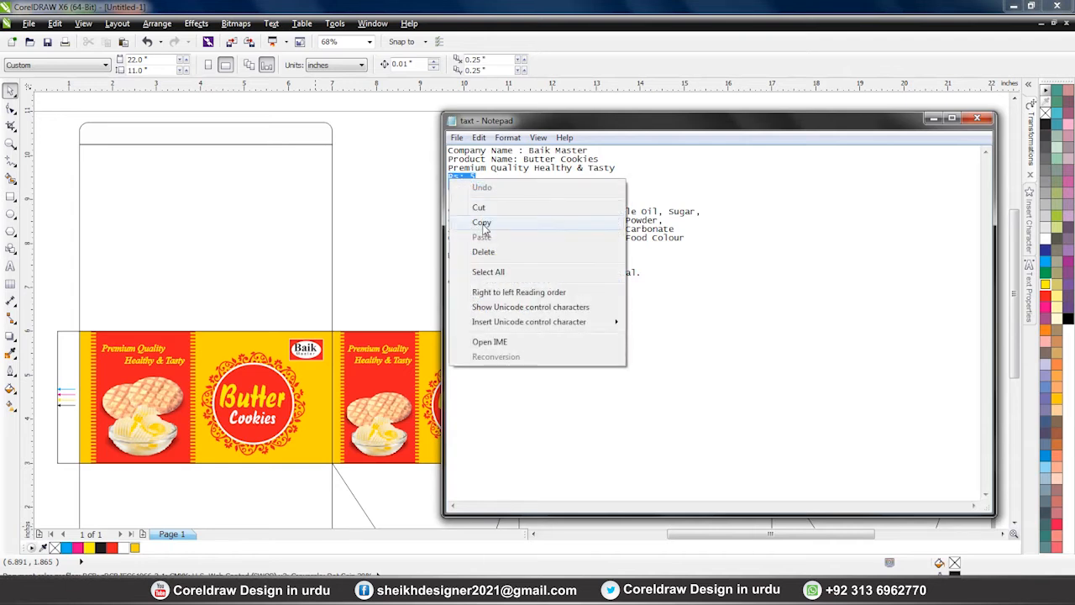
click(481, 222)
Step: Back in CorelDRAW, paste the copied lines as artistic text in the empty area above the second panel
click(430, 287)
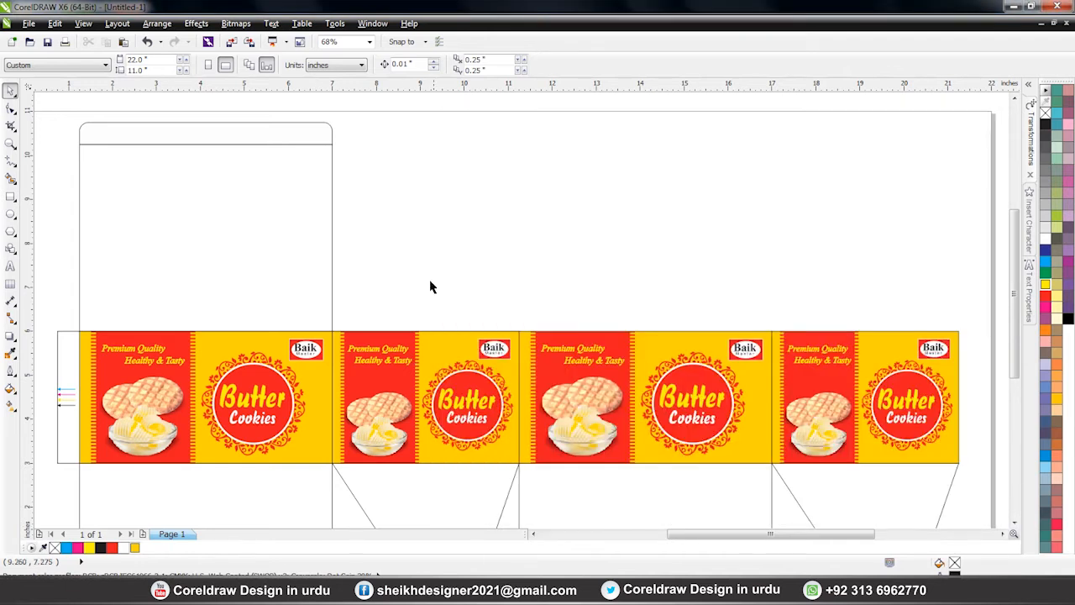
click(10, 266)
click(474, 228)
right_click(461, 211)
click(420, 221)
click(421, 219)
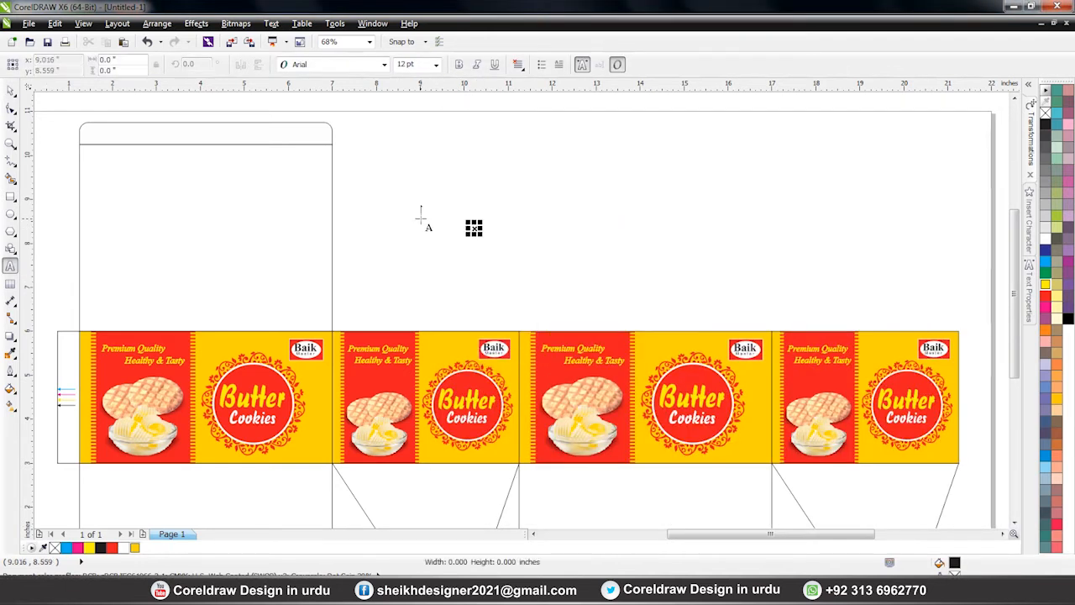
key(ctrl+v)
key(ctrl+space)
key(Escape)
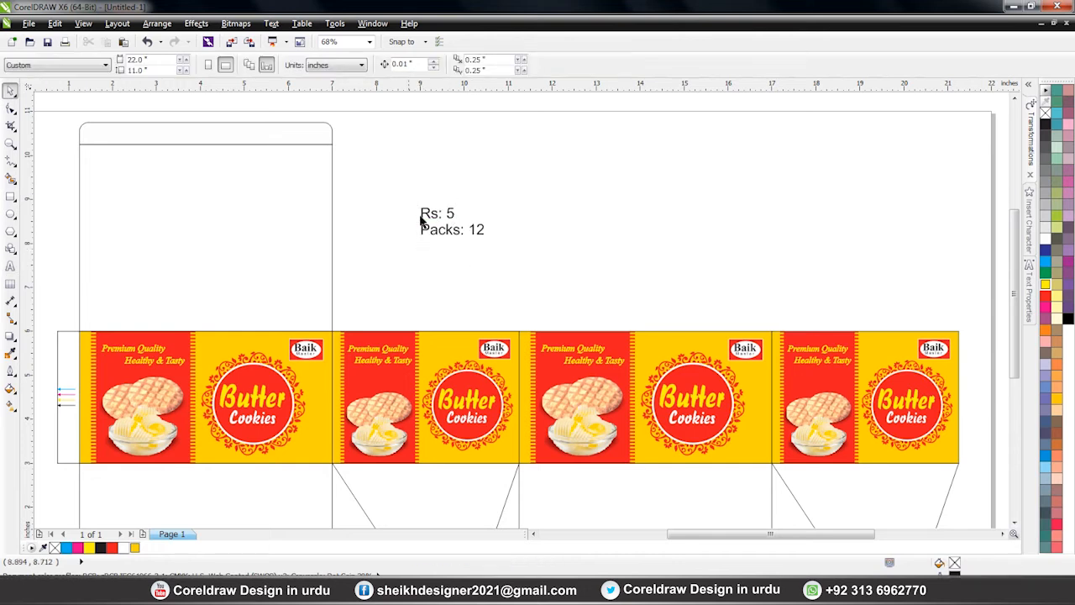
Step: Break the pasted text into separate lines and move "Rs: 5" slightly up from "Packs: 12"
click(422, 220)
scroll(453, 201, up, 3)
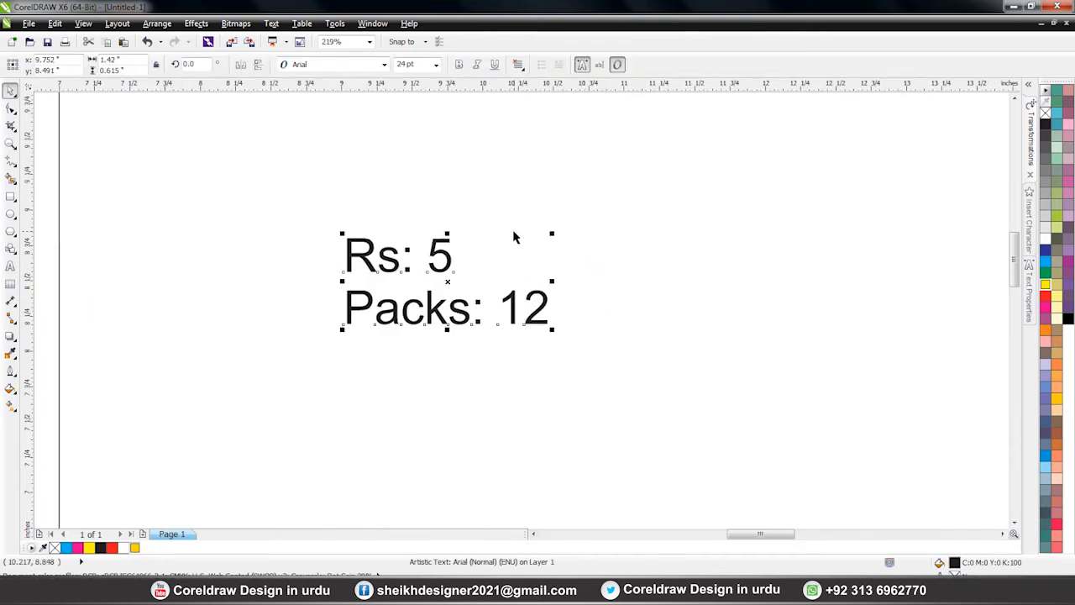
click(160, 24)
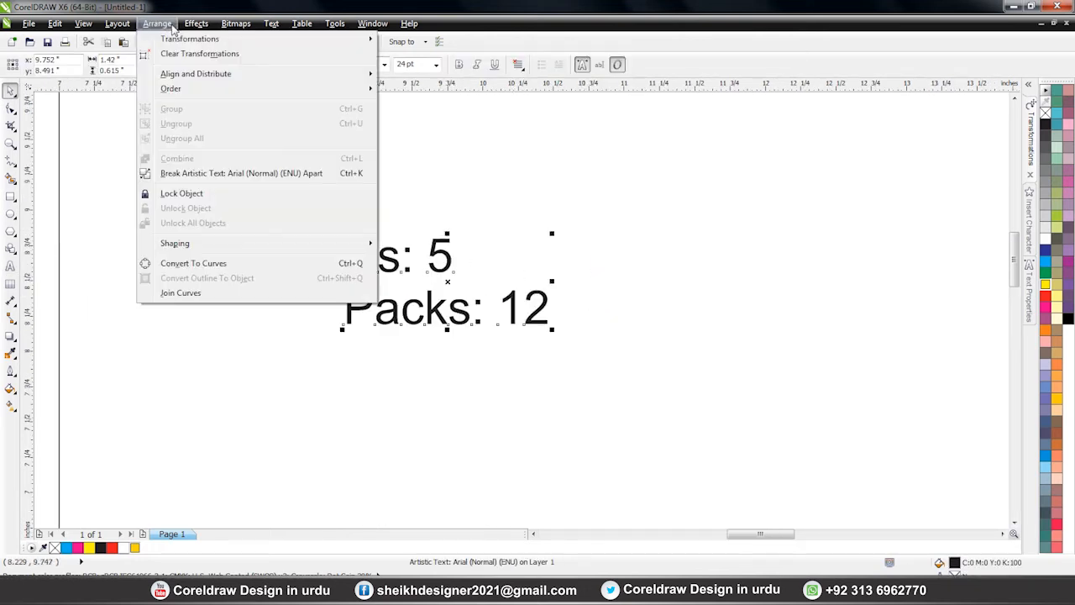
click(202, 174)
click(302, 196)
click(456, 306)
click(441, 244)
mouse_move(441, 245)
mouse_down()
mouse_move(442, 257)
mouse_move(442, 228)
mouse_up()
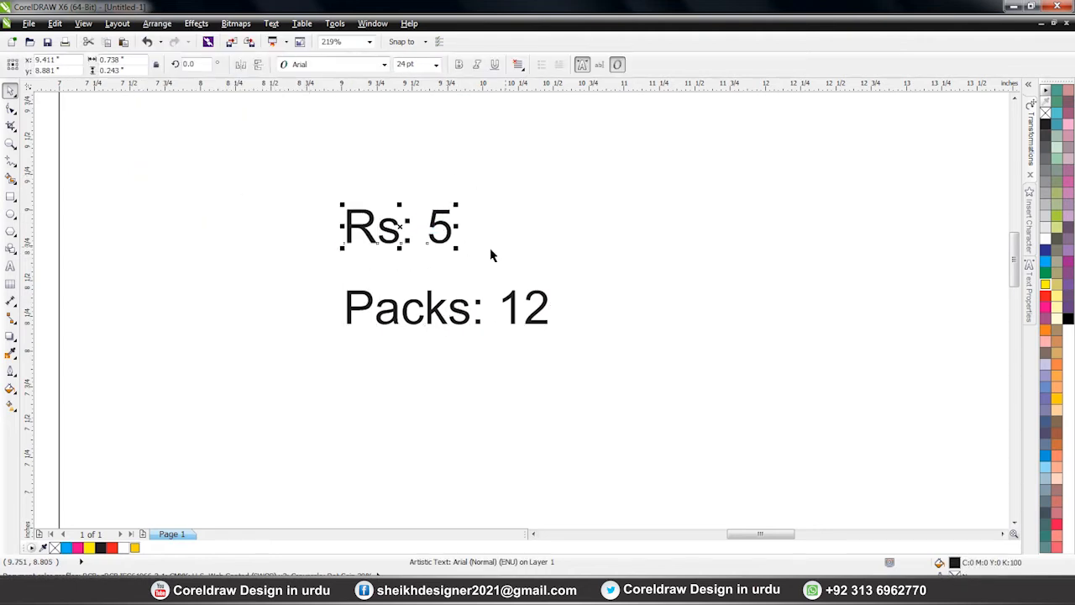
click(469, 232)
click(432, 218)
click(434, 201)
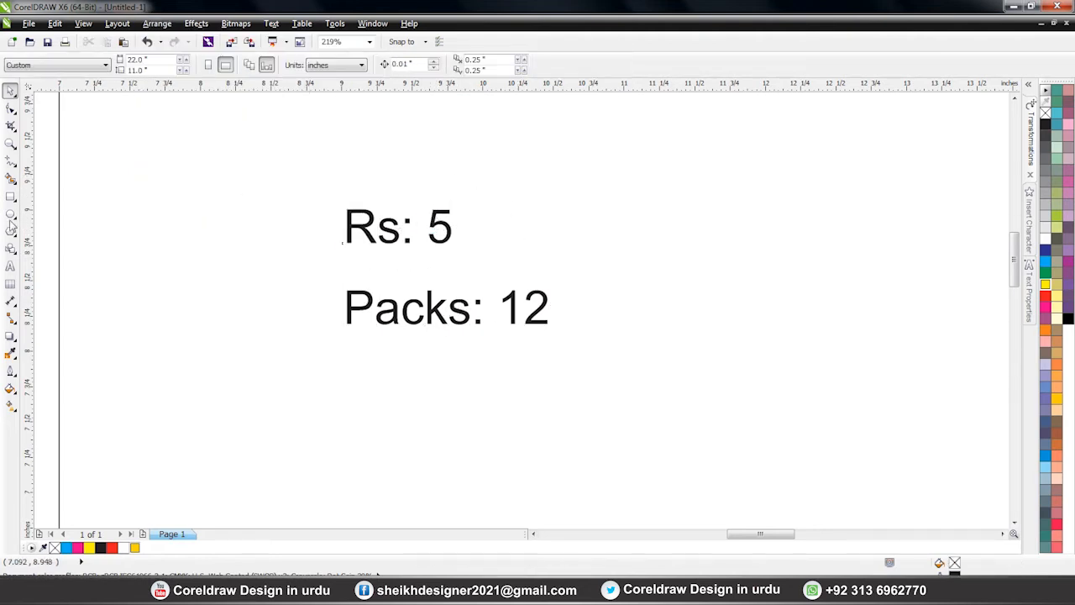
Step: Draw a circle about 0.51 inches across beside the "Rs: 5" text
click(11, 214)
mouse_move(196, 190)
mouse_down()
mouse_move(240, 250)
mouse_move(267, 260)
mouse_up()
key(space)
Step: Put the "5" on its own line below "Rs:" and move the text onto the circle
click(407, 225)
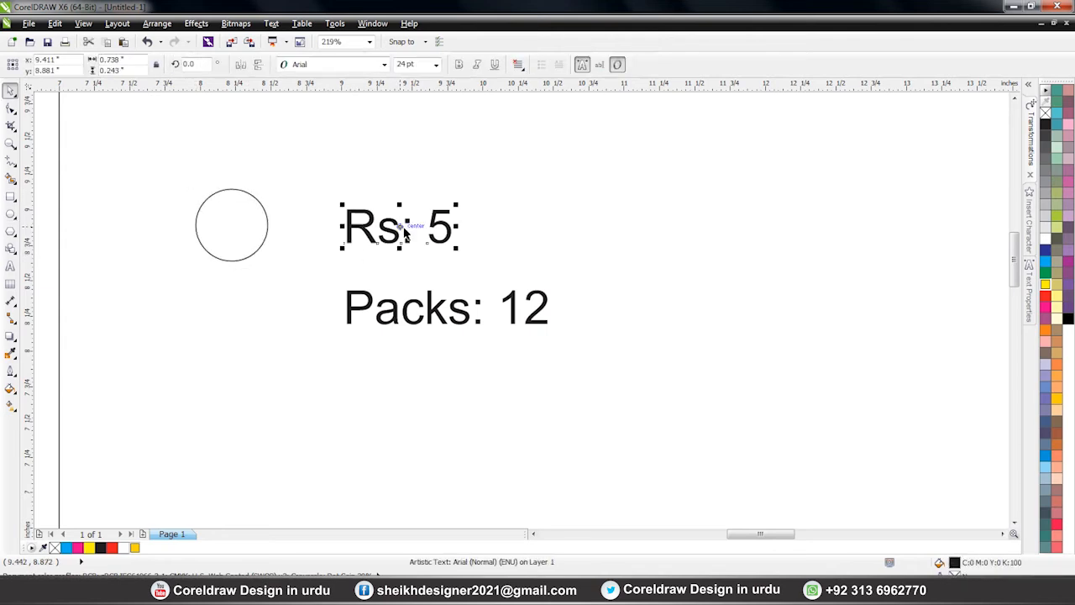
double_click(408, 227)
key(Right)
key(shift+Right)
key(Return)
key(ctrl+space)
drag(363, 241, 206, 231)
scroll(138, 205, up, 3)
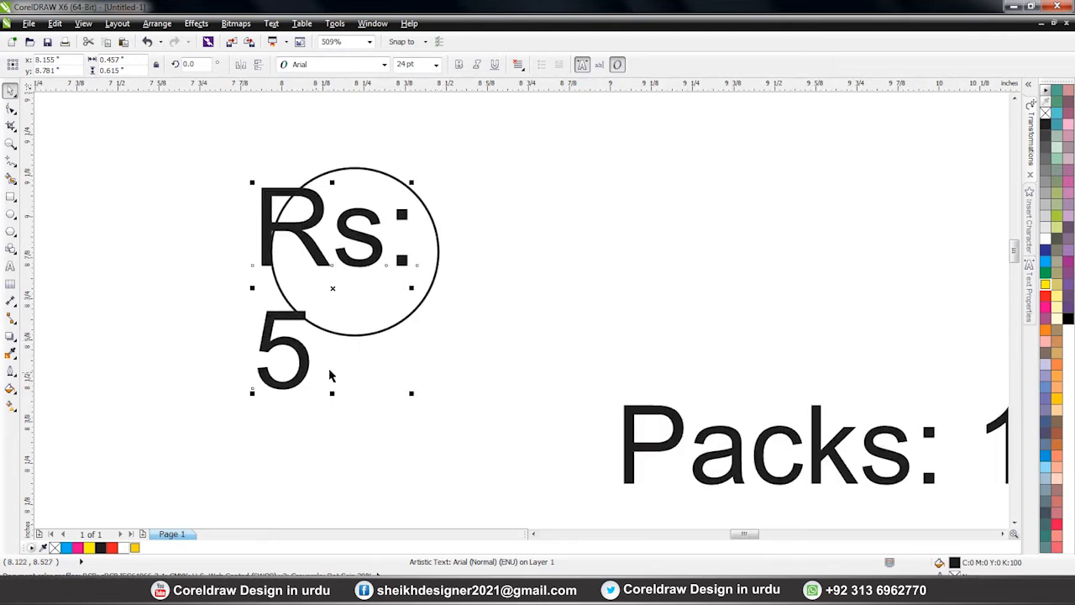
Step: Enlarge the grouped "Rs: 5" text to about 0.187 by 0.385 inches, then ungroup it and make it bold
scroll(254, 395, down, 3)
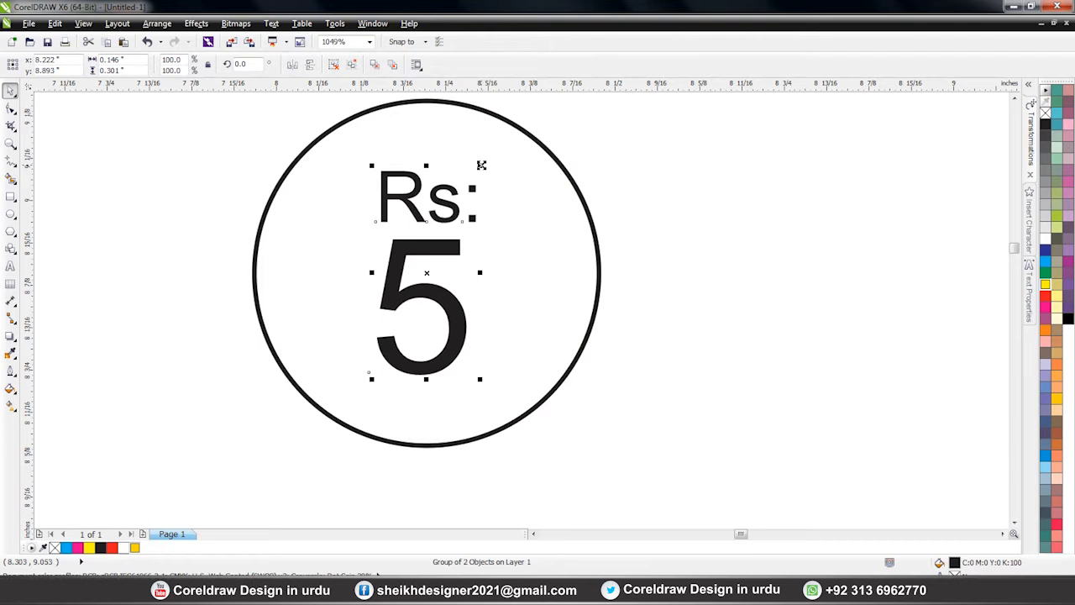
drag(481, 165, 495, 137)
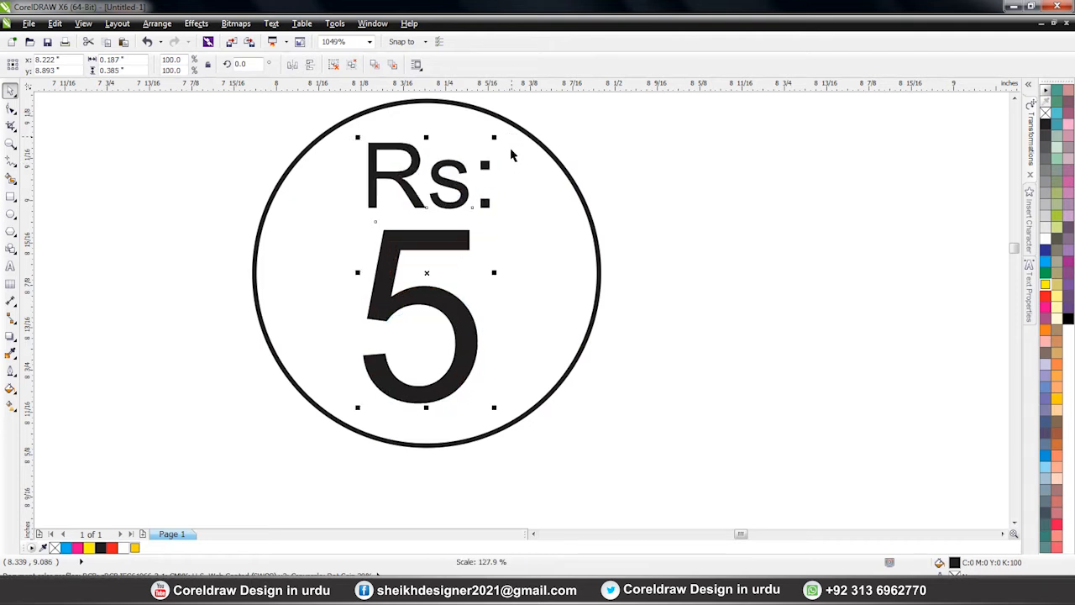
click(333, 65)
click(459, 64)
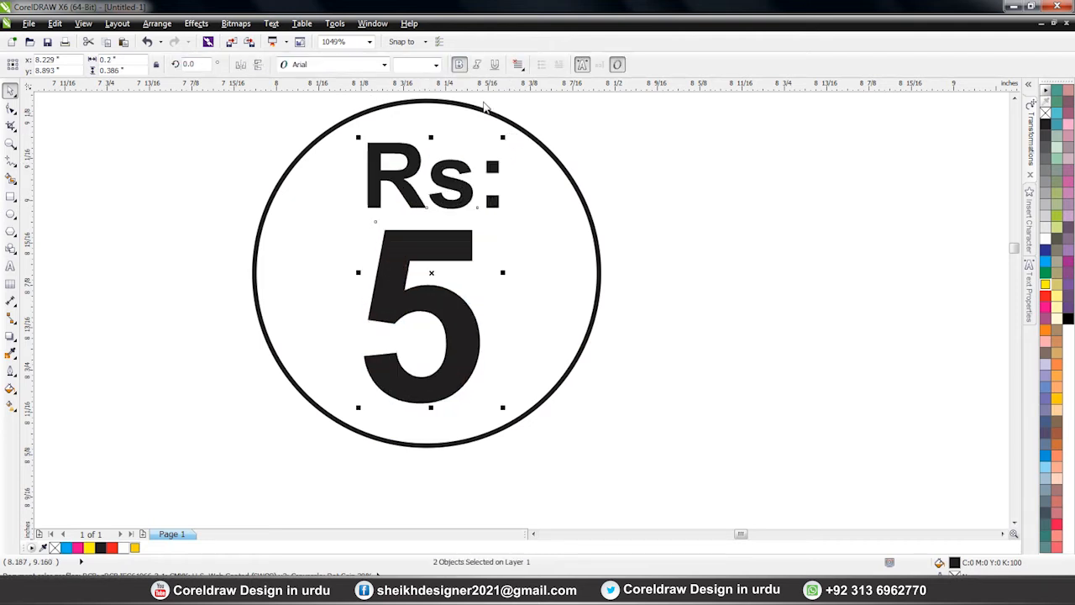
Step: Centre the "Rs:" and "5" texts horizontally within the circle
shift+click(553, 157)
key(c)
shift+click(554, 157)
click(564, 163)
Step: Fill the circle red without an outline and send it behind the price text
click(560, 161)
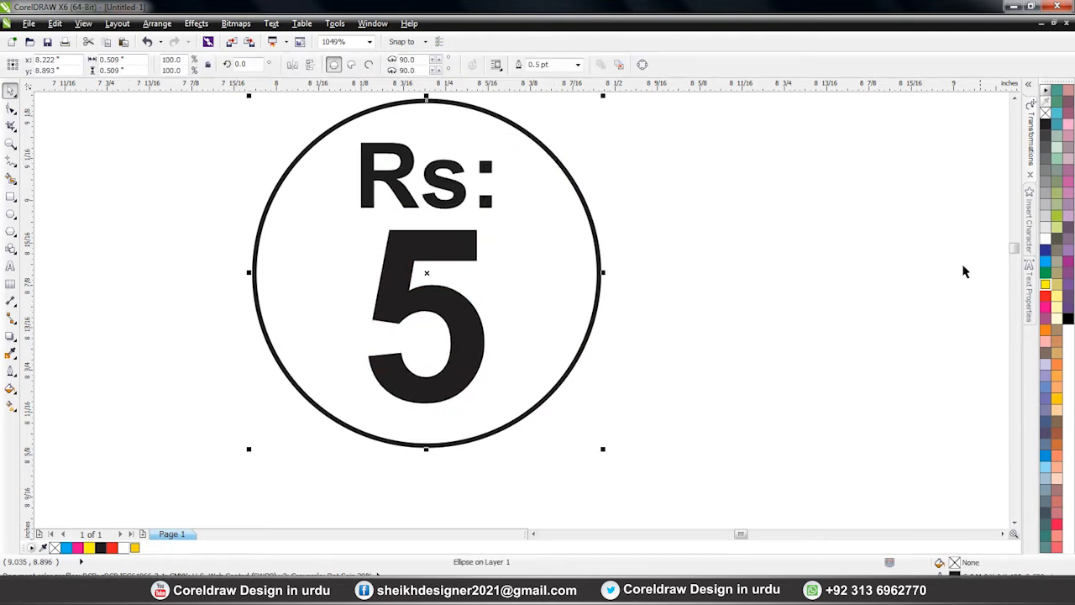
click(1046, 298)
right_click(1045, 113)
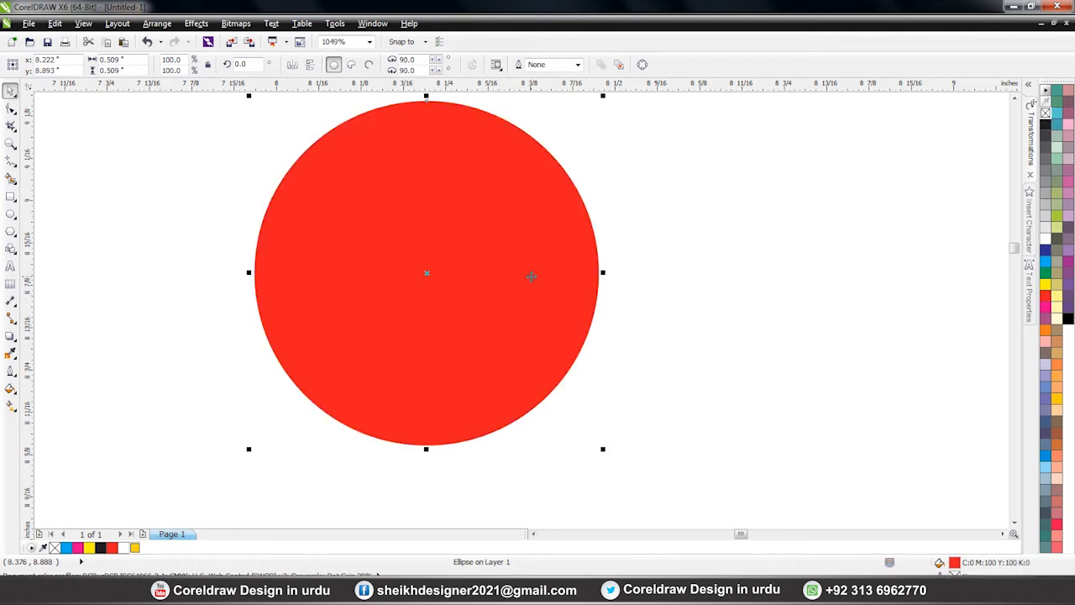
key(shift+Page_Down)
Step: Colour the "Rs: 5" text yellow and group it with the red circle
scroll(450, 263, down, 2)
drag(297, 159, 504, 331)
click(1046, 284)
drag(626, 126, 226, 402)
key(ctrl+g)
Step: Place the price badge at the lower left of the third panel's Butter Cookies badge and shrink it to about 0.376 inches
scroll(417, 227, down, 6)
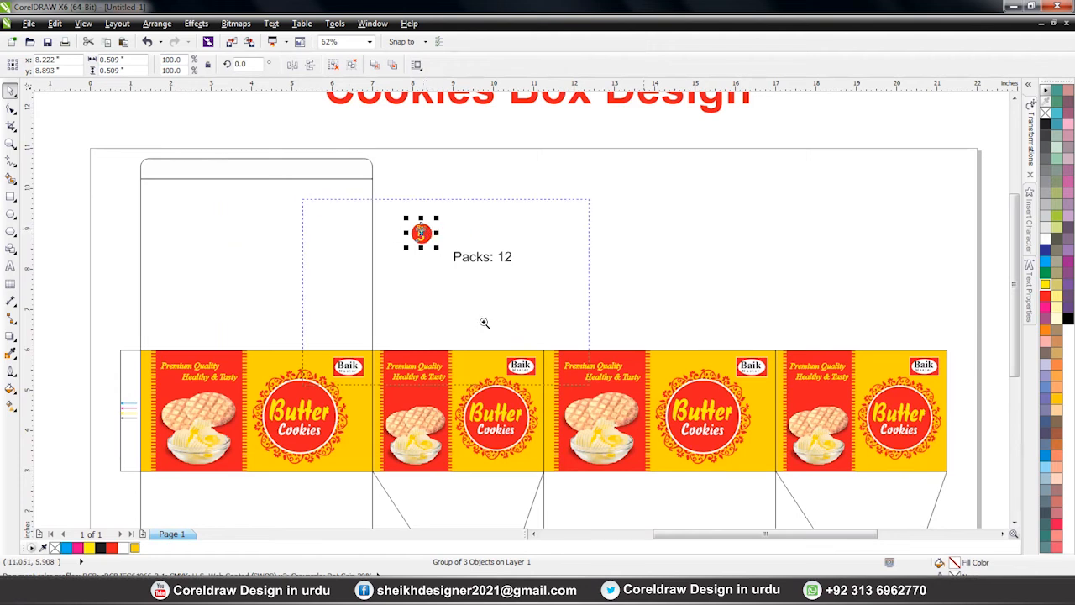
scroll(486, 321, up, 1)
drag(191, 157, 501, 434)
scroll(529, 468, up, 2)
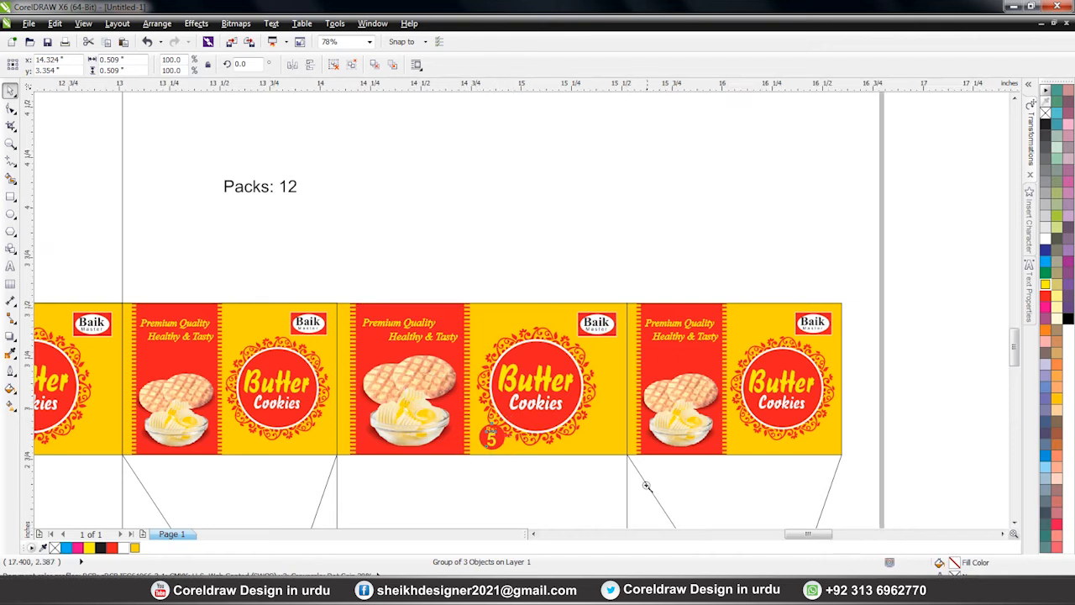
drag(440, 282, 413, 308)
drag(378, 344, 365, 346)
Step: Move the "Packs: 12" text just below the third panel's golden area
scroll(509, 378, down, 4)
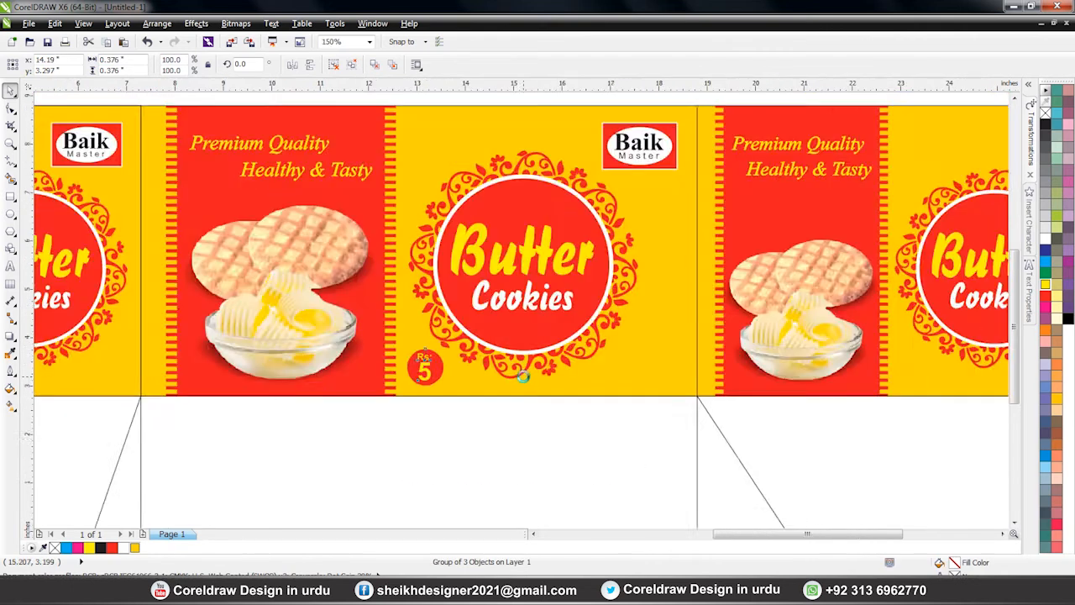
drag(282, 137, 590, 403)
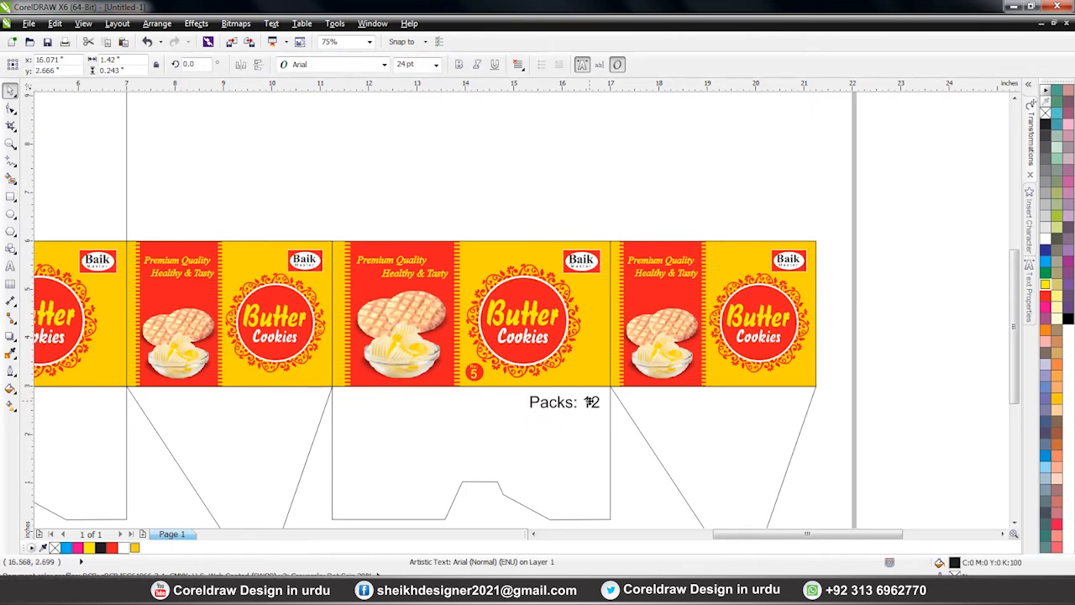
scroll(591, 403, up, 3)
key(Escape)
Step: Draw a rectangle about 0.78 by 0.25 inches in the third panel's lower right corner
key(F6)
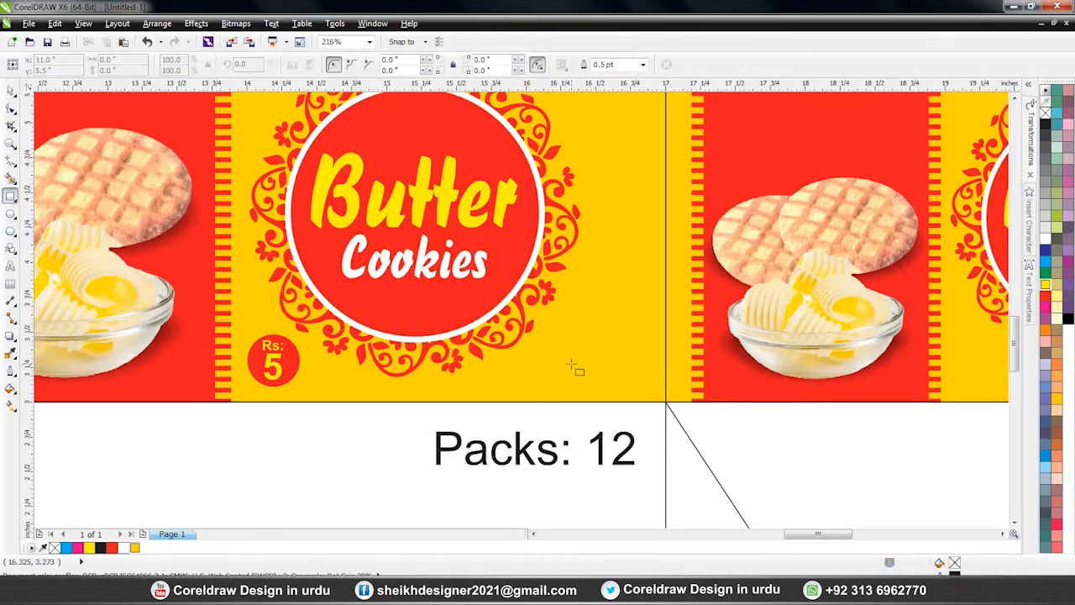
drag(541, 349, 650, 385)
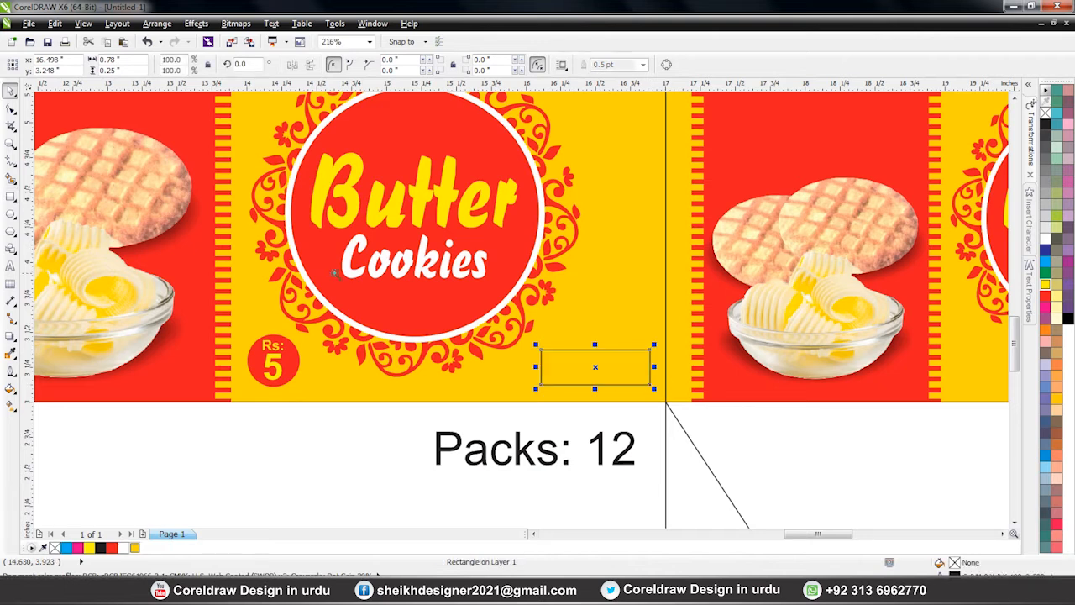
scroll(595, 458, up, 2)
Step: Round the rectangle's corners to about 0.059 inches and fill it red without an outline
click(12, 109)
drag(487, 243, 508, 262)
key(space)
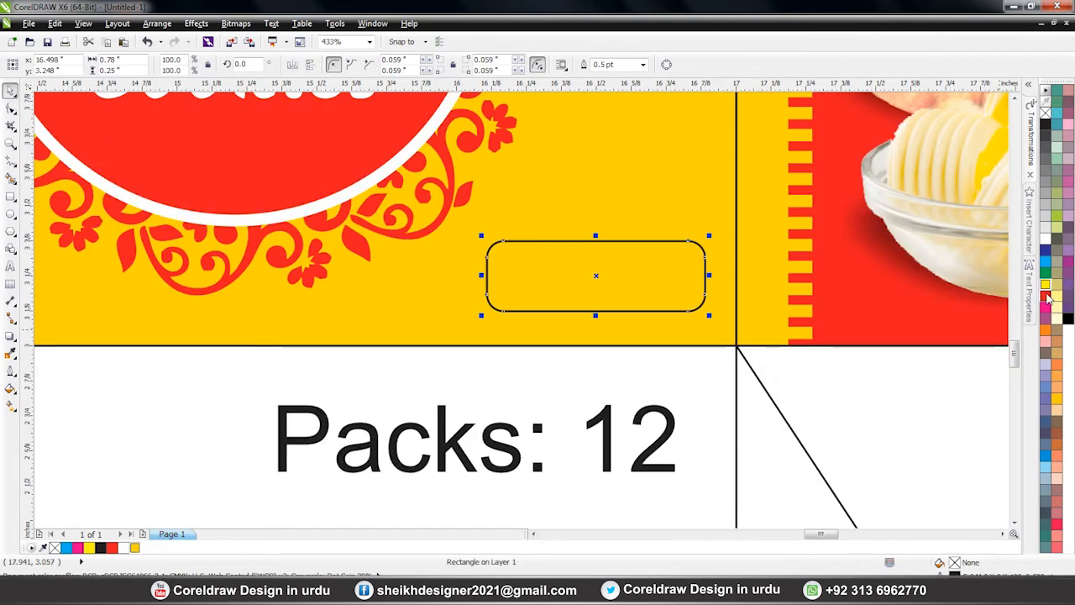
click(1045, 295)
right_click(1045, 116)
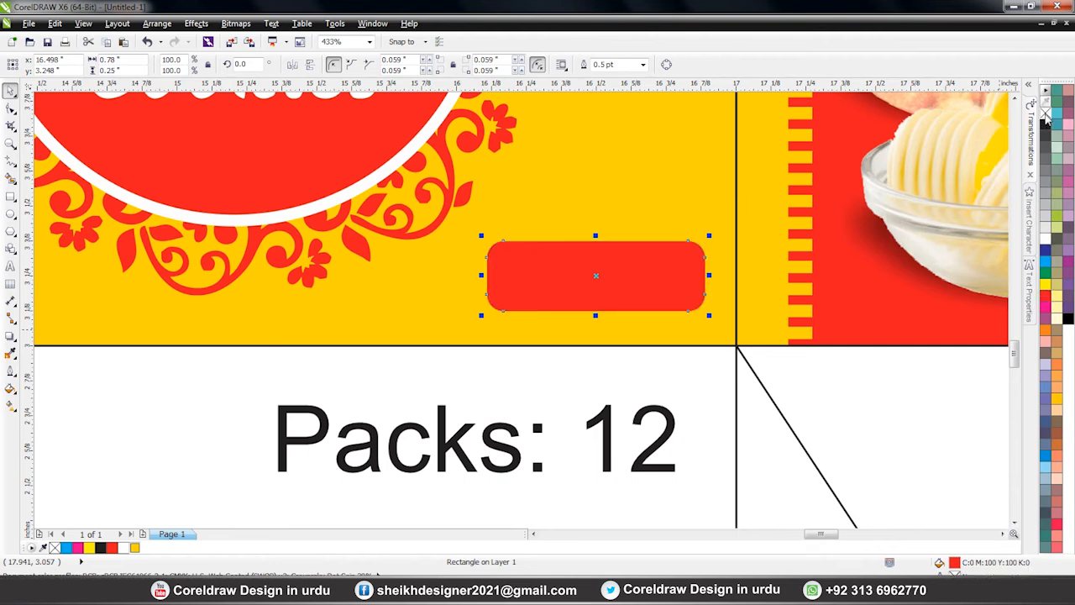
Step: Reword the "Packs: 12" text as "12 Packs" and make it bold
double_click(661, 418)
key(Left)
key(Left)
key(Left)
key(Left)
key(shift+Right)
key(shift+Right)
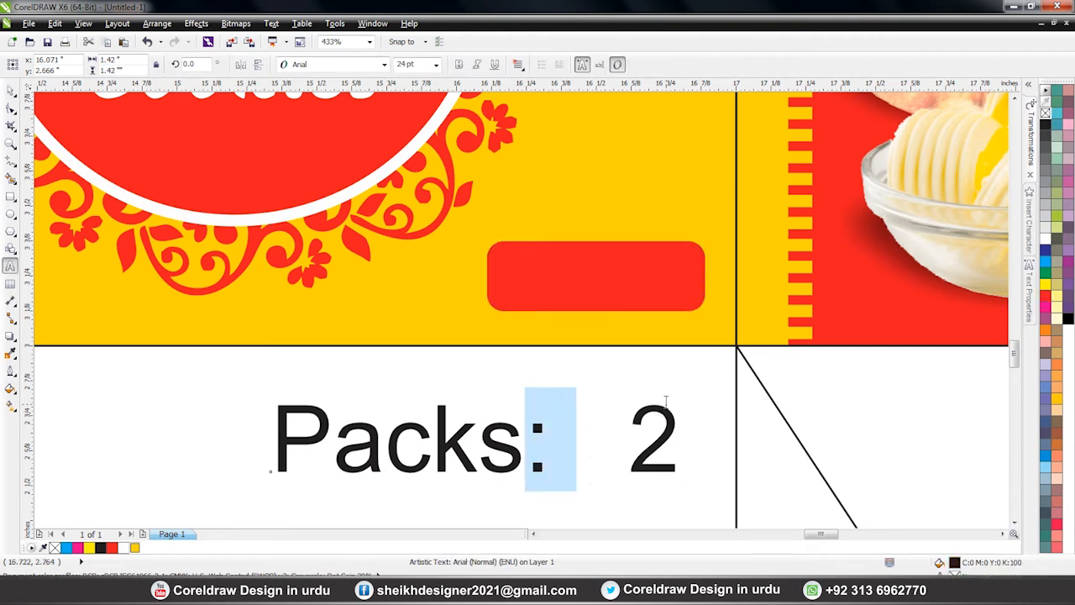
key(Delete)
key(shift+Right)
key(shift+Right)
key(ctrl+x)
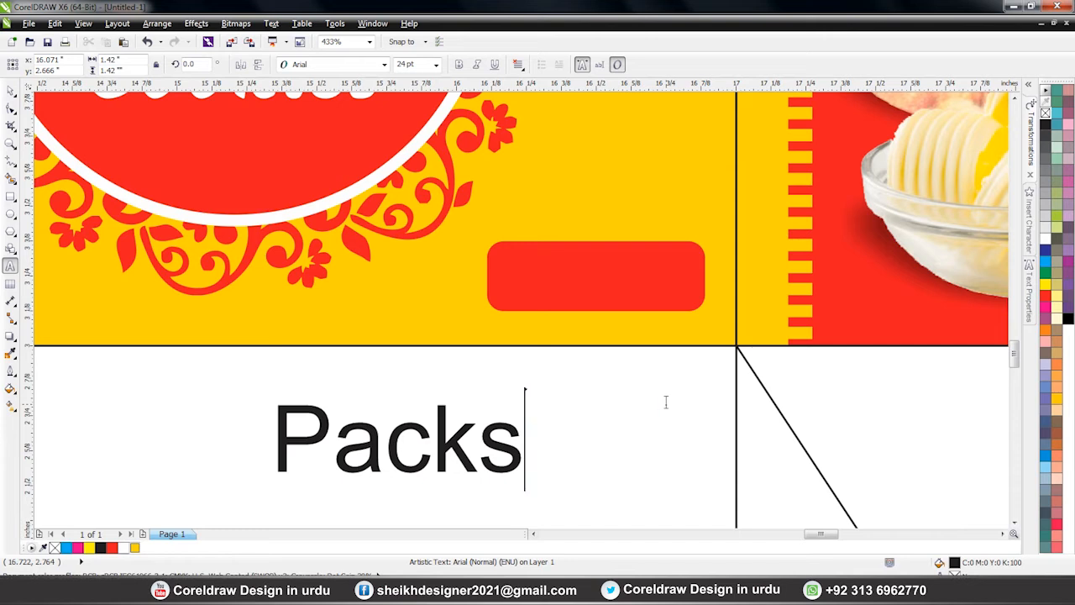
key(Home)
key(ctrl+v)
key(ctrl+space)
click(459, 64)
Step: Centre the "12 Packs" text on the red rounded rectangle and bring it to the front
shift+click(616, 262)
key(c)
key(e)
key(Escape)
click(727, 289)
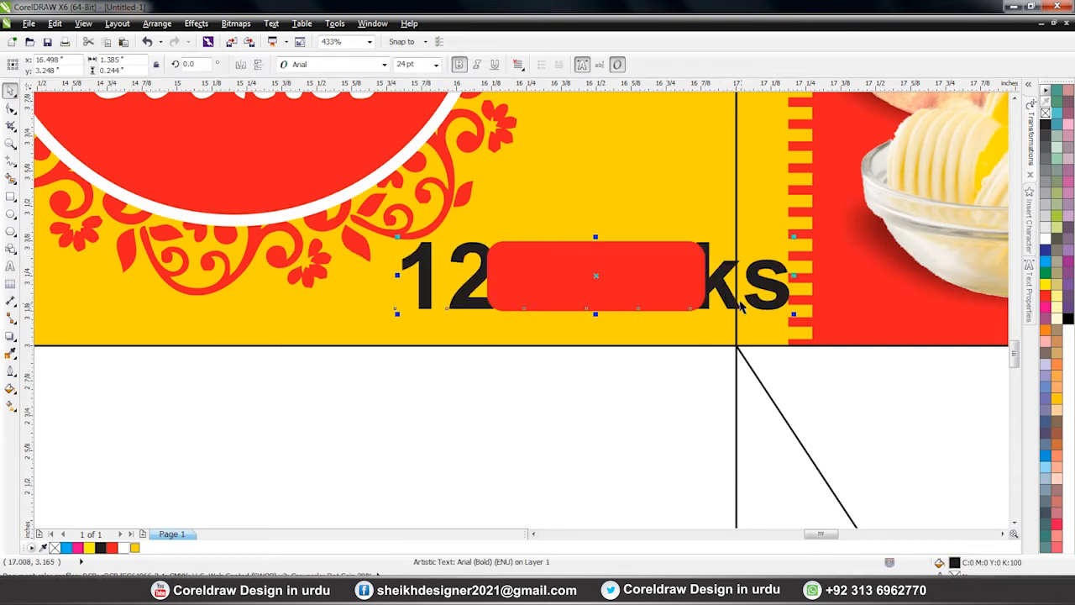
key(shift+Page_Up)
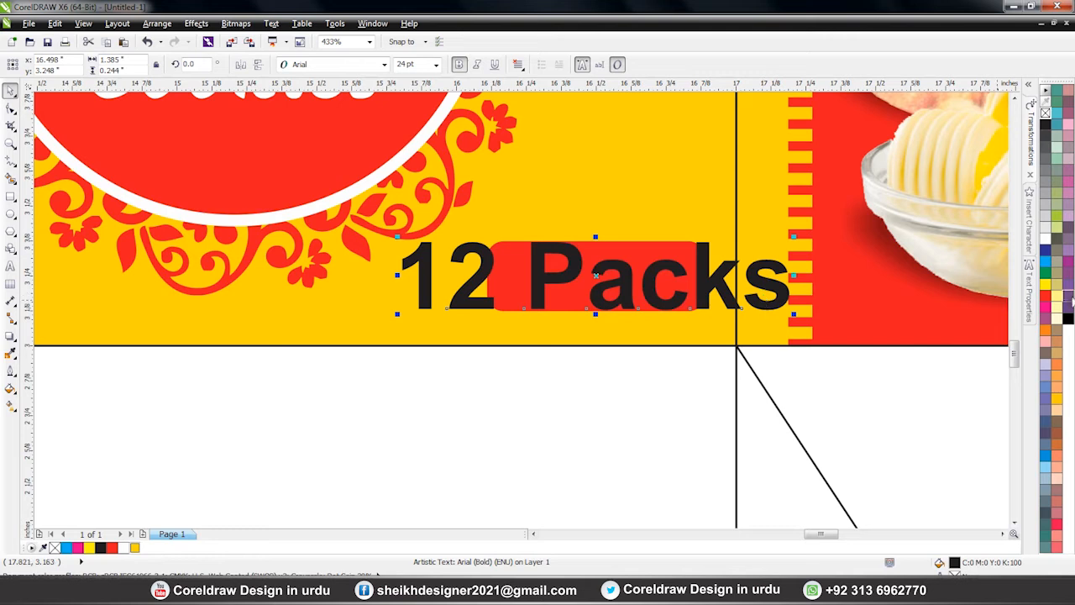
Step: Colour the "12 Packs" text yellow and shrink it to fit inside the red rounded rectangle
click(1046, 284)
drag(793, 315, 700, 319)
click(699, 400)
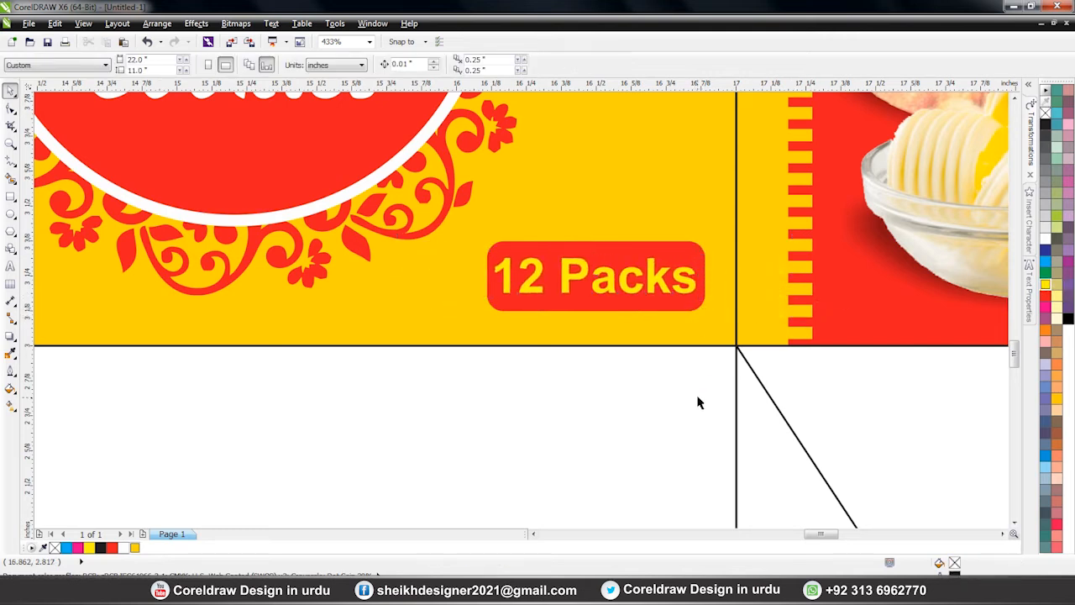
Step: Group the "12 Packs" text with its red rounded rectangle
scroll(706, 406, down, 4)
drag(632, 433, 720, 341)
key(ctrl+g)
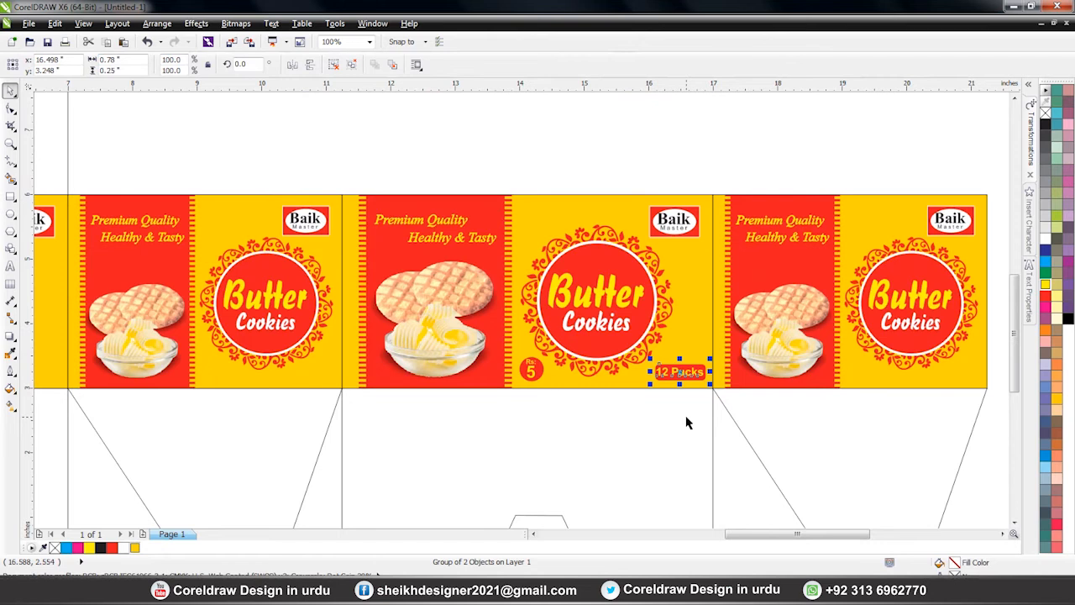
click(686, 415)
scroll(605, 370, down, 2)
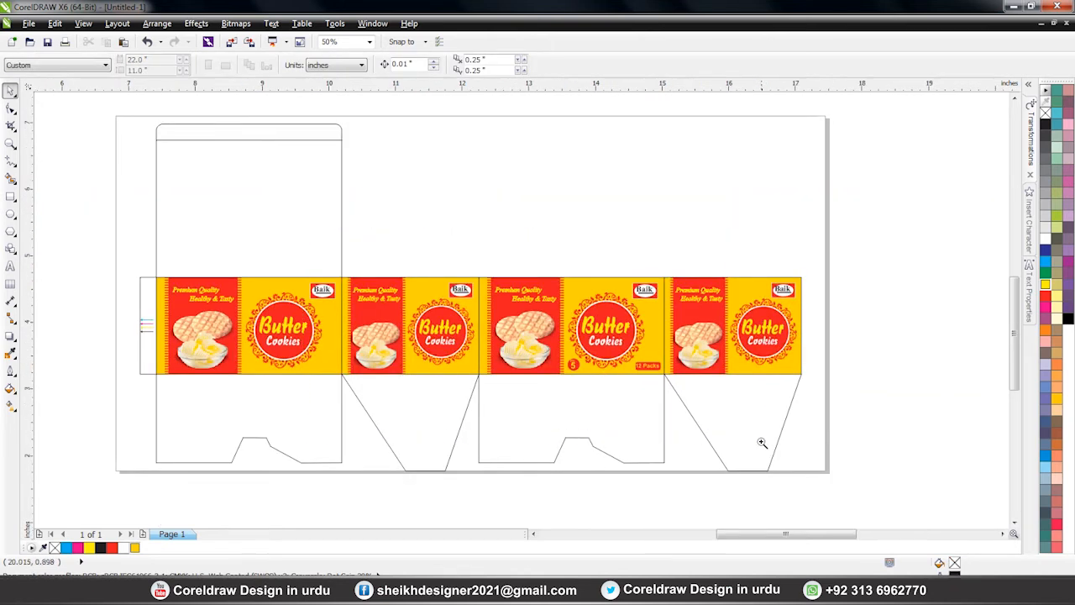
scroll(571, 412, up, 2)
drag(574, 411, 644, 344)
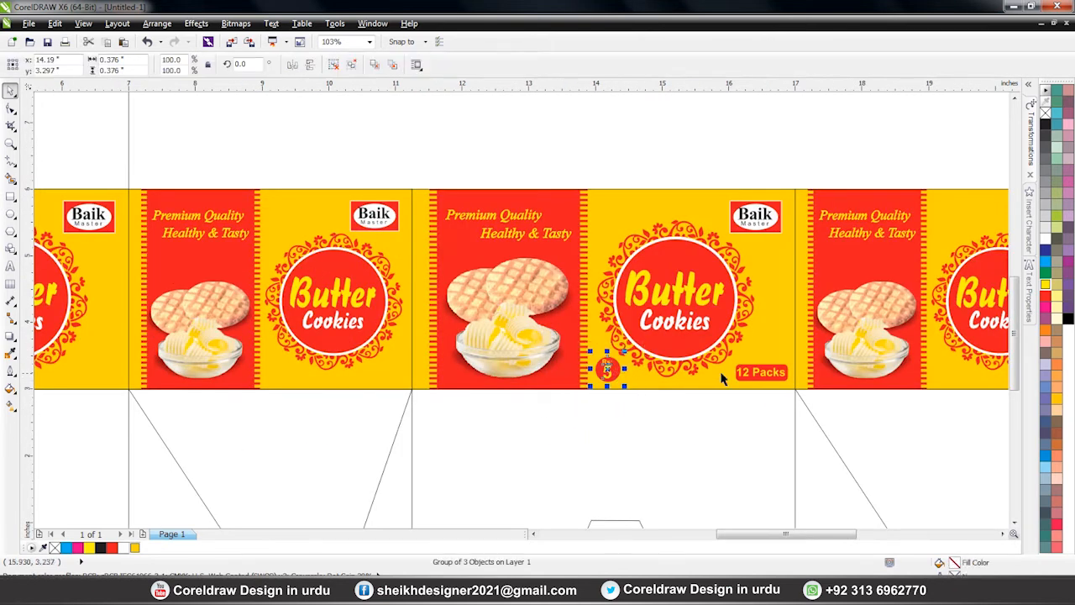
click(753, 375)
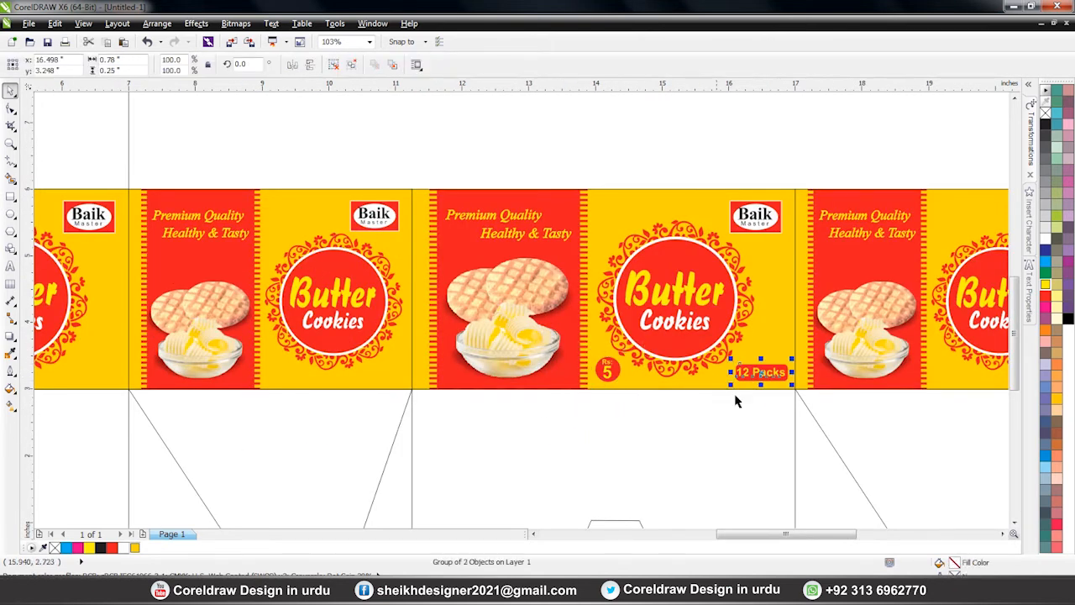
click(714, 424)
scroll(714, 428, down, 2)
scroll(588, 336, up, 1)
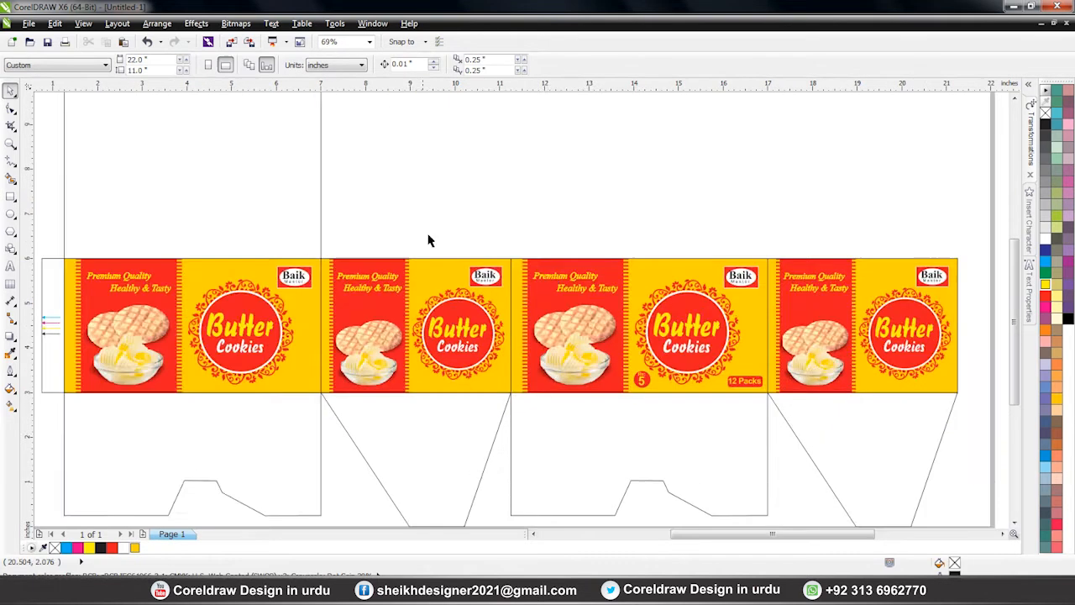
Step: Copy the first panel's artwork up onto the box lid and centre it vertically on the lid shape
scroll(432, 237, down, 2)
click(318, 267)
scroll(319, 267, up, 2)
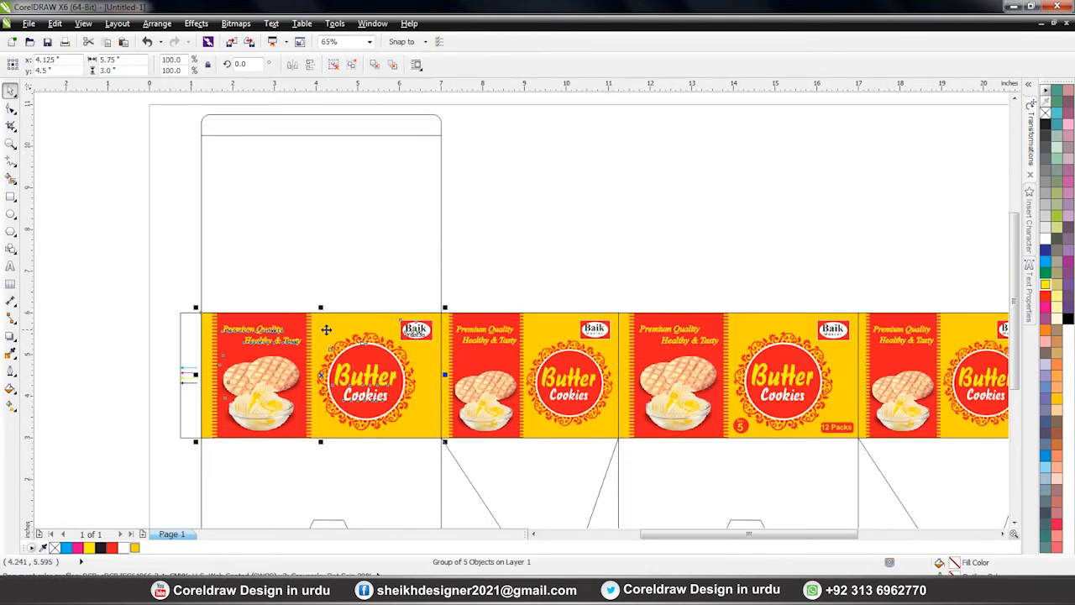
drag(267, 340, 268, 185)
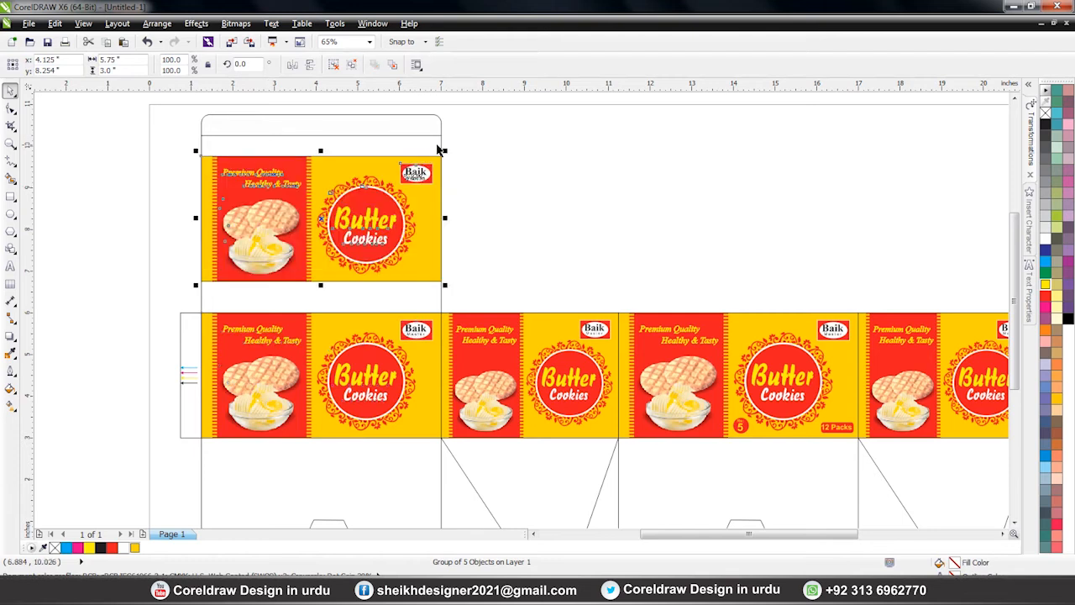
shift+click(441, 147)
key(e)
click(488, 203)
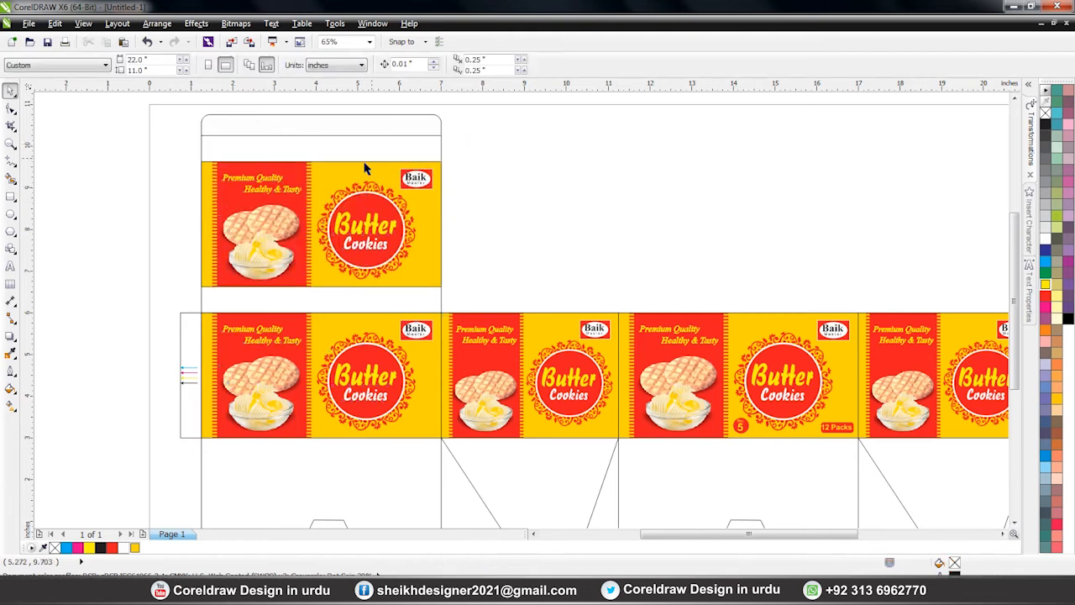
Step: Fill the lid shape with golden yellow (C0 M15 Y100 K0) and ungroup the panel artwork copied onto it
click(441, 148)
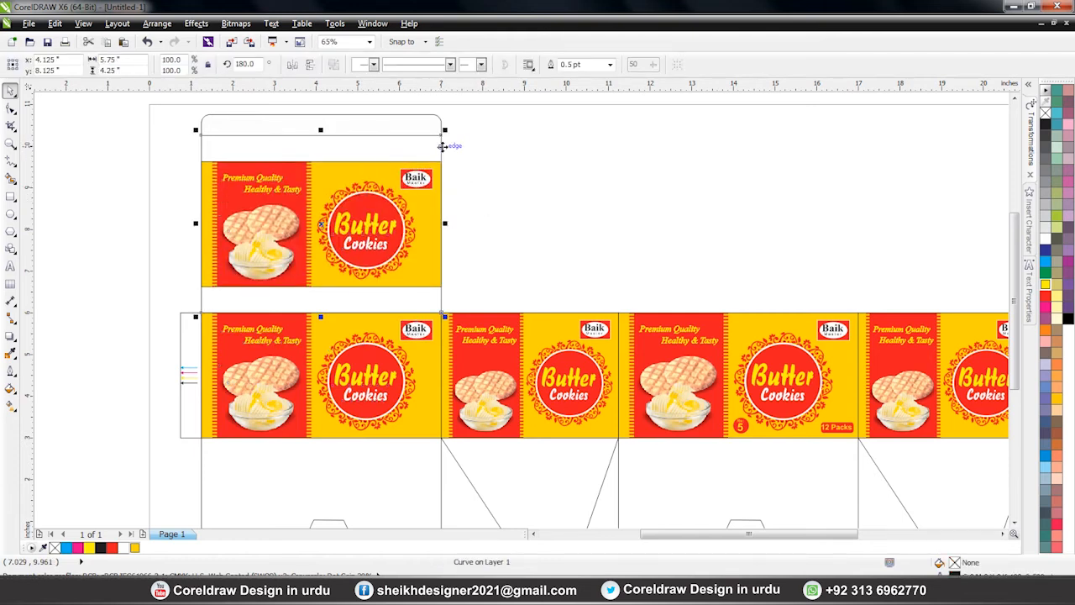
click(134, 547)
click(321, 207)
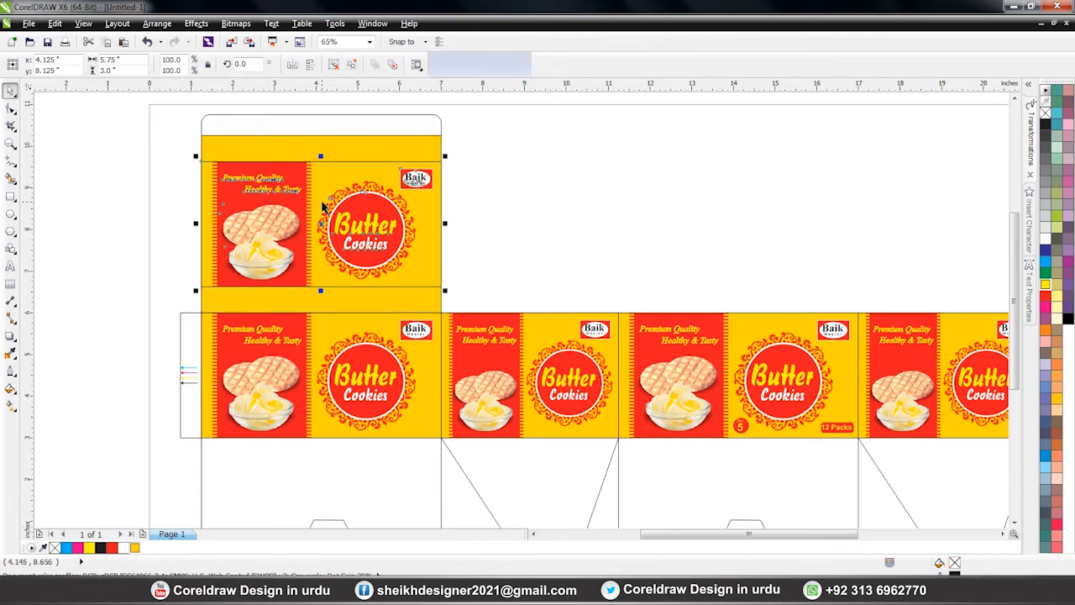
click(333, 65)
scroll(381, 216, up, 2)
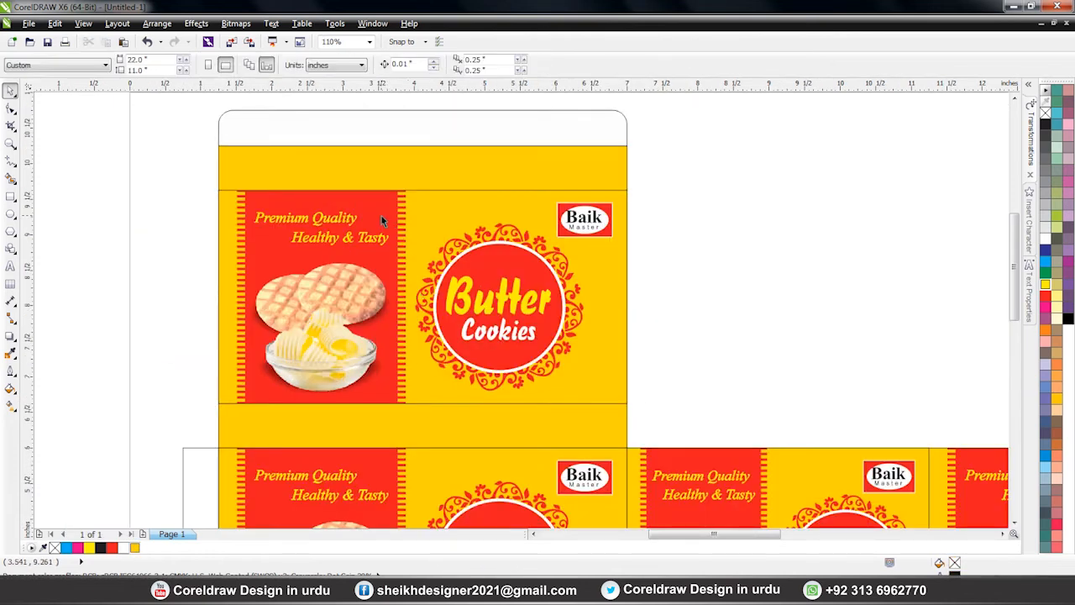
click(383, 211)
drag(366, 199, 572, 180)
key(ctrl+z)
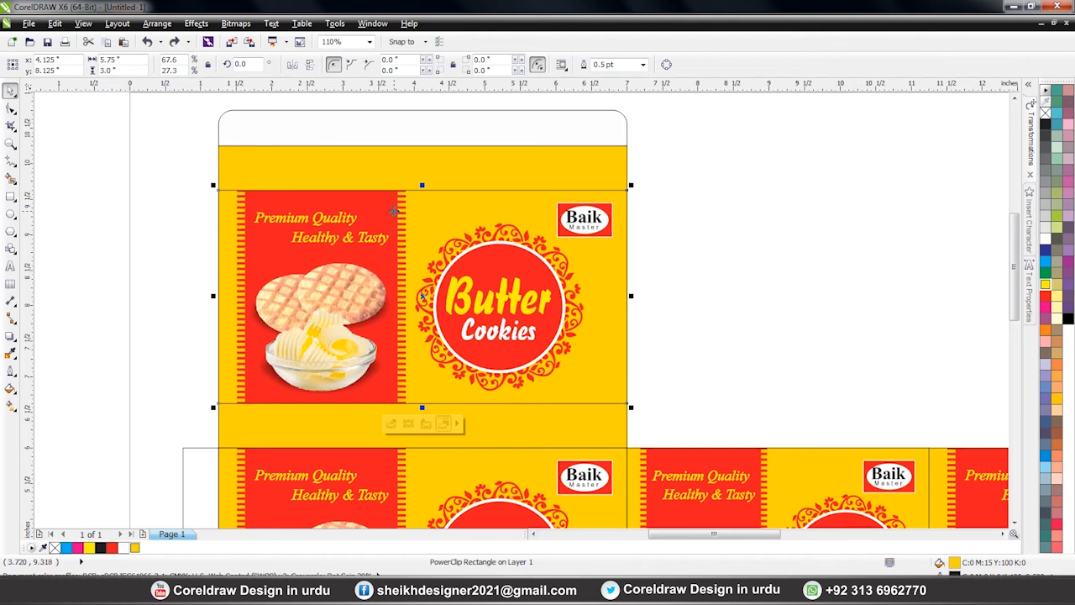
Step: PowerClip the lid's golden rectangle with the red striped band inside the lid shape
click(195, 23)
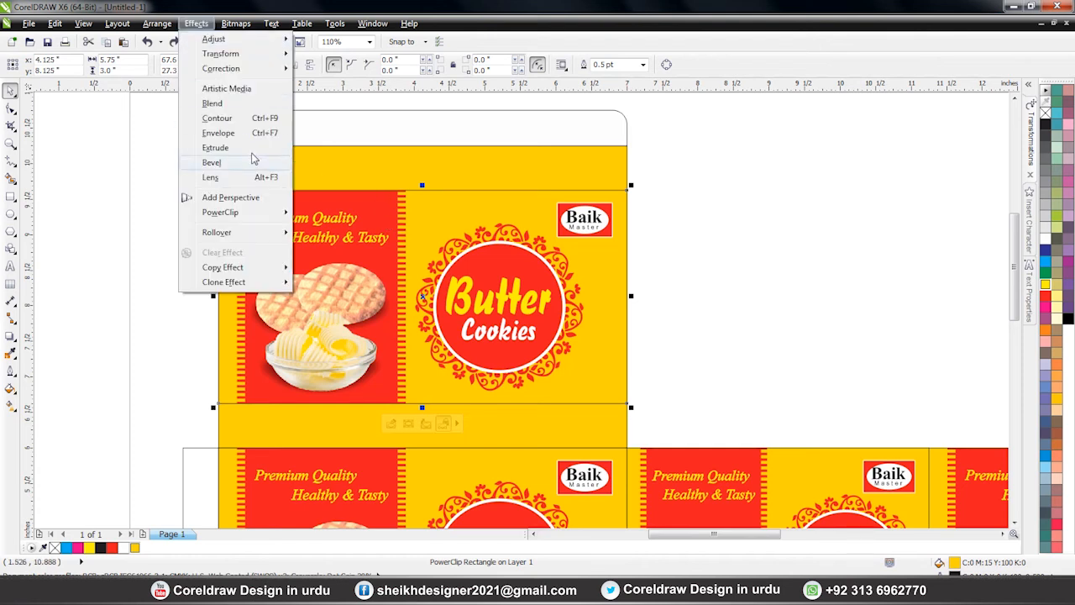
mouse_move(260, 221)
click(330, 216)
click(386, 160)
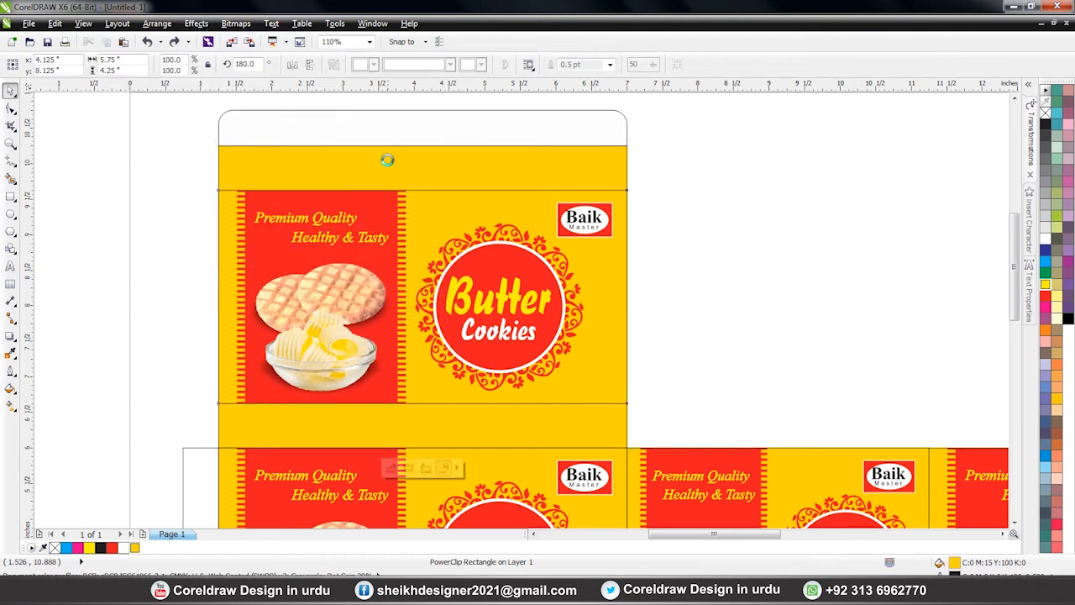
click(751, 232)
Step: Edit the lid's PowerClip and stretch the golden rectangle past both lid edges to about 4.467 inches high
click(400, 206)
right_click(393, 208)
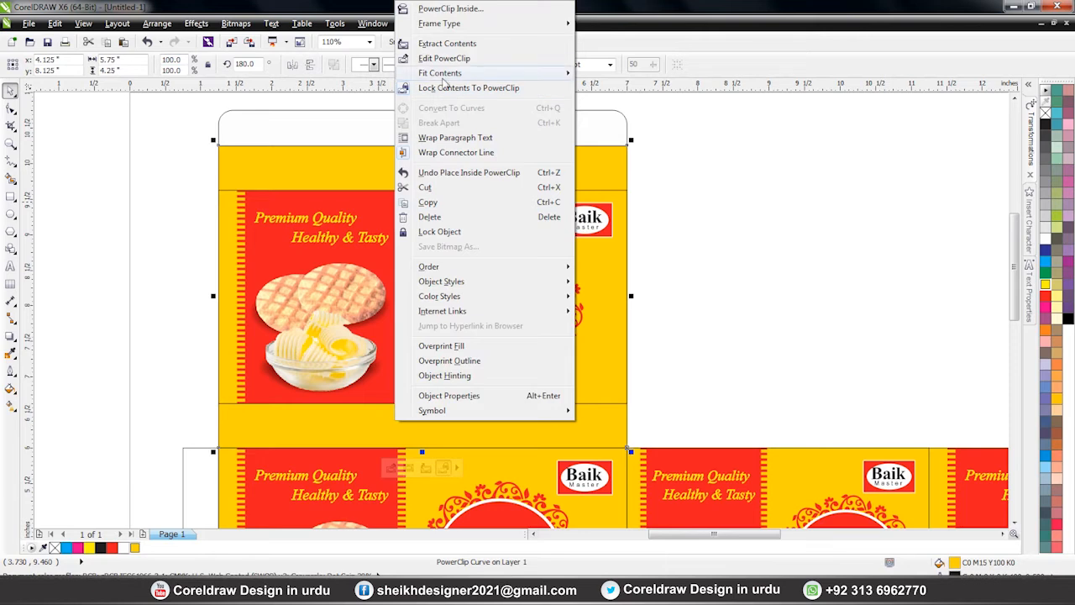
click(434, 59)
click(425, 225)
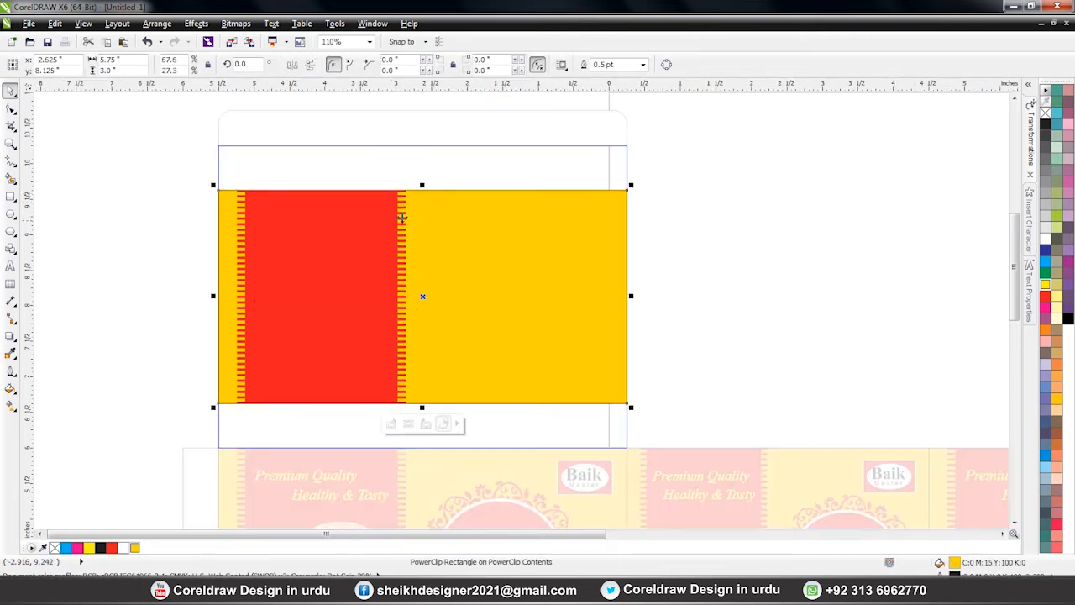
drag(424, 183, 429, 135)
Step: Extract the red band from the stretched rectangle, delete the empty rectangle and finish editing the lid's PowerClip
right_click(510, 261)
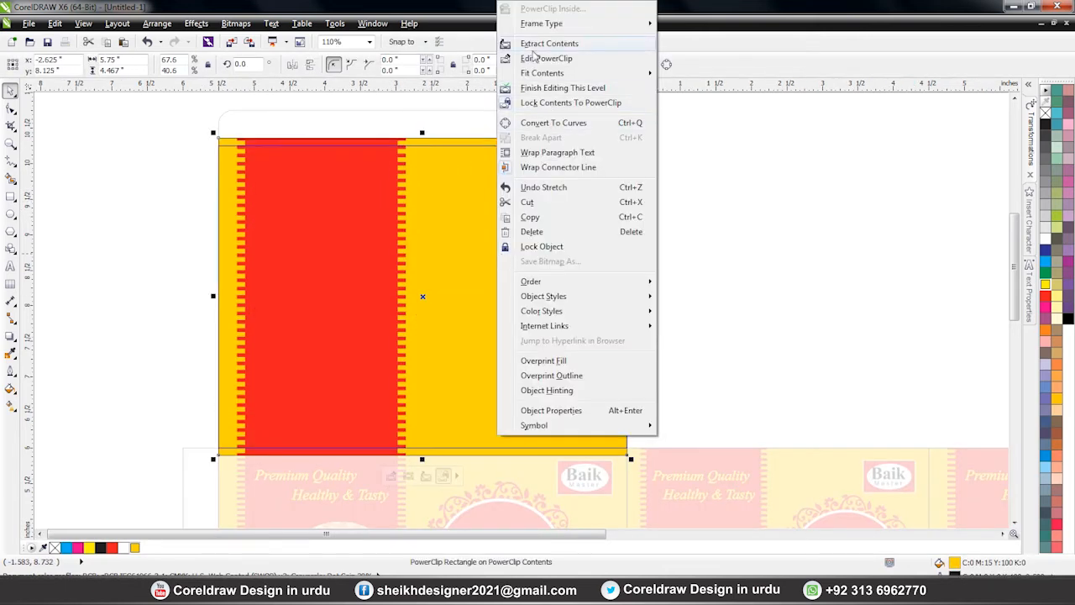
click(531, 47)
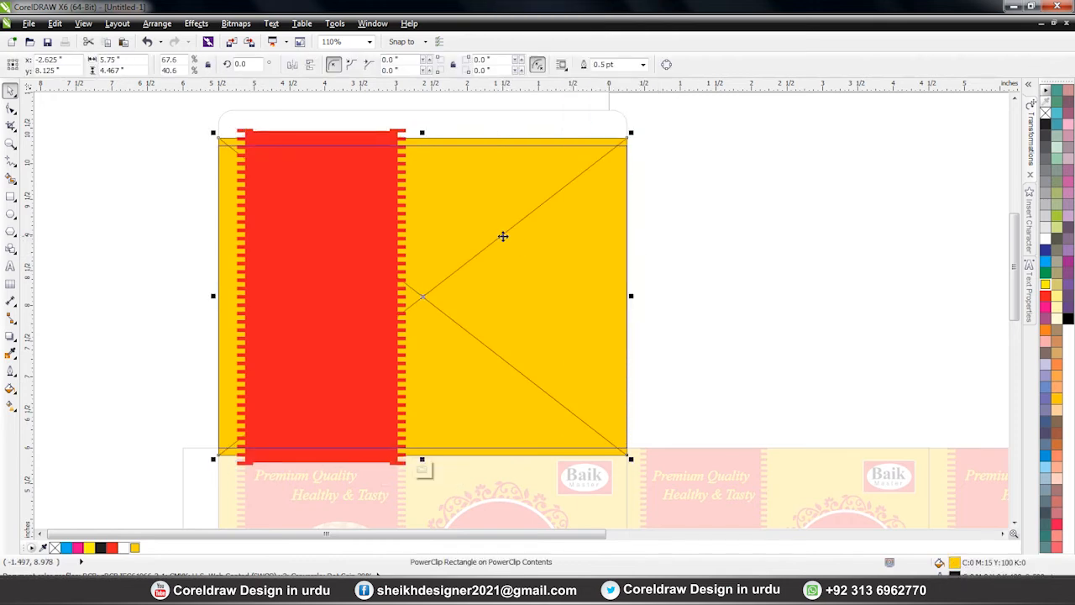
key(Delete)
right_click(283, 211)
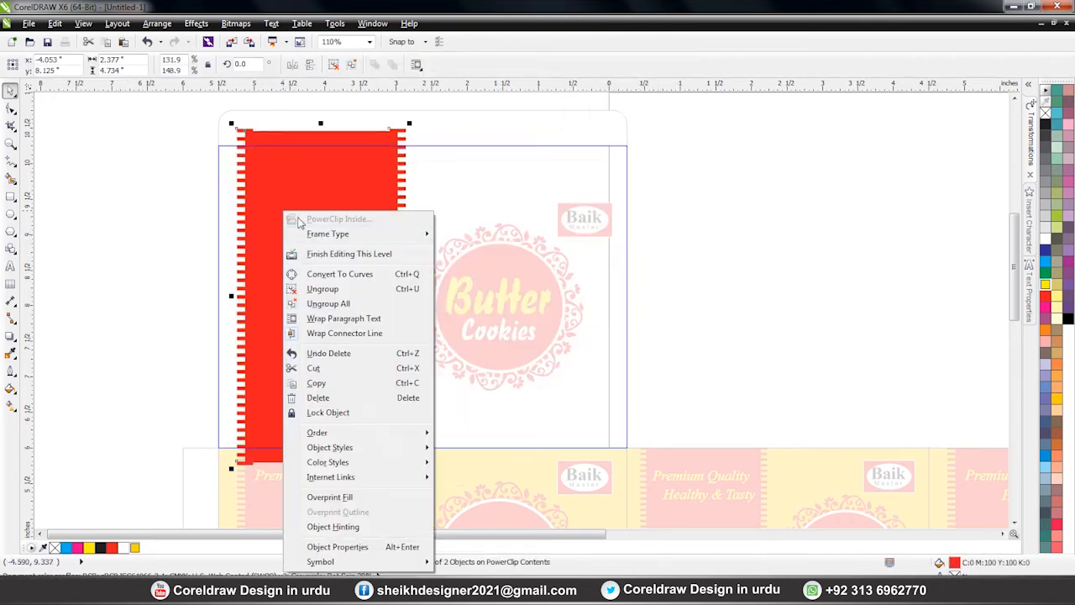
click(389, 254)
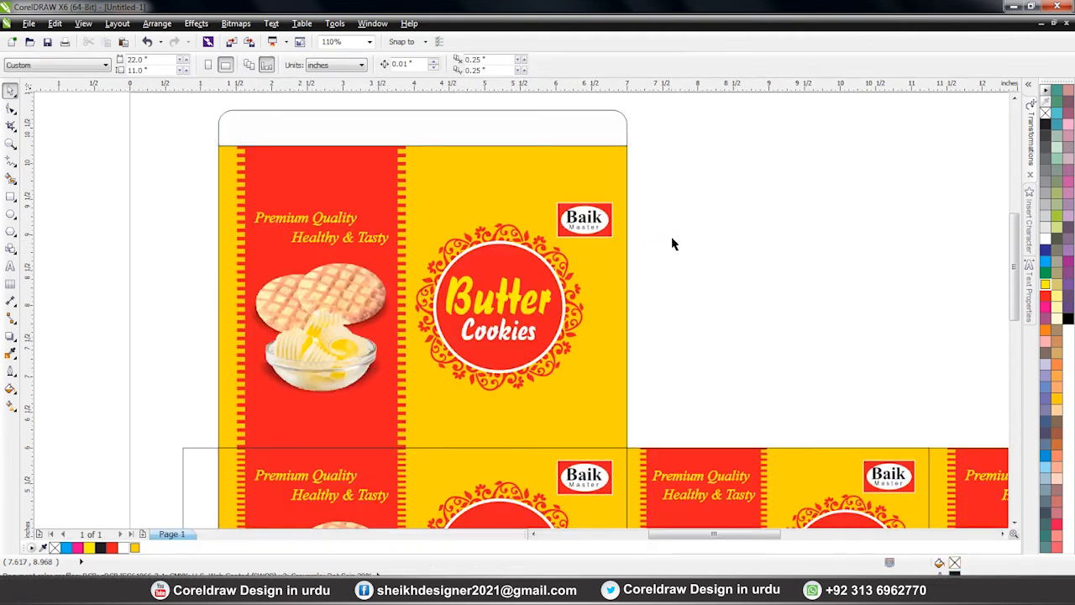
Step: Move the Baik logo higher on the lid and enlarge the lid's Butter Cookies badge
drag(591, 234, 591, 194)
click(528, 335)
drag(586, 396, 614, 424)
Step: Move the lid's "Premium Quality Healthy & Tasty" text higher and its cookies and butter image lower
click(334, 219)
drag(334, 219, 341, 183)
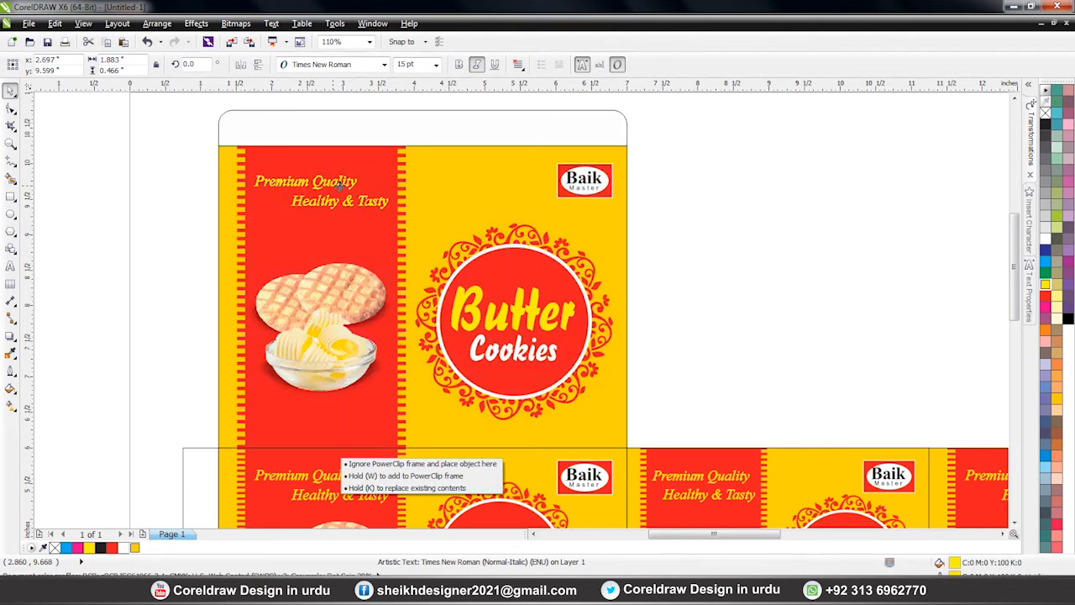
click(344, 345)
drag(355, 295, 357, 328)
Step: Nudge the lid's enlarged Butter Cookies badge slightly upward
drag(514, 310, 513, 300)
key(Escape)
scroll(407, 226, down, 2)
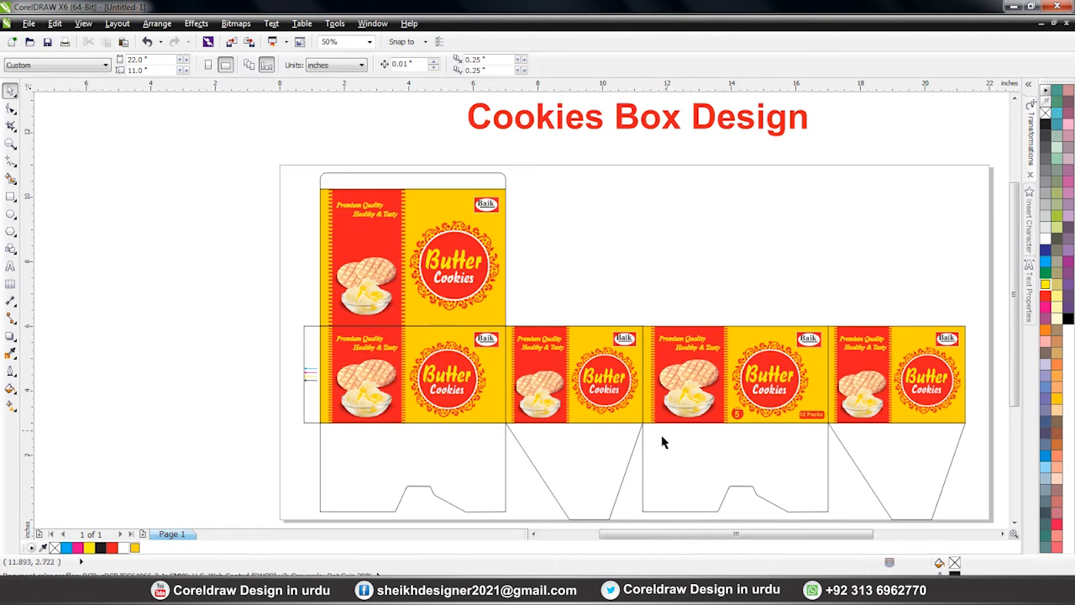
Step: Copy the third panel's price badge and "12 Packs" label to the lower corners of the lid's golden area
drag(728, 434, 489, 316)
scroll(489, 316, up, 5)
drag(459, 277, 452, 282)
click(561, 252)
scroll(504, 252, down, 3)
click(262, 217)
drag(263, 219, 718, 395)
drag(475, 270, 468, 269)
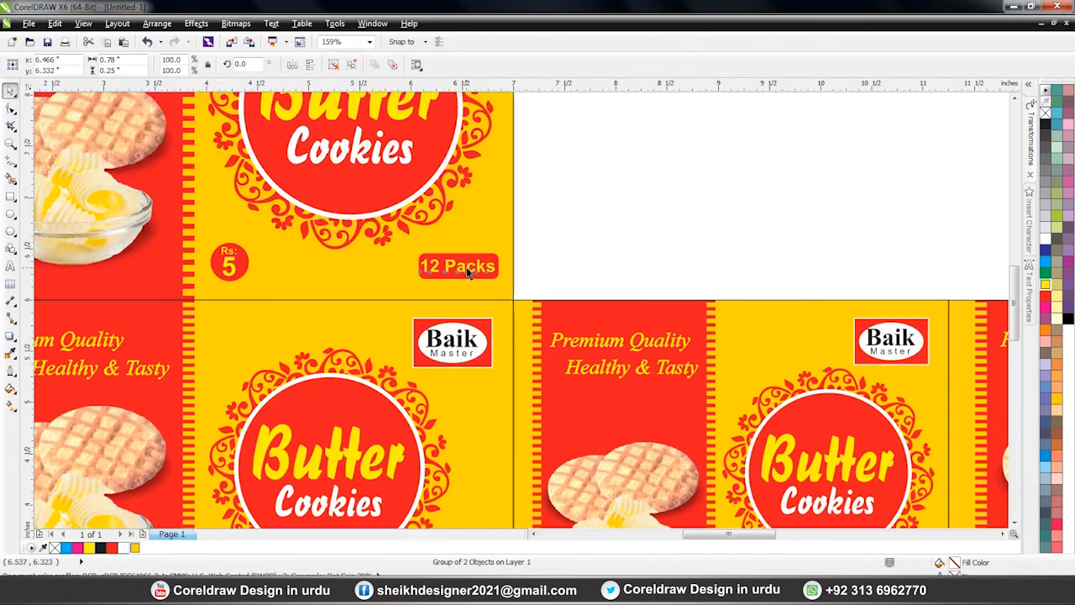
Step: Align the lid's price badge and "12 Packs" label along a common horizontal centre line
shift+click(222, 263)
key(e)
key(F3)
key(F3)
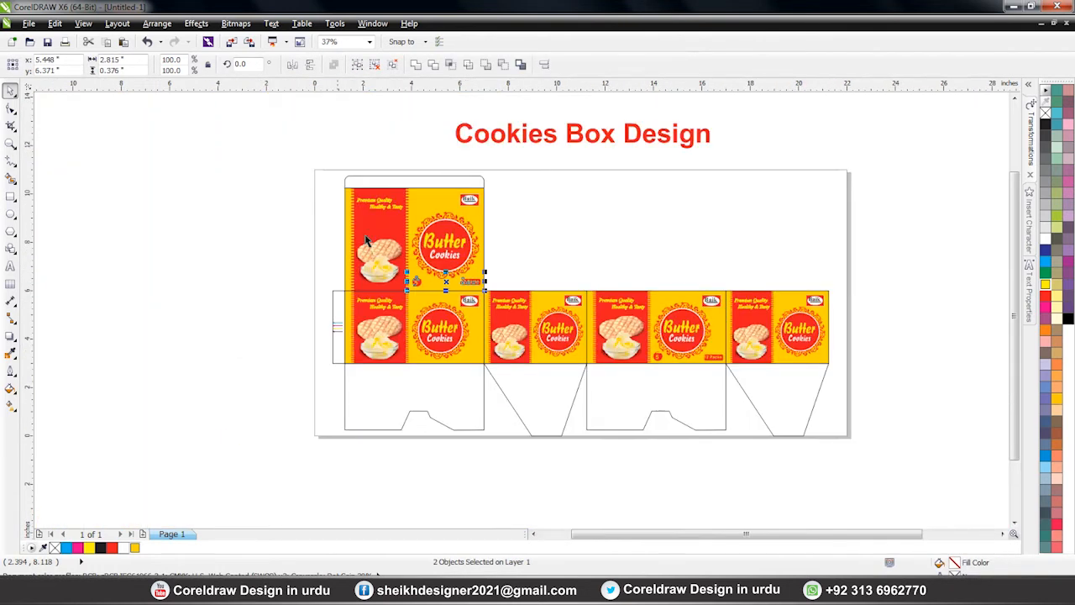
Step: Select the lid shape together with all the artwork on it
key(F2)
drag(252, 146, 676, 348)
key(F2)
drag(199, 140, 832, 448)
click(655, 130)
drag(552, 420, 621, 457)
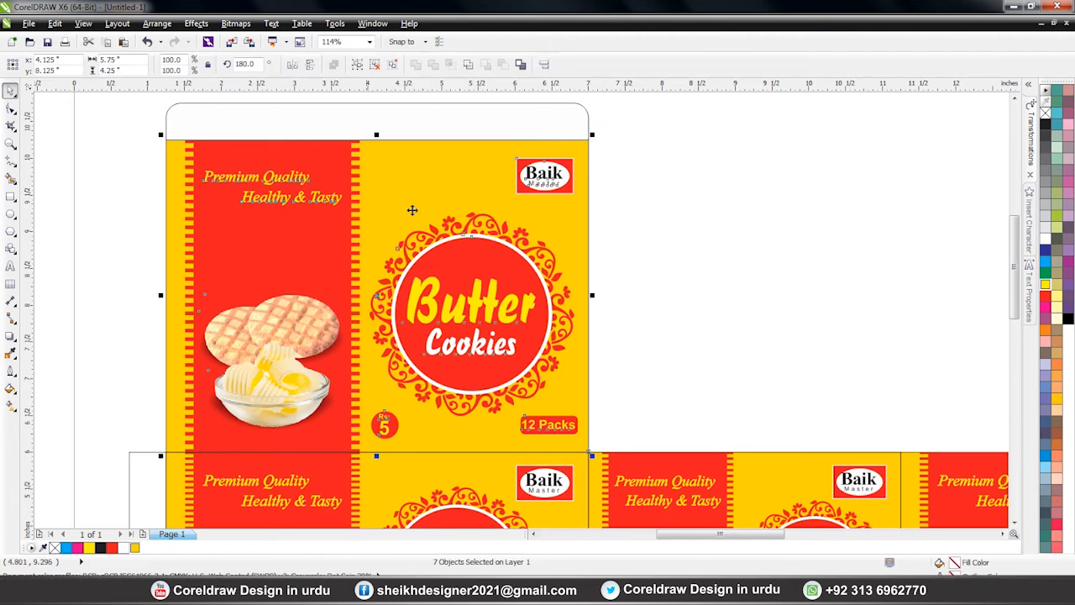
click(292, 64)
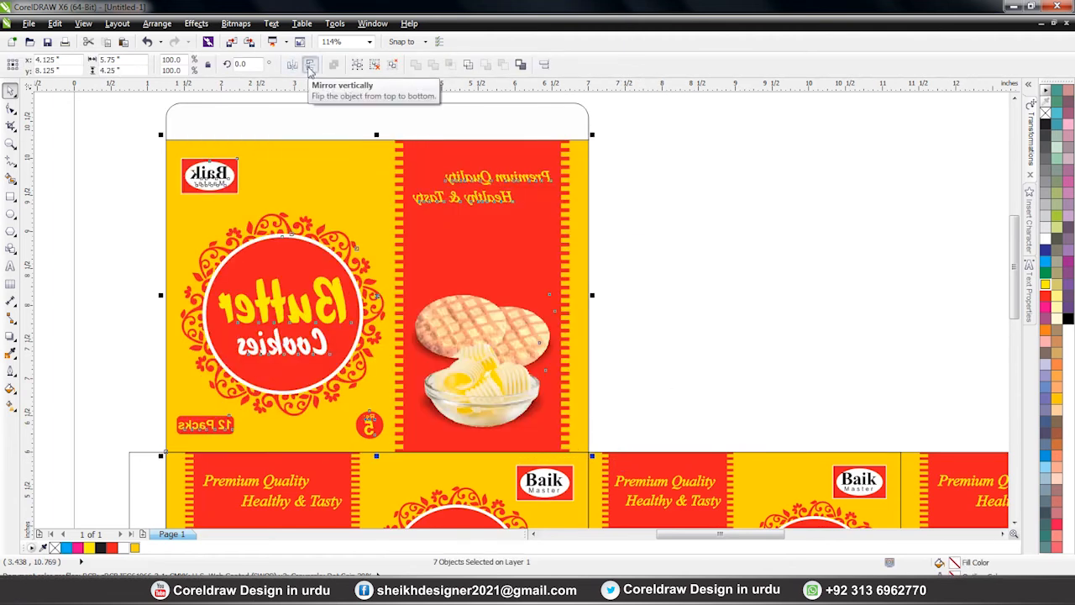
click(310, 64)
click(702, 258)
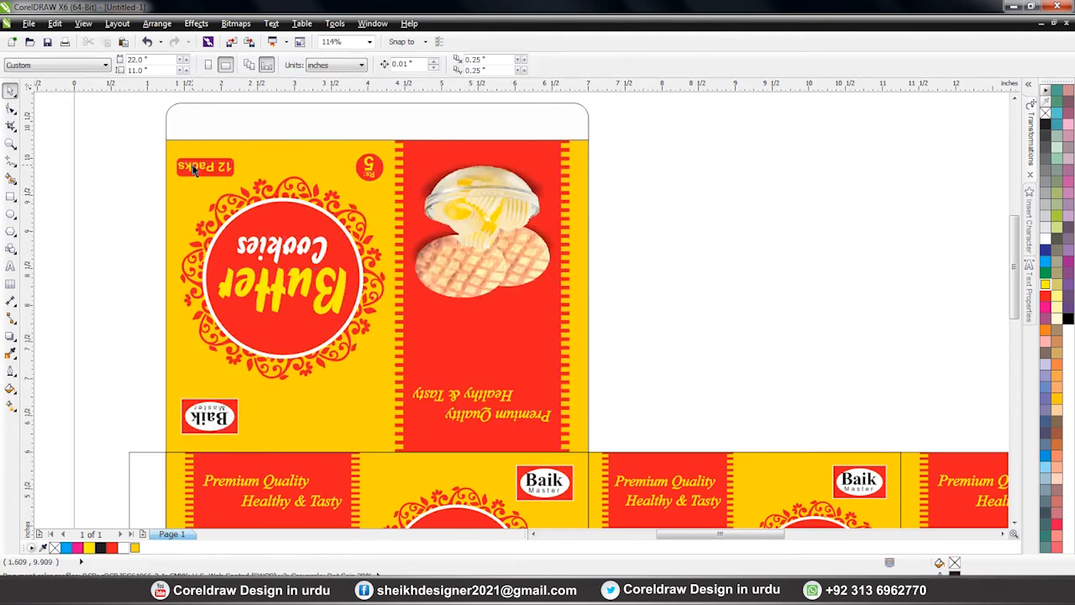
key(ctrl+z)
key(ctrl+z)
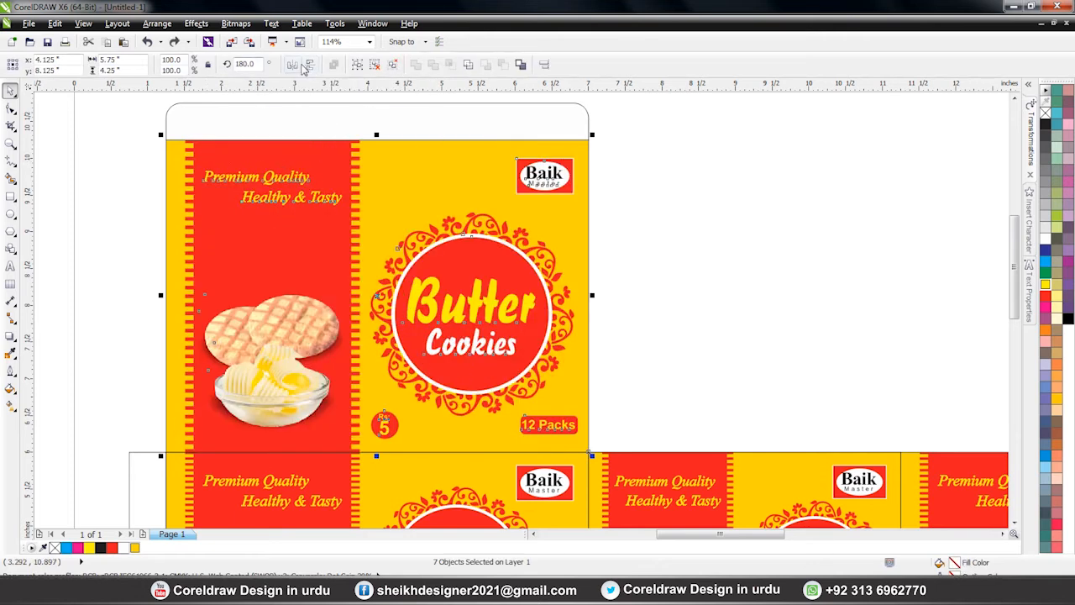
Step: Turn the selected lid and its artwork upside down by 180 degrees
key(Return)
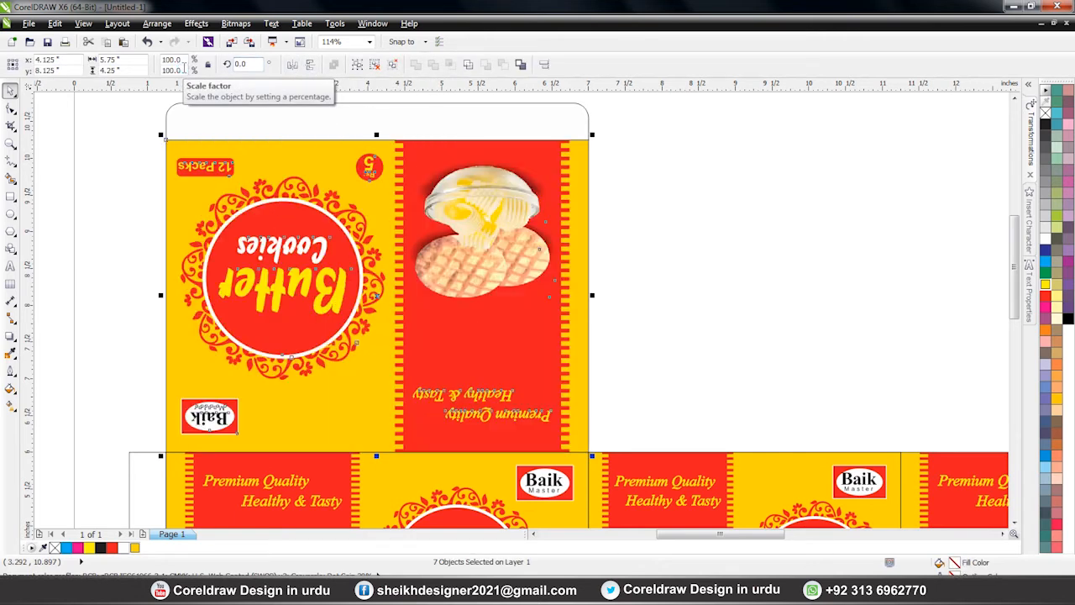
key(Escape)
scroll(437, 243, down, 2)
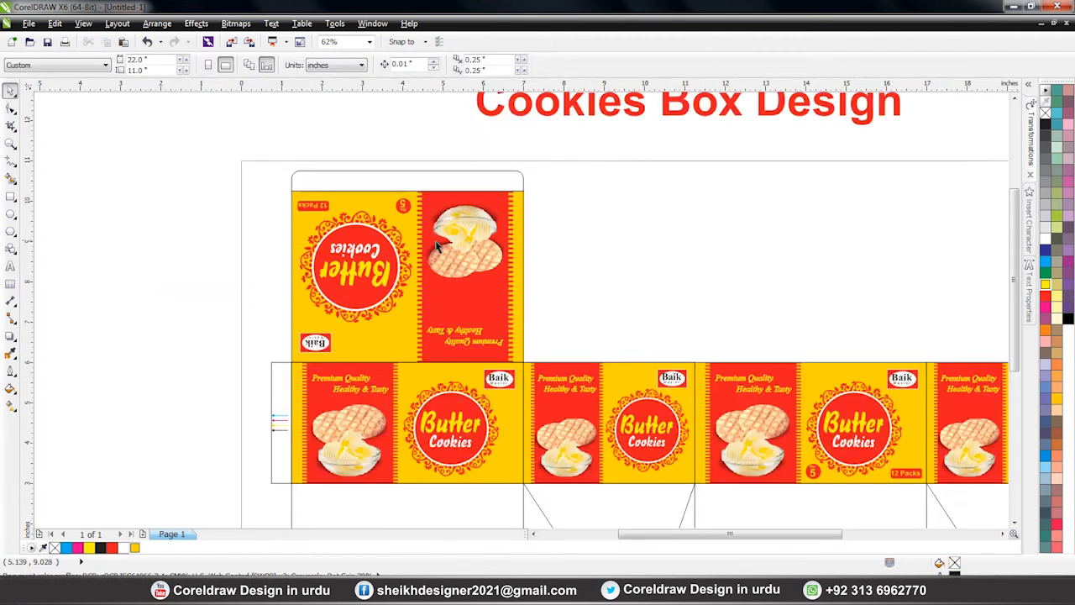
scroll(372, 291, down, 1)
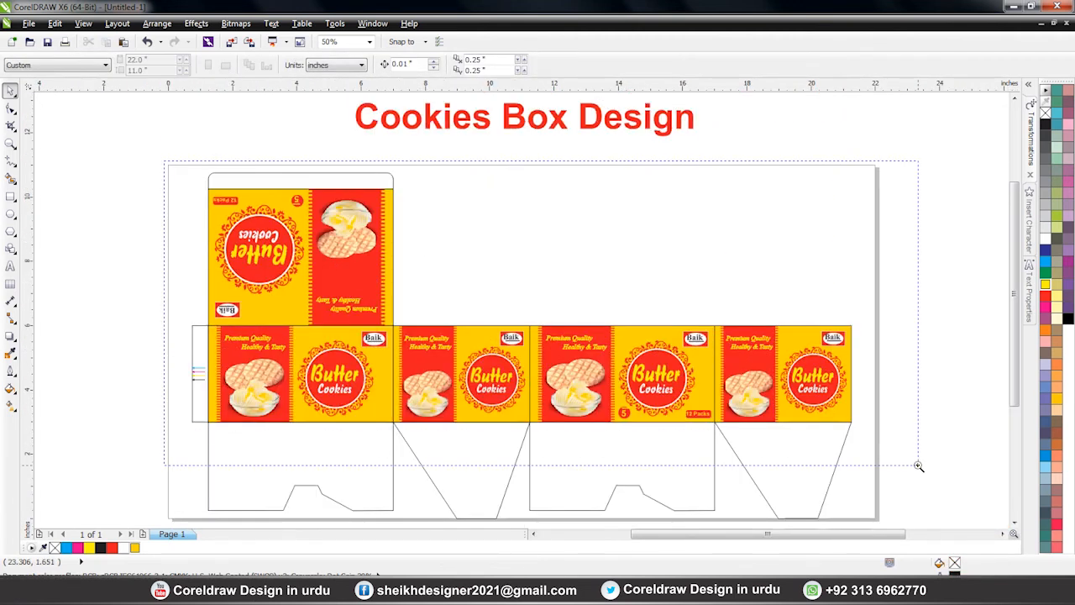
scroll(656, 227, up, 1)
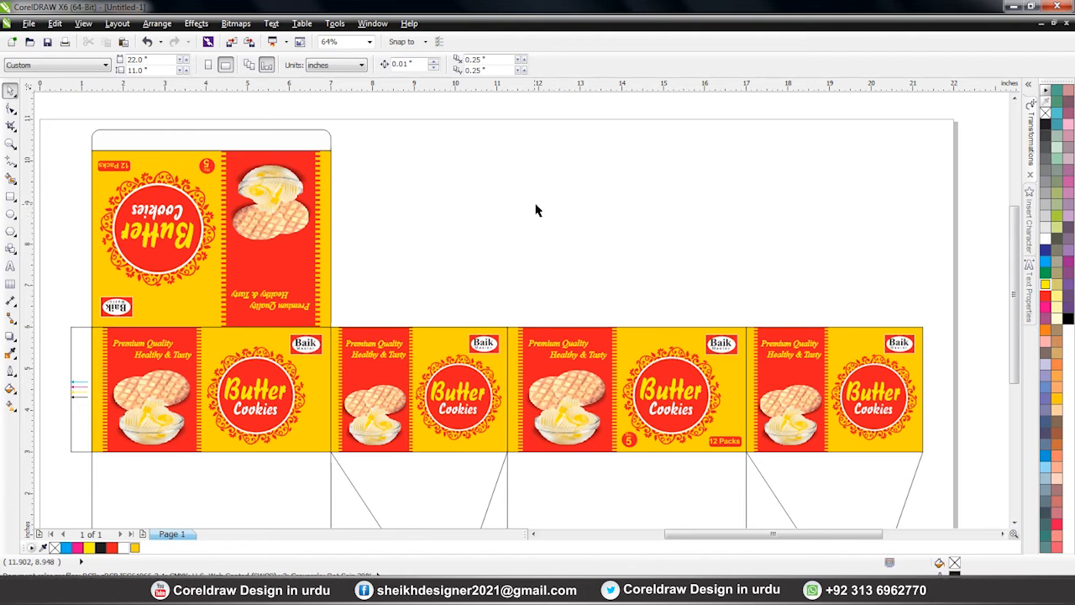
click(142, 160)
key(F2)
drag(69, 126, 417, 369)
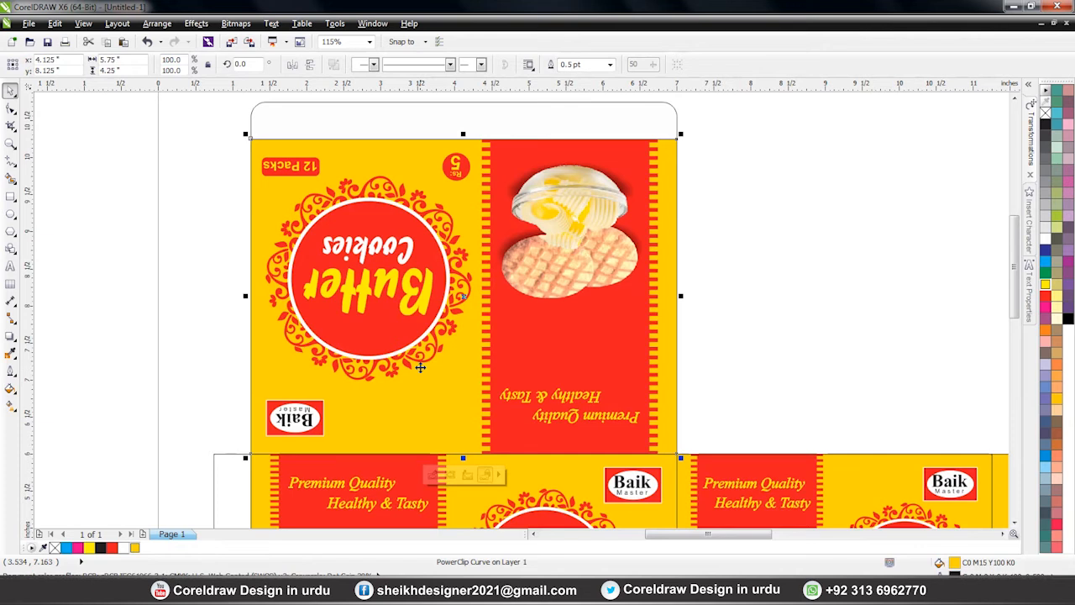
click(228, 210)
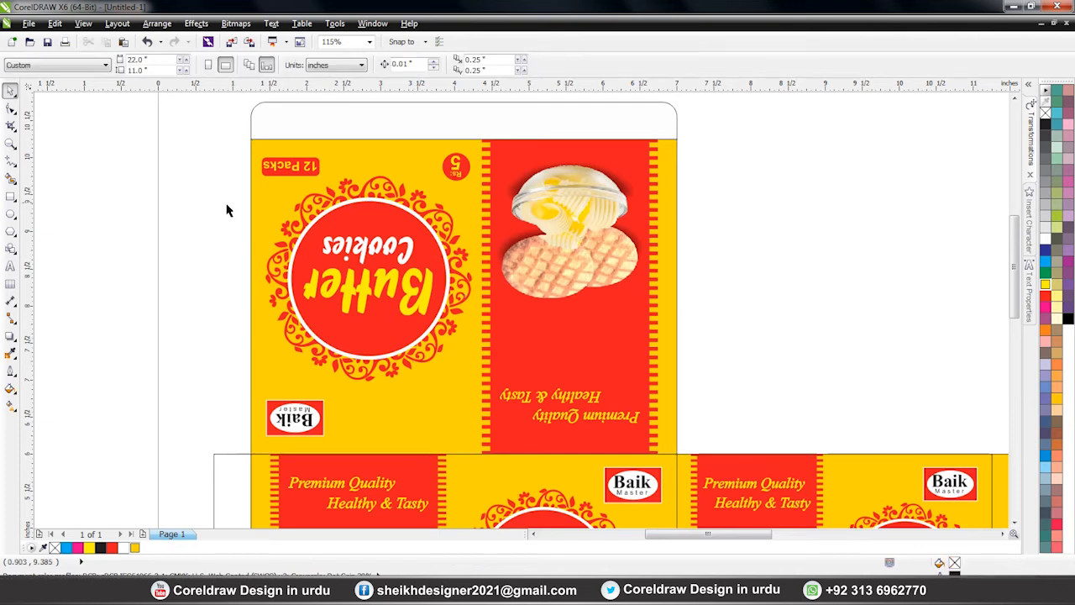
Step: Draw a short vertical line beside the lid's upper-left corner and set its height to 0.3 inches
scroll(216, 121, up, 5)
click(10, 159)
click(204, 175)
click(205, 247)
key(space)
click(132, 70)
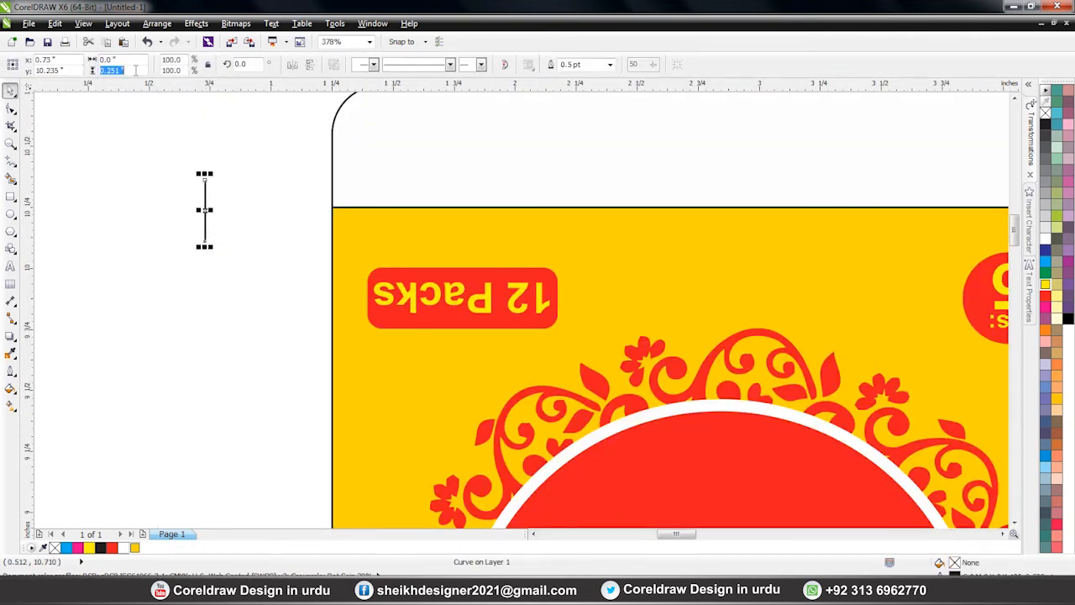
text(.3)
key(Return)
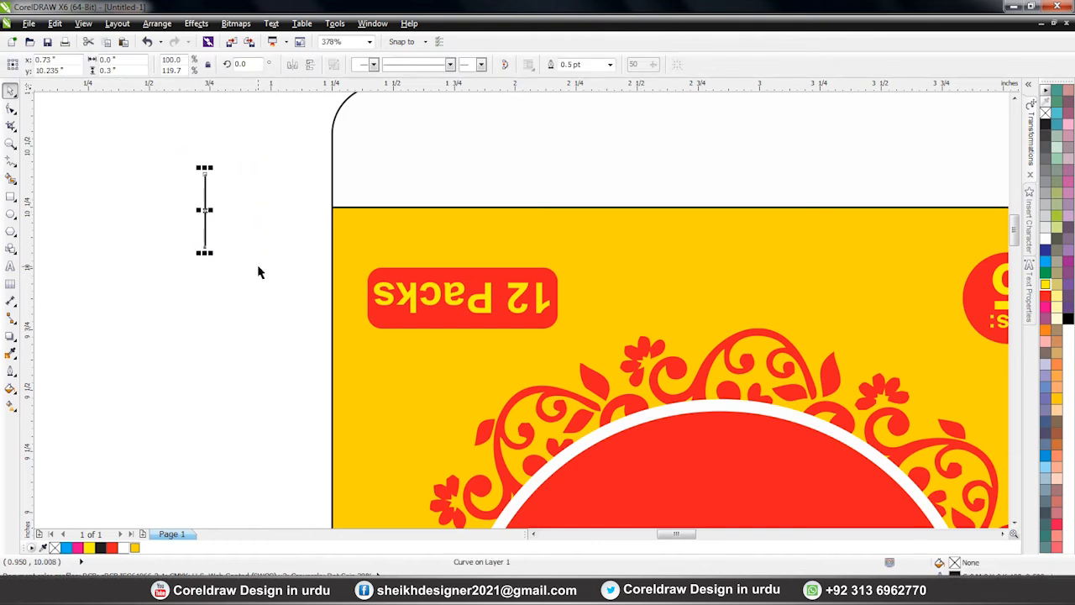
Step: Set the vertical line's outline colour to Registration Color at 100% tint
double_click(952, 563)
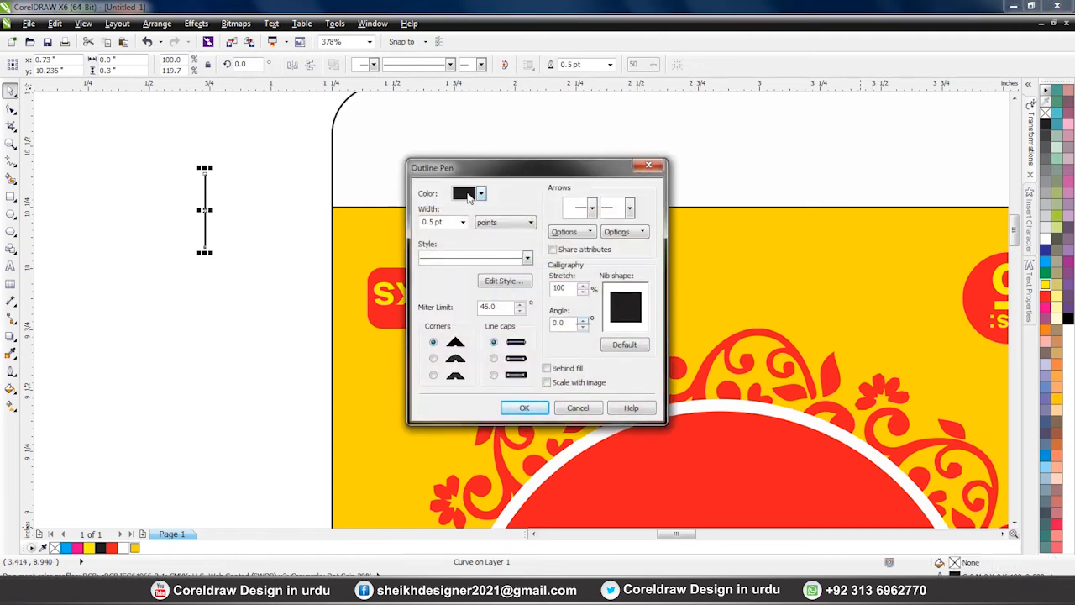
click(469, 195)
click(493, 299)
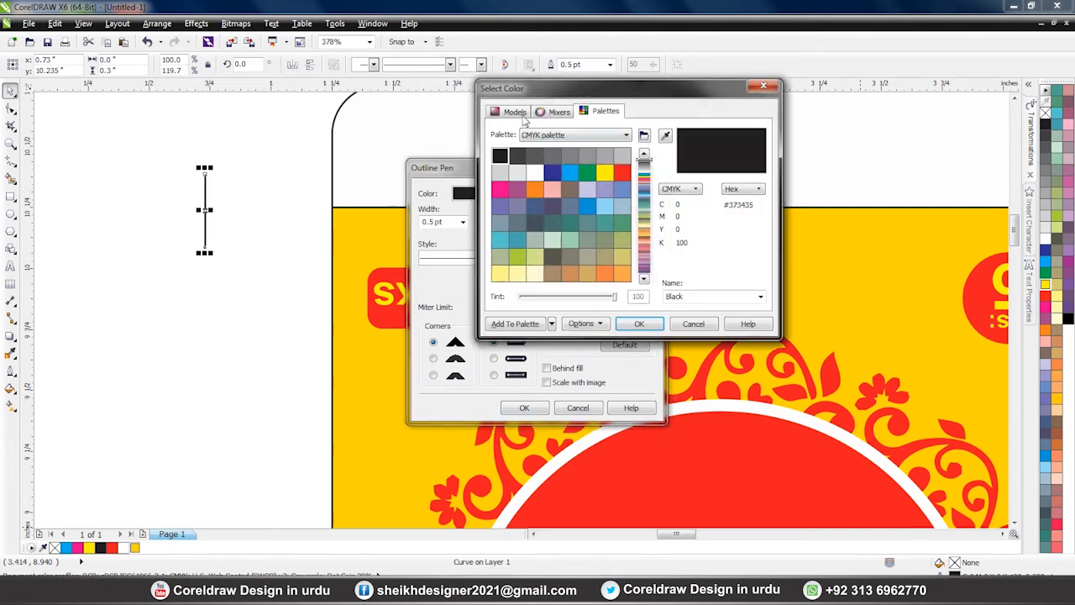
click(515, 112)
click(555, 137)
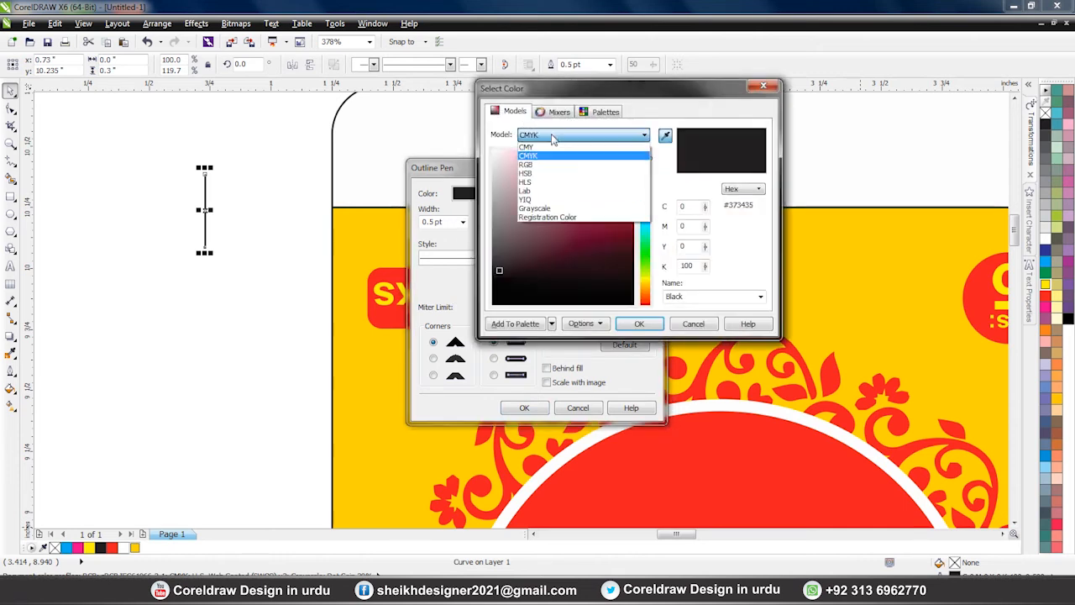
click(556, 217)
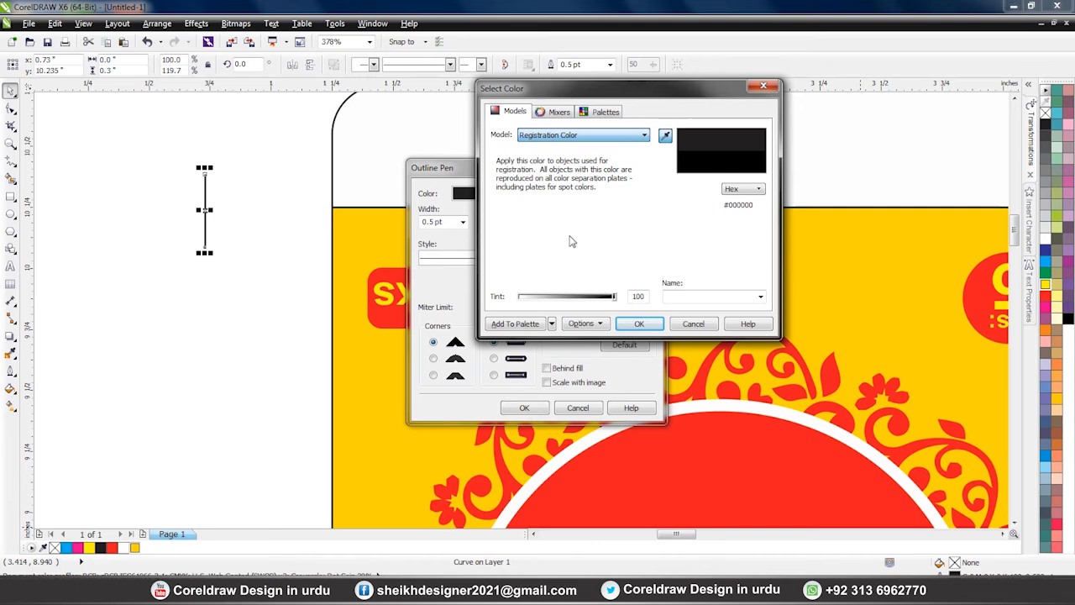
click(637, 324)
click(524, 408)
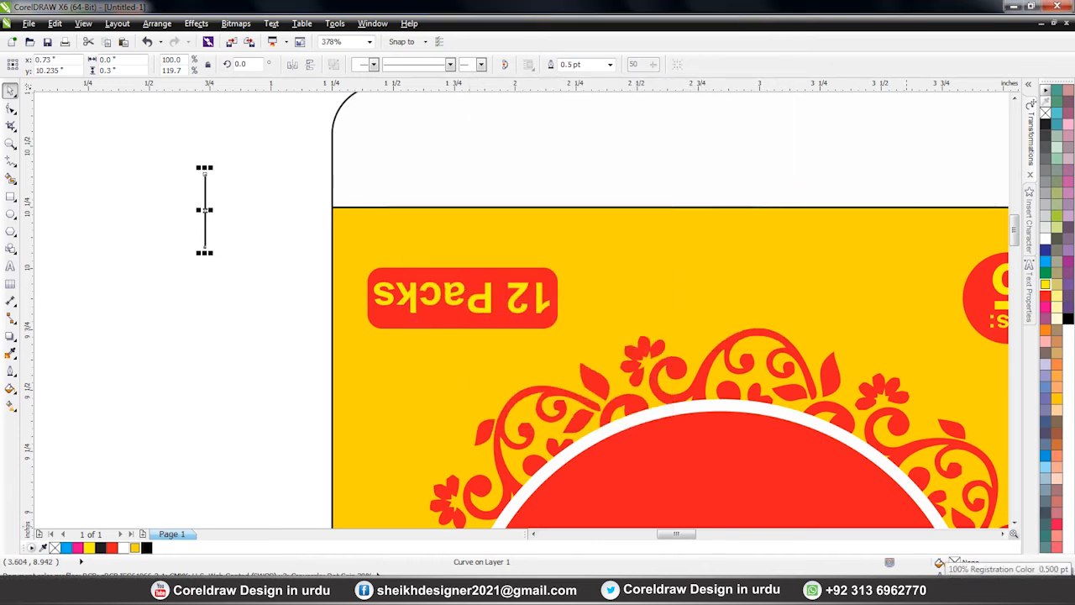
Step: Create a horizontal copy of the 0.3-inch line crossing the vertical one at its centre, and select both lines
click(268, 257)
drag(184, 162, 264, 252)
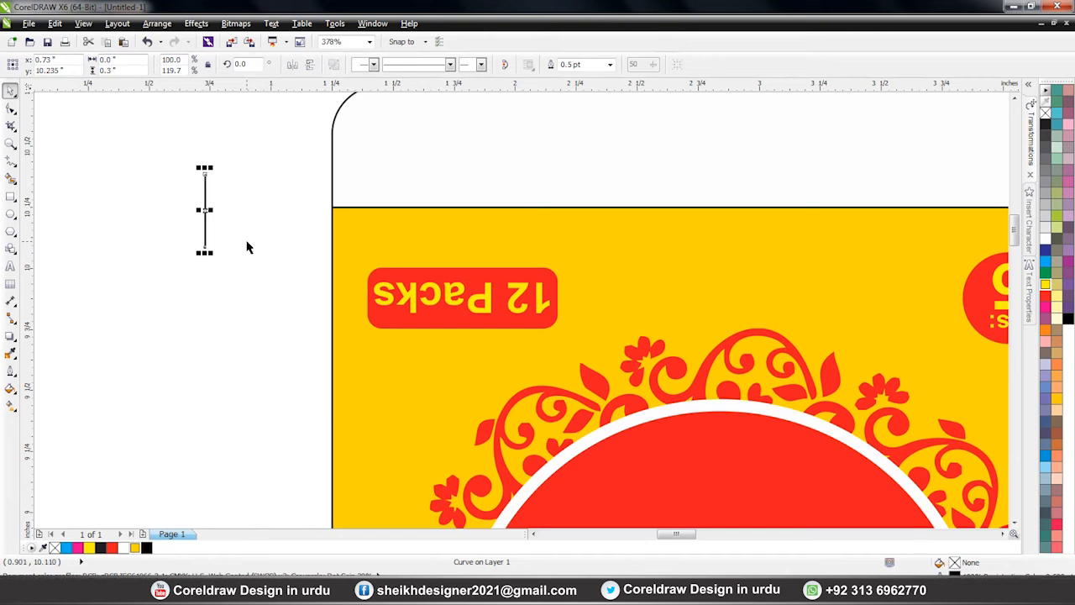
key(Return)
drag(115, 127, 253, 269)
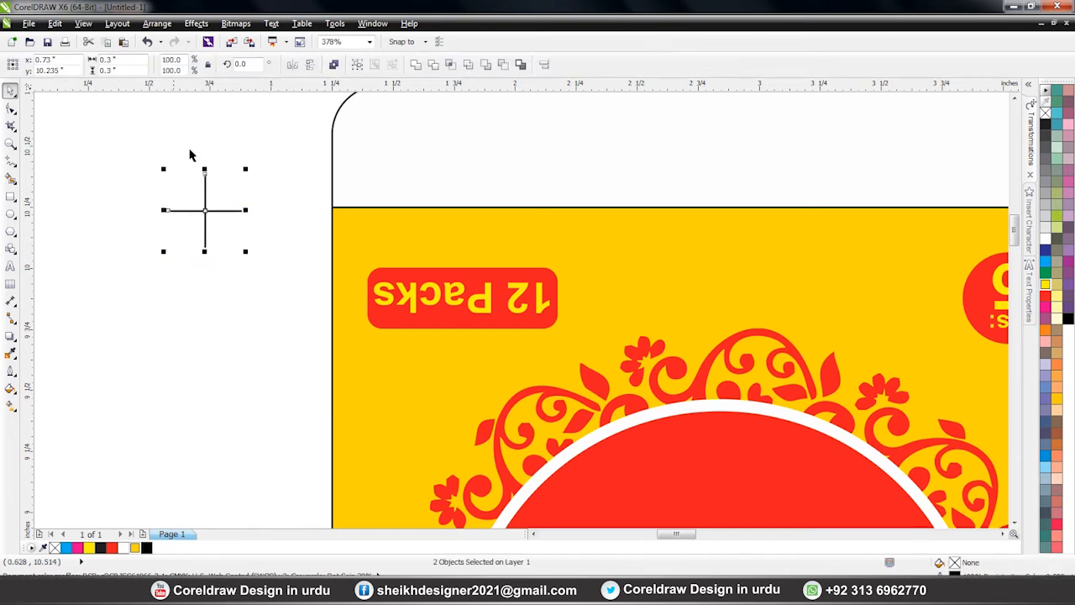
Step: Align the two lines by their top and left edges to form an L-shaped crop mark and combine them into one object
click(221, 294)
drag(127, 133, 277, 279)
key(t)
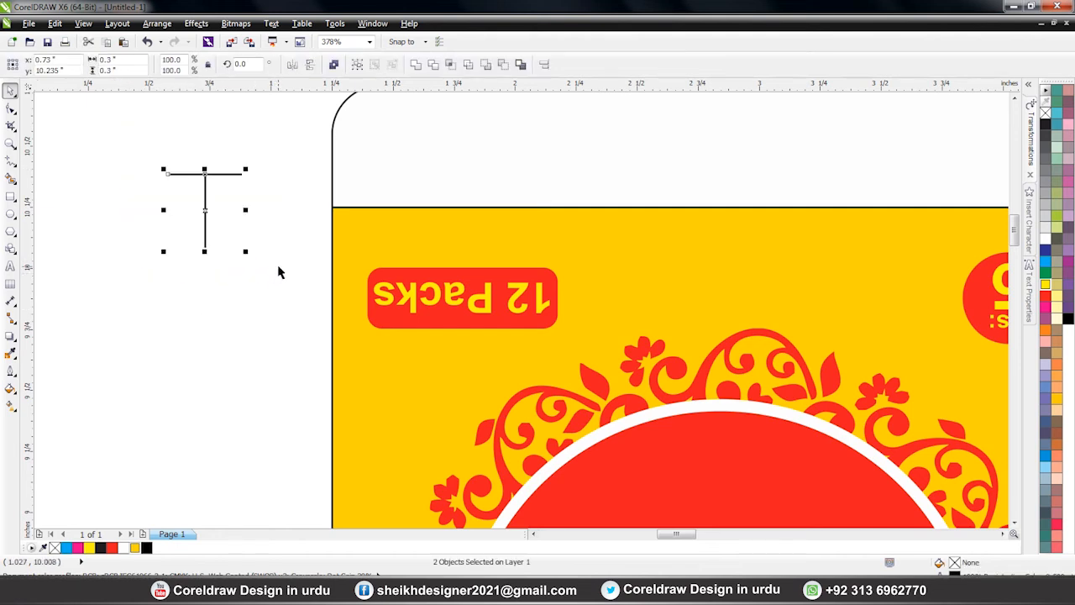
key(l)
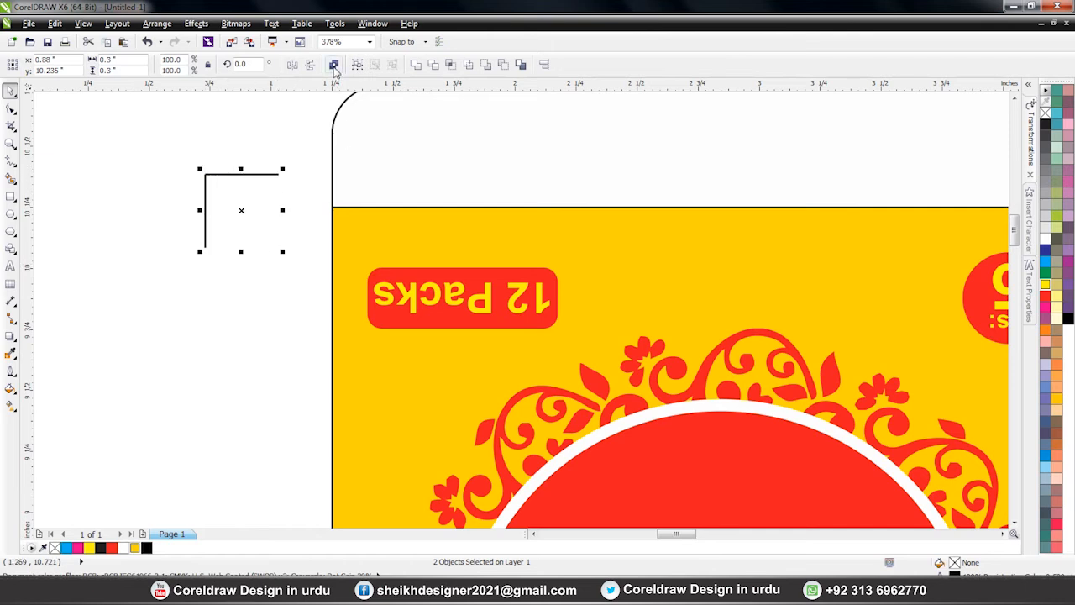
click(333, 66)
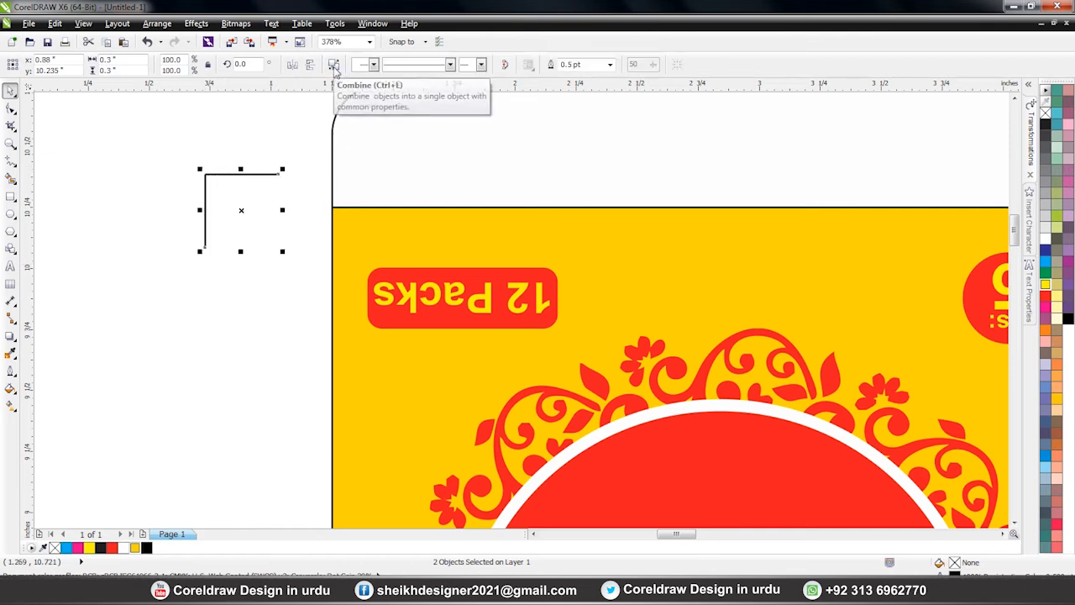
Step: Align the crop mark with the top and left edges of the lid's yellow panel
shift+click(352, 233)
key(t)
key(l)
drag(246, 166, 414, 287)
Step: Make a horizontally mirrored copy of the crop mark and align it with the right edge of the lid panel
scroll(257, 200, down, 1)
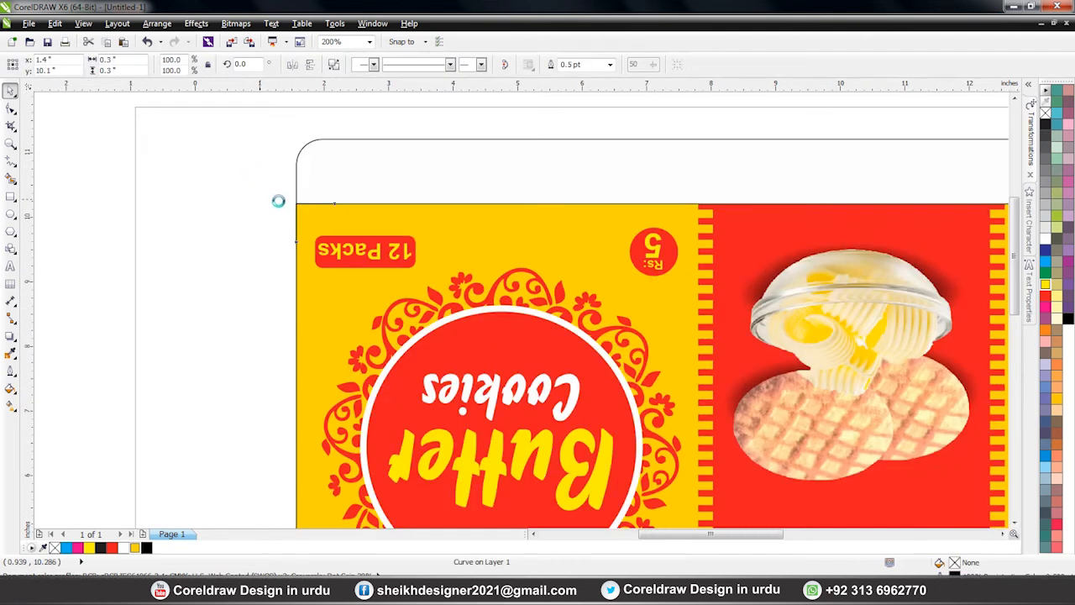
scroll(278, 201, down, 1)
scroll(527, 326, up, 1)
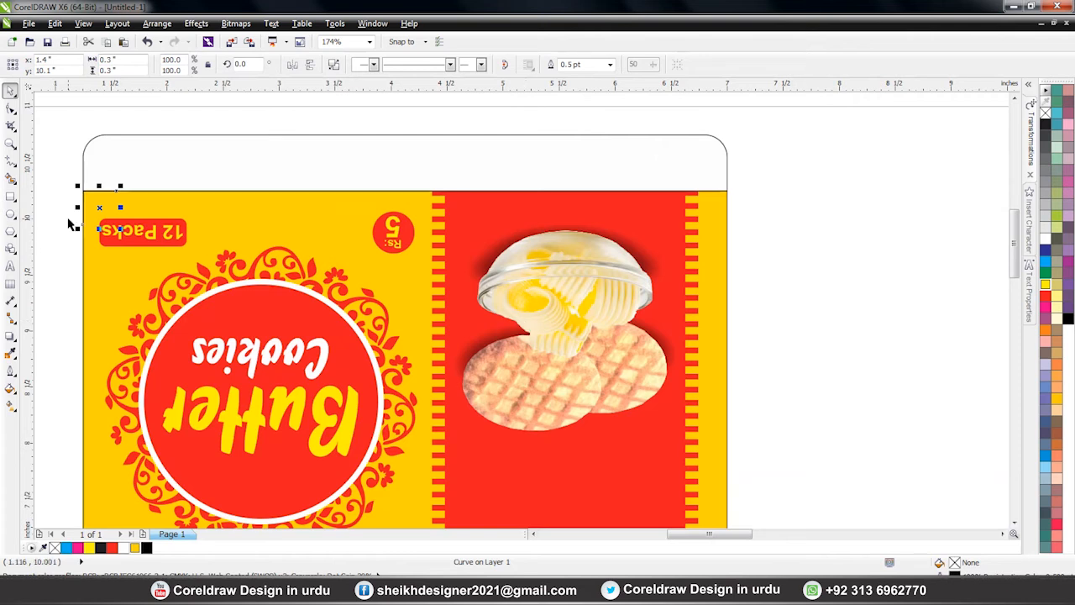
click(293, 66)
shift+click(352, 212)
key(r)
shift+click(352, 213)
Step: Flip the right-hand crop mark diagonally outward about the lid panel's upper-right corner
scroll(474, 159, down, 3)
drag(736, 320, 735, 320)
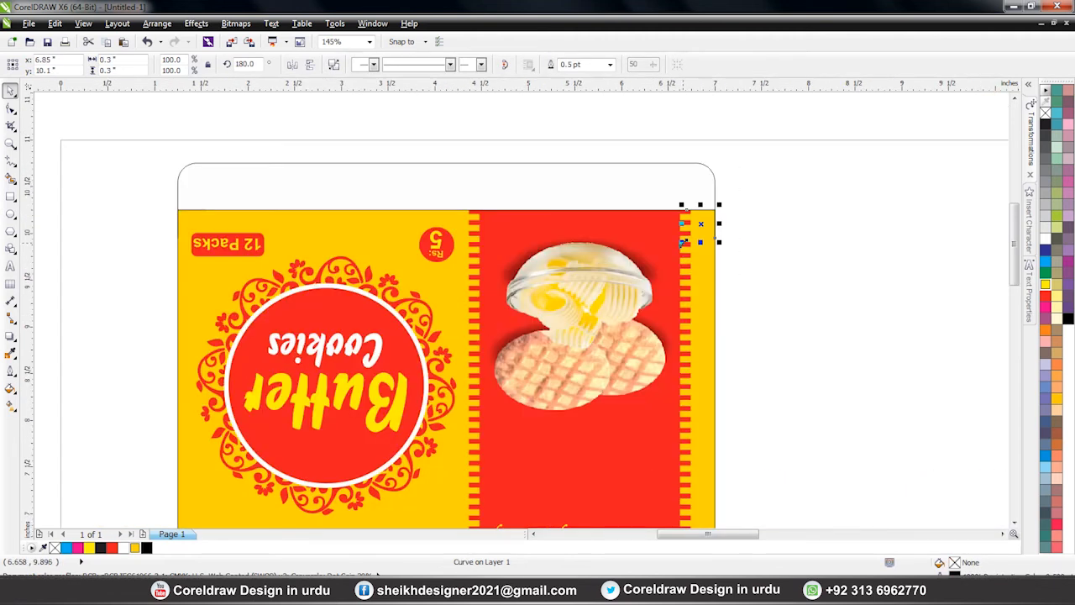
scroll(682, 240, up, 3)
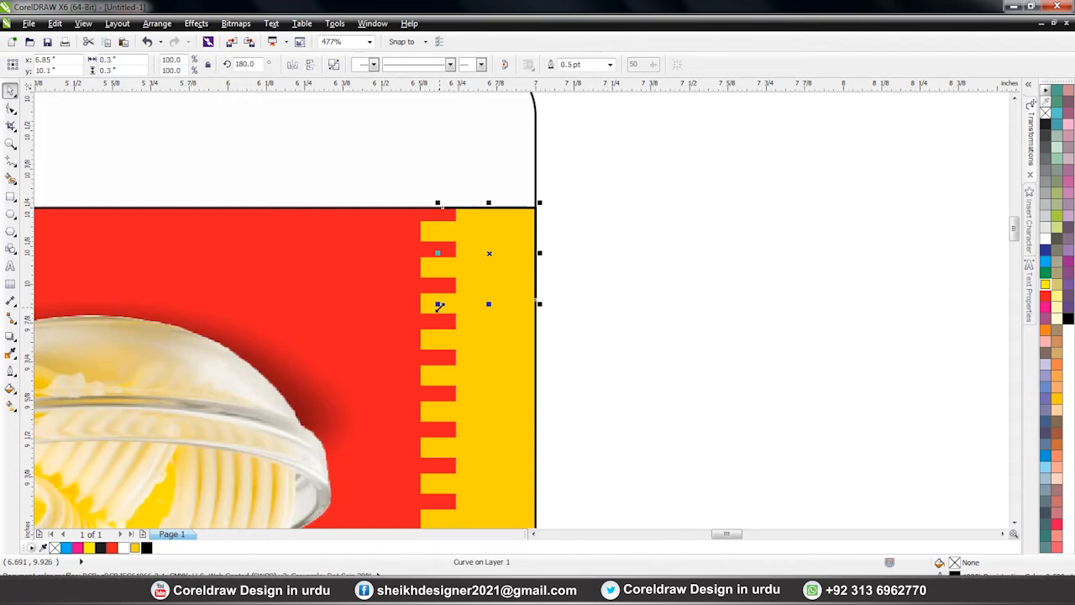
drag(438, 306, 609, 180)
scroll(691, 204, down, 3)
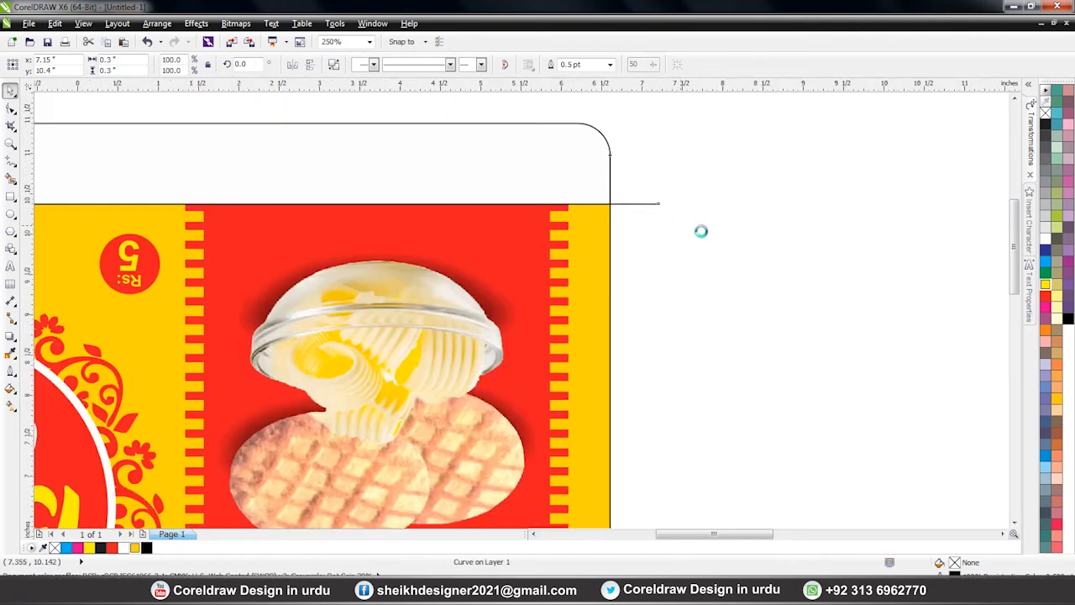
Step: Flip the left-hand crop mark diagonally outward about the lid panel's upper-left corner
drag(159, 179, 219, 243)
scroll(97, 204, up, 3)
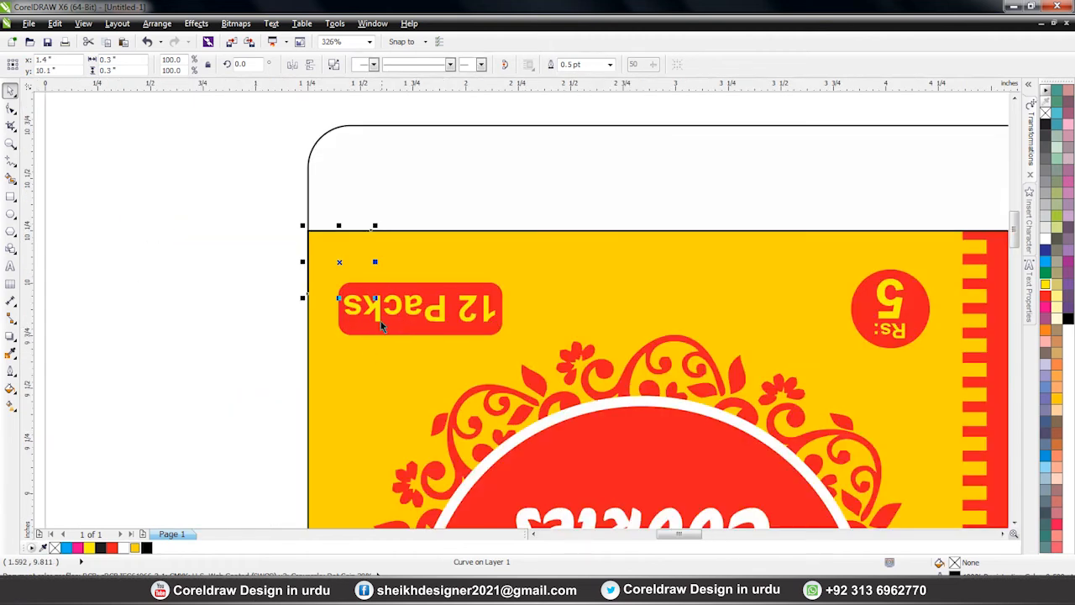
drag(375, 297, 255, 196)
scroll(255, 197, down, 3)
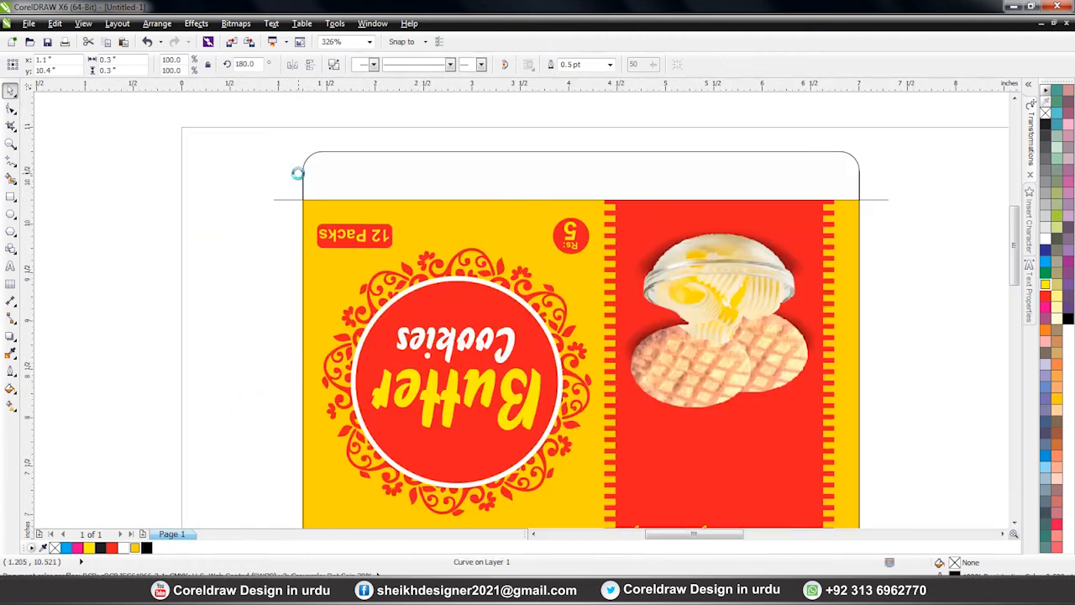
Step: Copy the left crop mark down to the upper-left corner of the first front panel, where it meets the lid
click(261, 219)
click(288, 187)
drag(223, 162, 677, 453)
scroll(338, 317, up, 1)
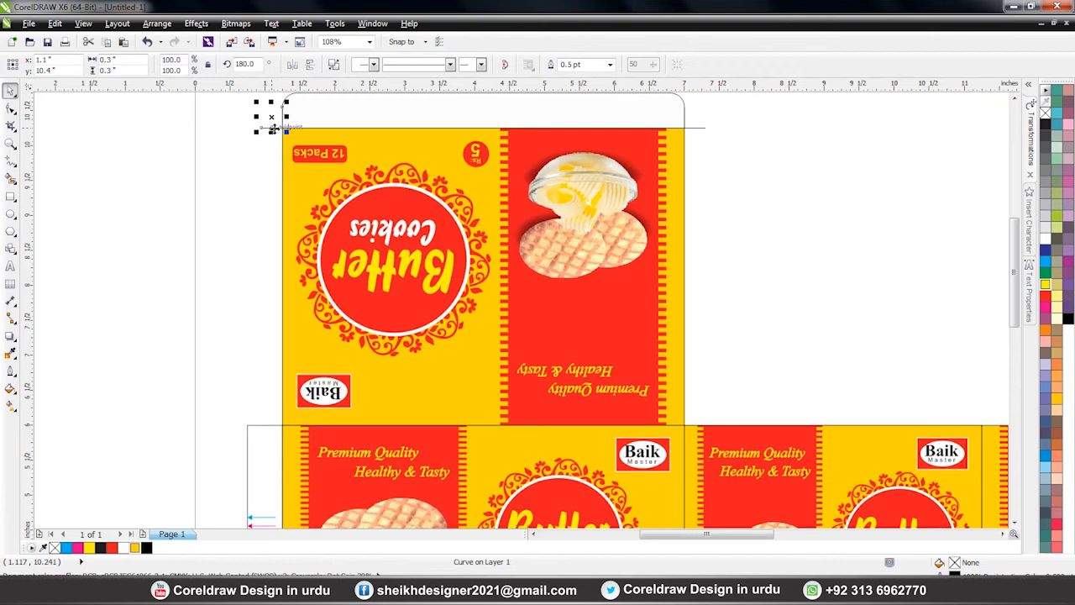
drag(273, 128, 262, 397)
scroll(263, 397, up, 4)
drag(338, 273, 344, 324)
scroll(321, 199, down, 4)
Step: Place another crop mark at the first panel's lower-left corner, aligned to its bottom edge and flipped to point downward
drag(323, 225, 325, 446)
scroll(339, 478, up, 3)
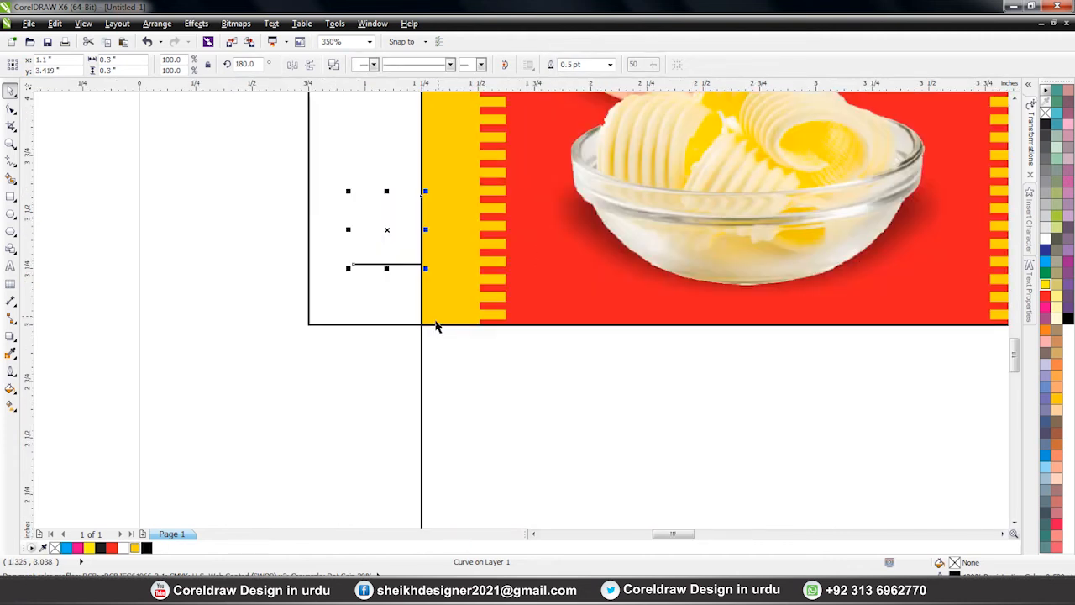
shift+click(442, 300)
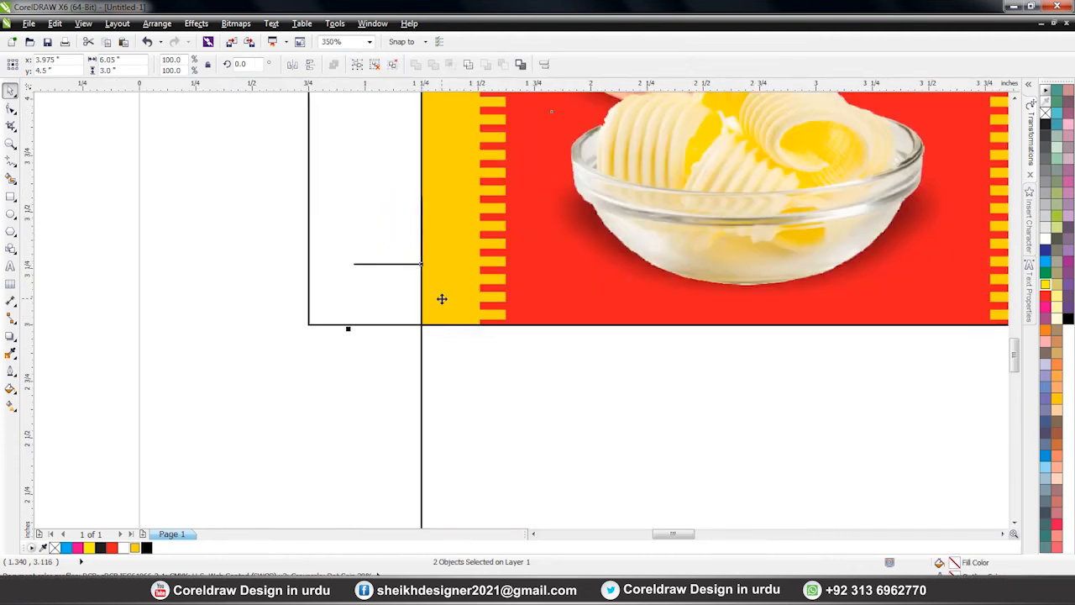
key(b)
drag(218, 197, 482, 357)
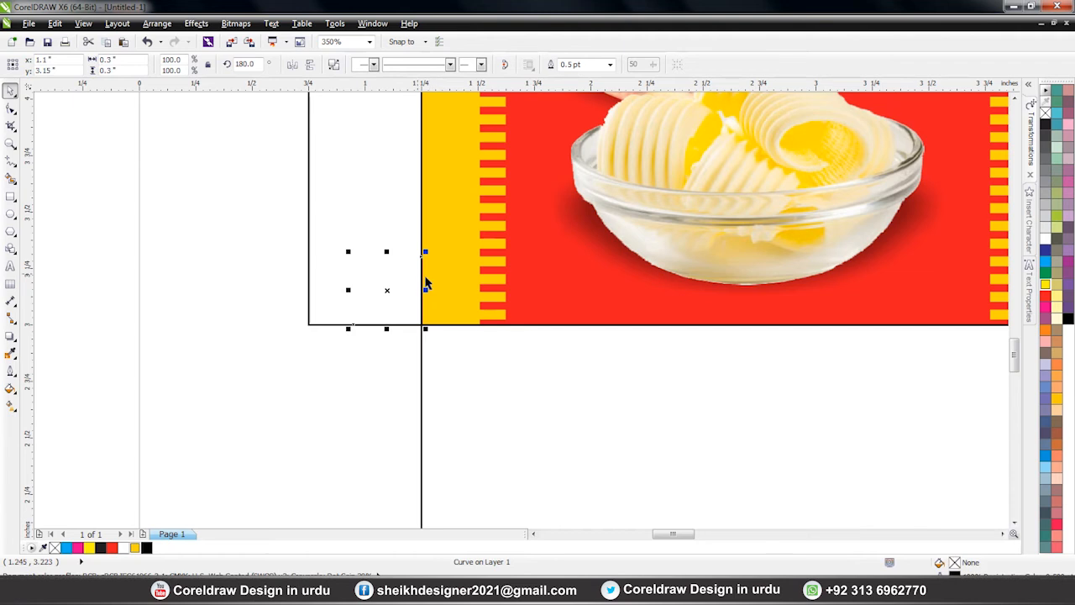
scroll(398, 363, down, 4)
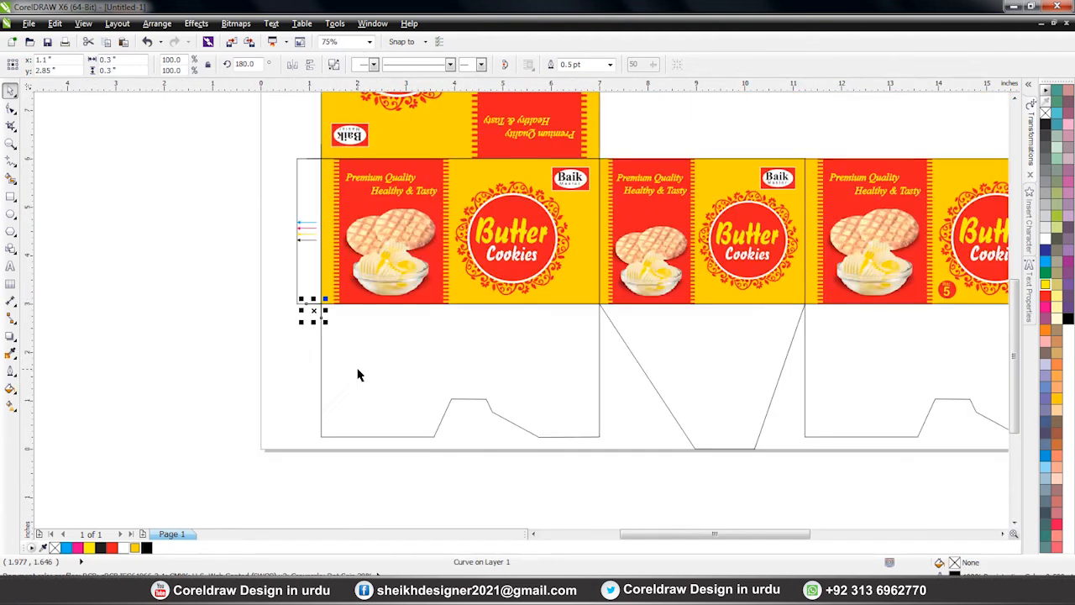
Step: Place copies of the lower crop mark at the lower-right corners of the first and second panels, aligned to their right edges
scroll(579, 365, up, 2)
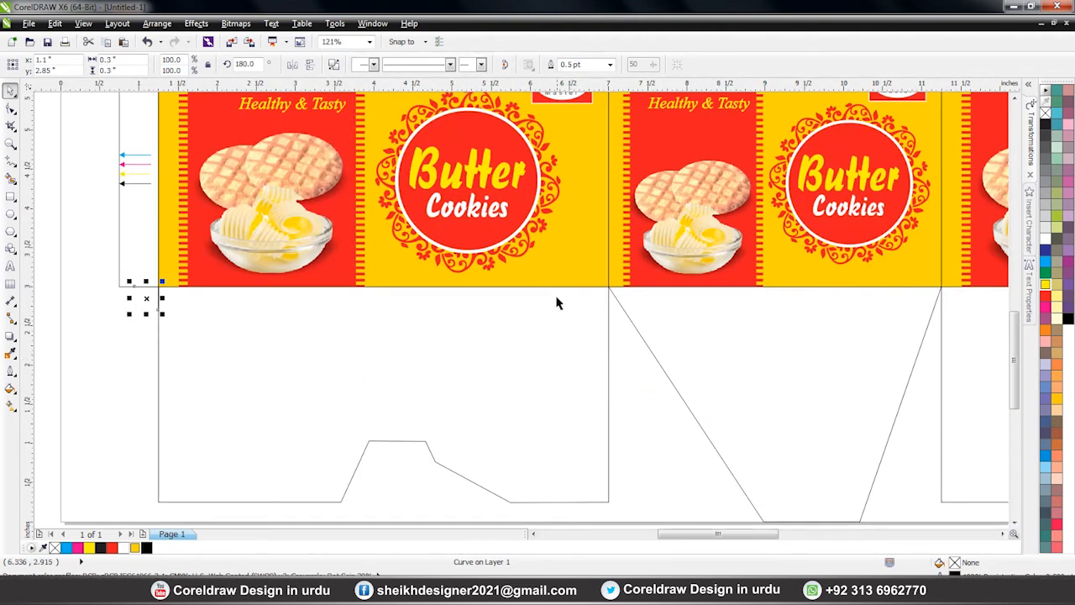
shift+click(563, 272)
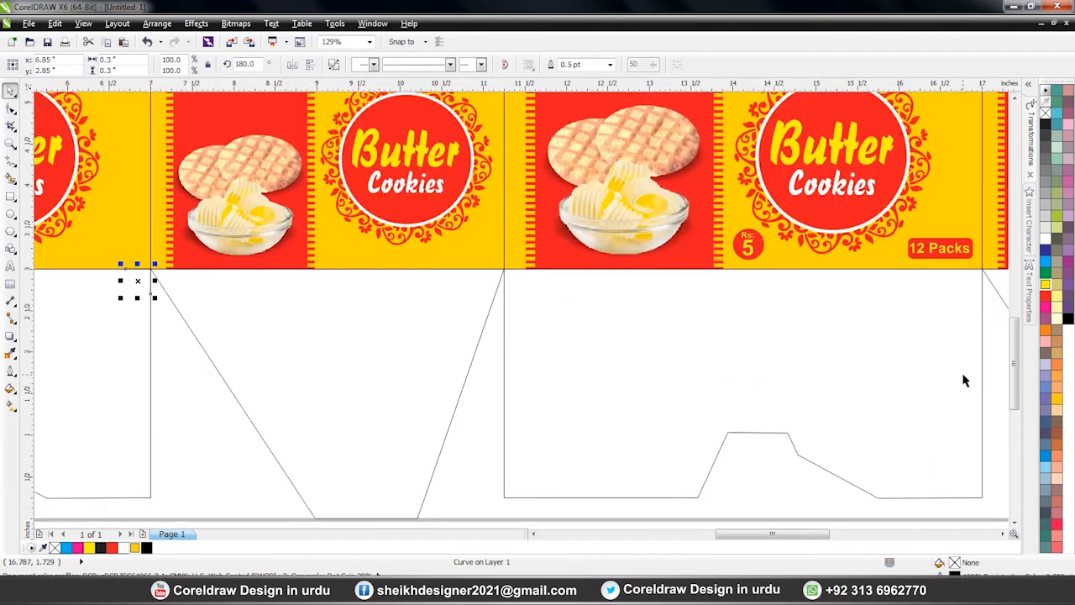
shift+click(475, 259)
key(r)
shift+click(475, 260)
Step: Place copies of the lower crop mark at the lower-right corners of the third and fourth panels, aligned to their right edges
scroll(477, 264, down, 3)
scroll(916, 349, up, 3)
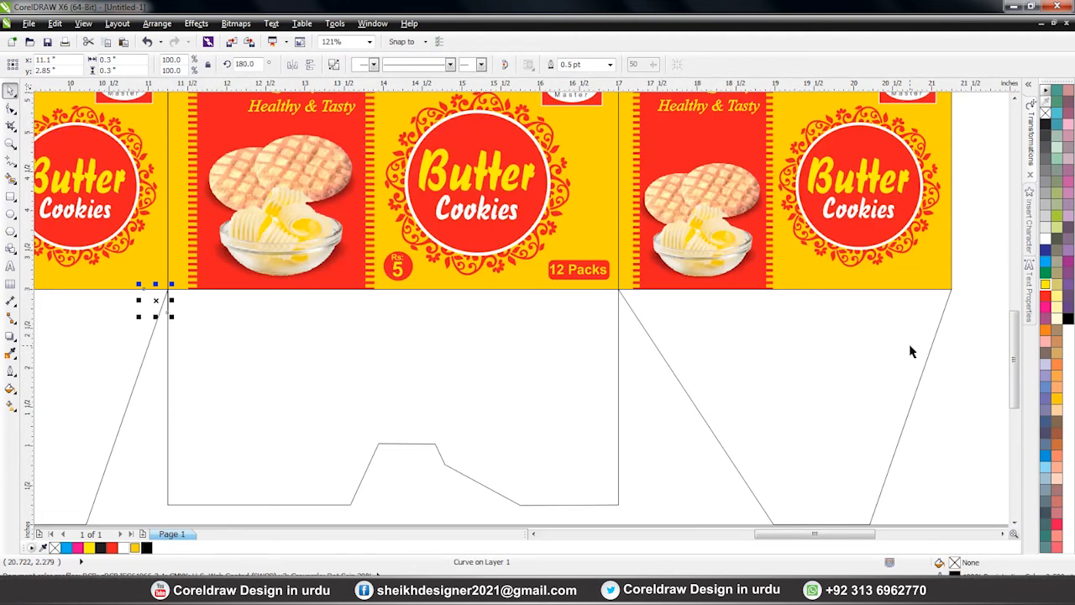
shift+click(518, 286)
key(r)
shift+click(520, 281)
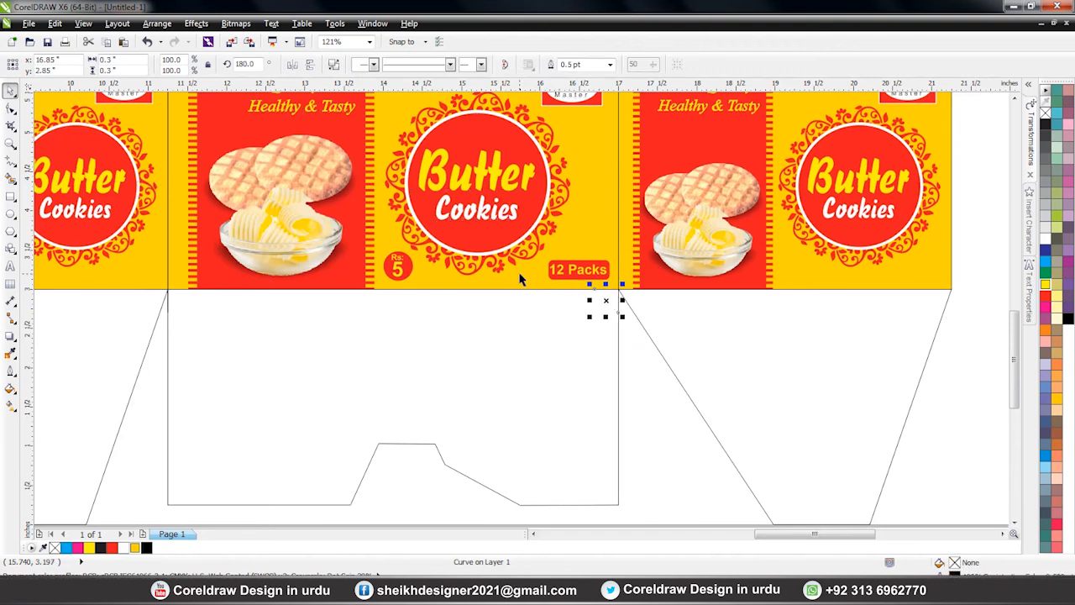
scroll(856, 328, down, 3)
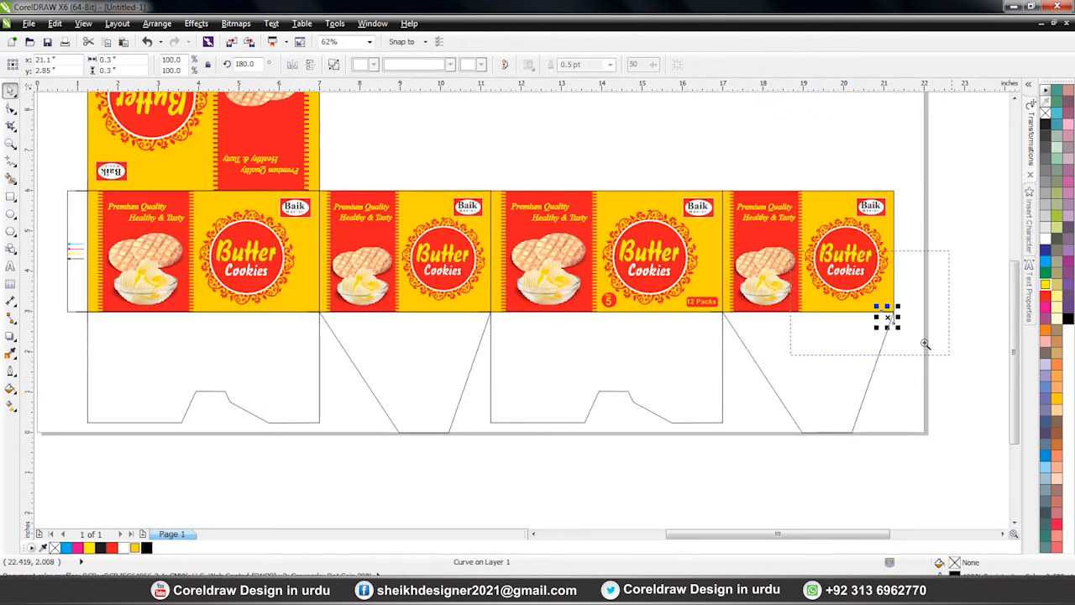
Step: Flip the fourth panel's crop mark horizontally so it points outward from the panel's lower-right corner
scroll(888, 314, up, 6)
drag(552, 366, 668, 366)
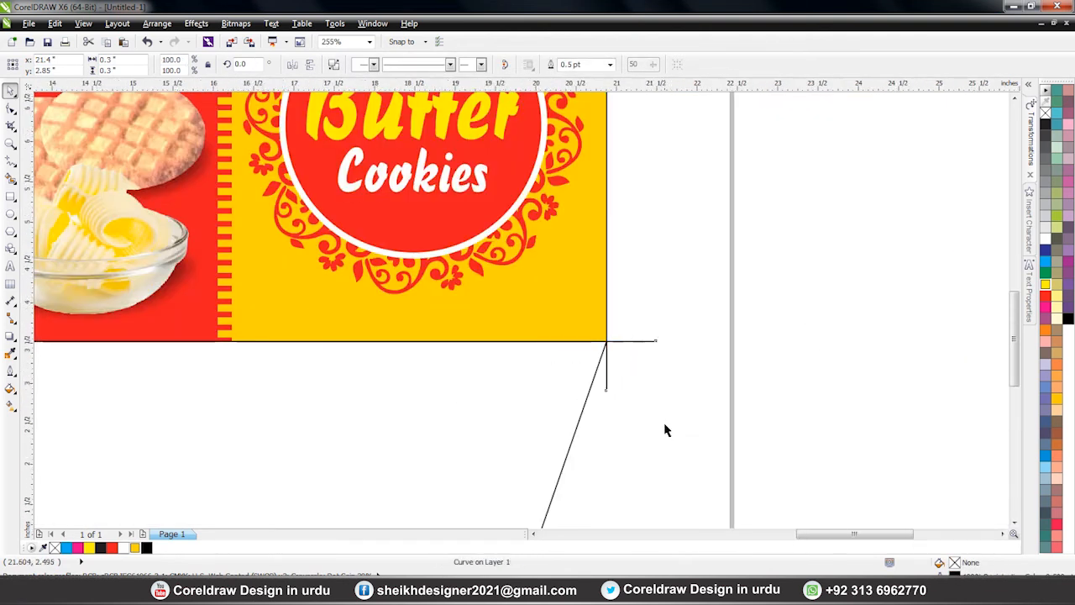
scroll(665, 428, down, 3)
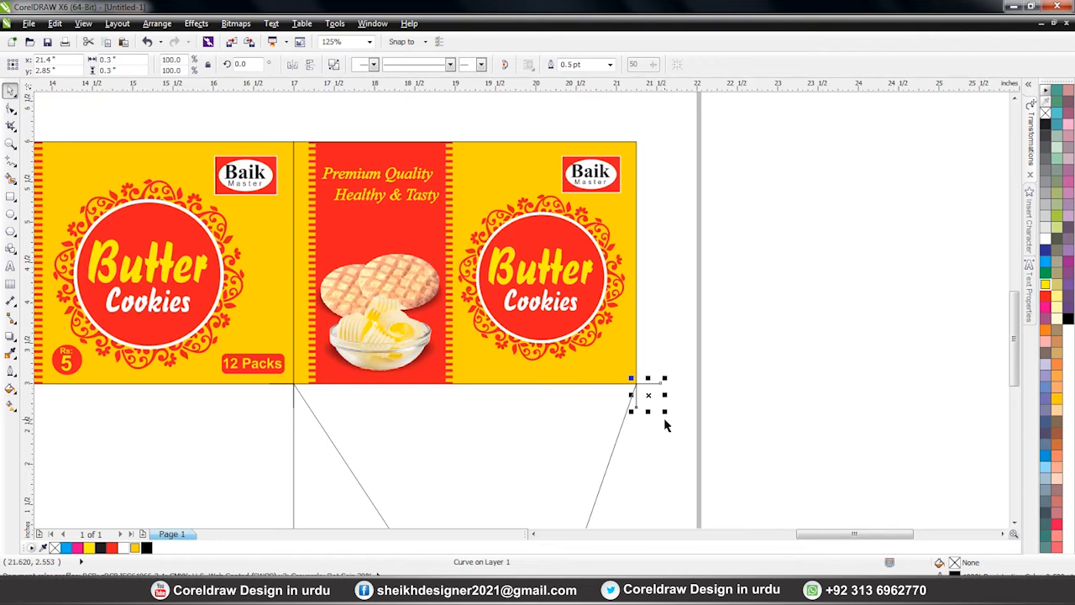
Step: Align the crop mark to the fourth panel's top edge and flip it vertically to point upward from the upper-right corner
shift+click(527, 169)
key(t)
drag(617, 116, 701, 198)
key(F2)
drag(580, 113, 728, 208)
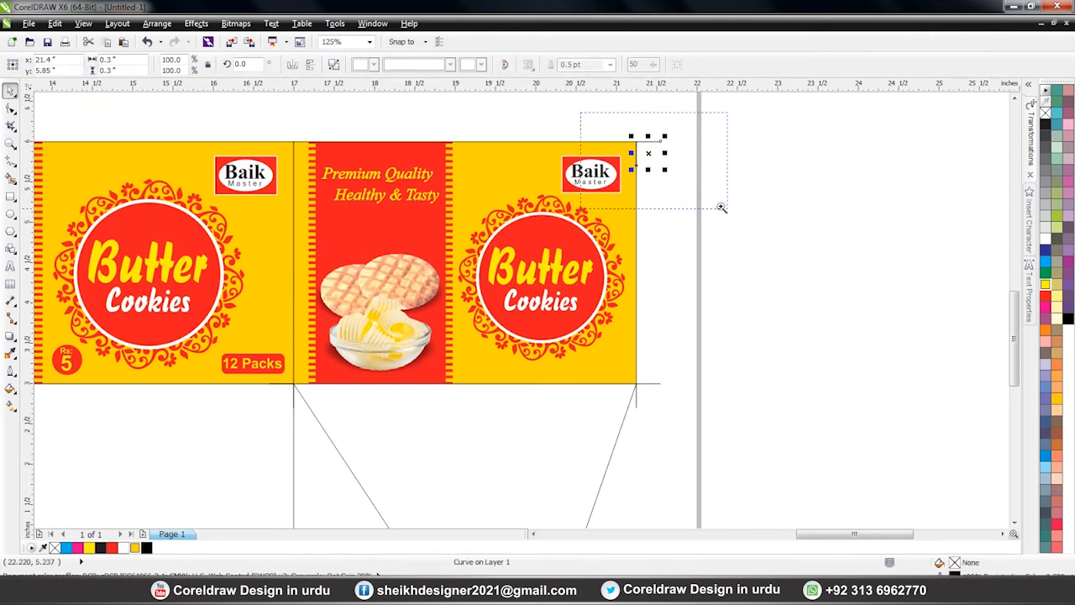
drag(567, 286, 571, 202)
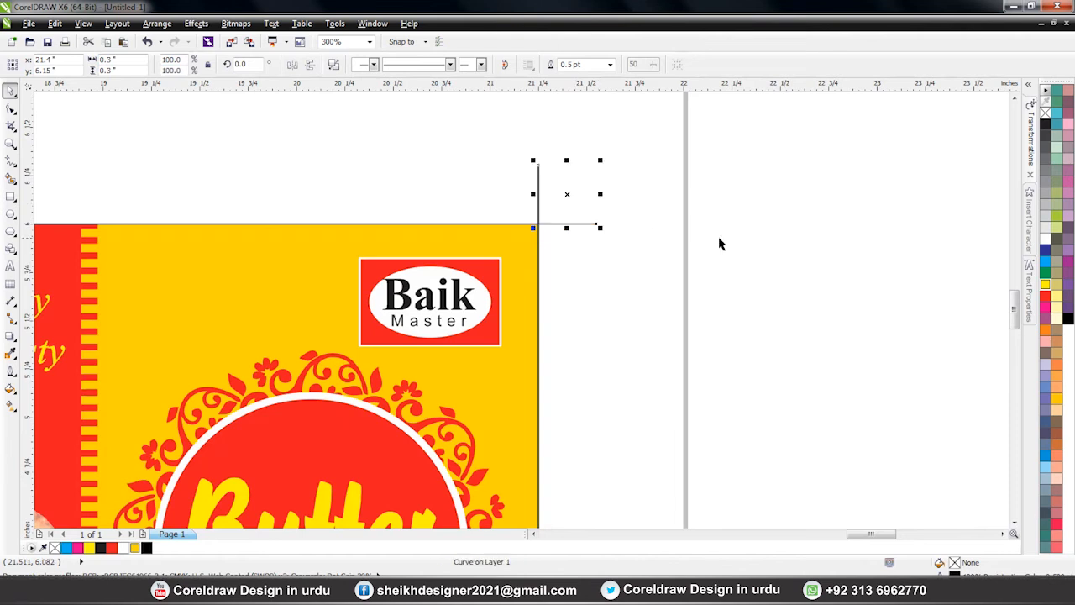
Step: Place a copy of the upper crop mark at the fourth panel's upper-left corner, aligned to its left edge
scroll(883, 231, down, 2)
key(F2)
drag(339, 156, 873, 361)
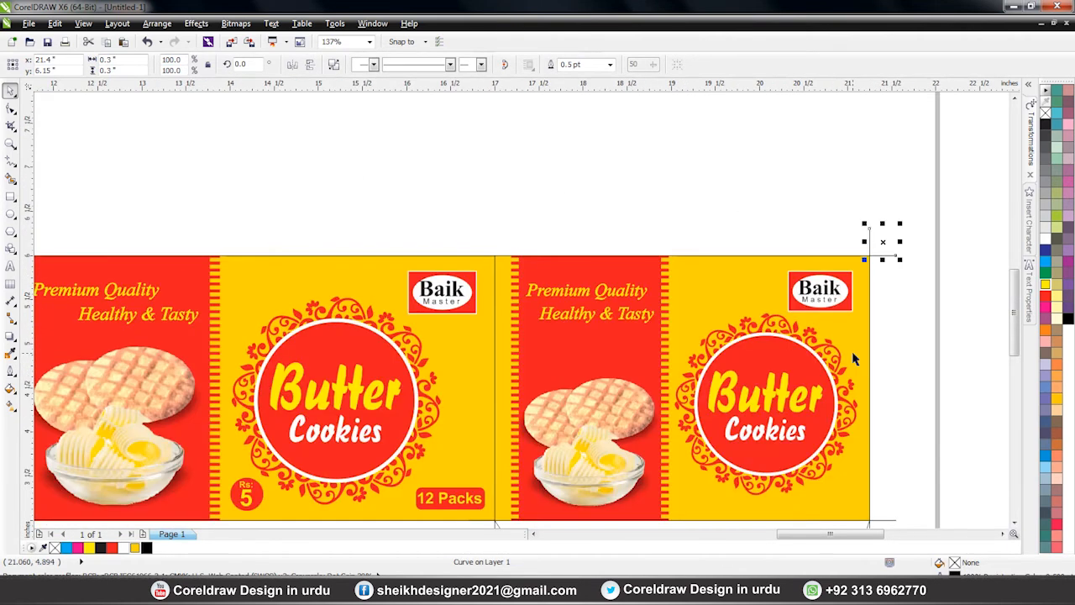
shift+click(682, 271)
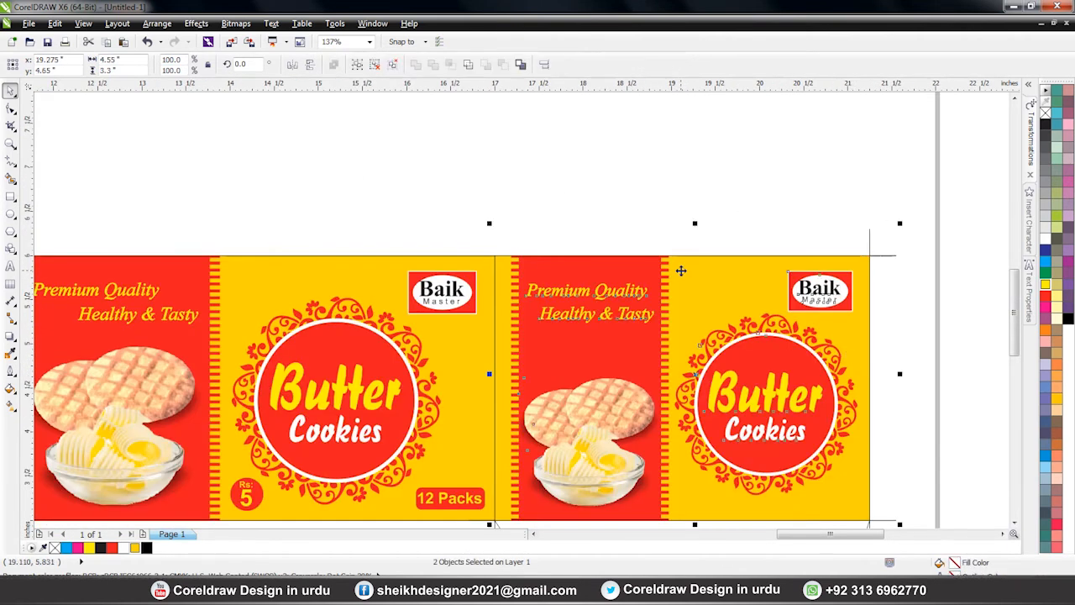
click(647, 204)
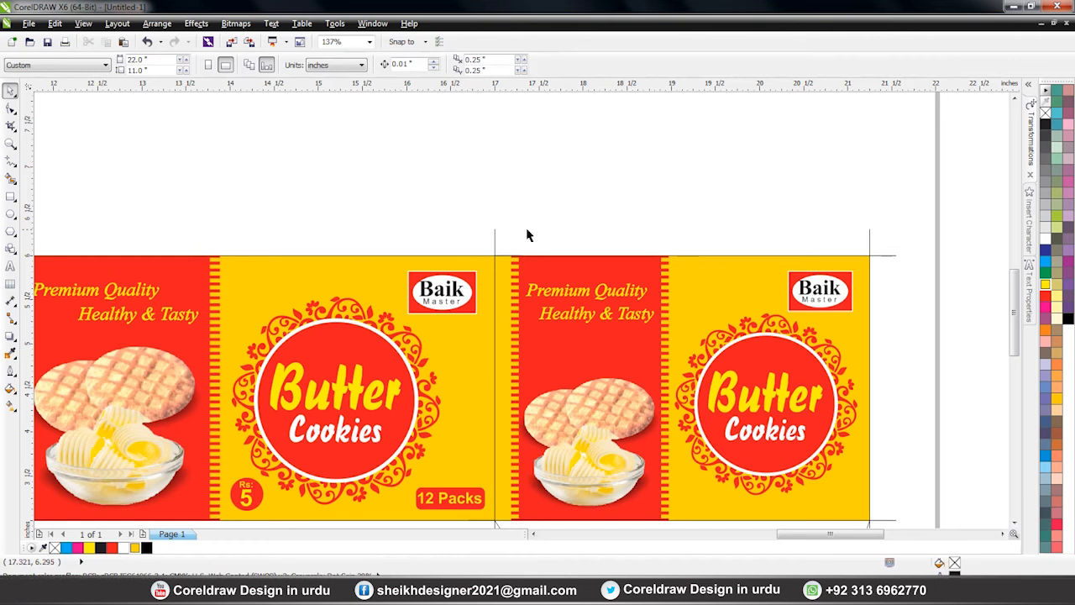
Step: Place another copy of the upper crop mark at the third panel's upper-left corner, aligned to its left edge
click(497, 240)
scroll(576, 221, down, 2)
scroll(722, 286, up, 1)
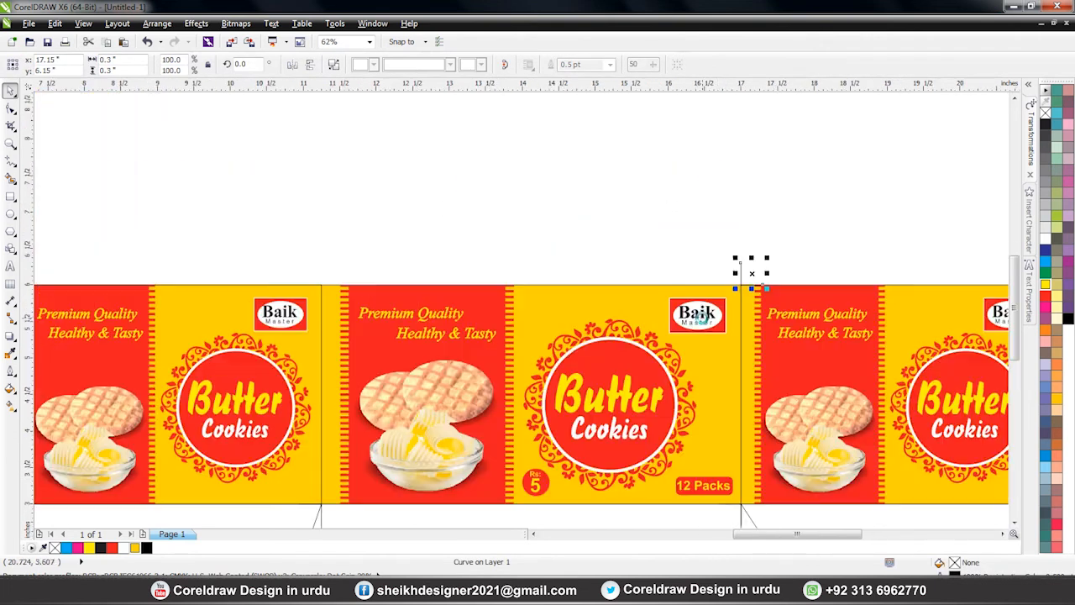
shift+click(542, 294)
click(552, 216)
scroll(612, 224, down, 2)
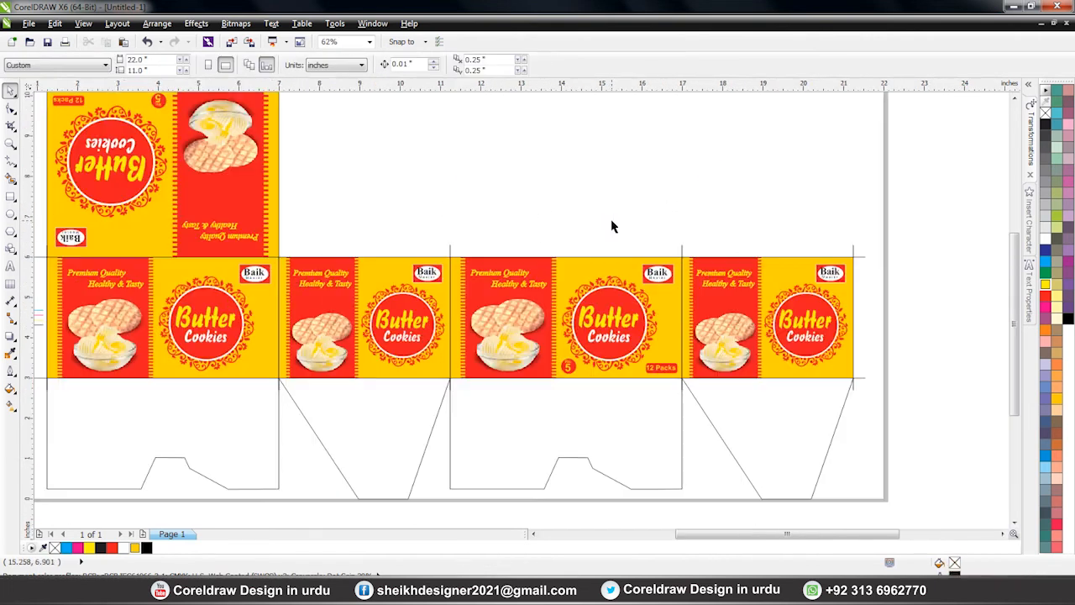
scroll(521, 269, down, 2)
scroll(612, 242, up, 1)
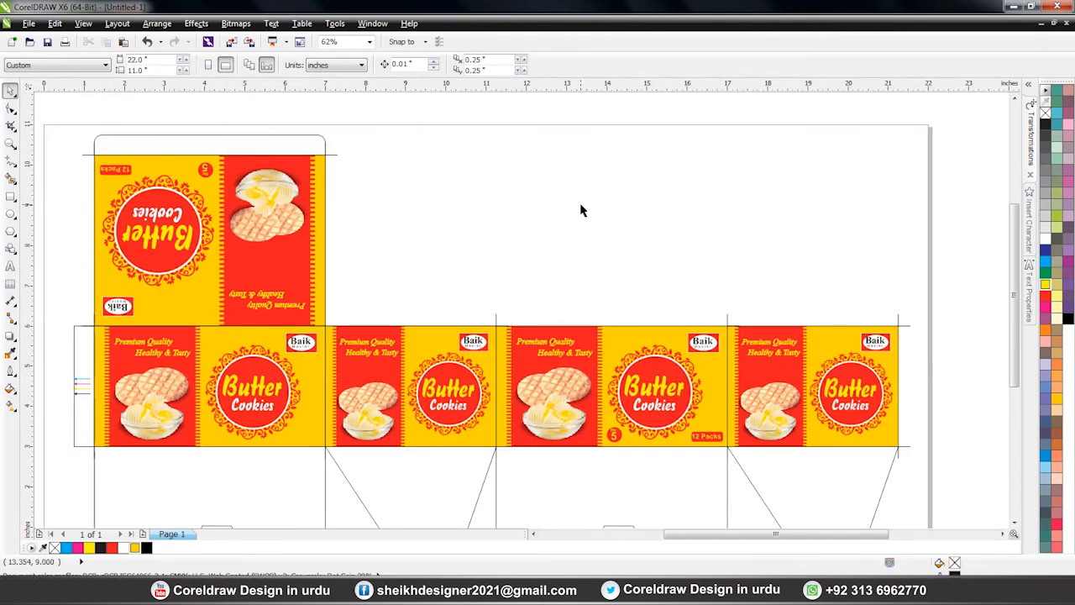
Step: Examine the glue flap and its coloured arrows beside the first panel
click(75, 352)
scroll(82, 391, up, 2)
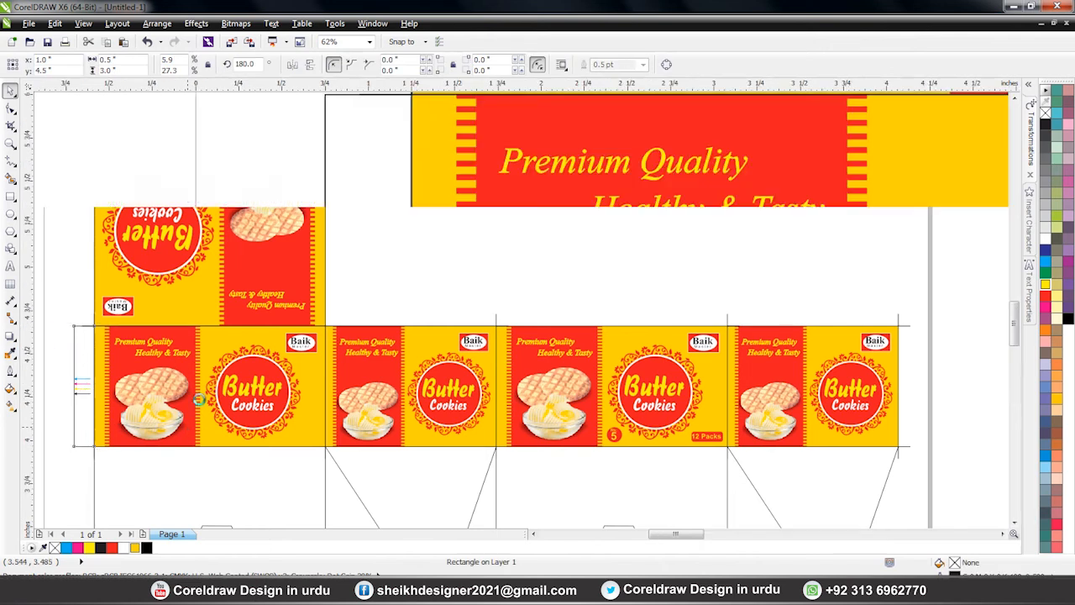
click(251, 352)
scroll(230, 373, down, 1)
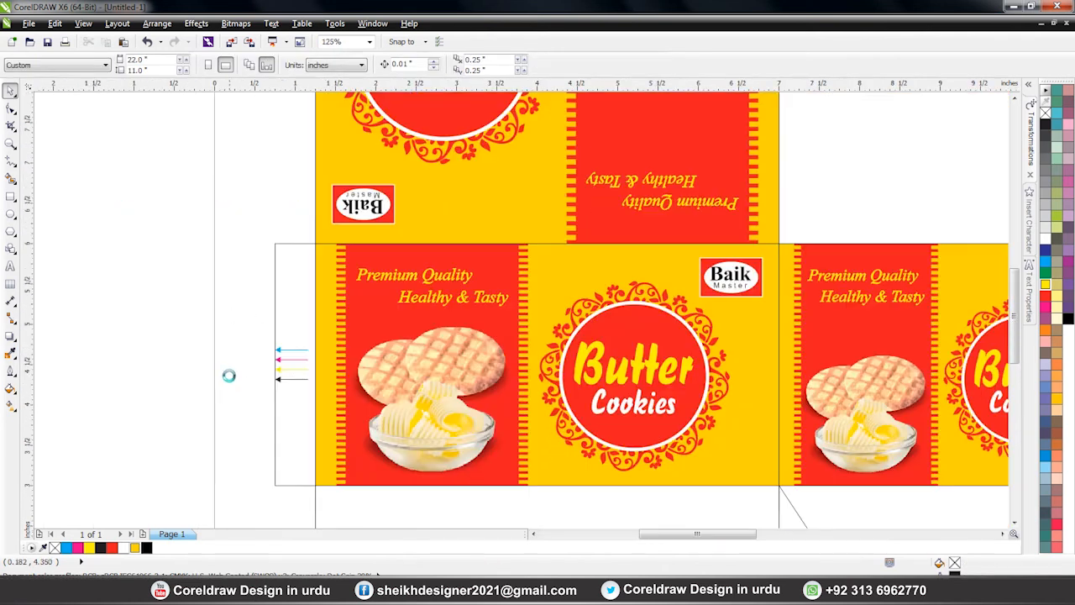
drag(252, 221, 332, 495)
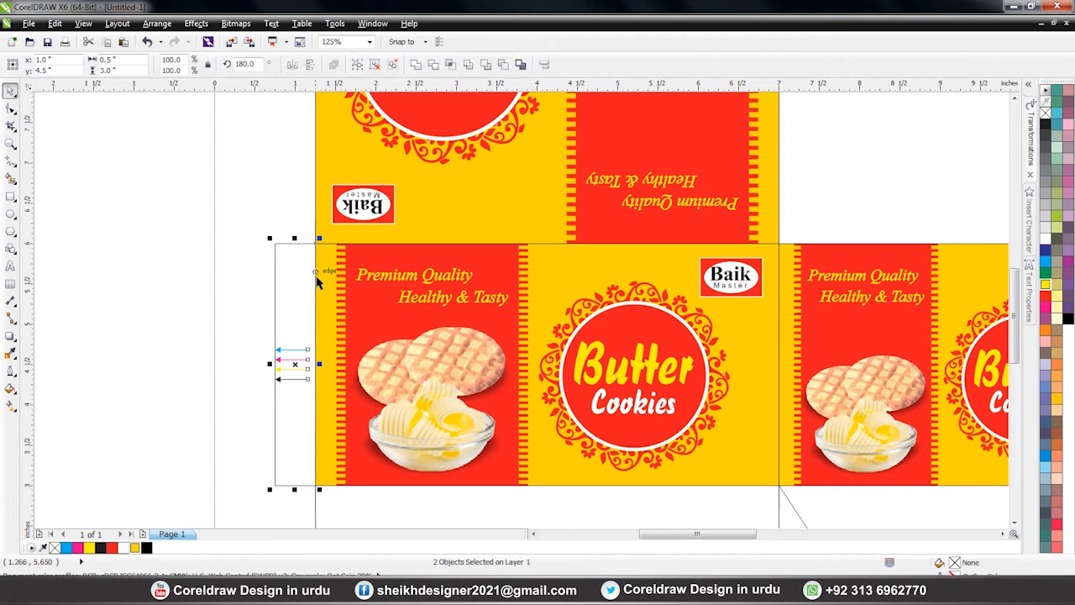
drag(267, 211, 328, 495)
click(282, 221)
drag(264, 239, 324, 496)
click(238, 302)
scroll(239, 303, down, 3)
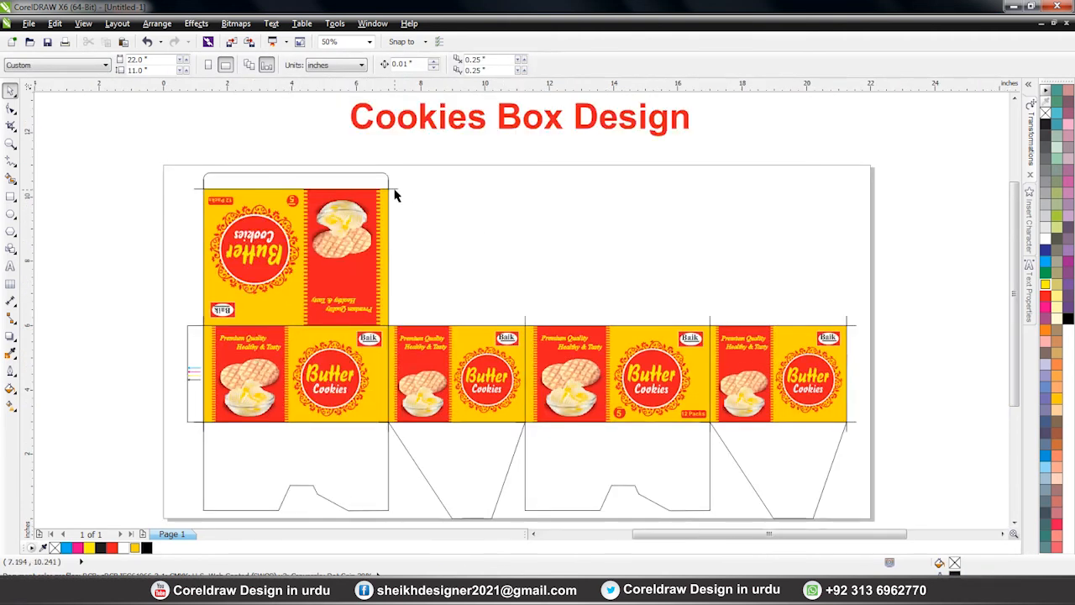
Step: Combine all the crop marks around the lid and the four body panels, and send them to the back
click(394, 189)
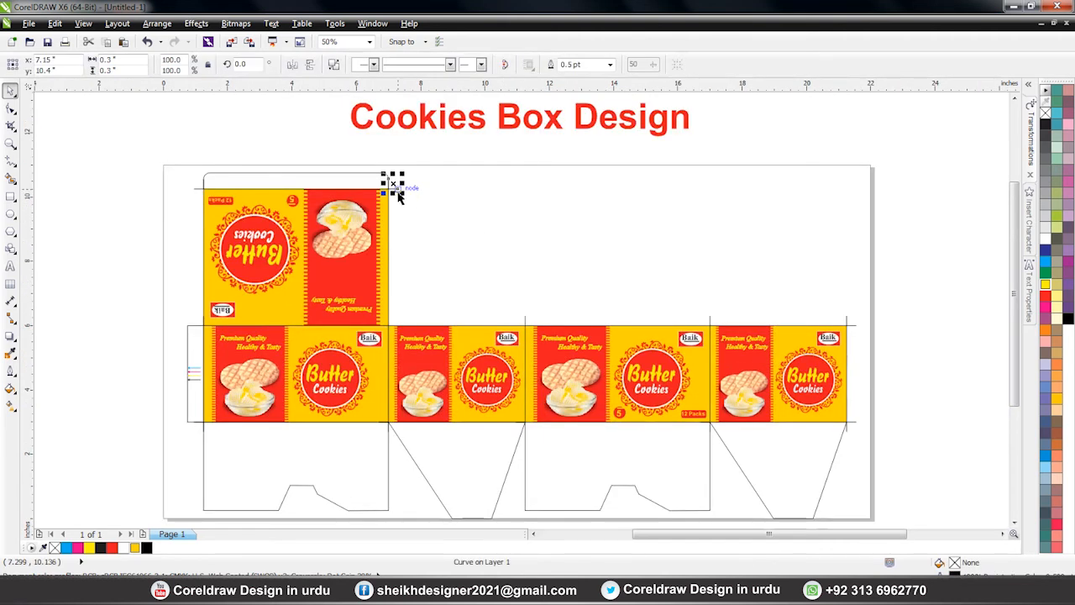
shift+click(200, 189)
shift+click(191, 324)
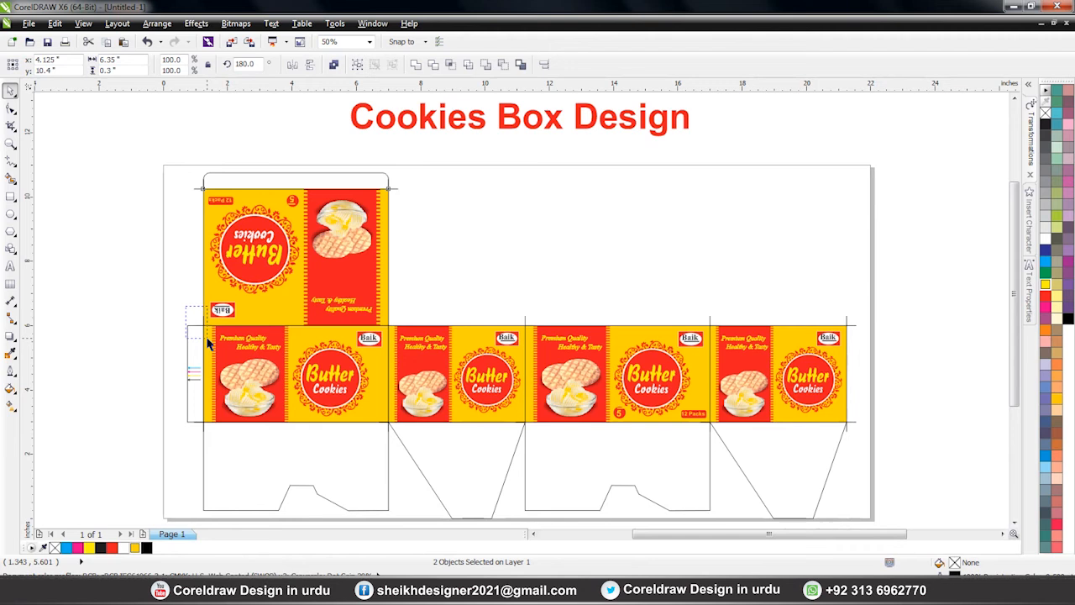
drag(338, 458, 882, 425)
drag(865, 293, 844, 330)
drag(755, 285, 691, 330)
drag(642, 274, 603, 295)
drag(514, 329, 514, 329)
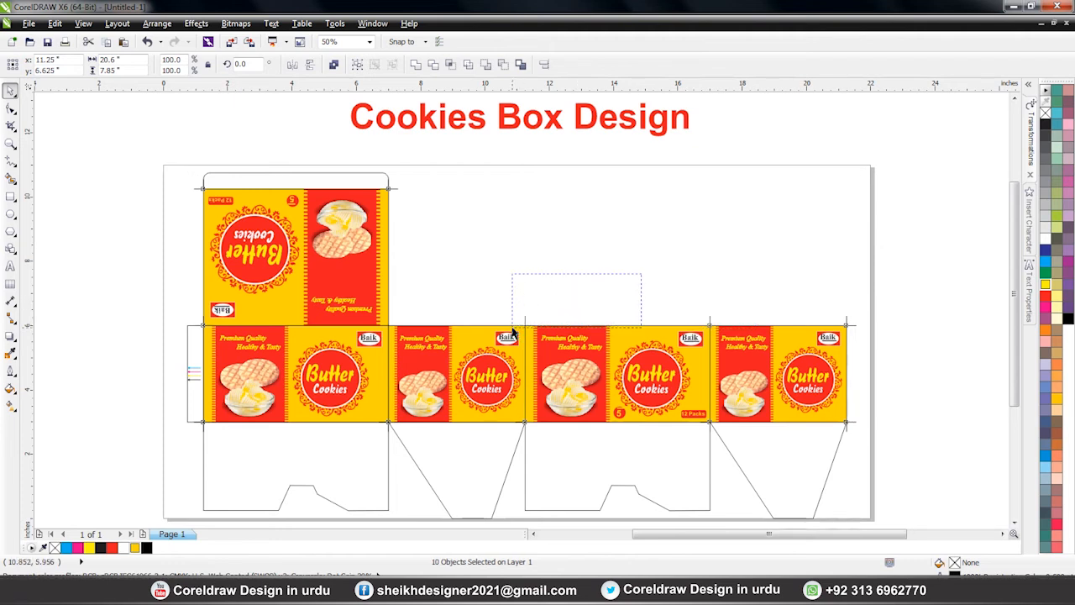
click(333, 65)
key(shift+Page_Down)
click(496, 274)
Step: Ungroup the artwork of the four body panels so each background can be edited on its own
click(643, 339)
key(F2)
drag(419, 253, 910, 476)
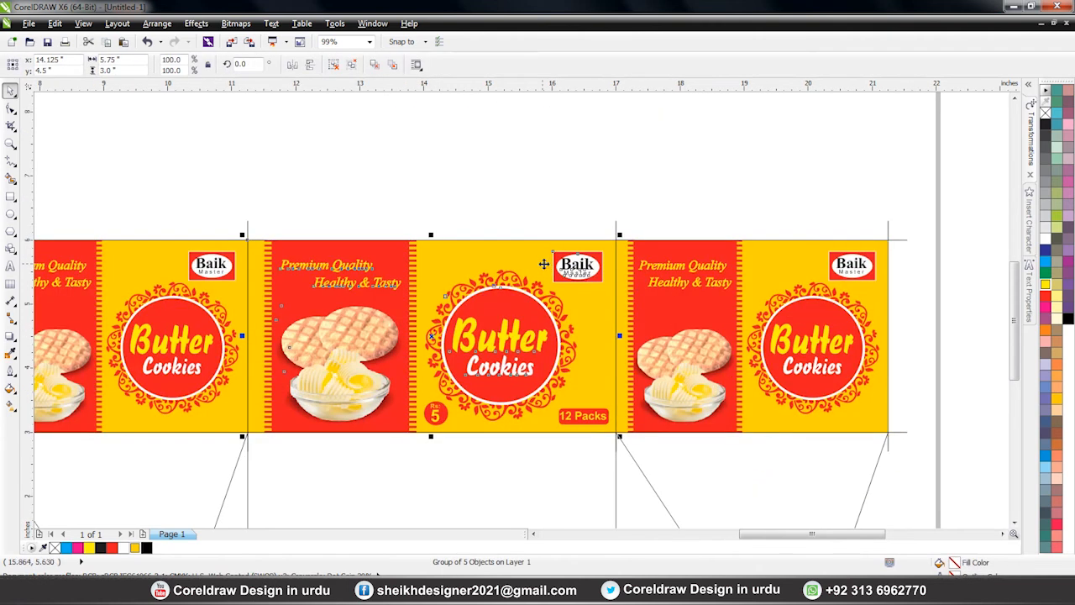
click(334, 65)
click(727, 287)
click(334, 66)
click(192, 299)
key(F3)
click(333, 65)
click(221, 257)
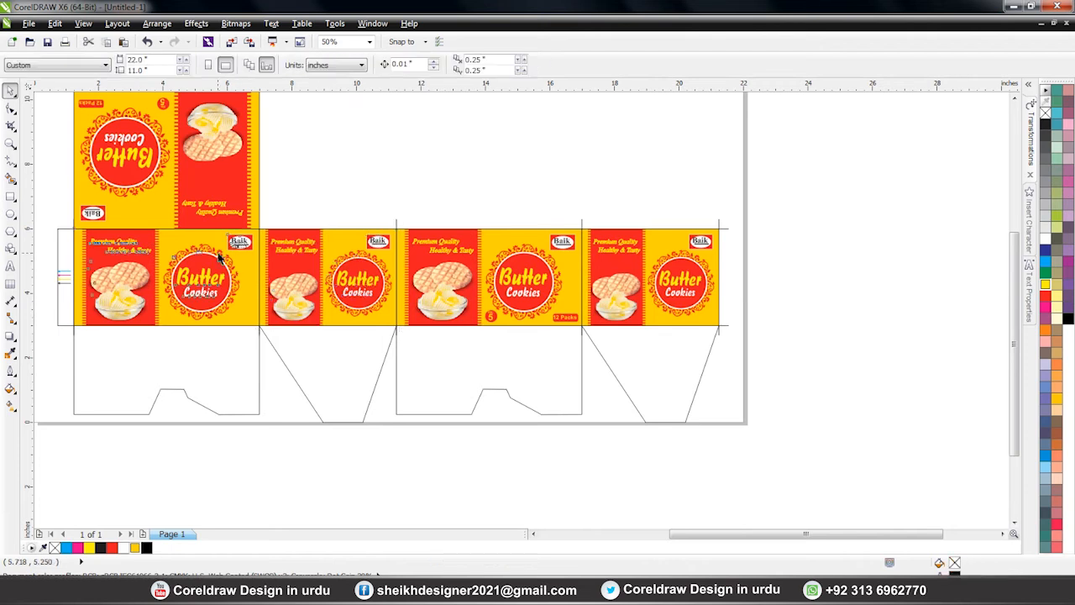
click(334, 67)
click(205, 207)
click(220, 191)
Step: Set the nudge distance to 0.15 inches
key(F3)
key(F2)
drag(324, 192, 705, 321)
click(594, 252)
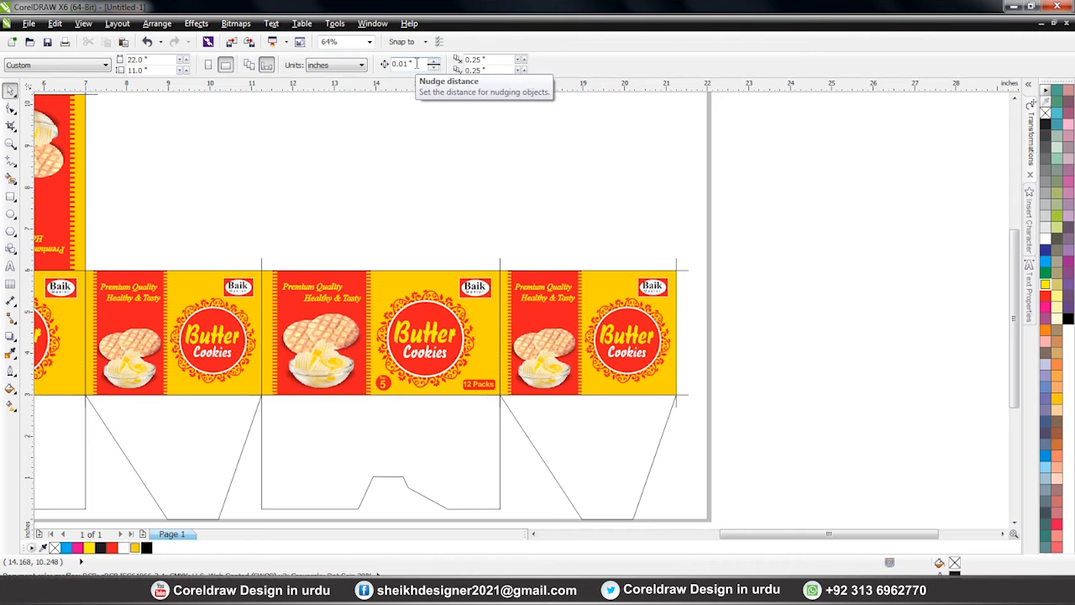
drag(407, 64, 342, 67)
text(.10)
key(Return)
Step: Extend the fourth panel's background upward by 0.15 inches by nudging its two top nodes
key(F2)
drag(420, 236, 865, 475)
click(458, 179)
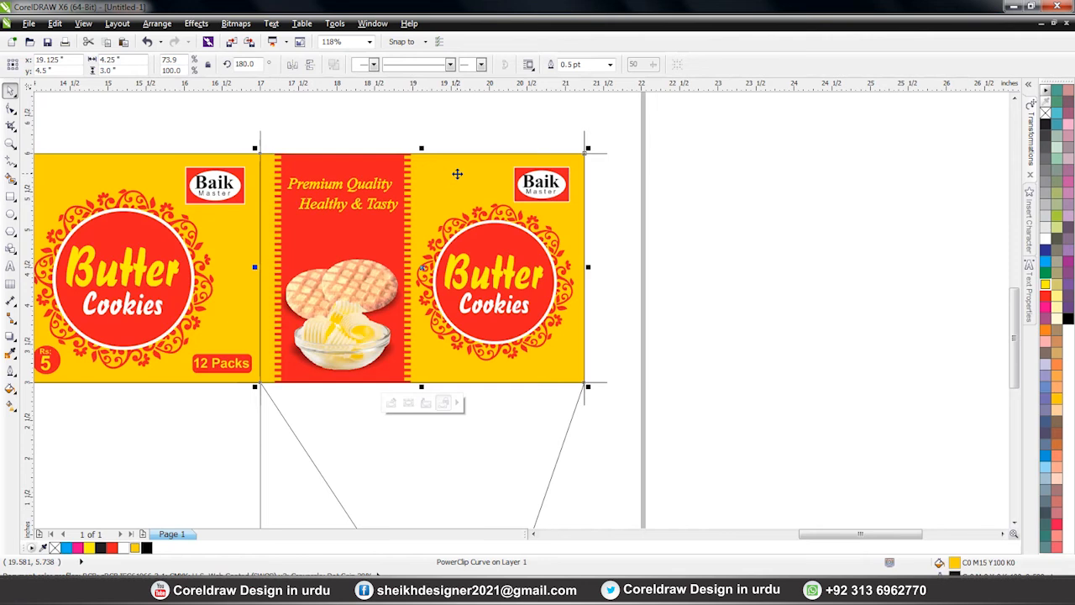
key(F10)
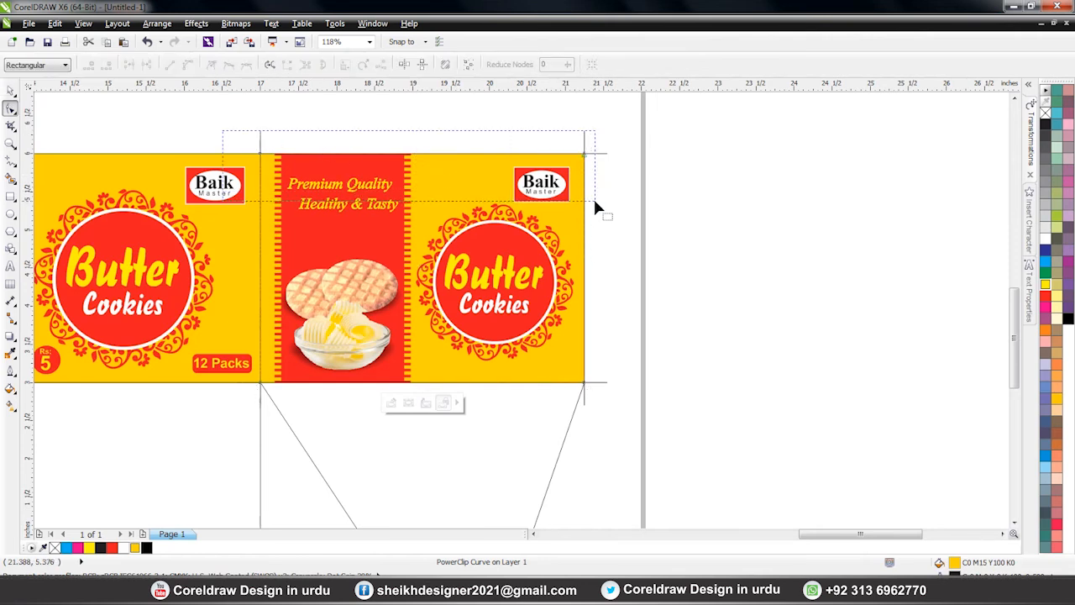
drag(261, 147, 206, 130)
drag(634, 191, 636, 193)
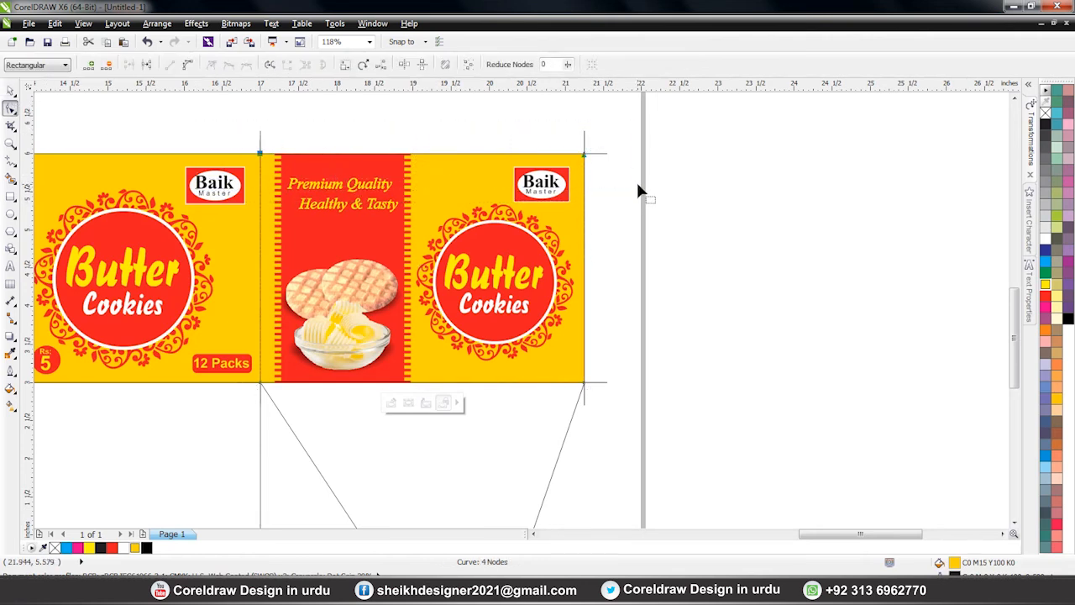
key(Up)
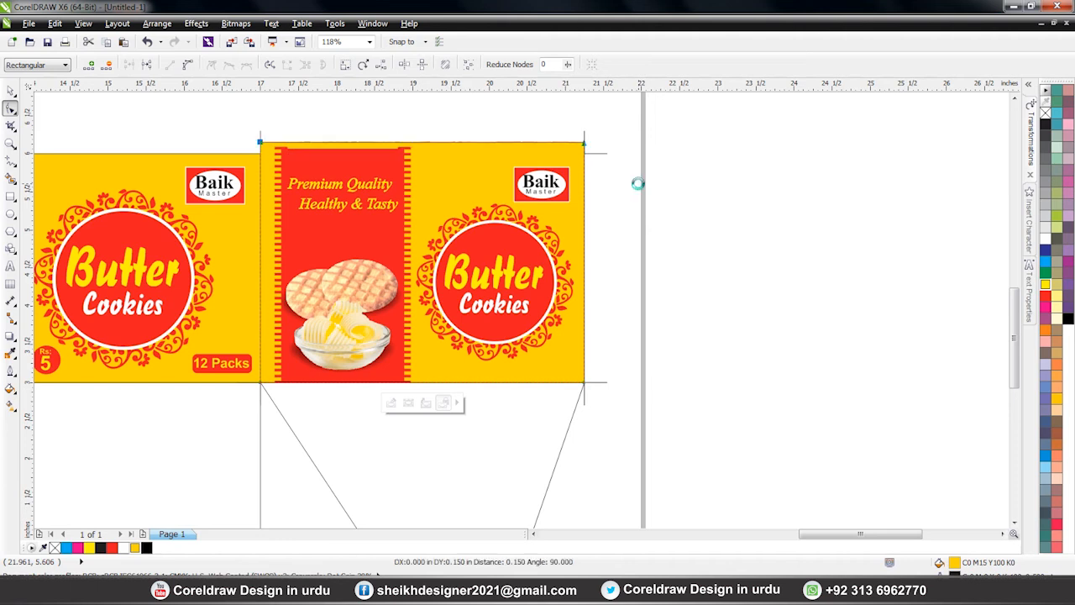
Step: Extend the fourth panel's background by 0.15 inches at its right and bottom edges and remove its outline
drag(568, 128, 614, 416)
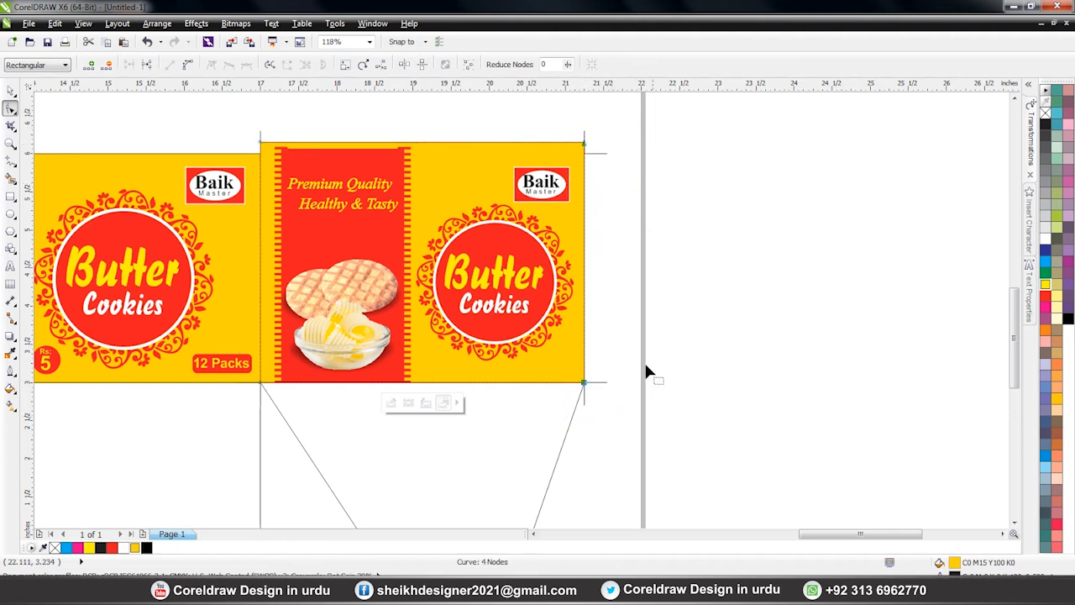
key(Right)
drag(634, 372, 239, 414)
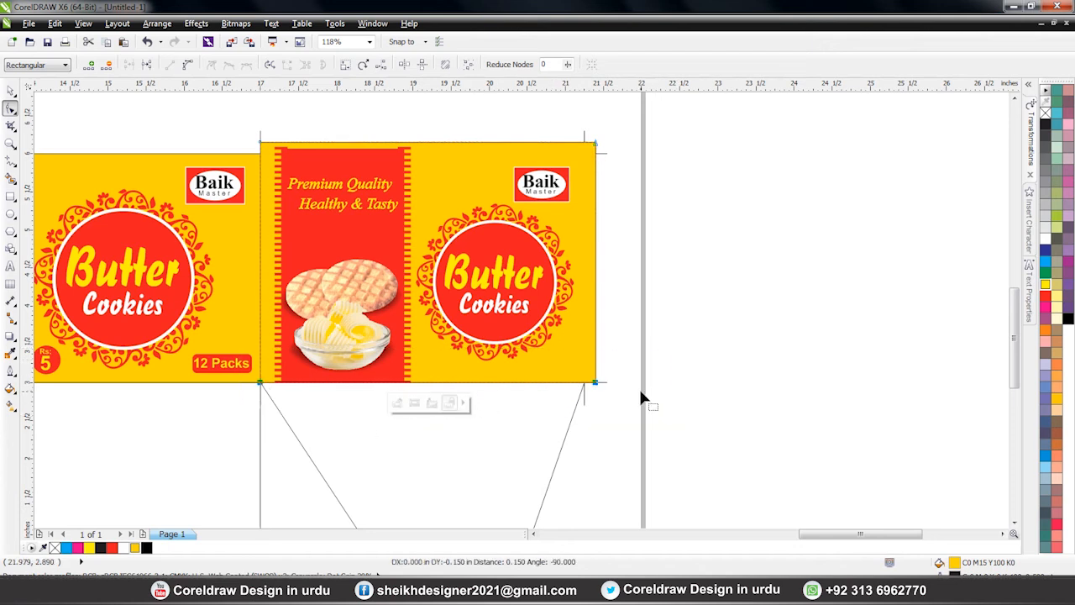
key(Down)
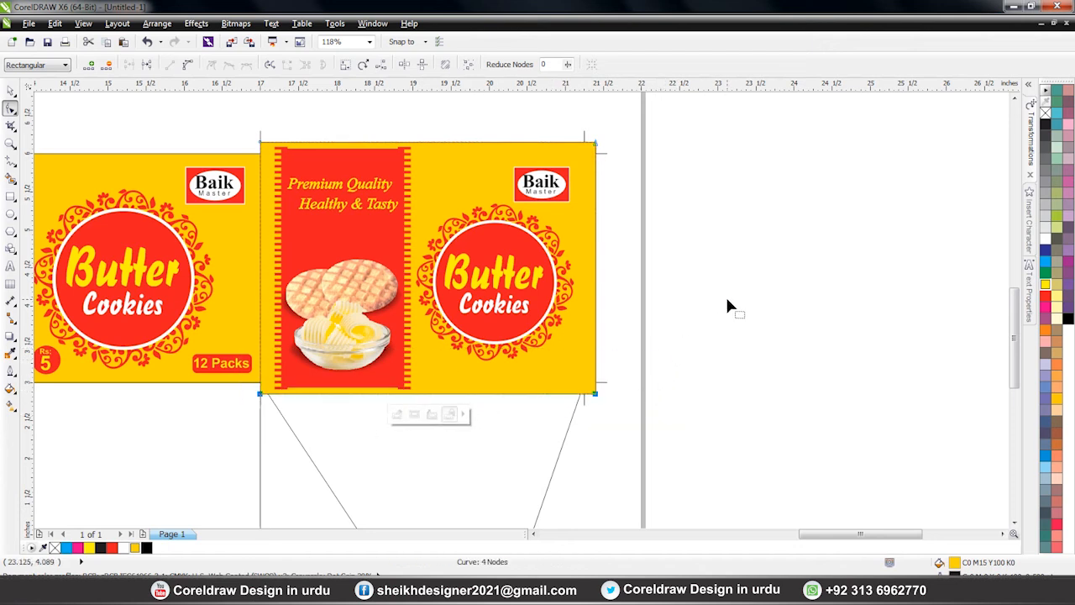
key(space)
scroll(813, 309, down, 2)
click(823, 317)
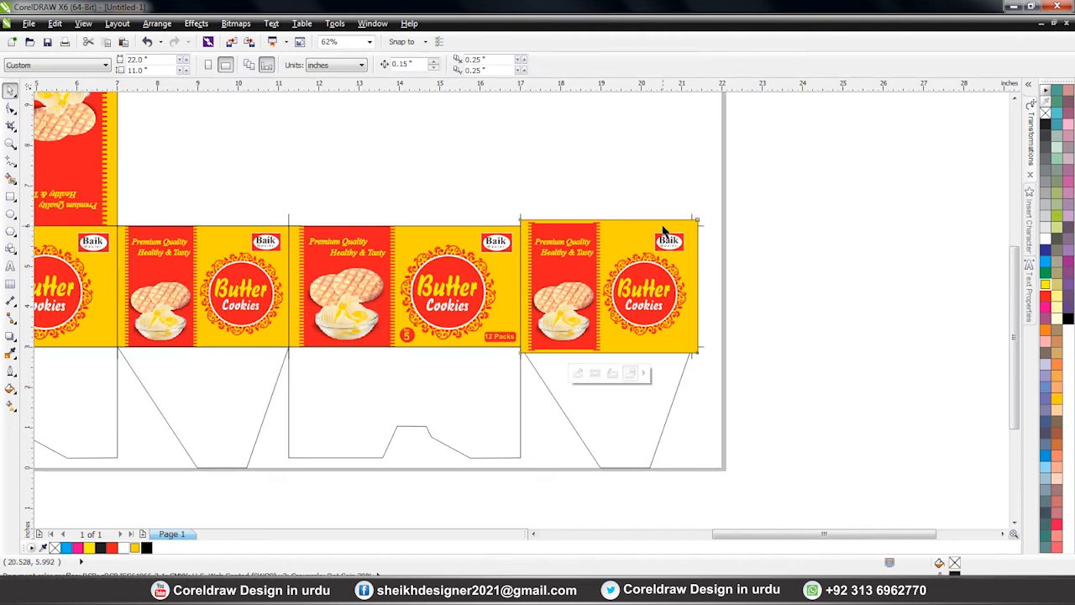
click(660, 234)
key(Escape)
Step: Convert the third panel's background to curves and extend its top and bottom edges outward by 0.15 inches
double_click(392, 232)
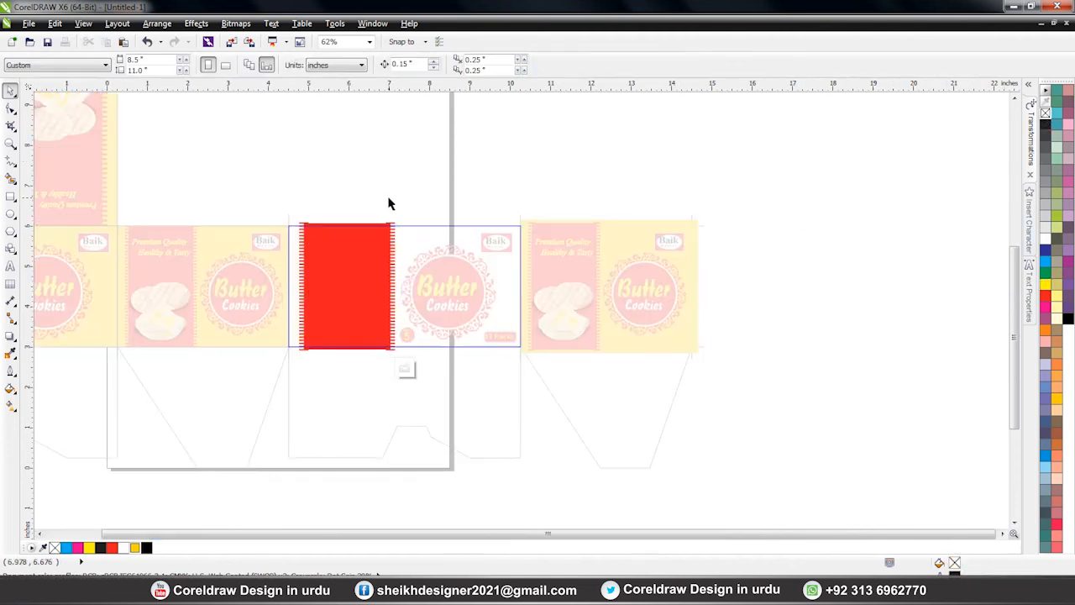
ctrl+click(388, 196)
key(ctrl+q)
key(F10)
drag(251, 202, 668, 267)
drag(475, 226, 475, 220)
drag(465, 345, 465, 351)
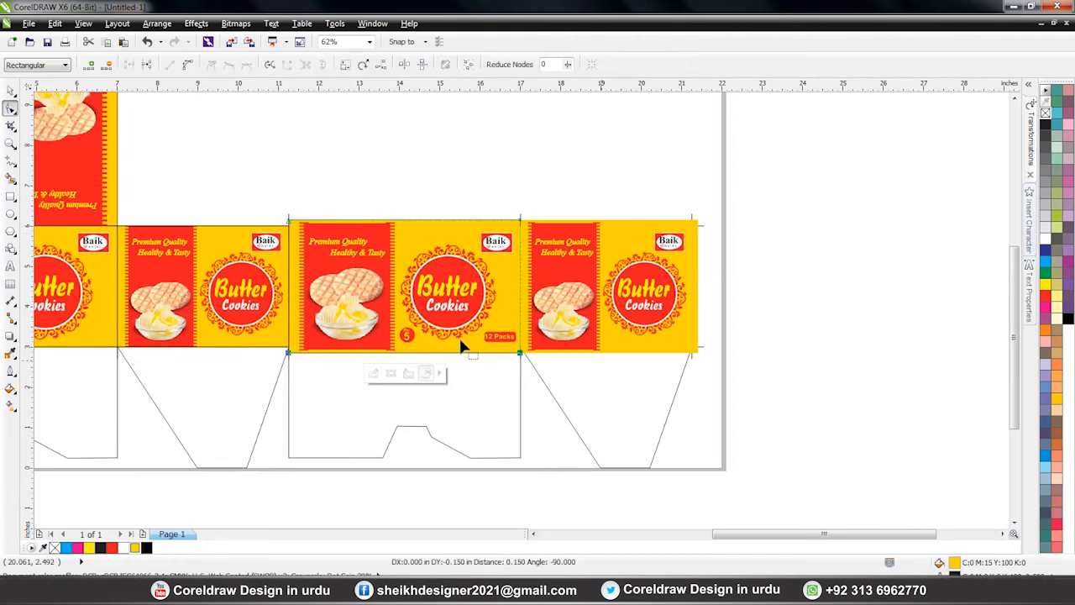
Step: Extend the second panel's background by 0.15 inches at its top and bottom edges
click(218, 234)
drag(99, 204, 473, 278)
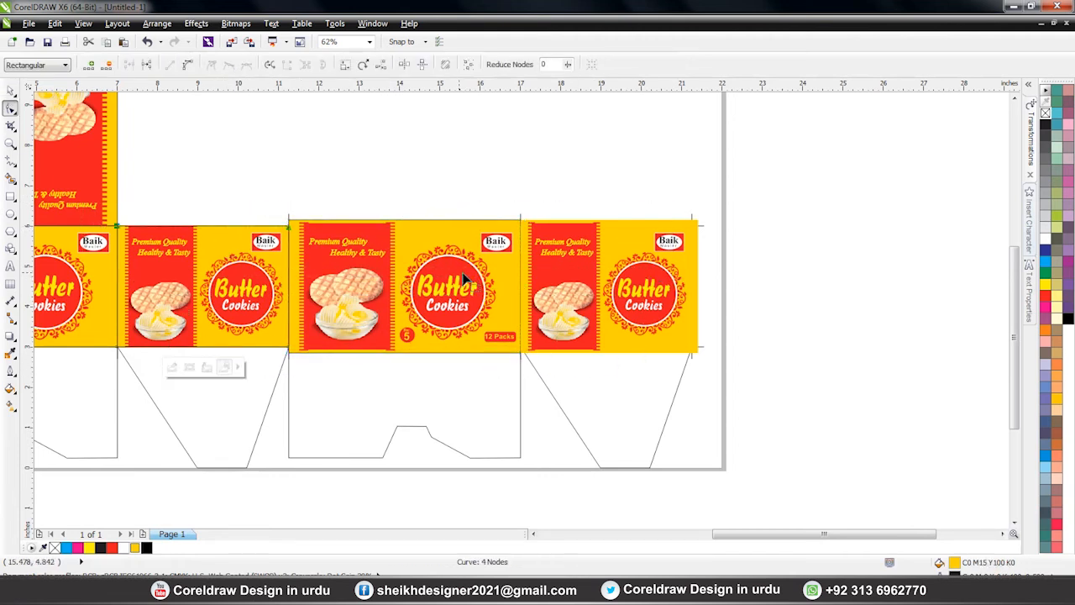
key(Up)
drag(106, 311, 399, 386)
key(Down)
key(space)
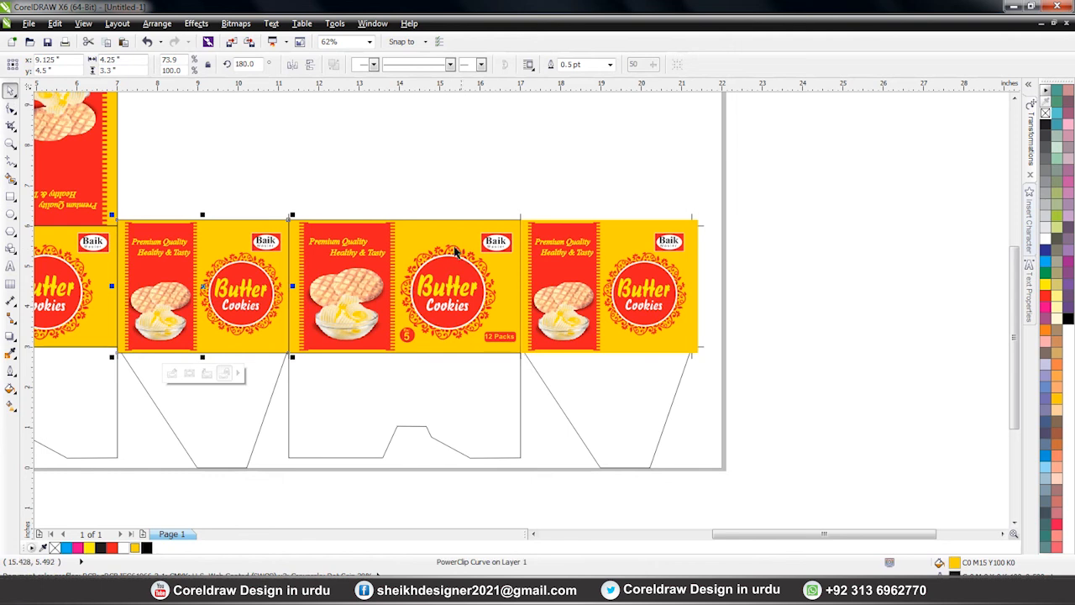
Step: Remove the outlines from the second and third panel backgrounds
scroll(665, 245, down, 1)
scroll(429, 198, up, 1)
click(588, 271)
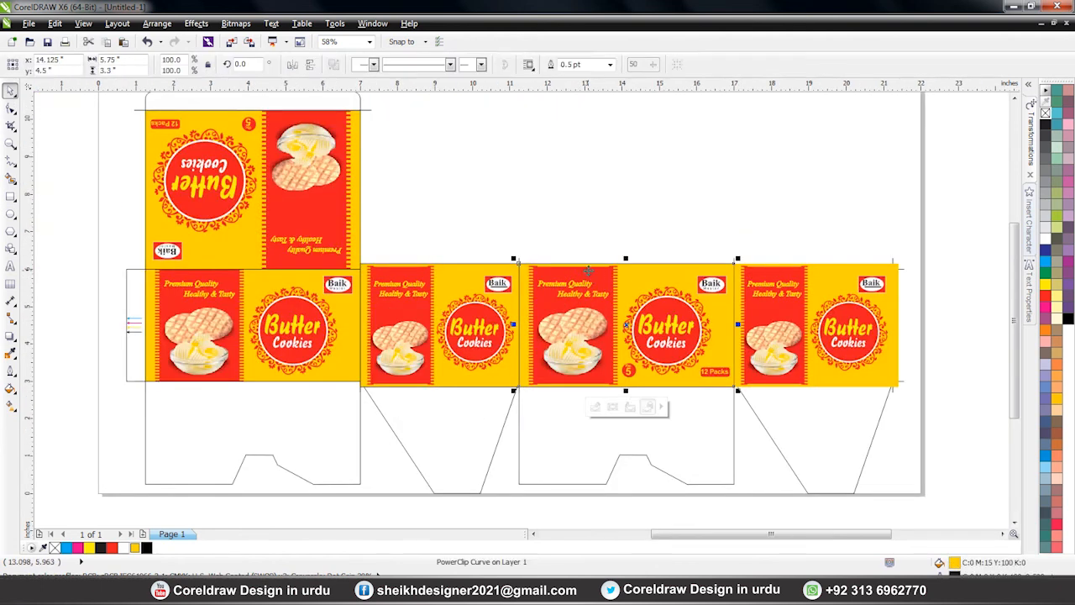
shift+click(486, 274)
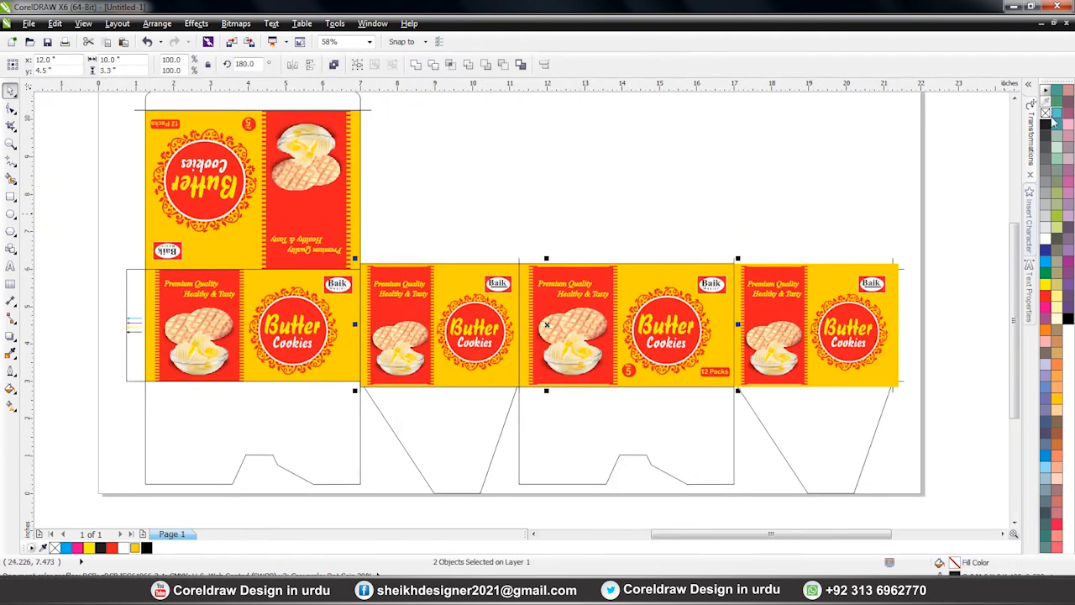
click(642, 187)
Step: Convert the first panel's background to curves and extend its bottom and left edges outward by 0.15 inches
click(289, 276)
key(ctrl+q)
key(F10)
drag(133, 330, 494, 423)
key(Down)
key(Down)
drag(85, 203, 210, 449)
key(Left)
key(space)
click(765, 193)
Step: Convert the lid's background to curves and extend its top, right and left edges outward by 0.15 inches
click(233, 124)
key(F10)
key(ctrl+q)
key(Up)
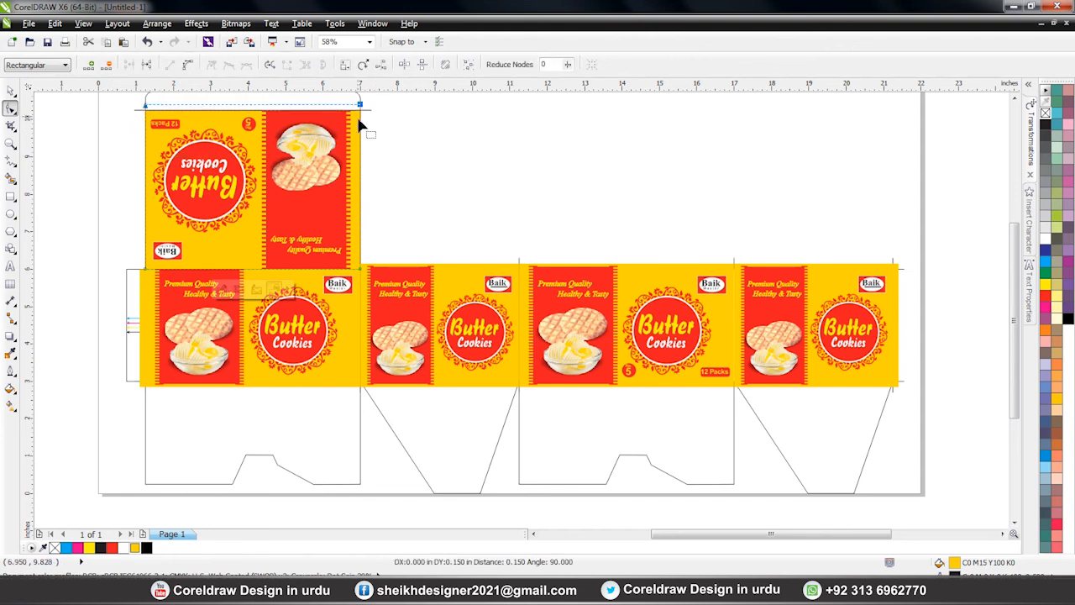
drag(353, 100, 413, 287)
key(Right)
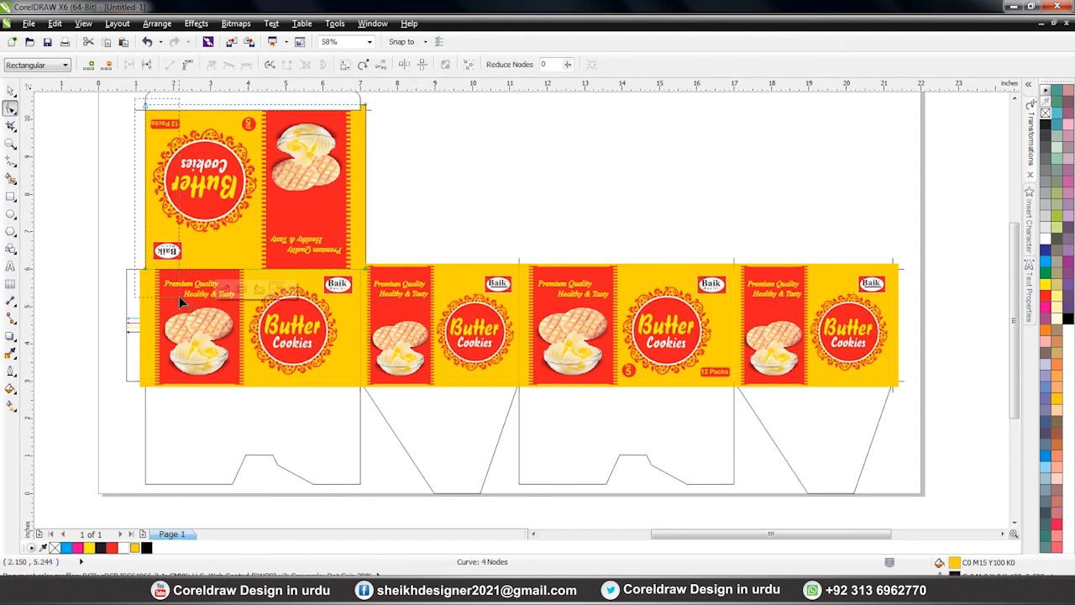
drag(179, 295, 180, 297)
key(Left)
key(space)
Step: Remove the fill from the rounded flap above the lid and the outline from the lid's background
click(294, 102)
key(F3)
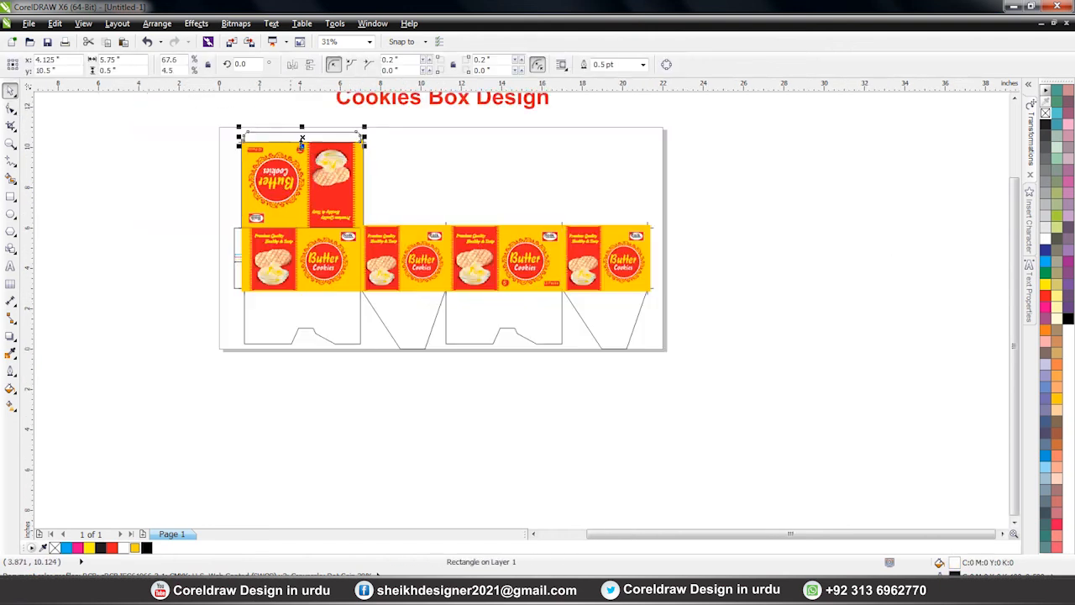
scroll(300, 143, up, 5)
click(1047, 113)
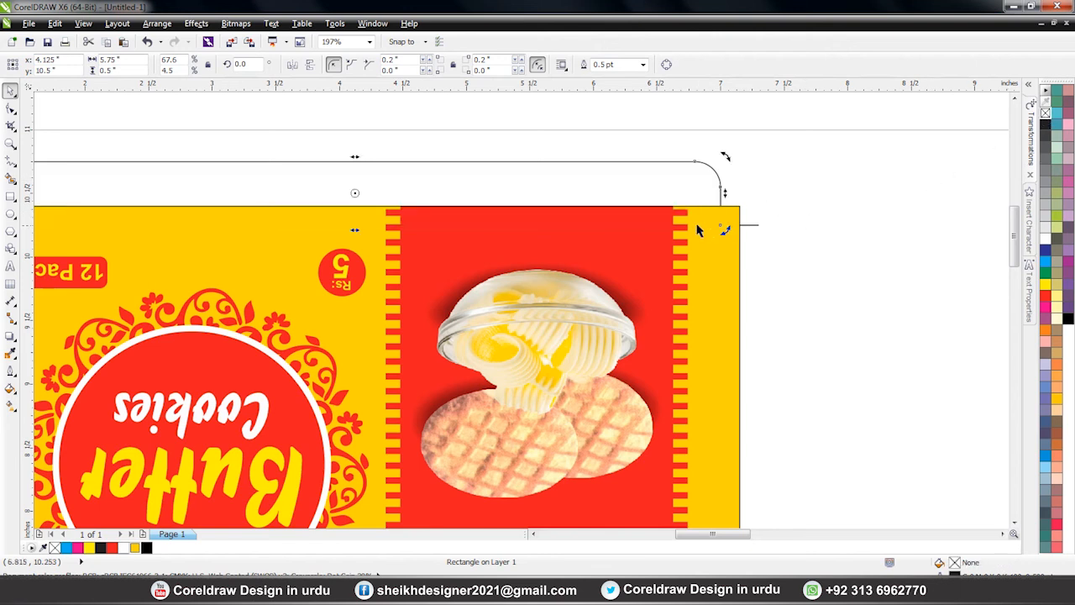
click(719, 325)
right_click(1045, 112)
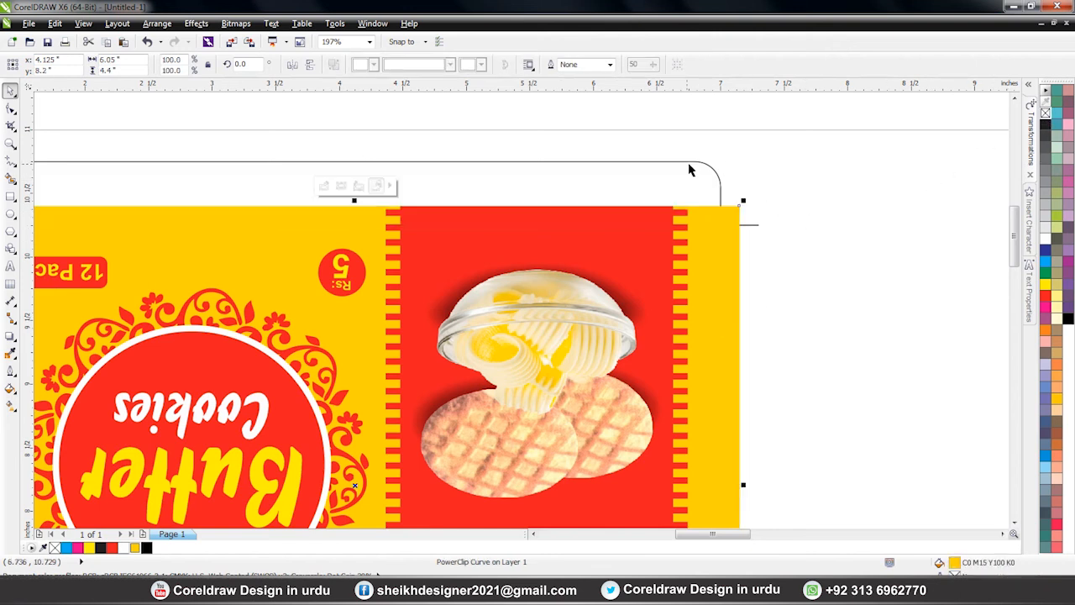
click(721, 172)
scroll(429, 232, down, 1)
key(F4)
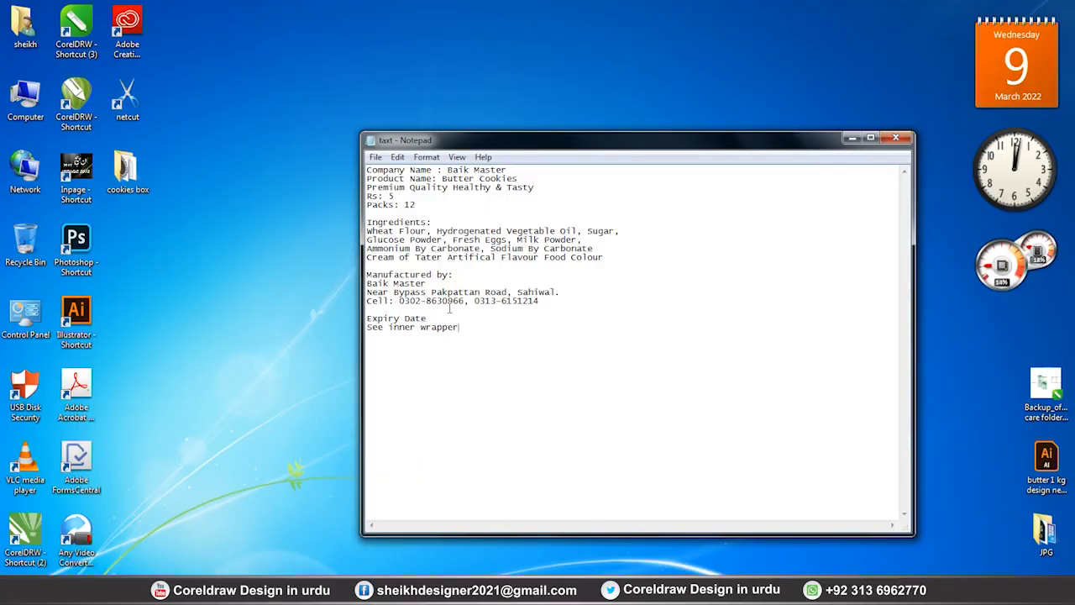
drag(555, 305, 367, 275)
right_click(375, 279)
click(394, 223)
Step: Copy the Ingredients block, including its heading, from the text notes in Notepad
drag(603, 257, 367, 222)
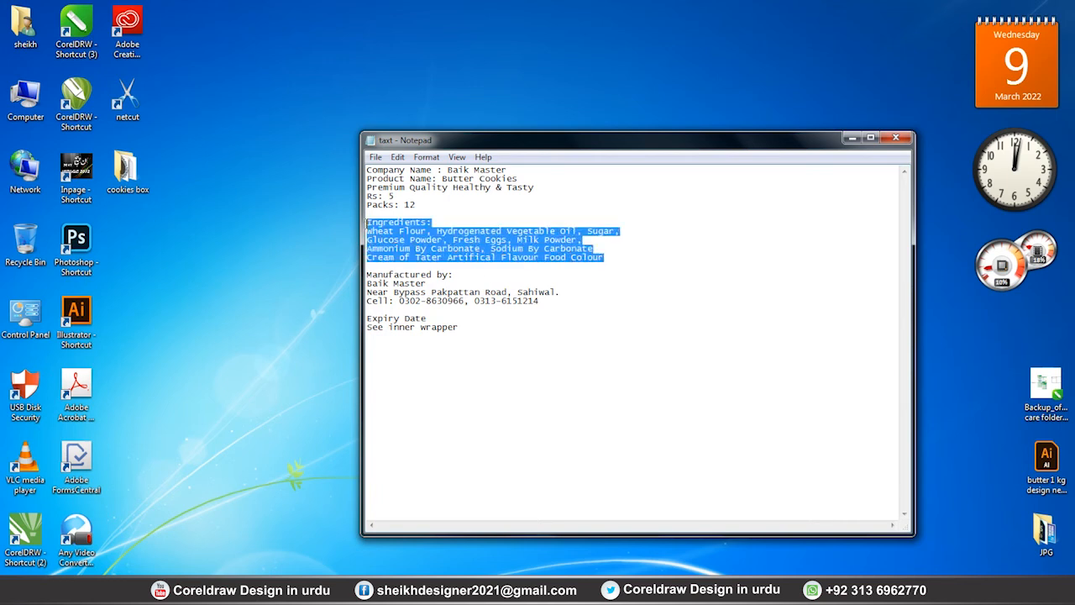
click(462, 274)
drag(615, 256, 370, 217)
right_click(369, 218)
click(393, 261)
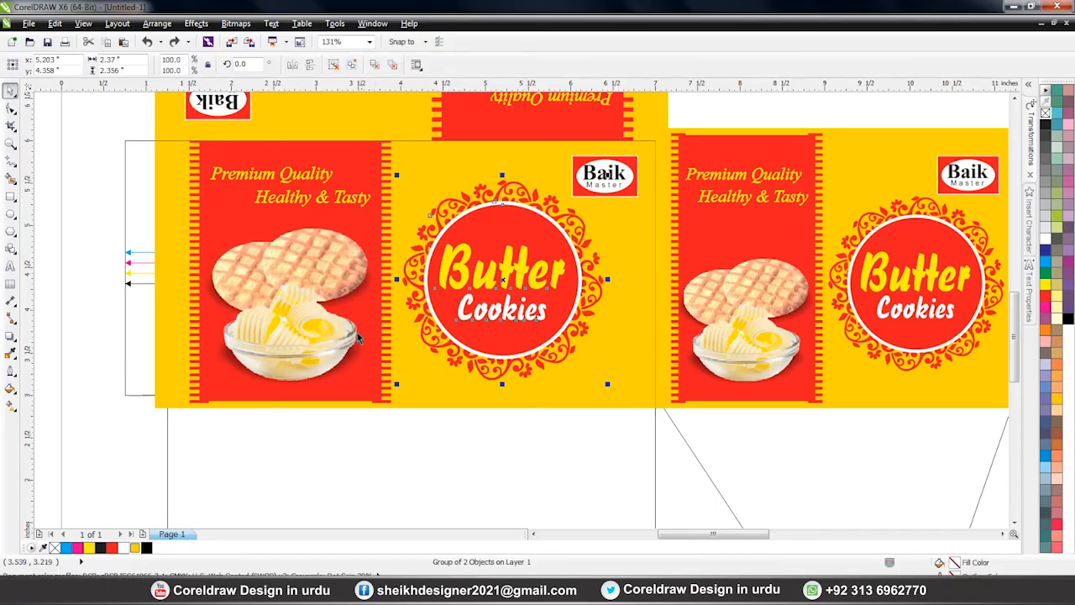
Step: Shrink the first panel's Butter Cookies emblem to slightly over half its size and place it in the upper golden area beside the red band
key(Escape)
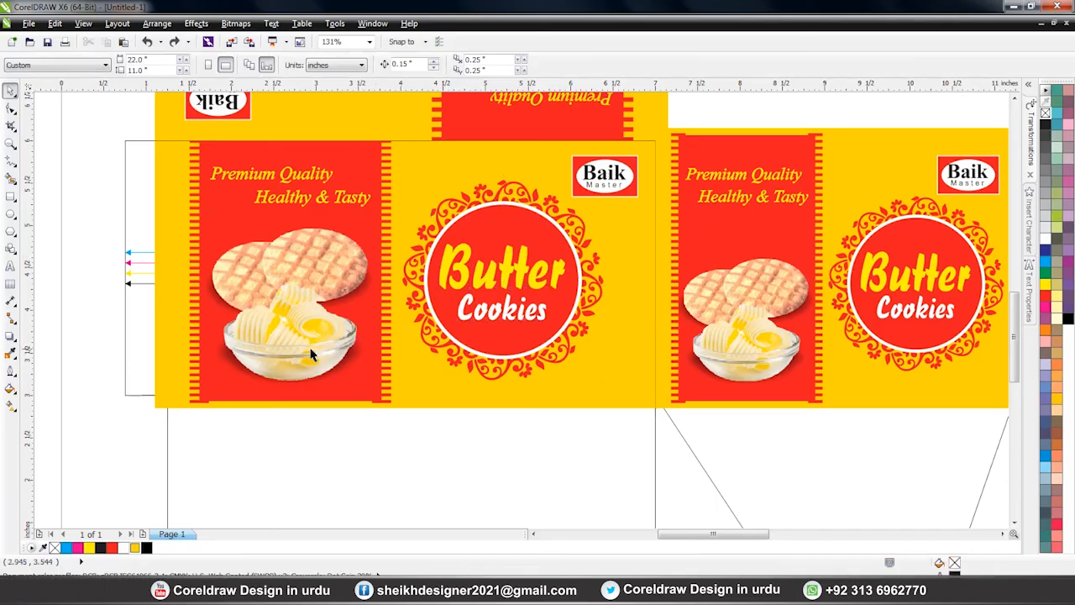
scroll(353, 406, down, 2)
click(257, 273)
drag(704, 423, 727, 434)
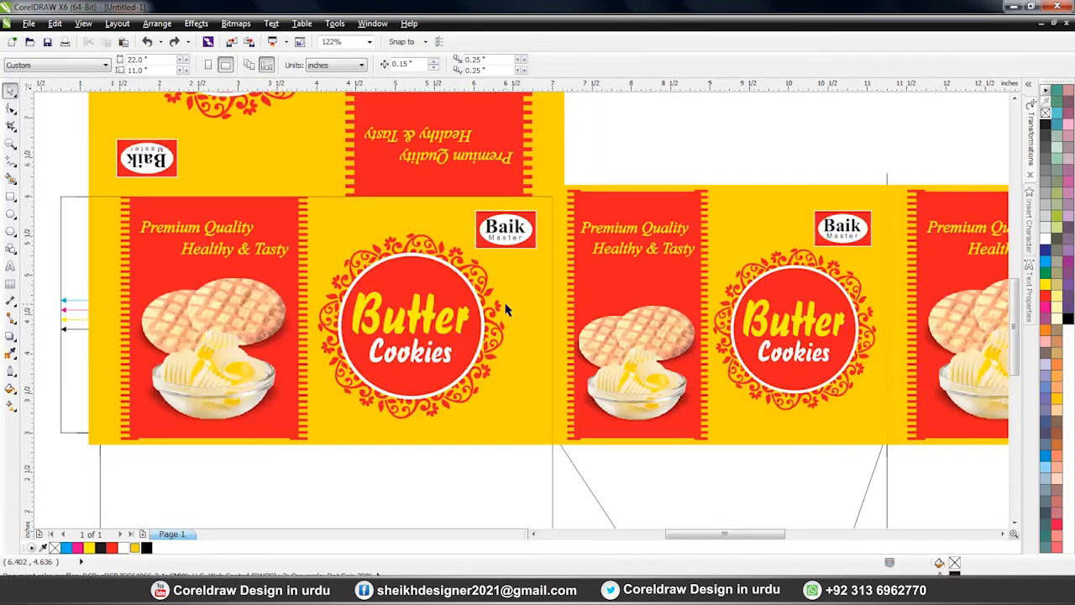
click(426, 218)
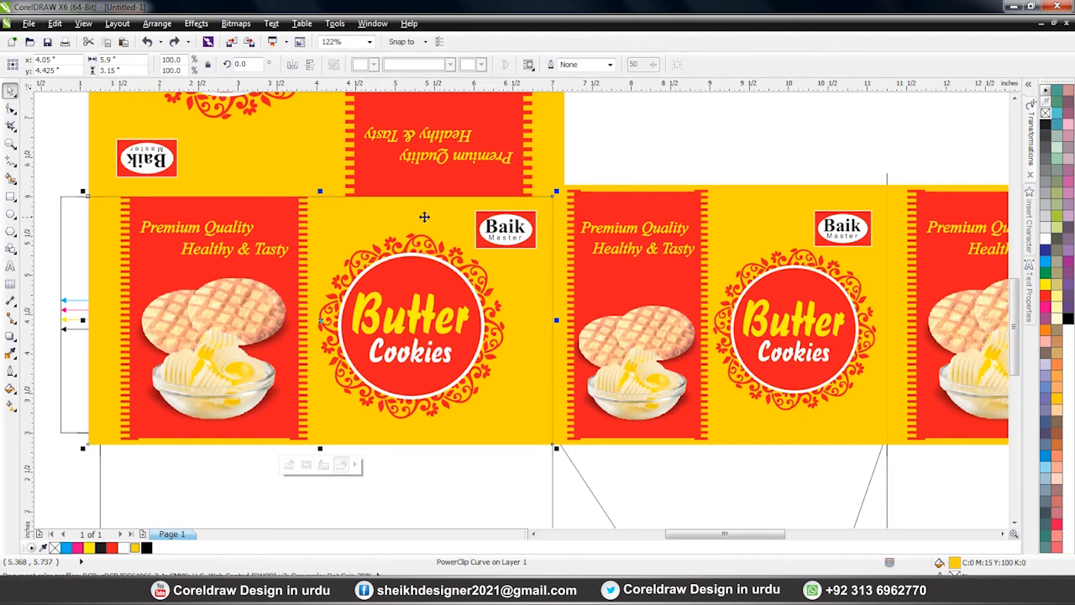
click(461, 288)
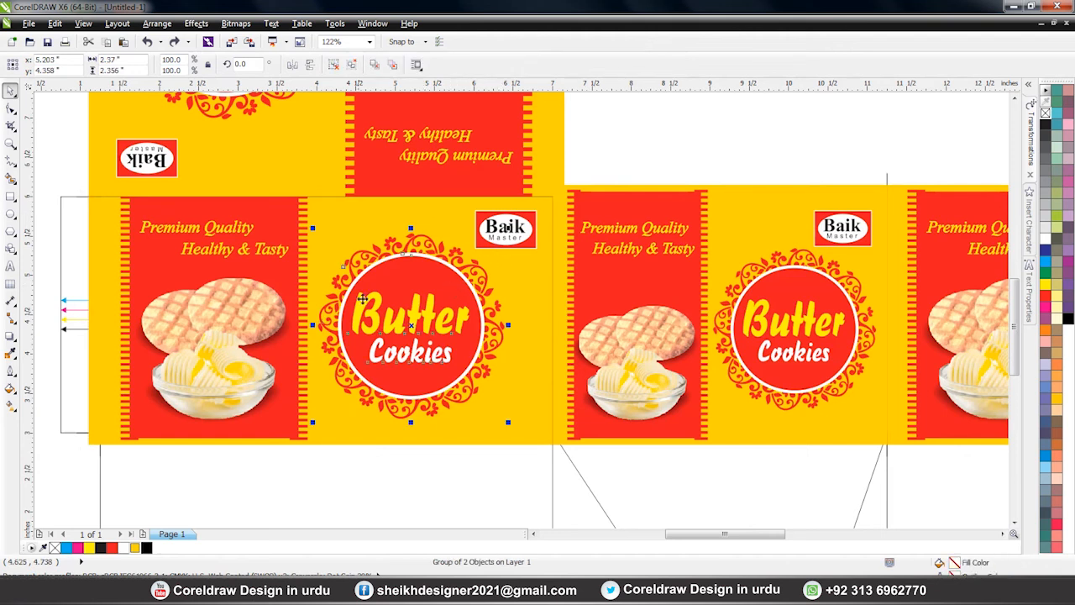
drag(508, 423, 411, 326)
drag(371, 262, 372, 232)
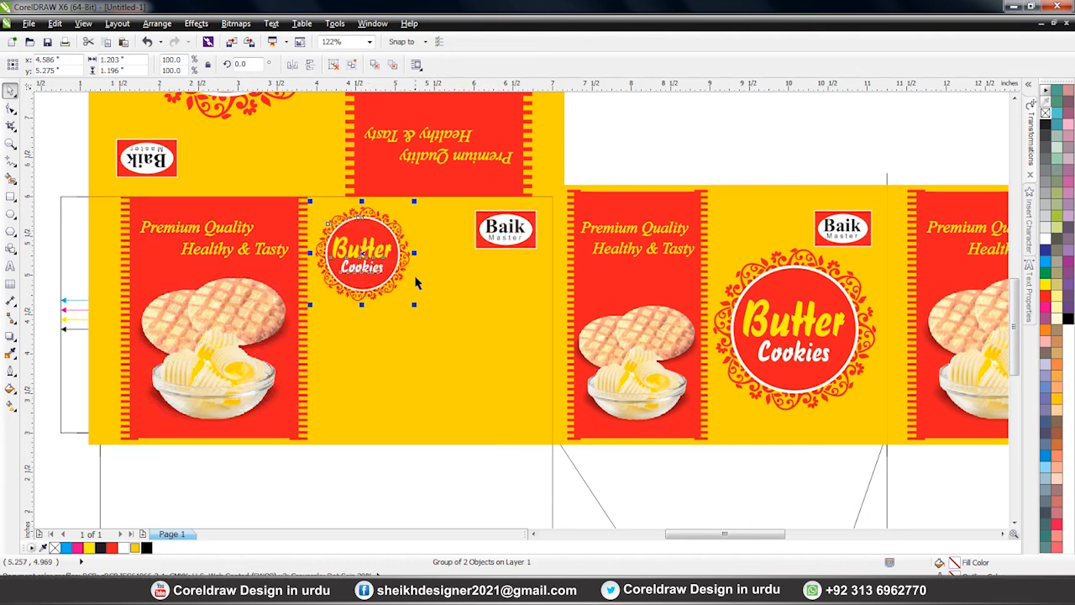
click(425, 471)
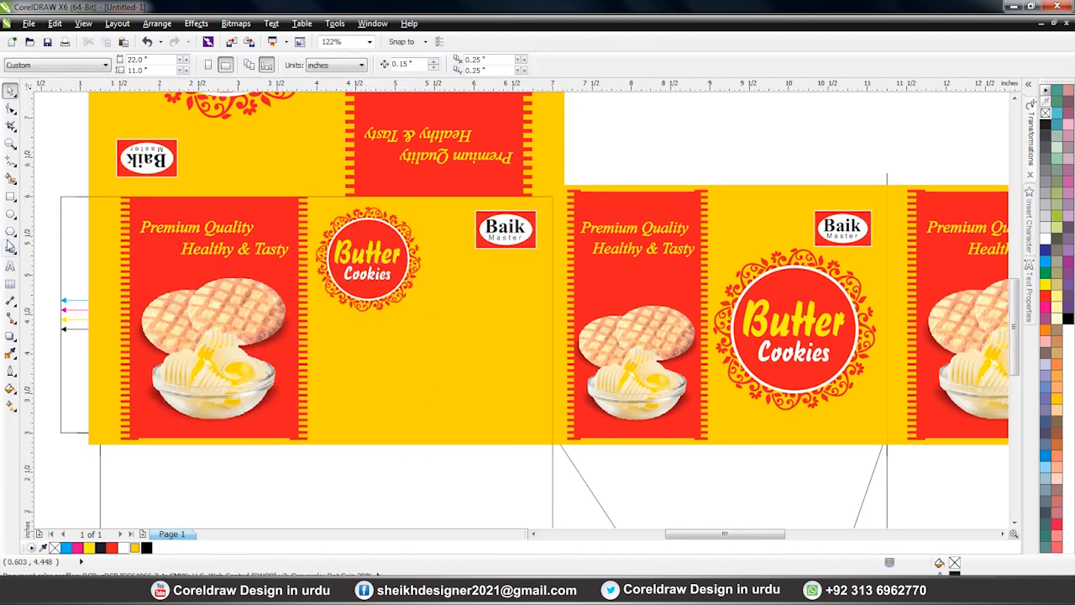
Step: Paste the Ingredients text as artistic text below the first panel's emblem and scale it to about 2.13 inches wide
click(11, 268)
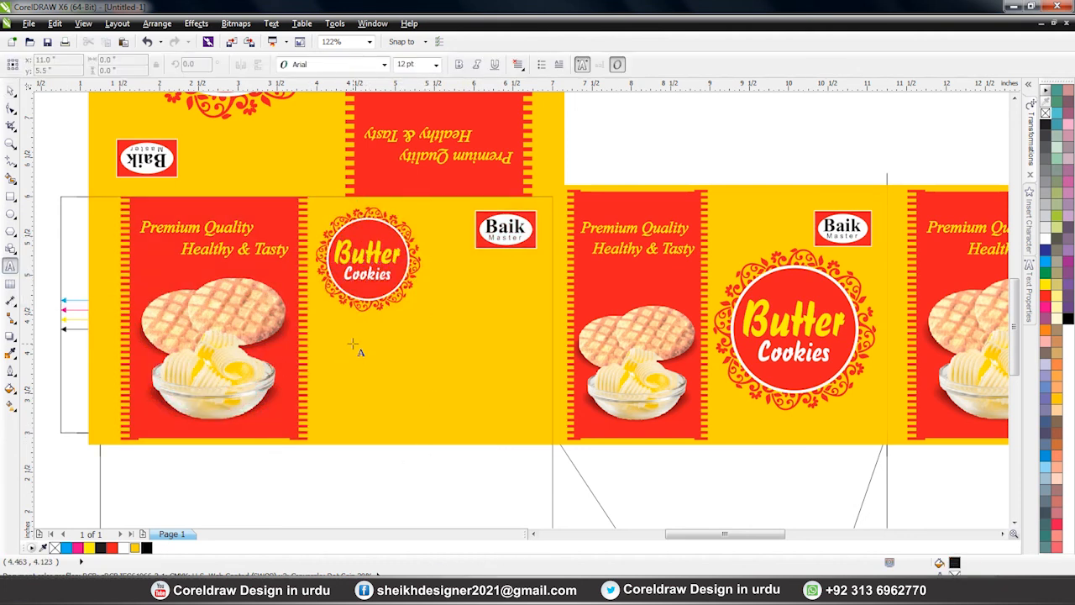
click(353, 344)
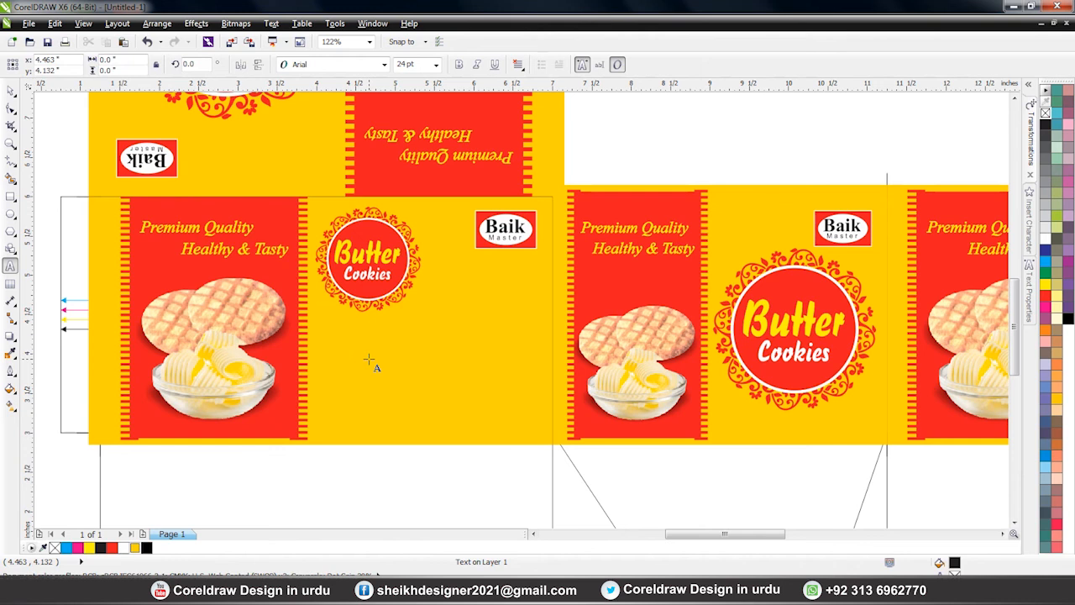
key(ctrl+v)
key(ctrl+space)
drag(929, 465, 525, 395)
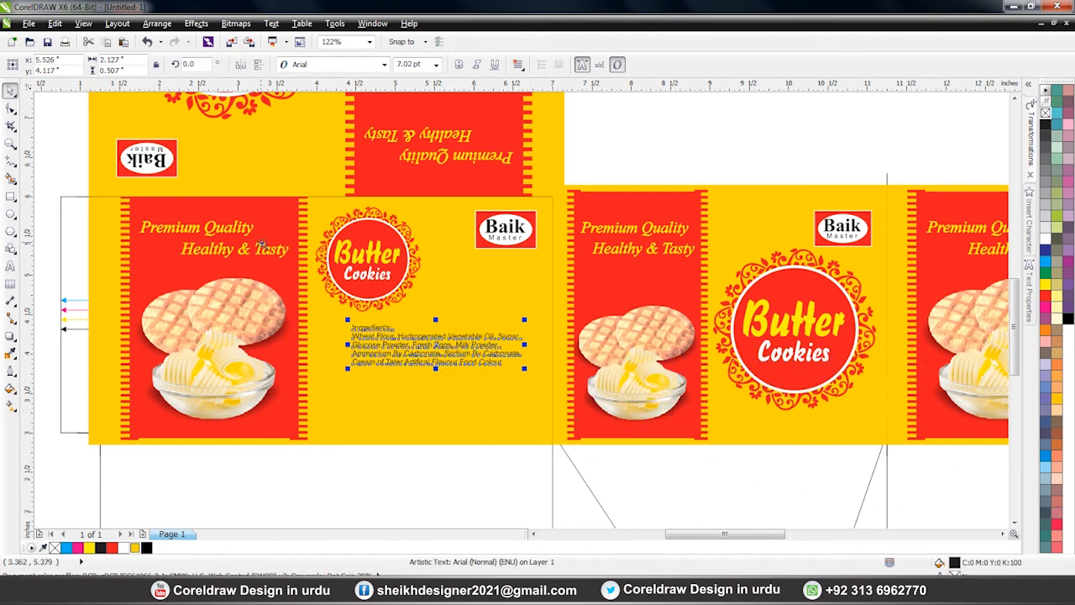
Step: Center-align the lines of the Ingredients text and enlarge it to about 8 pt
drag(262, 244, 667, 418)
click(518, 66)
click(532, 109)
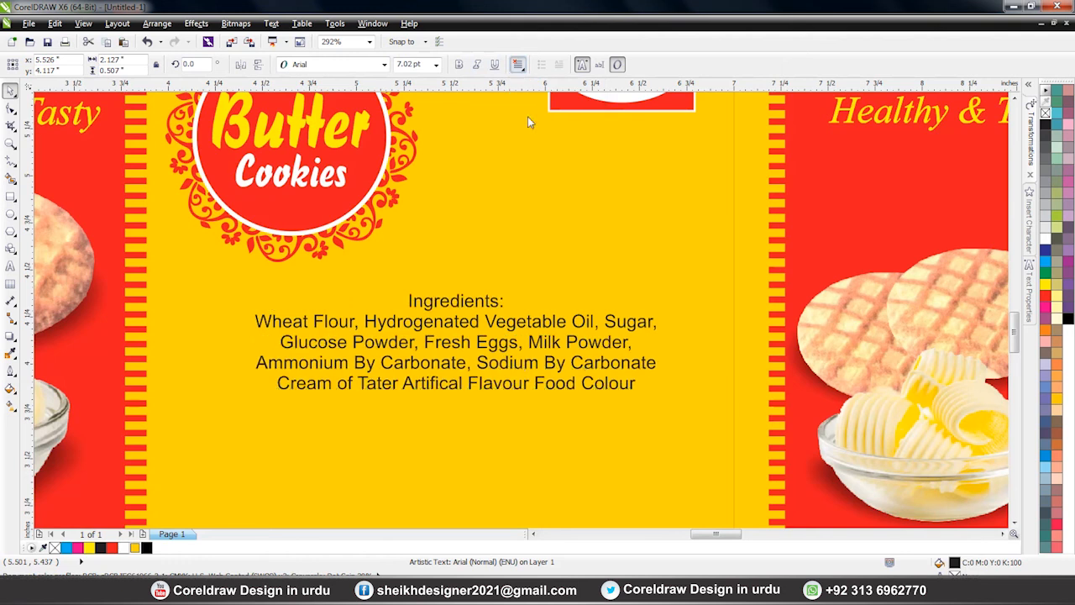
drag(661, 288, 686, 274)
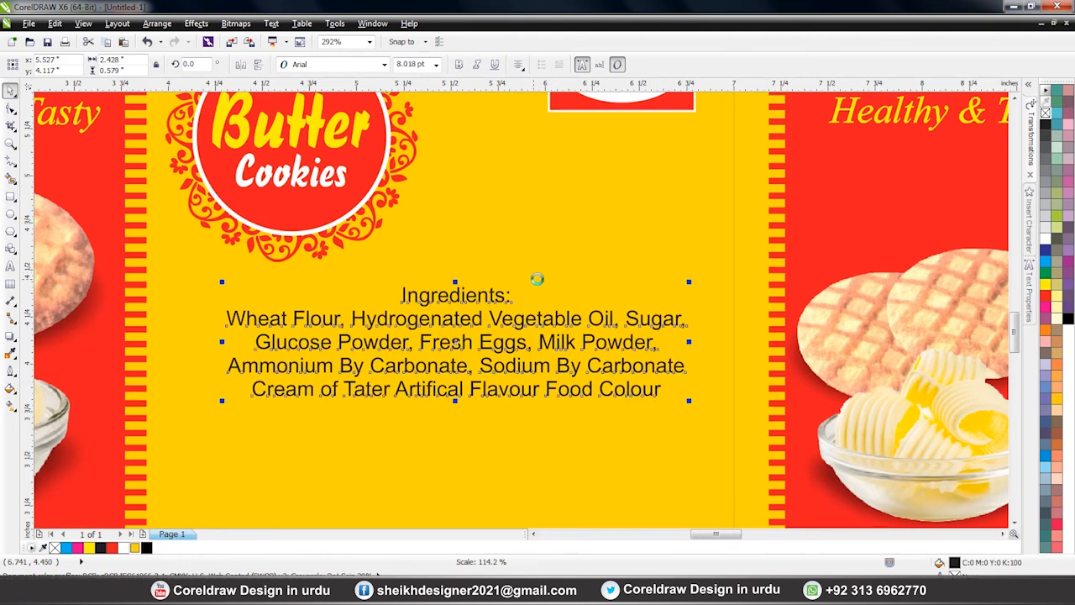
scroll(534, 275, down, 5)
drag(344, 192, 721, 422)
click(719, 422)
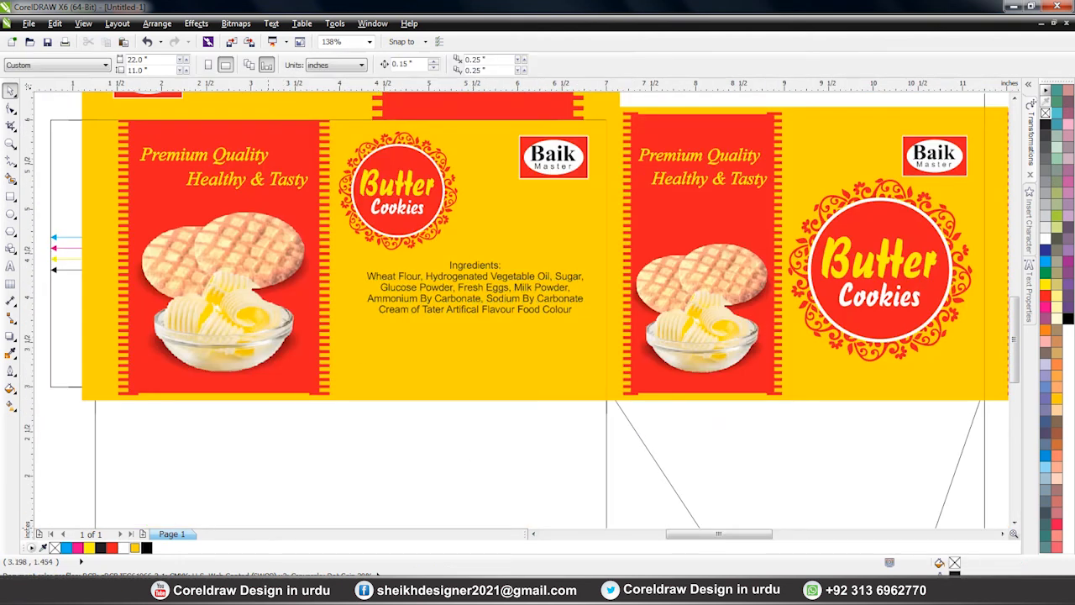
Step: Switch to the Notepad text notes, copy the Manufactured by block with its address and phone lines, and return to CorelDRAW
key(alt+Tab)
drag(554, 300, 367, 274)
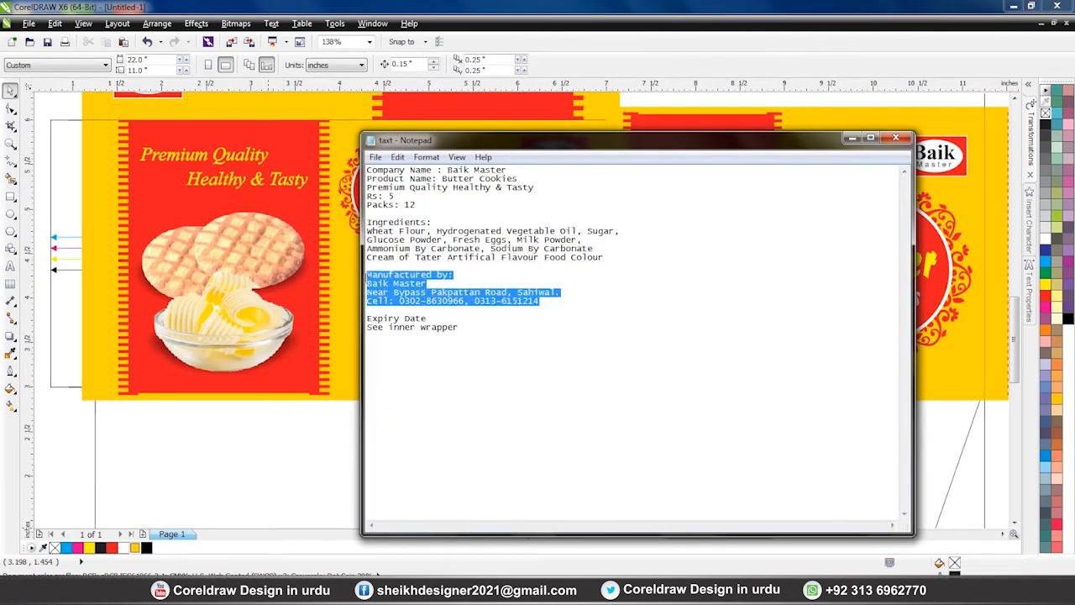
right_click(385, 271)
click(435, 322)
click(378, 328)
click(349, 454)
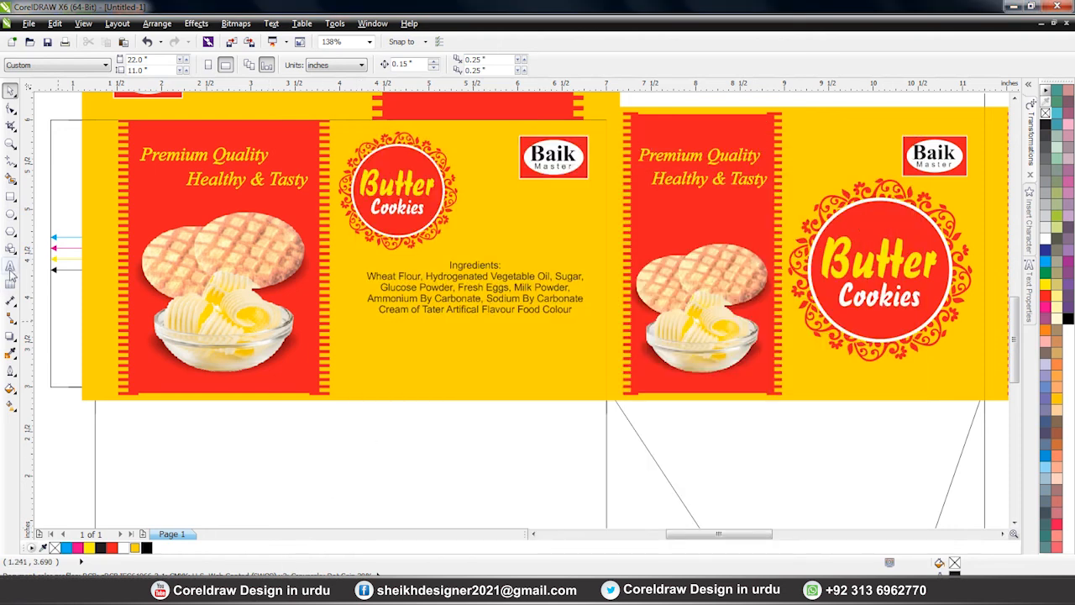
Step: Paste the Manufactured by block as artistic text below the first panel and center-align its lines
click(11, 269)
click(335, 462)
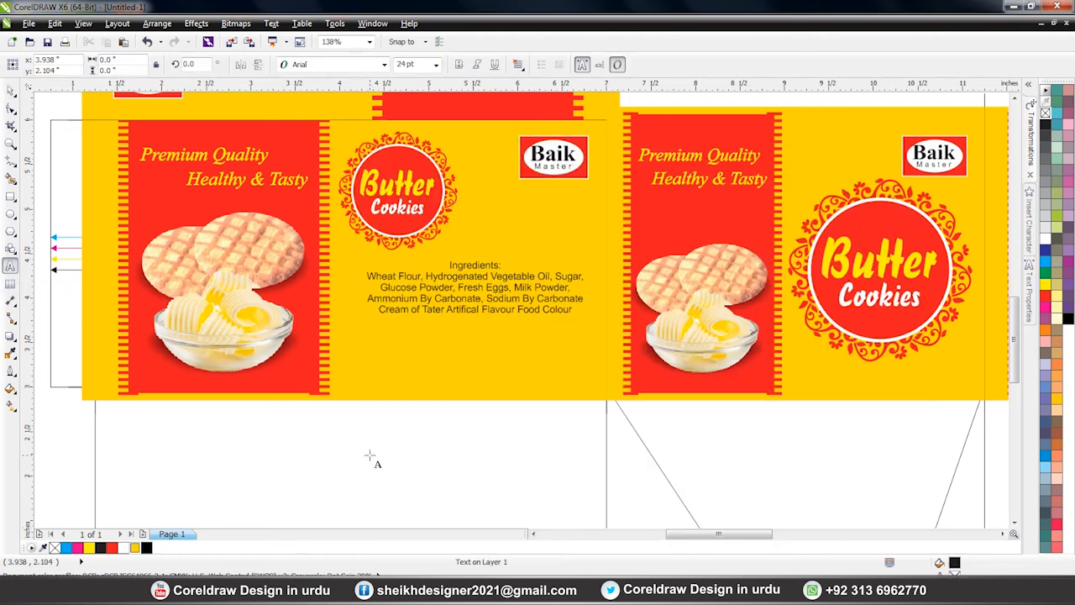
key(ctrl+v)
click(10, 90)
click(517, 63)
click(531, 109)
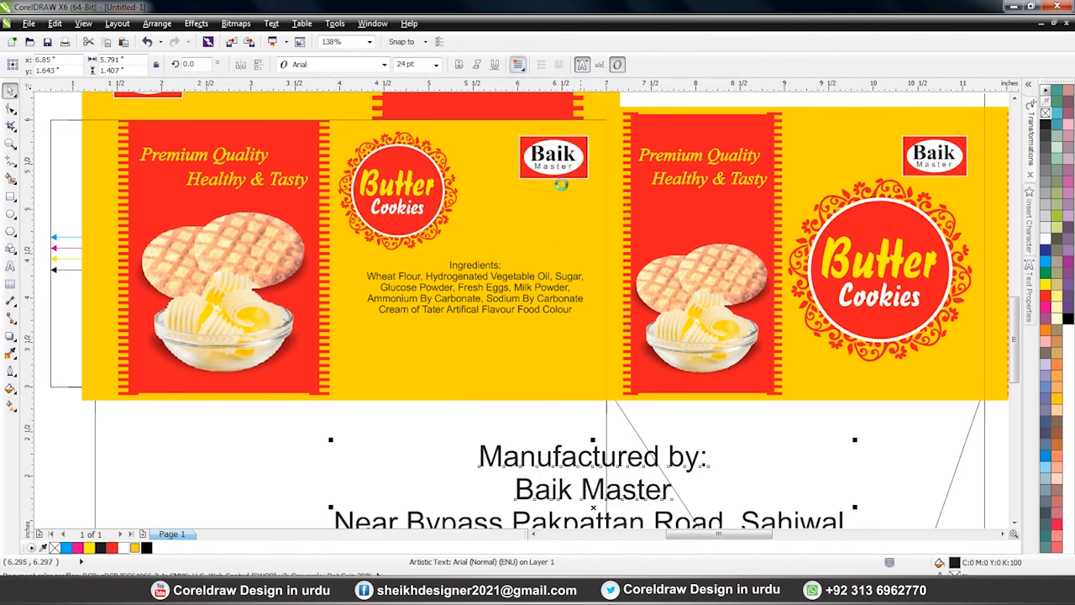
Step: Scale the Manufactured by block to about 8.8 pt and move it into the first panel beneath the Ingredients text
scroll(493, 251, down, 2)
drag(690, 426, 508, 382)
scroll(495, 373, up, 3)
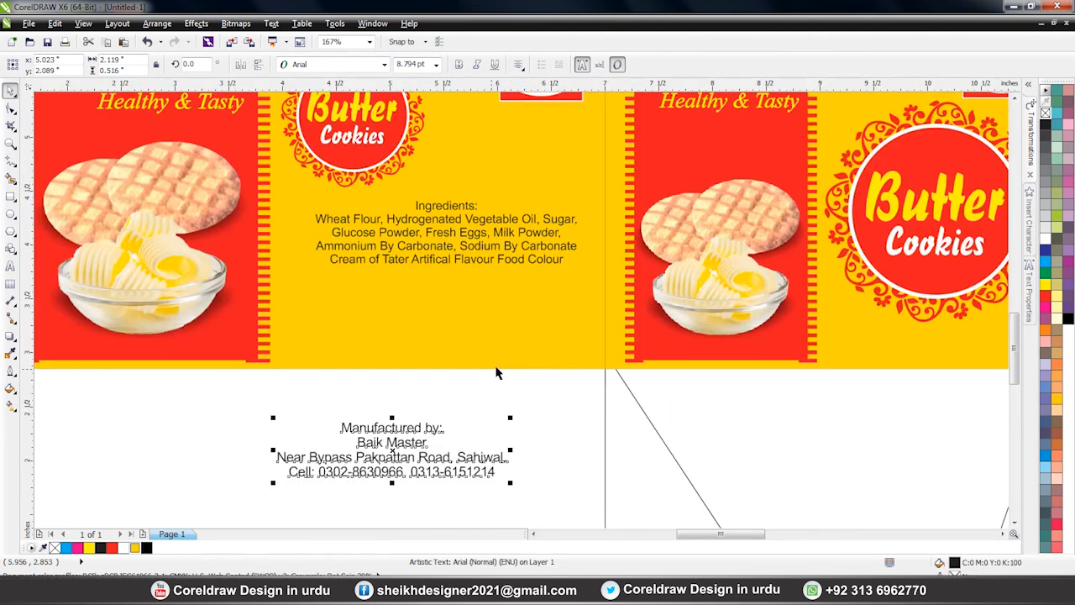
drag(417, 428, 467, 293)
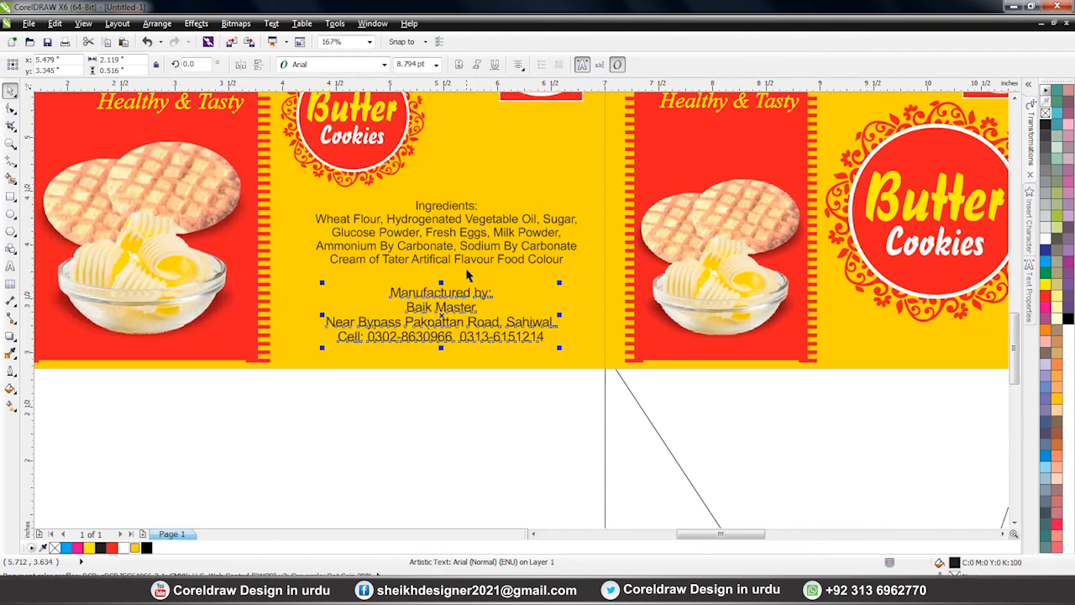
click(475, 406)
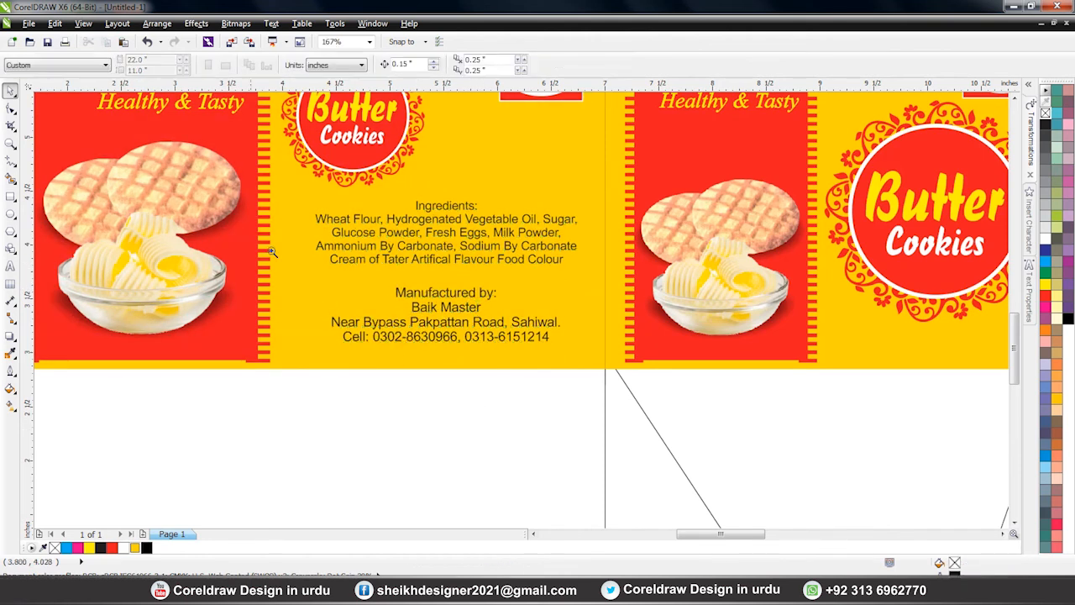
Step: Set the Baik Master line in the Manufactured by block to bold Times New Roman
scroll(580, 349, up, 2)
double_click(484, 316)
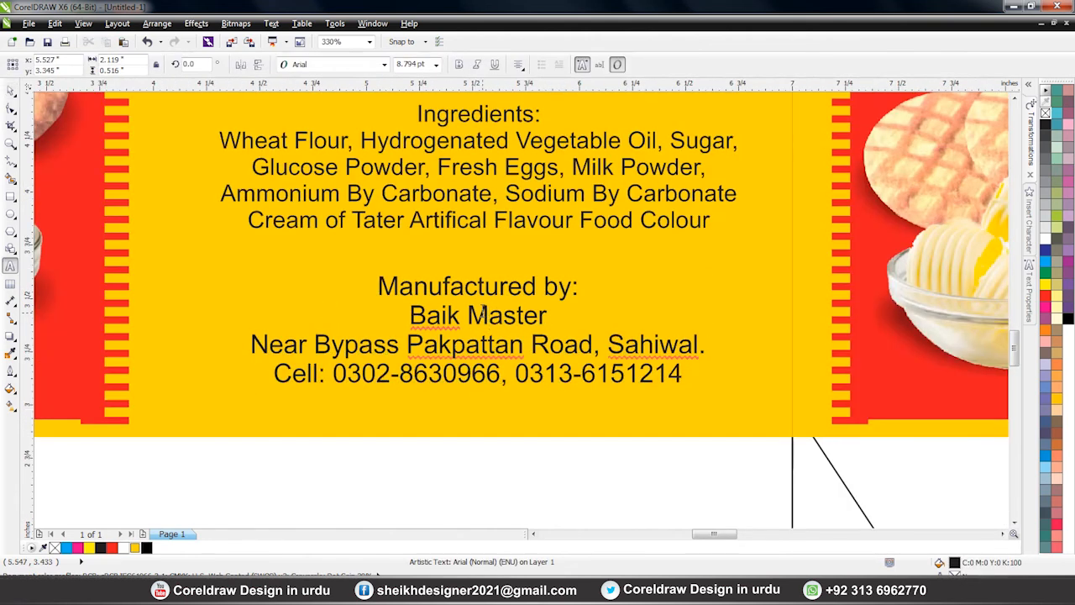
drag(553, 314, 412, 315)
click(318, 65)
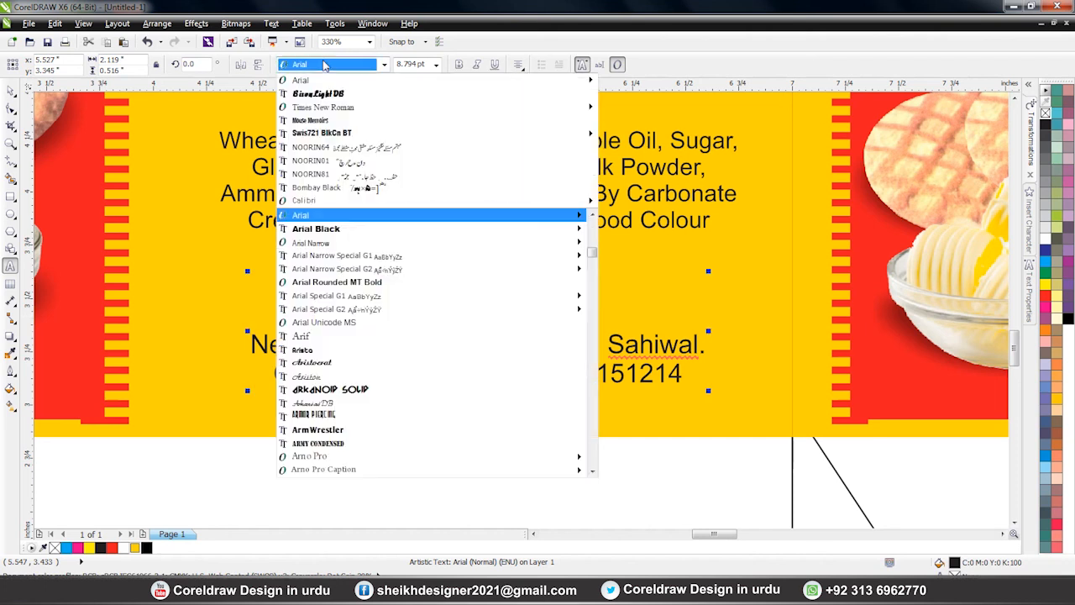
click(323, 107)
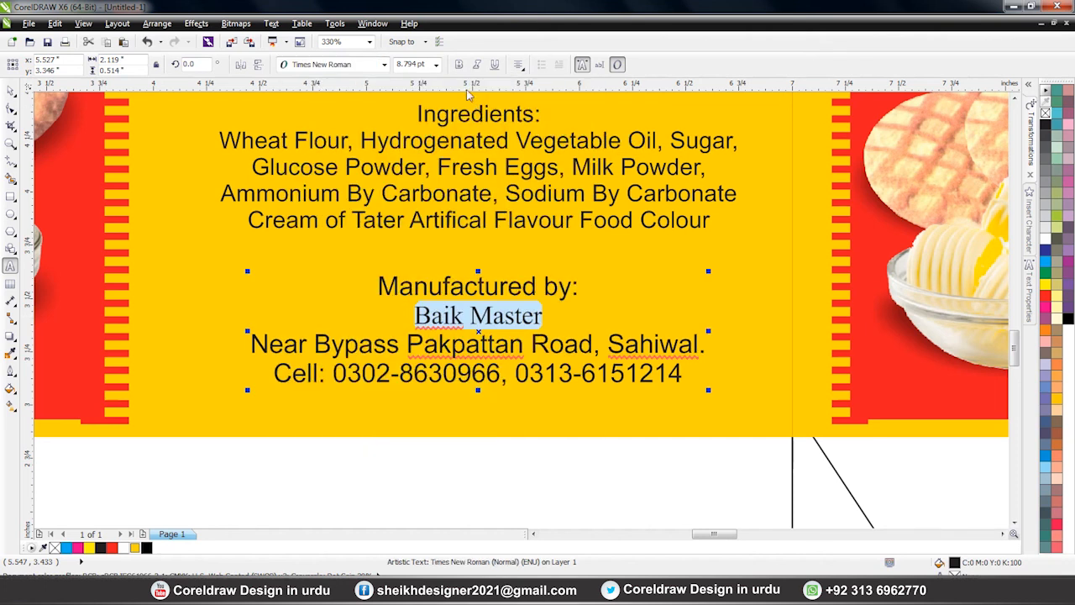
click(458, 65)
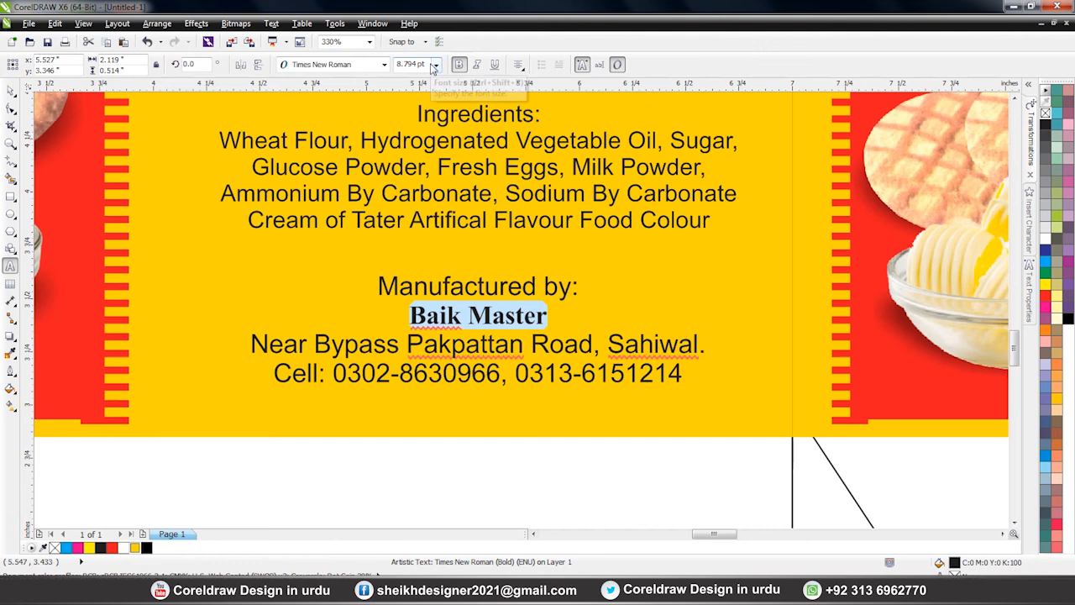
Step: Set the Baik Master line's font size to 14 pt and color it red
text(1)
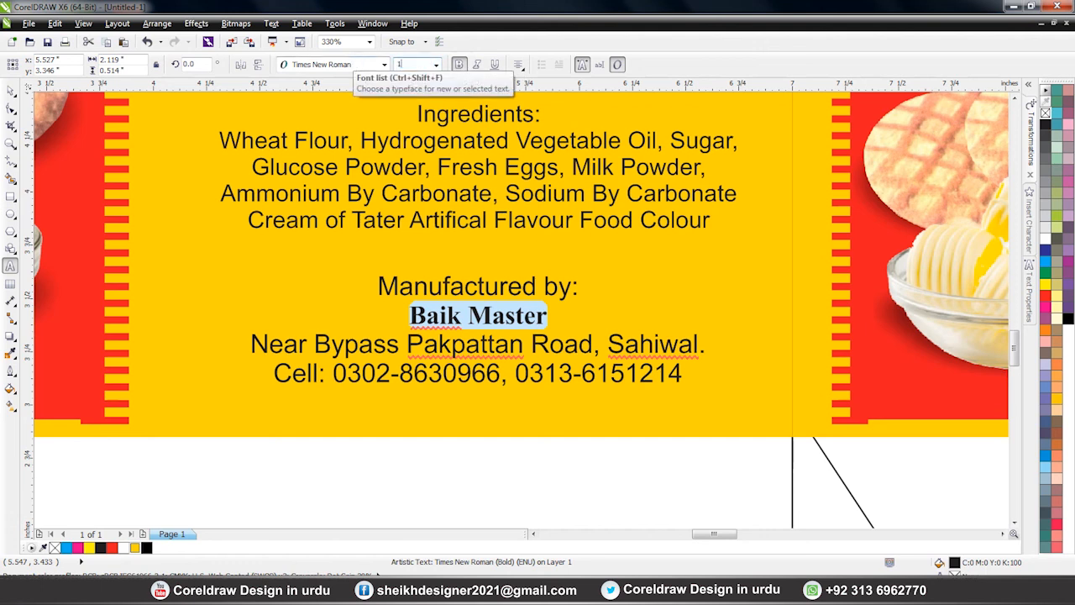
text(4)
key(Return)
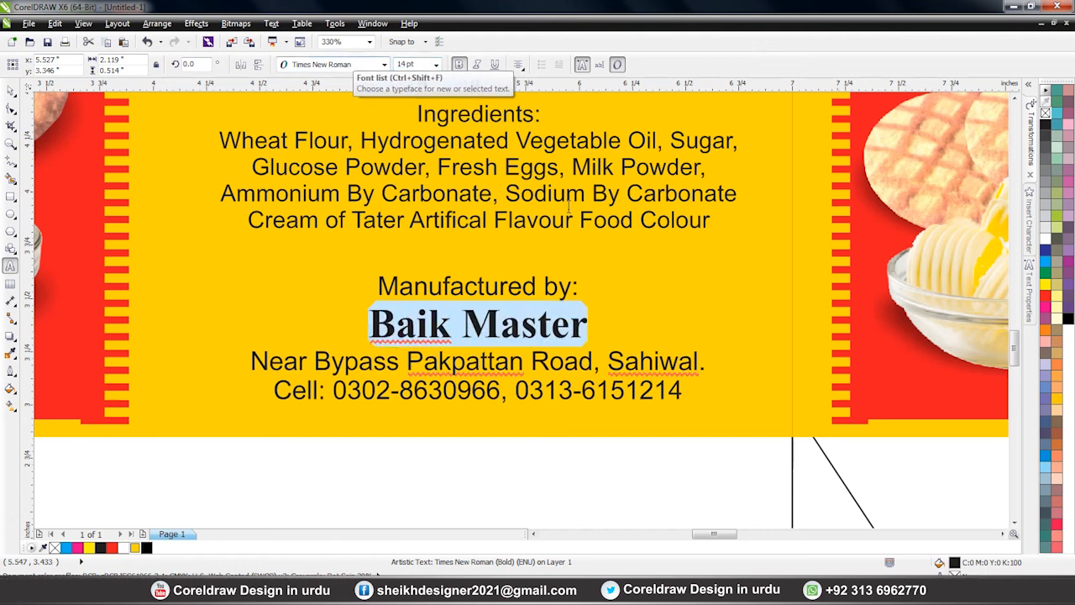
click(1047, 297)
click(10, 87)
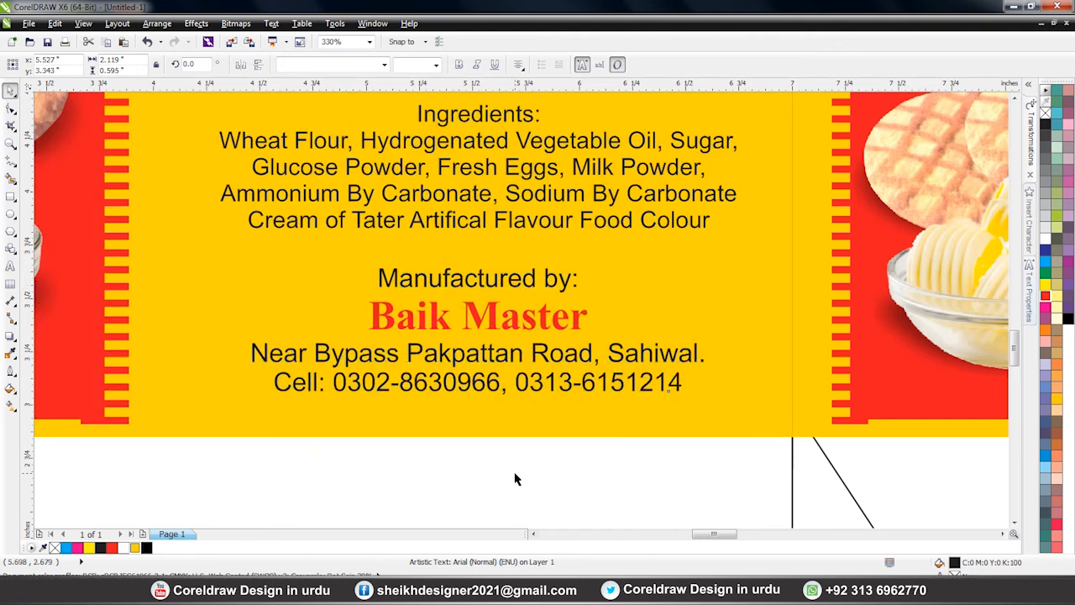
click(516, 480)
Step: Move the Ingredients text slightly upward and enlarge the Manufactured by block to about 2.29 inches wide
scroll(483, 420, down, 3)
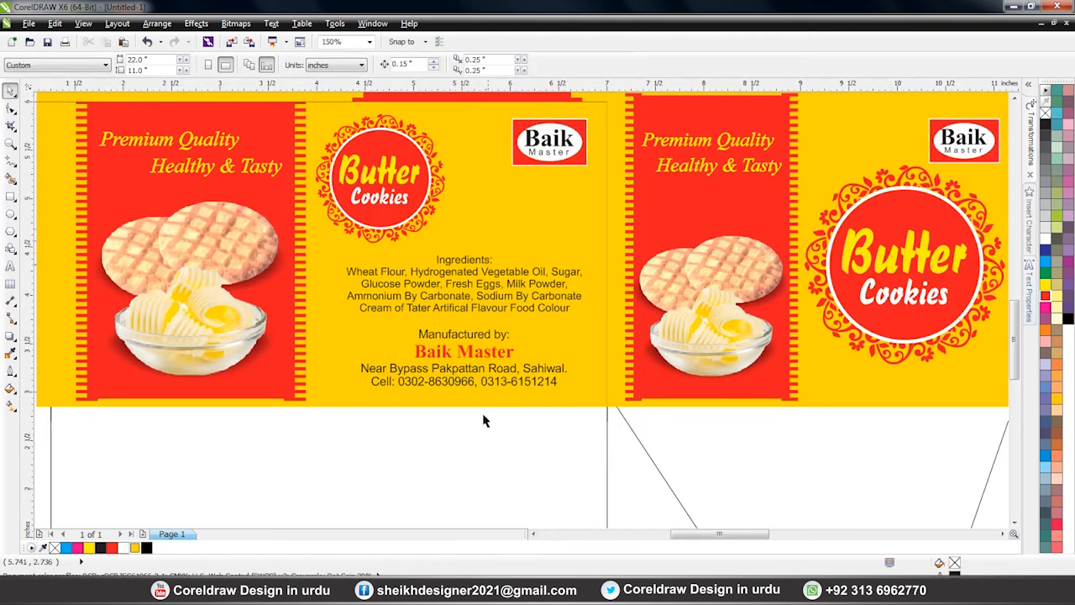
drag(476, 268, 476, 259)
click(470, 346)
drag(573, 323, 589, 315)
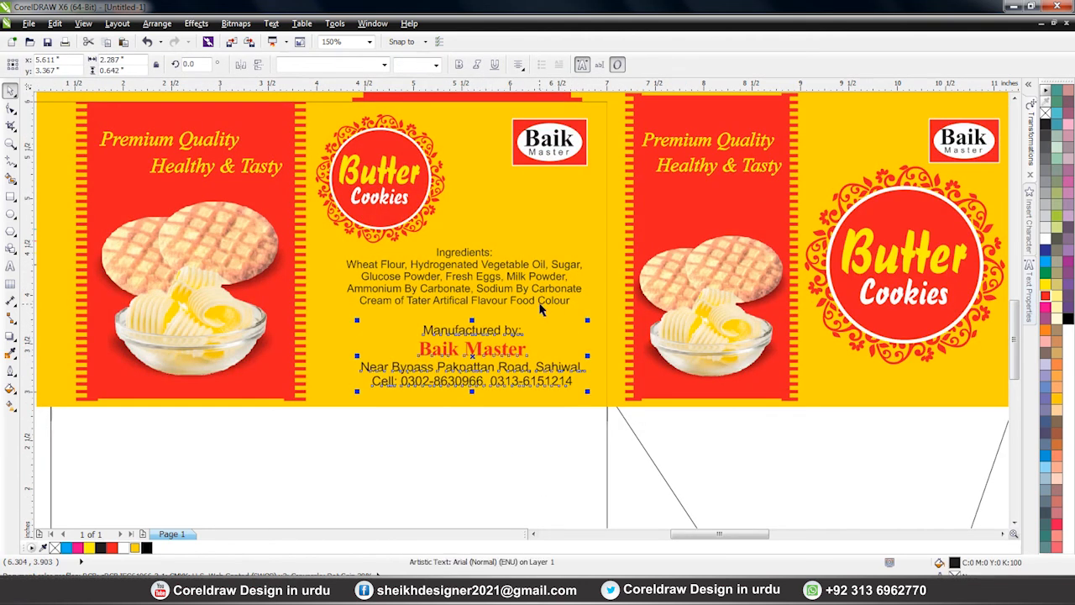
Step: Align the Manufactured by block and the Ingredients text on a common vertical center line
shift+click(538, 304)
key(c)
click(496, 416)
Step: Copy the Expiry Date and See inner wrapper lines from the text file in Notepad and return to CorelDRAW
key(alt+Tab)
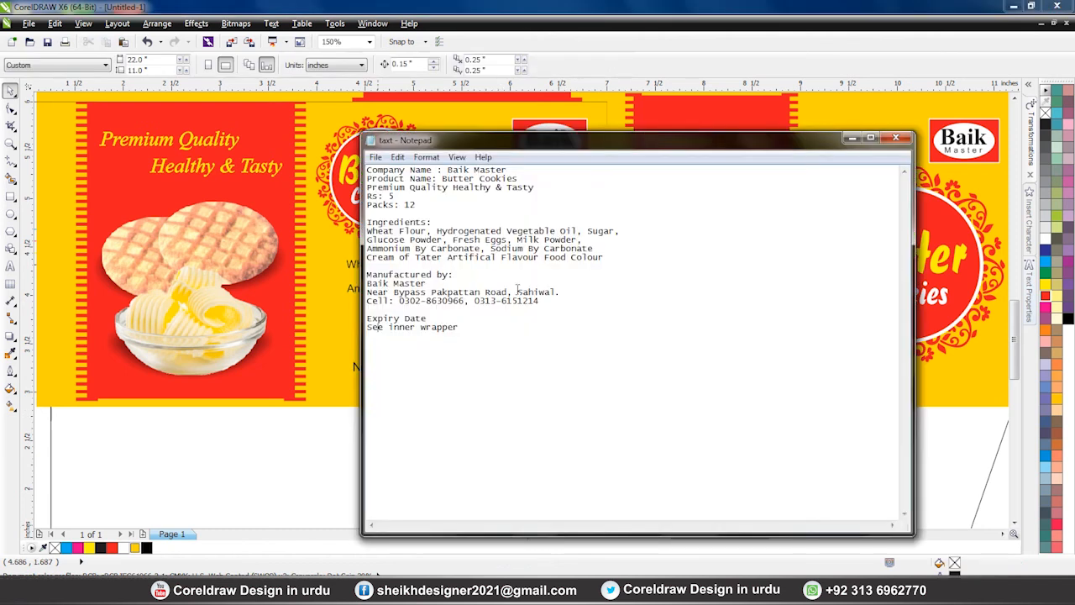
drag(469, 328, 380, 311)
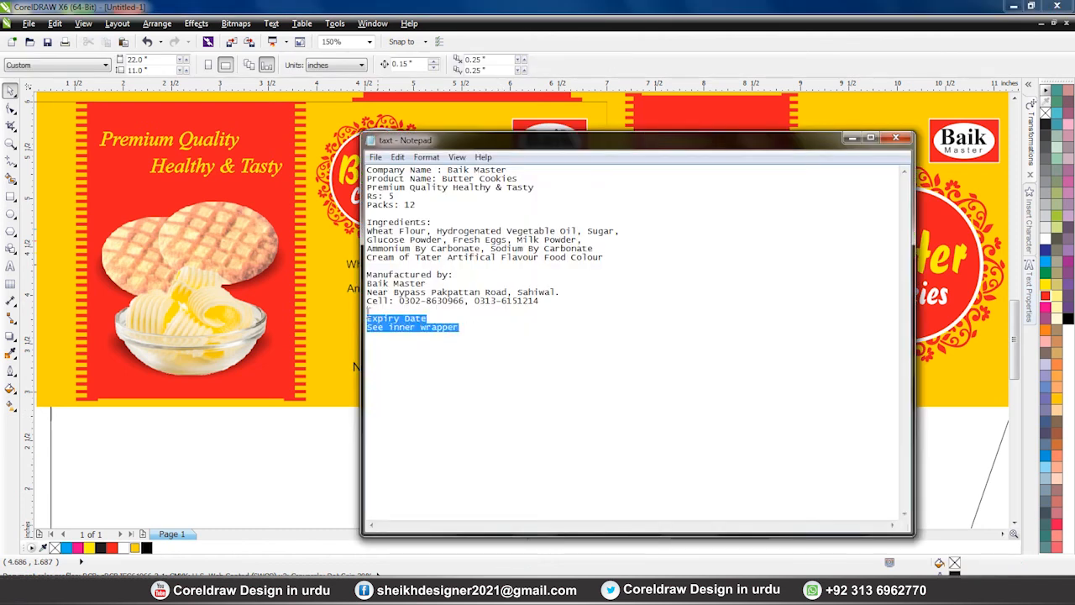
right_click(406, 334)
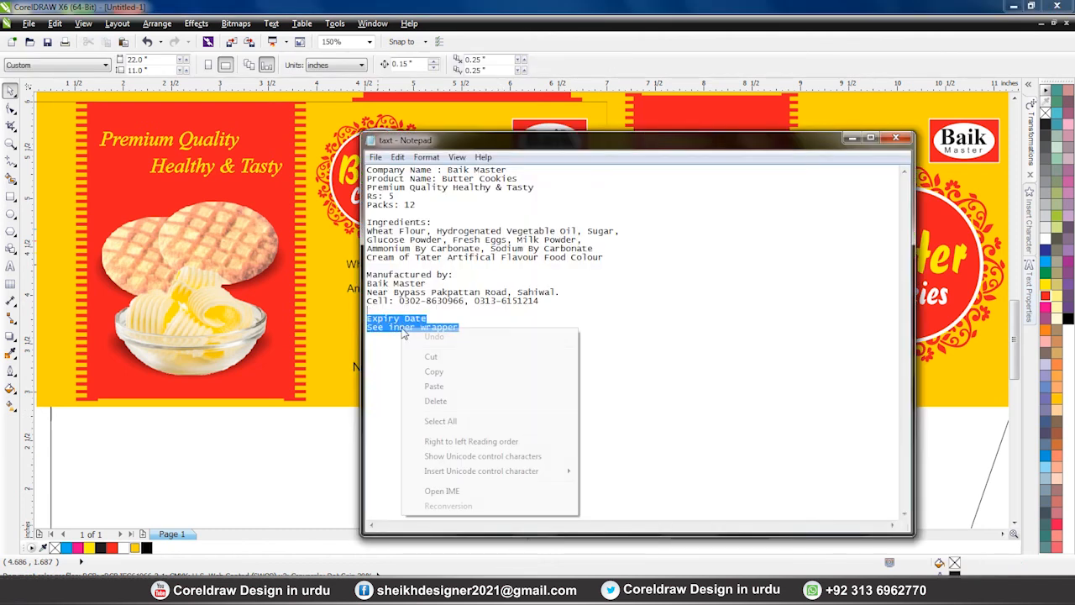
click(441, 371)
key(alt+Tab)
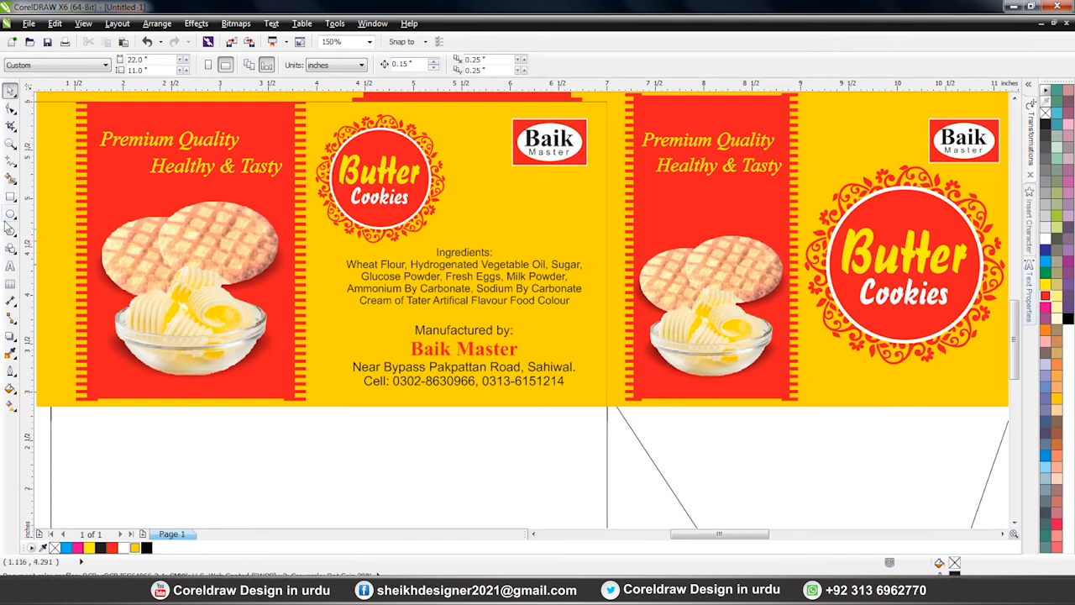
Step: Draw a rectangle about 0.99 by 0.33 inches below the Baik Master logo, filled white with no outline
click(10, 197)
drag(486, 195, 581, 226)
click(11, 92)
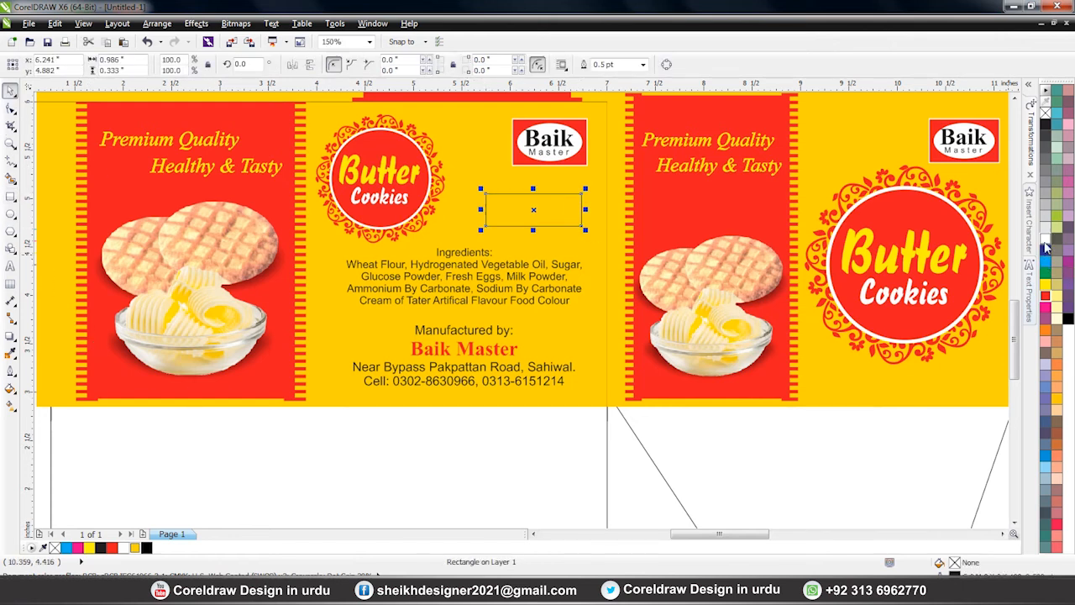
click(1046, 243)
right_click(1046, 112)
scroll(548, 201, up, 3)
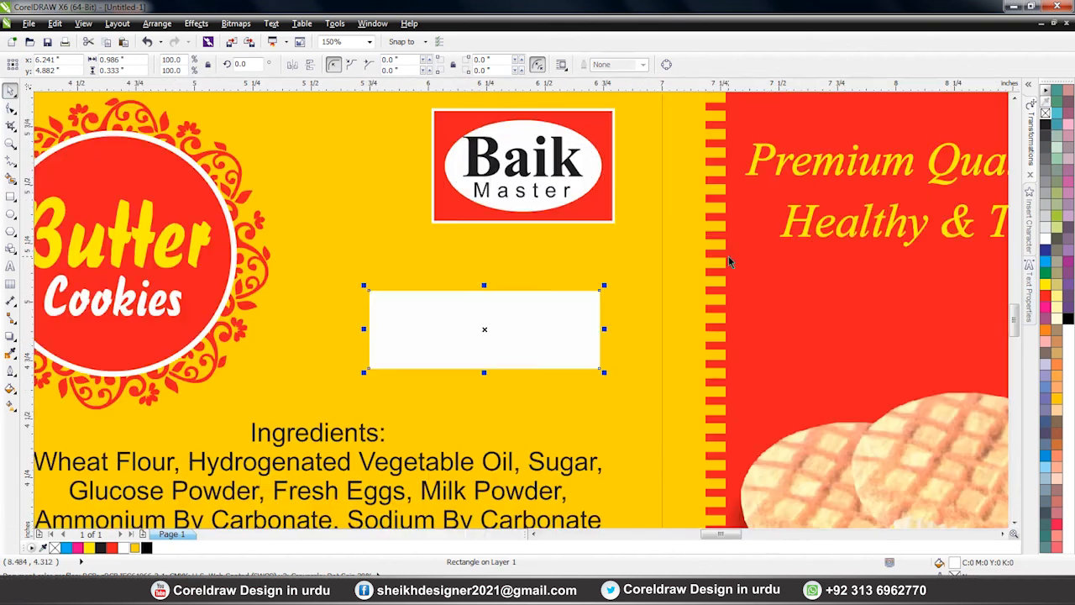
Step: Try to paste the expiry text as artistic text at the white rectangle, recopying it from Notepad
key(Escape)
click(10, 264)
click(420, 336)
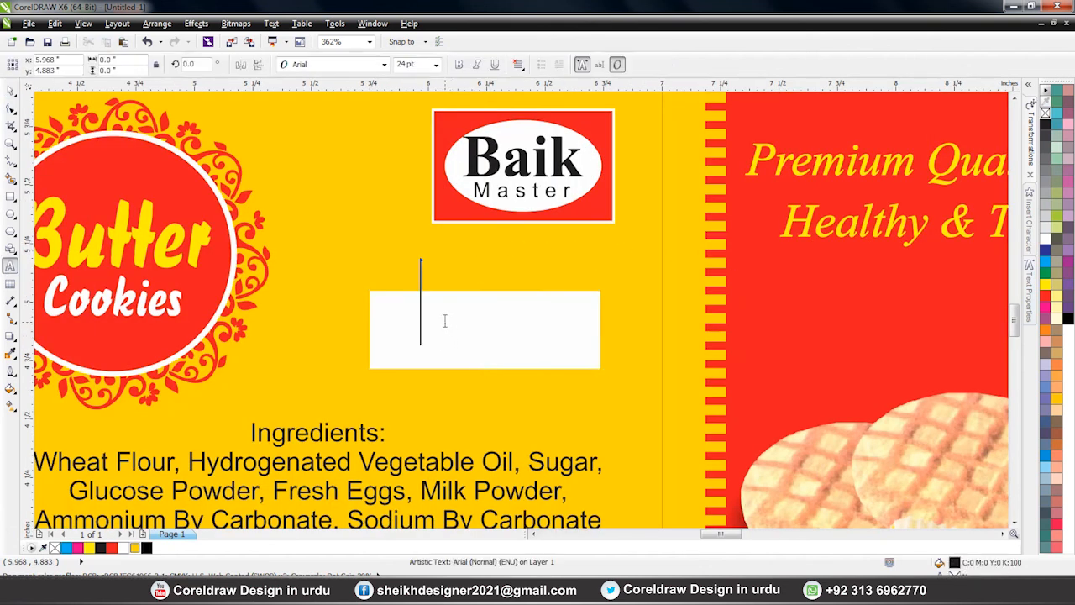
key(alt+Tab)
right_click(409, 331)
click(437, 371)
key(alt+Tab)
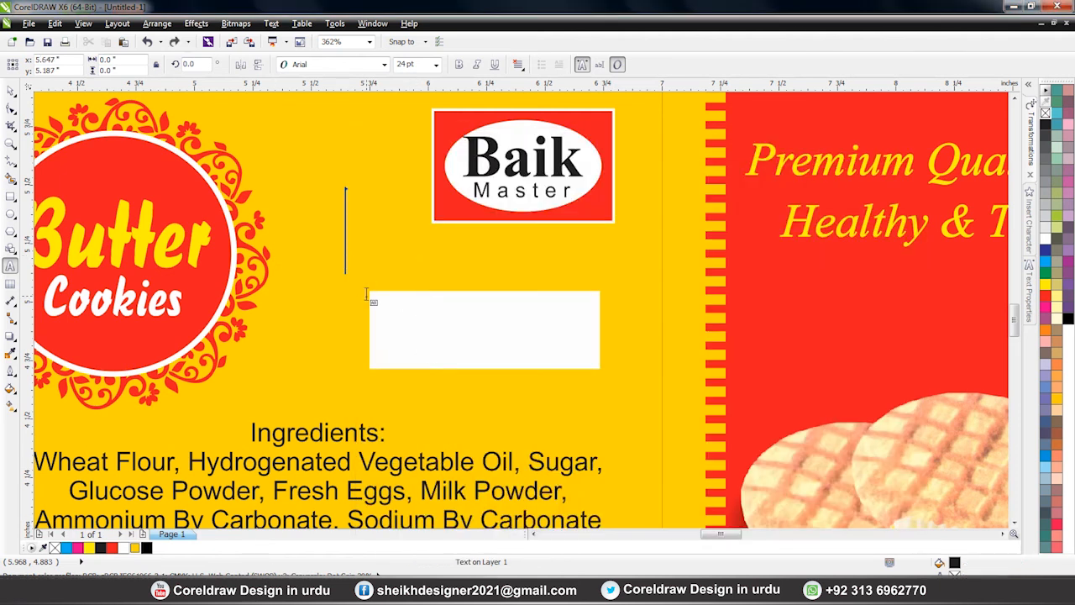
right_click(374, 298)
click(345, 256)
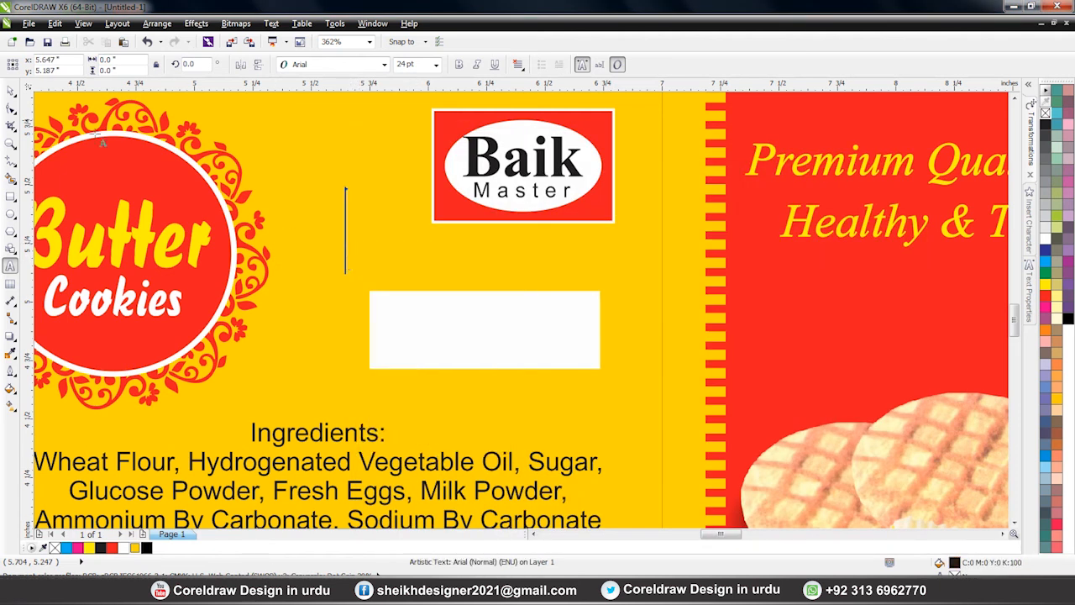
click(10, 92)
Step: Reselect the Expiry Date and See inner wrapper lines in the Notepad file and copy them
scroll(415, 297, down, 1)
click(439, 311)
scroll(439, 311, down, 1)
scroll(440, 311, up, 2)
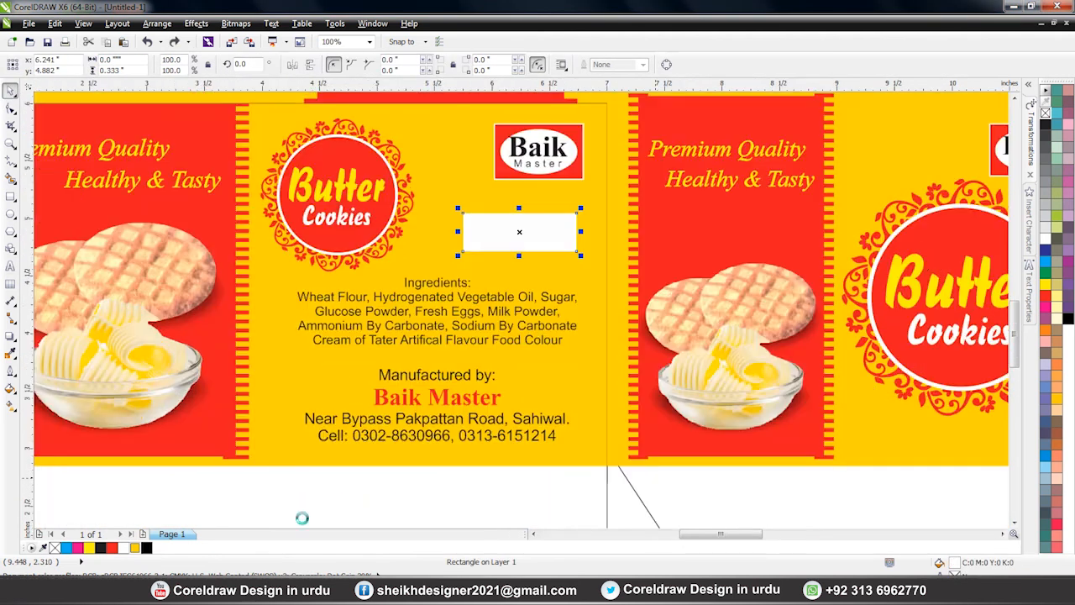
key(alt+Tab)
click(429, 310)
drag(471, 332, 363, 319)
right_click(373, 319)
click(405, 363)
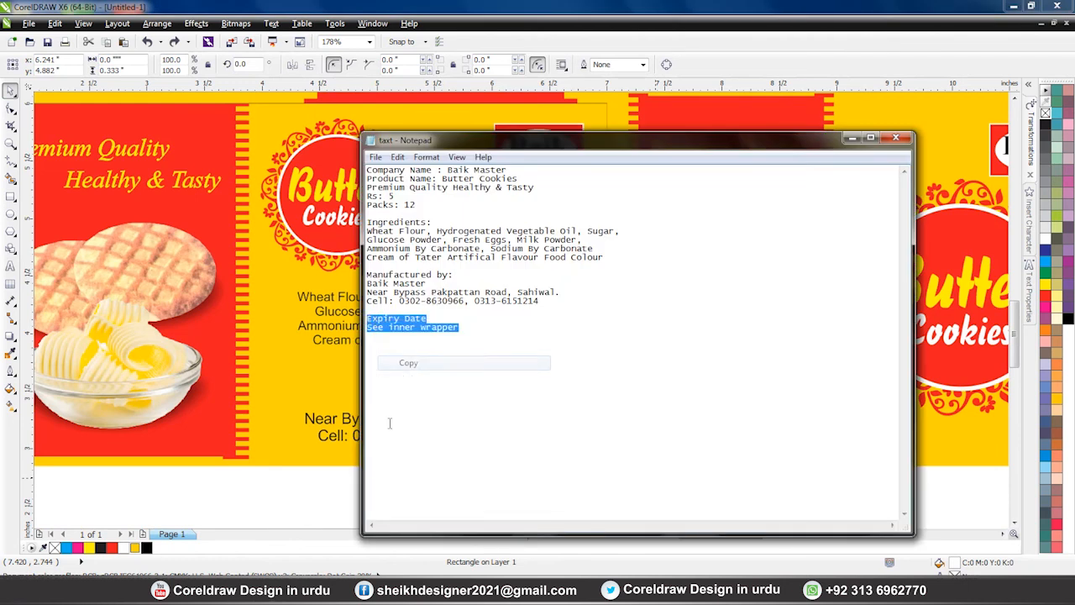
Step: Paste the copied expiry lines in CorelDRAW as artistic text in the blank area below the yellow panel
click(350, 497)
click(11, 266)
click(268, 500)
key(ctrl+v)
key(ctrl+space)
Step: Move the expiry text onto the white rectangle at a reduced size and center it on the rectangle both ways
drag(446, 497, 541, 258)
drag(680, 328, 578, 301)
scroll(542, 249, up, 3)
shift+click(542, 249)
key(e)
key(c)
key(Escape)
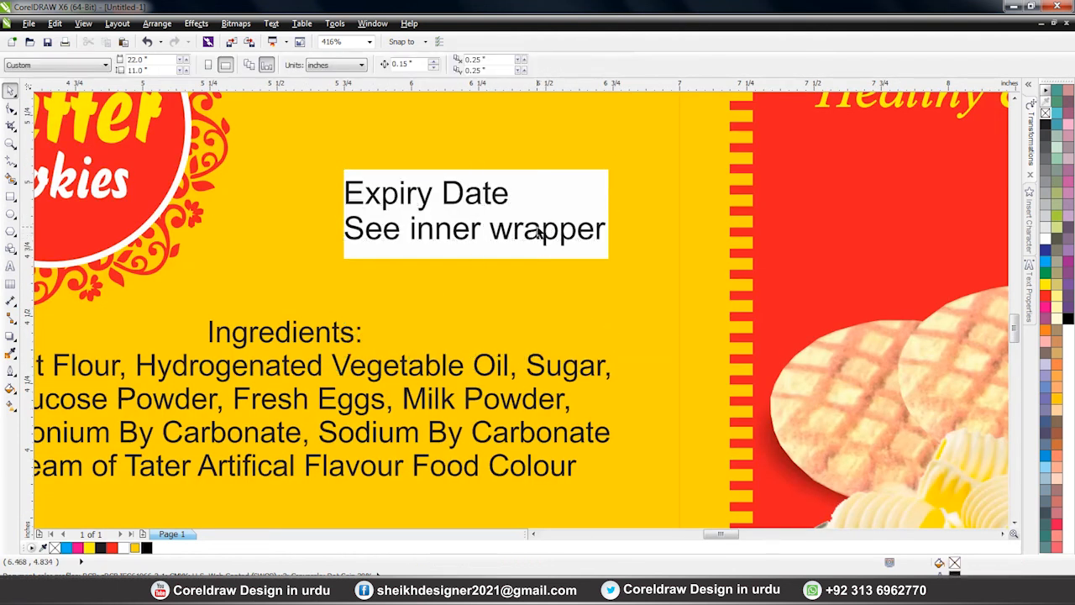
Step: Scale the expiry text slightly down and center-align its two lines on the white rectangle
click(542, 233)
drag(610, 252, 593, 250)
click(519, 65)
click(538, 107)
shift+click(563, 187)
scroll(470, 336, down, 3)
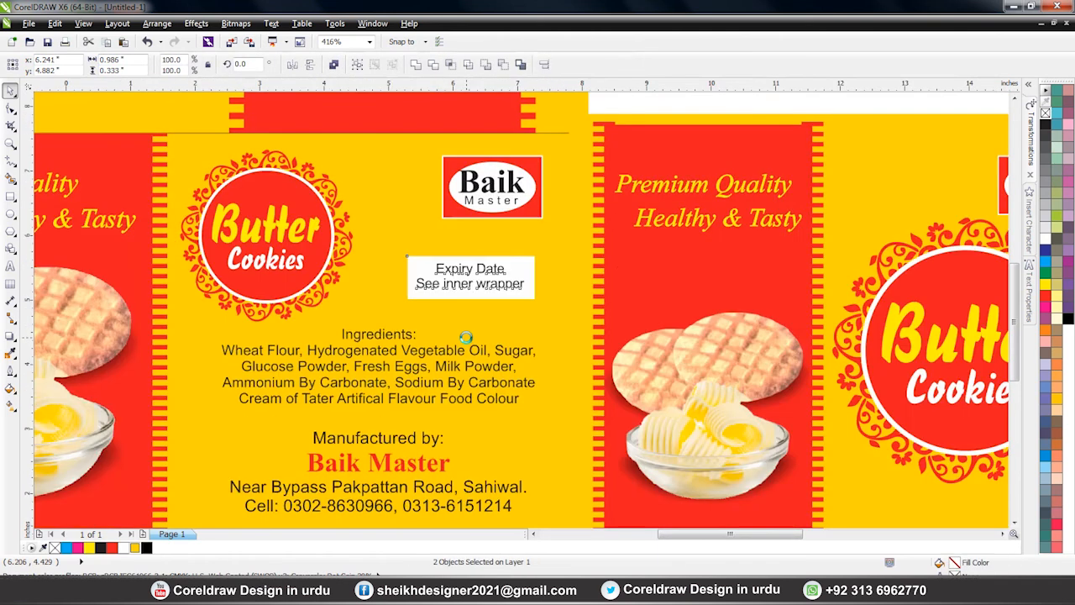
key(Escape)
key(F2)
drag(922, 427, 950, 496)
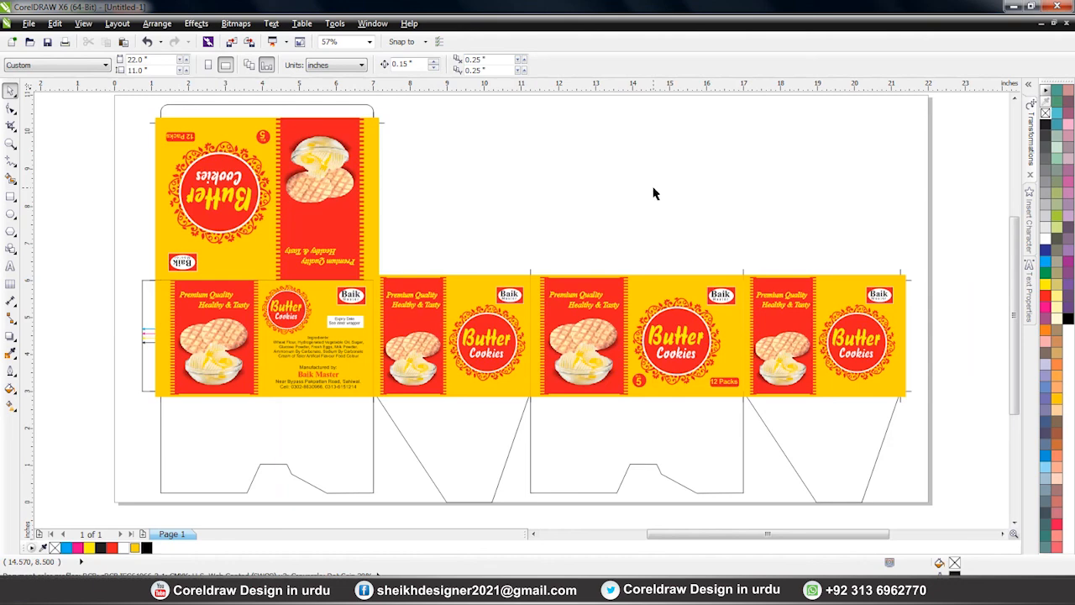